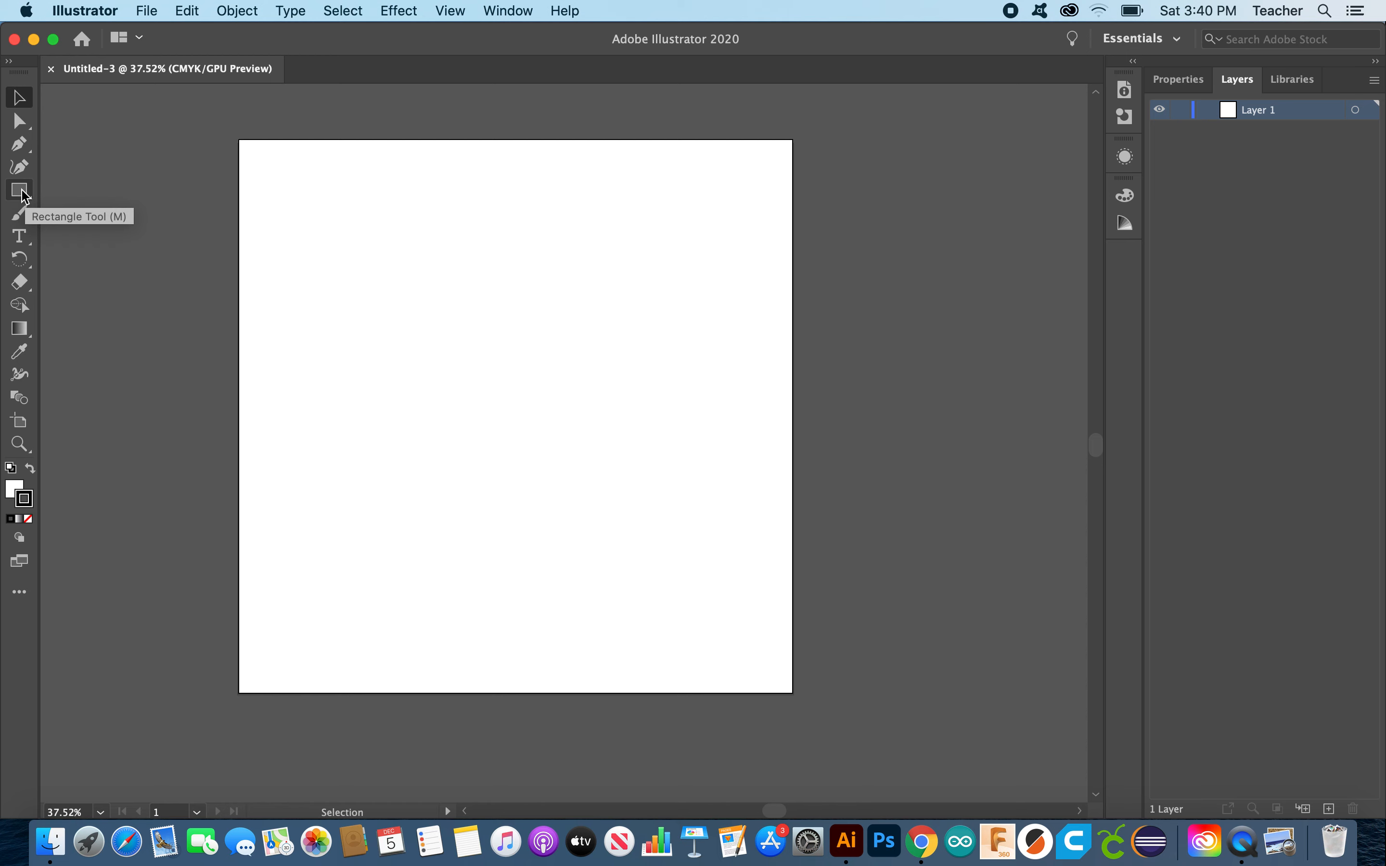
Step: Draw a vertical and a horizontal line through the artboard centre, both extending past its edges
drag(22, 191, 109, 284)
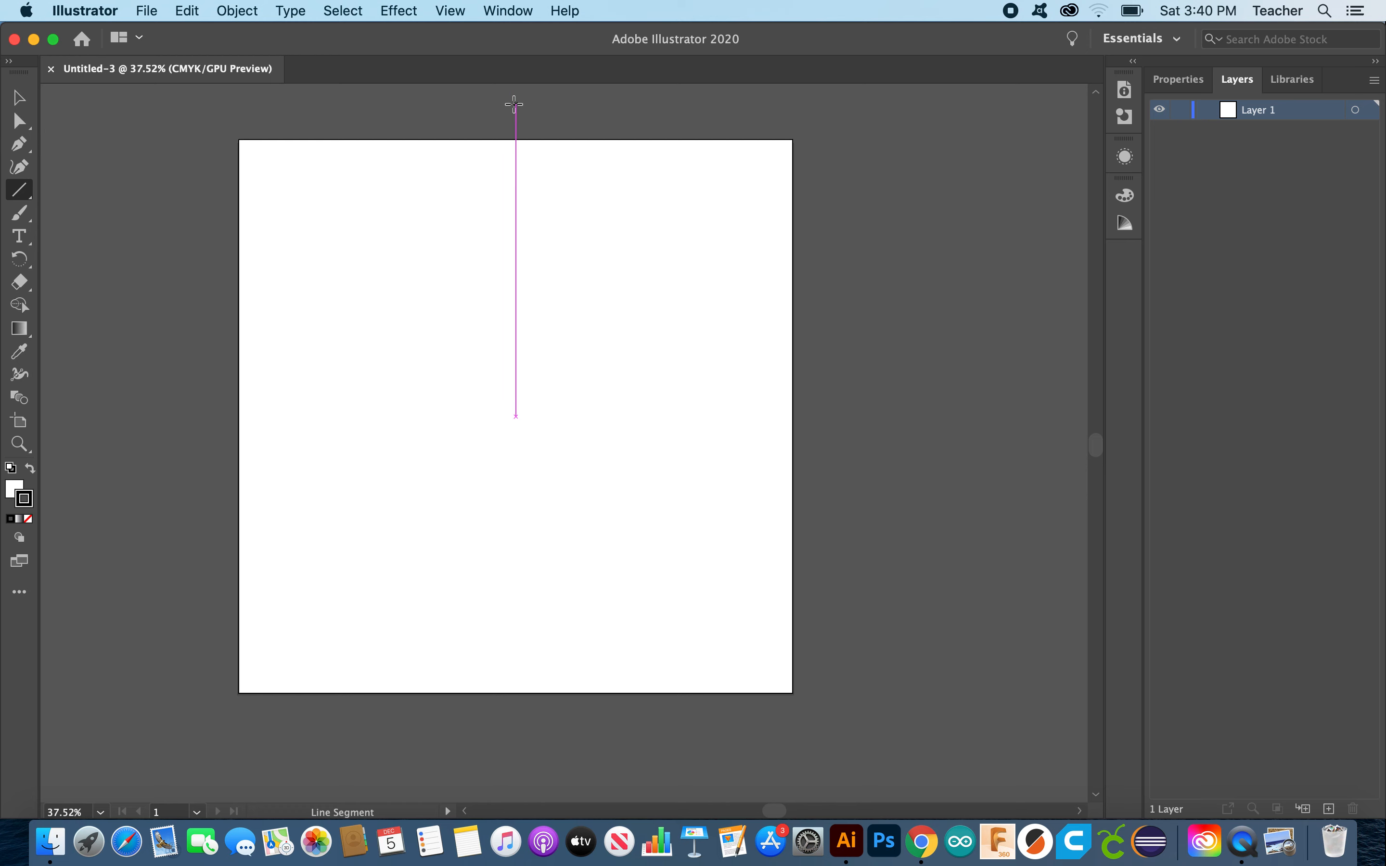
mouse_move(515, 104)
mouse_down()
mouse_move(548, 322)
mouse_move(519, 484)
mouse_move(539, 625)
mouse_move(578, 671)
mouse_move(516, 743)
mouse_up()
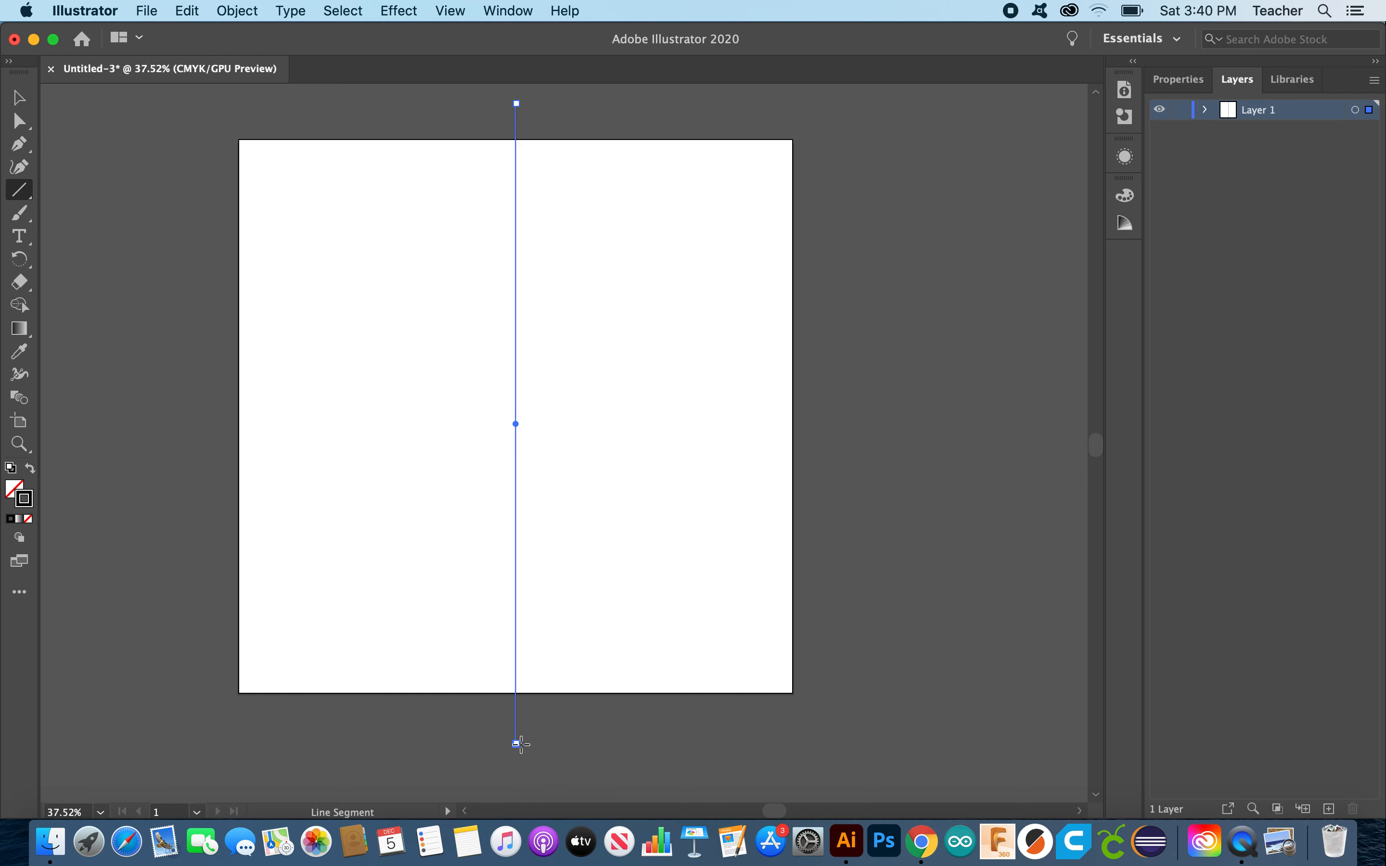
mouse_move(204, 423)
mouse_down()
mouse_move(341, 428)
mouse_move(638, 476)
mouse_move(761, 446)
mouse_move(835, 454)
mouse_up()
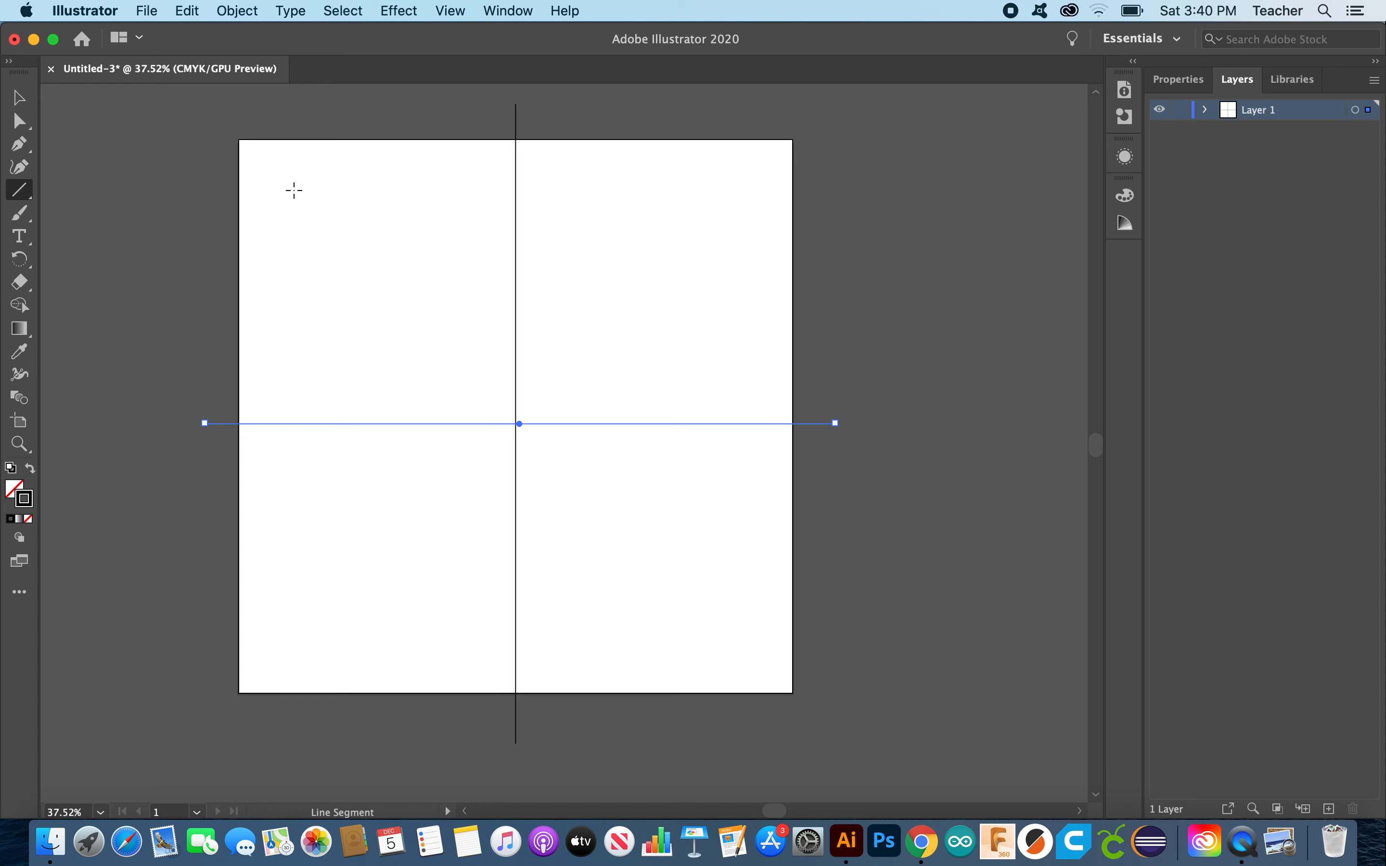
click(20, 98)
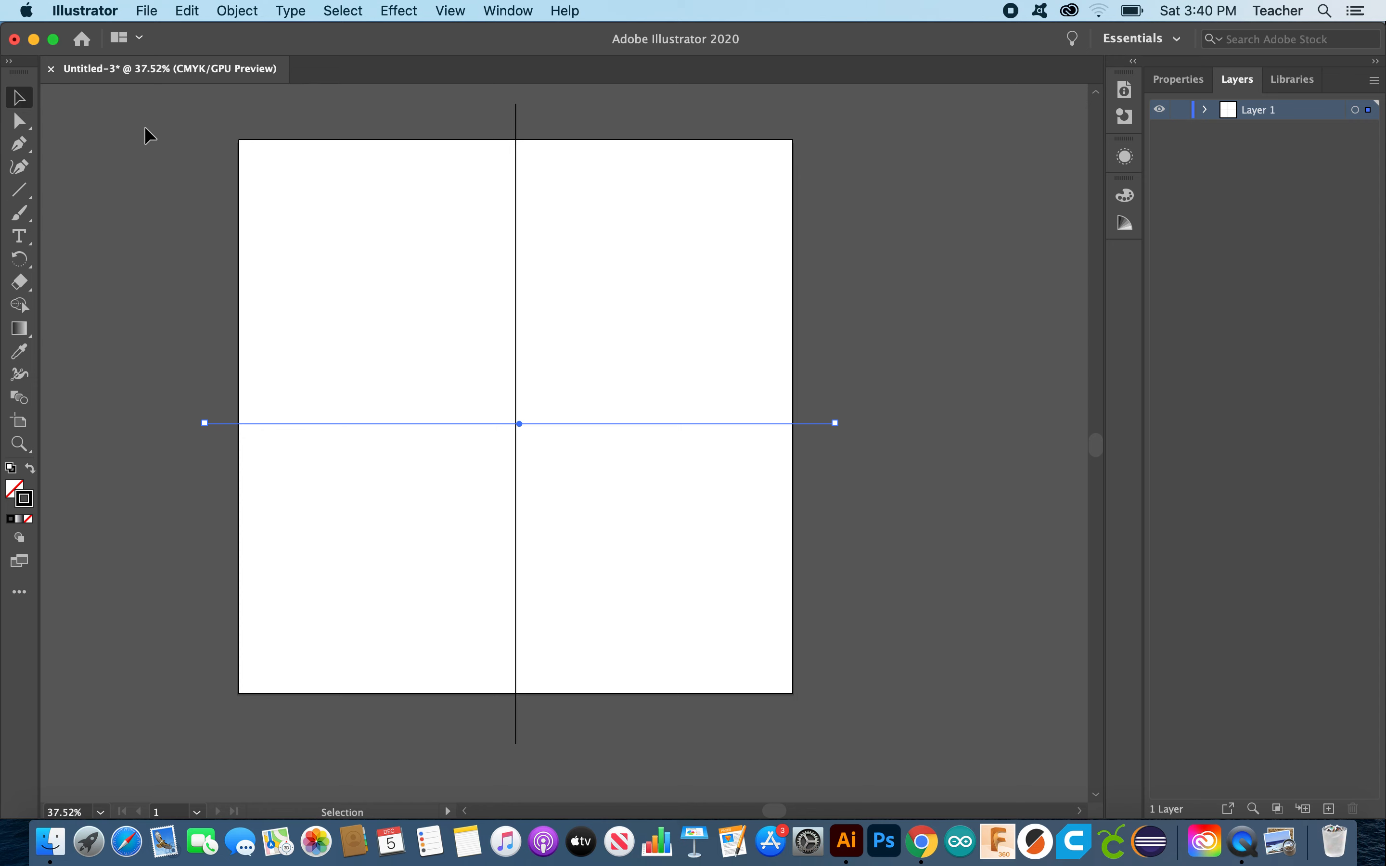
Step: Select both lines and align their horizontal and vertical centres, then deselect
scroll(803, 638, down, 5)
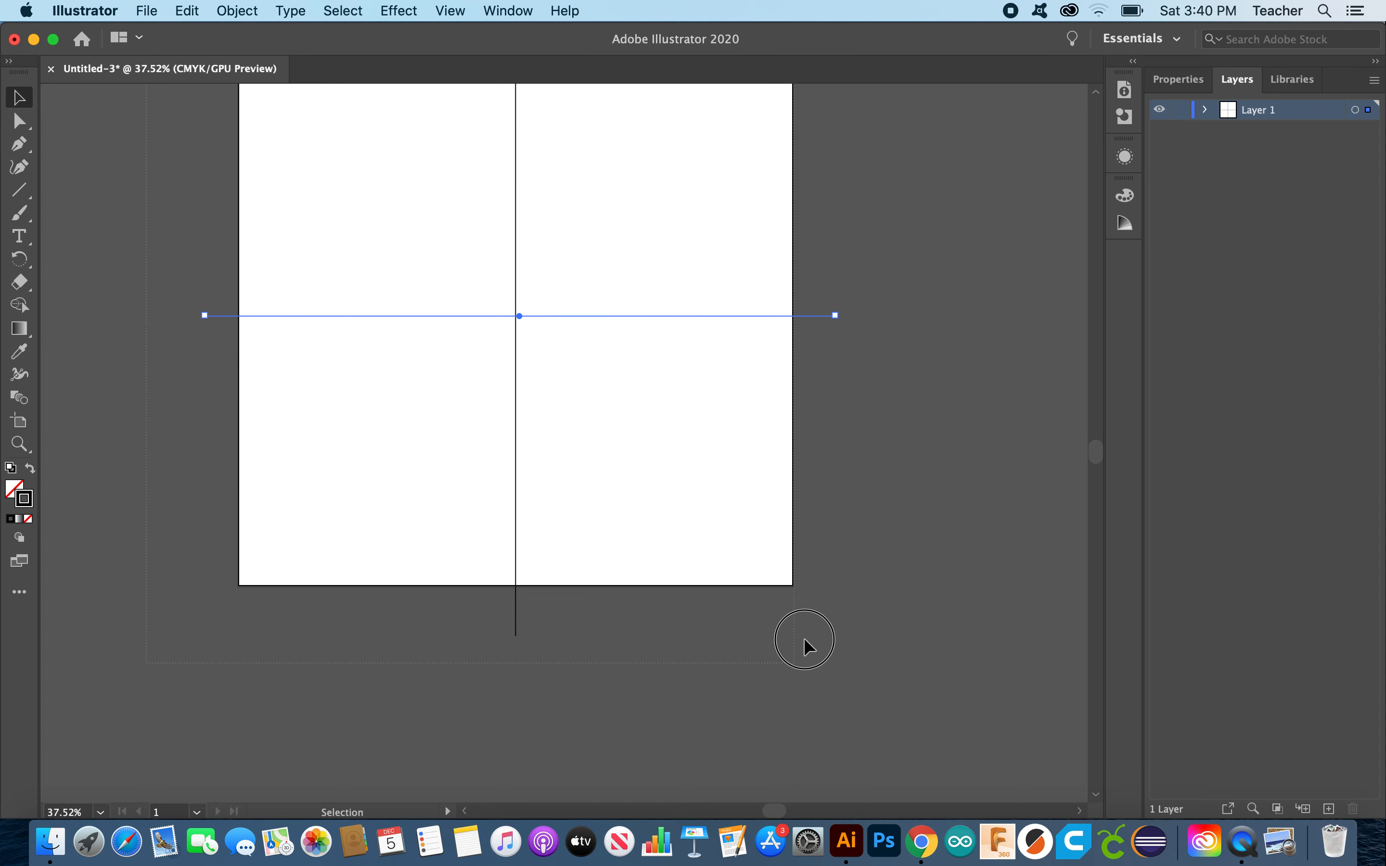
scroll(846, 642, up, 5)
scroll(846, 641, right, 2)
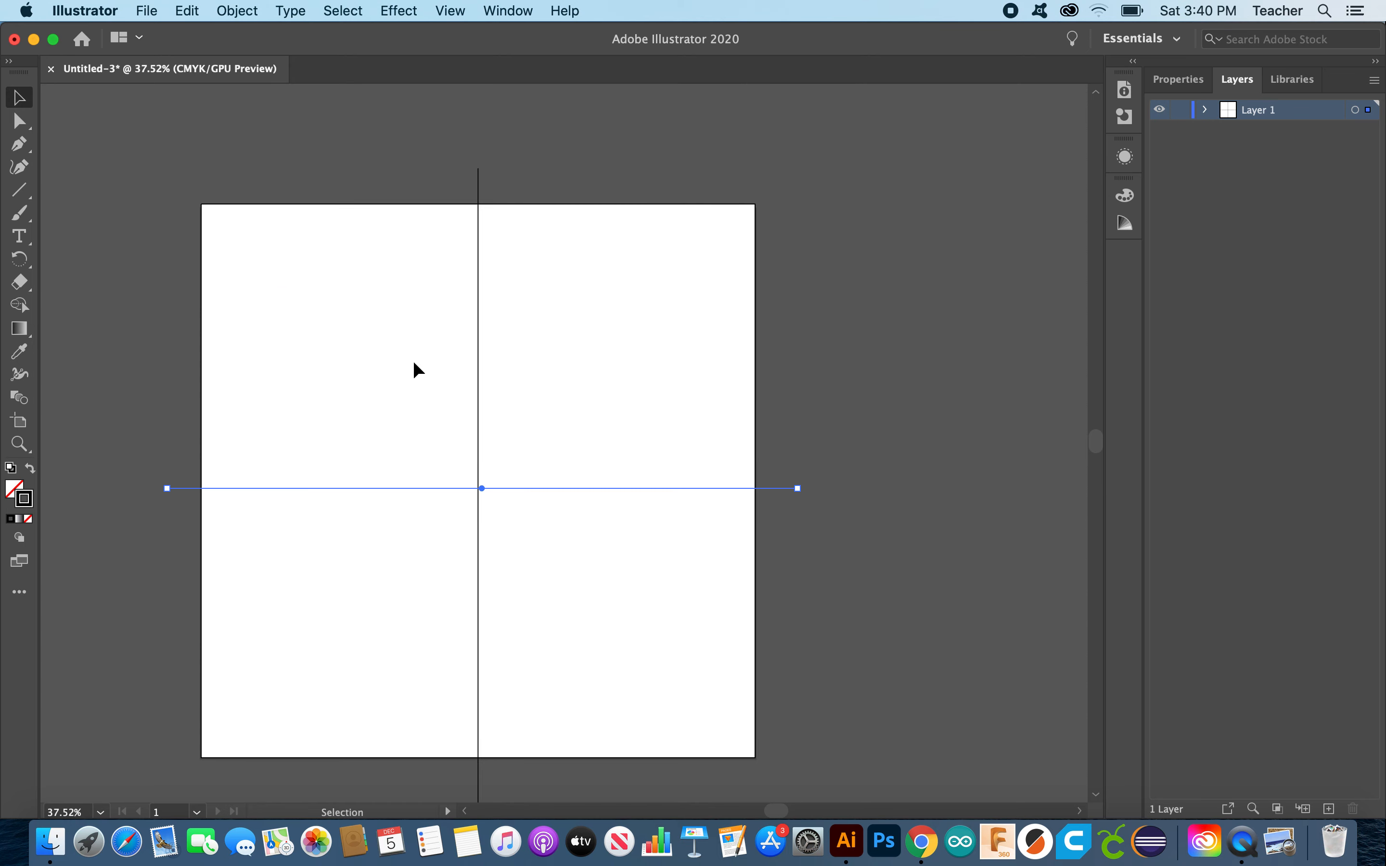
click(112, 199)
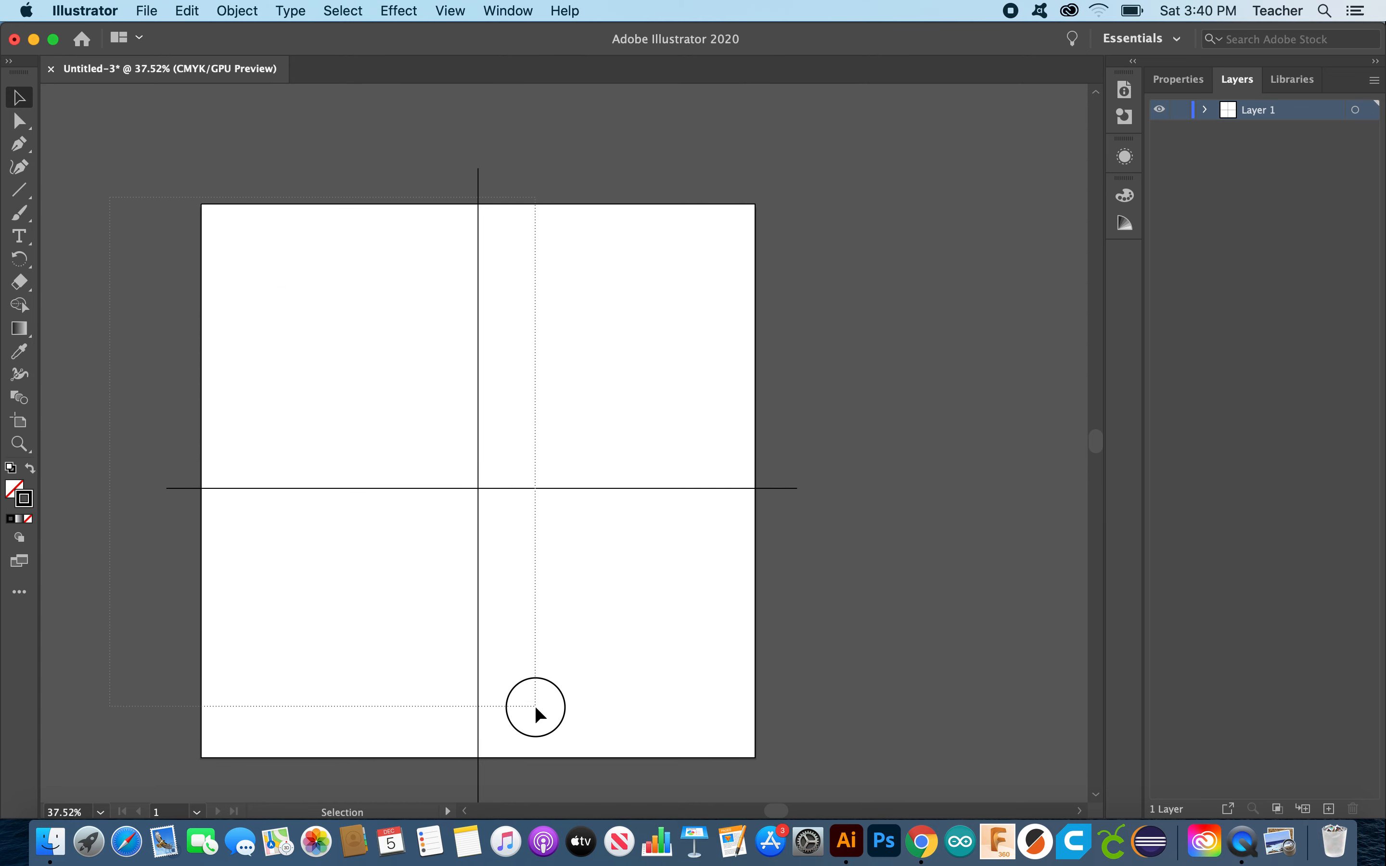
key(super+a)
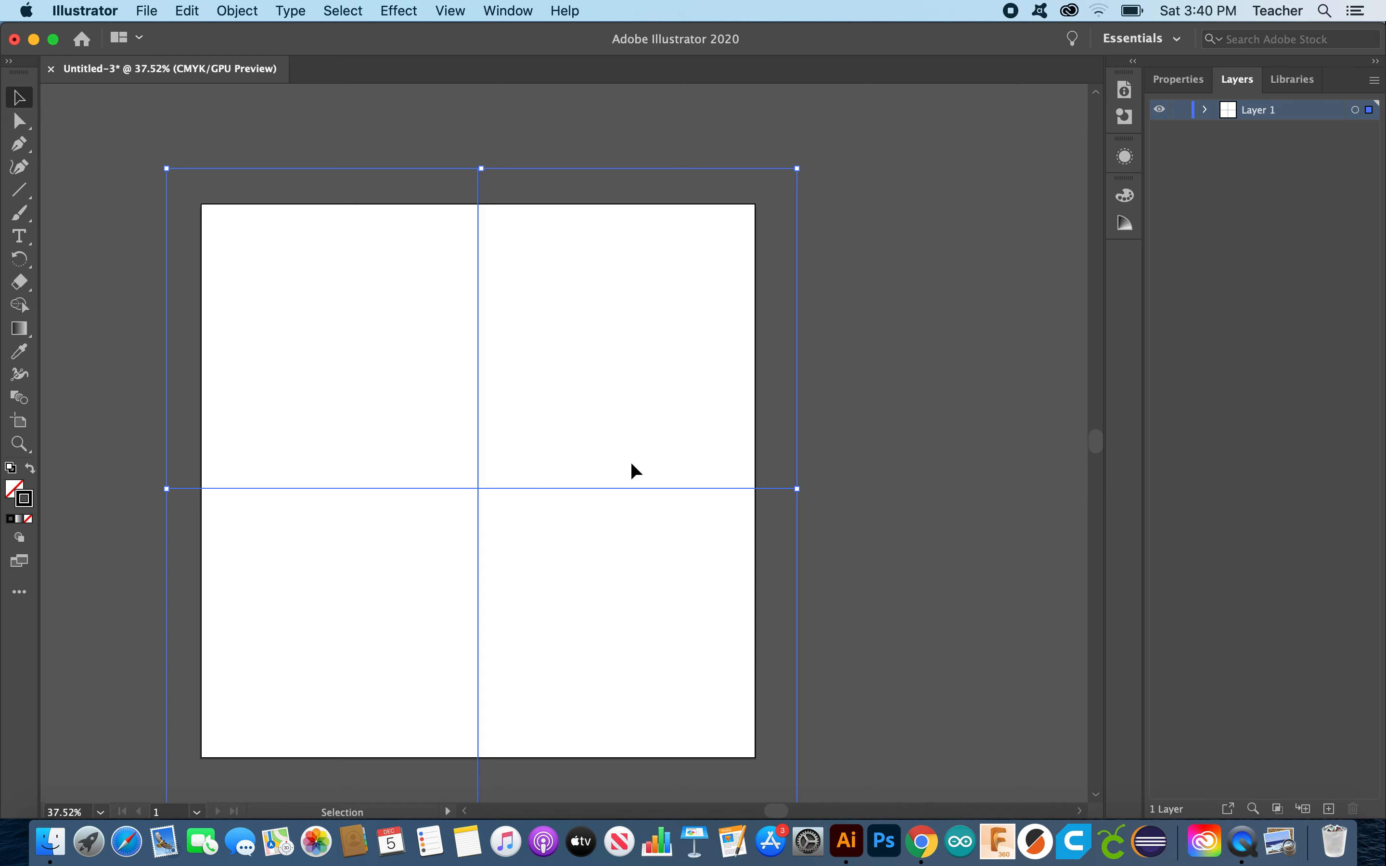
click(1188, 81)
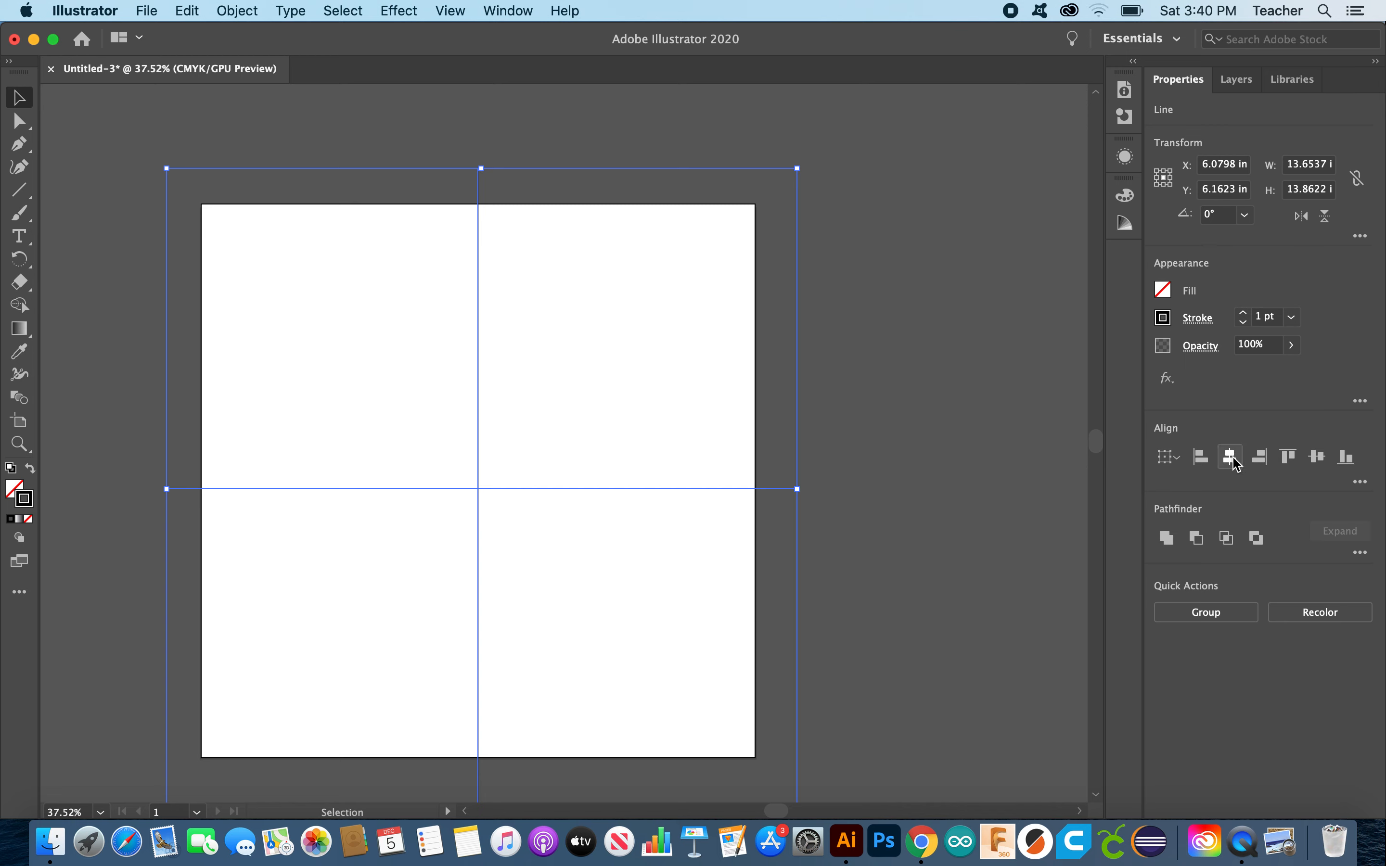
click(1235, 463)
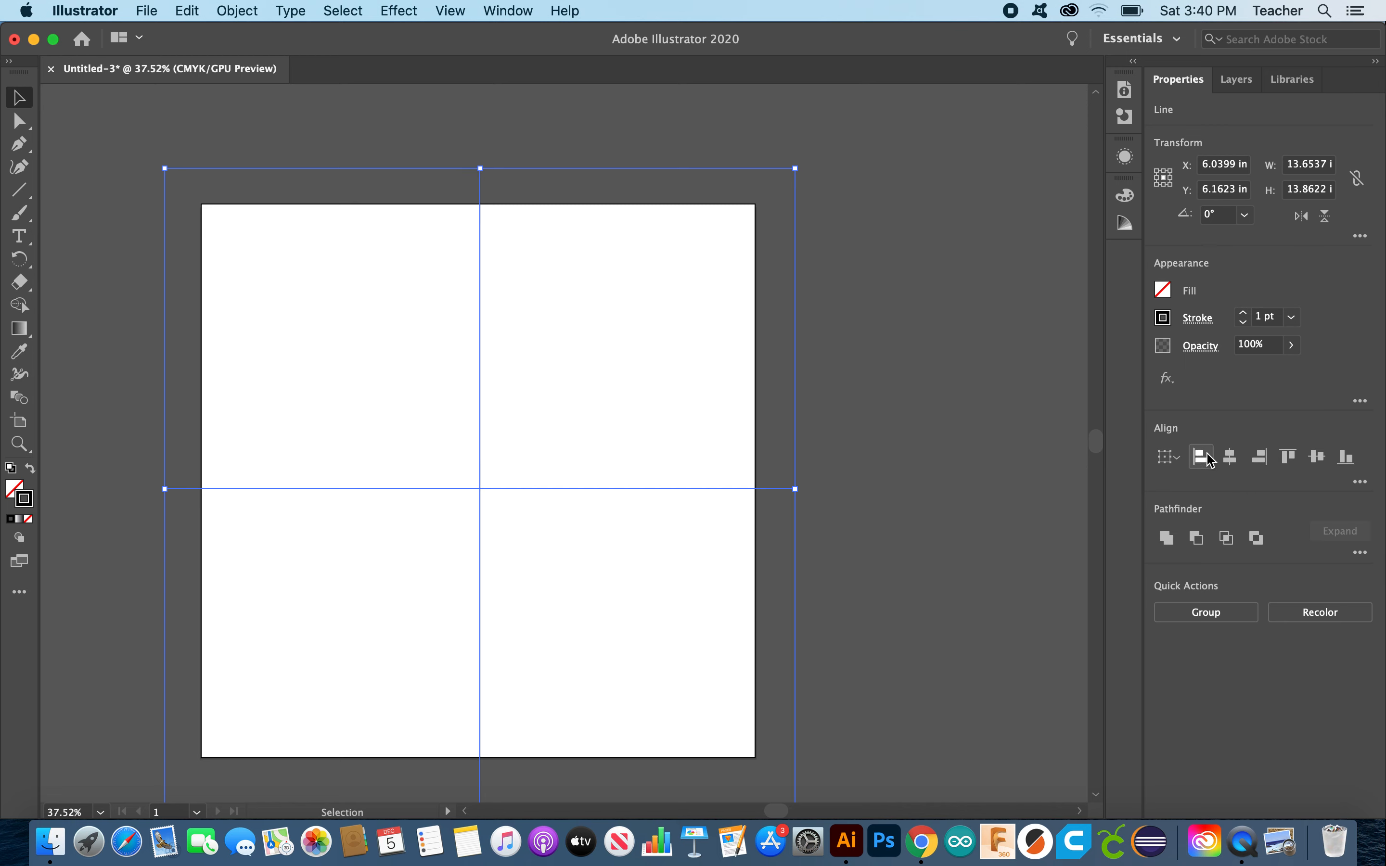
click(1316, 458)
click(1315, 461)
click(849, 371)
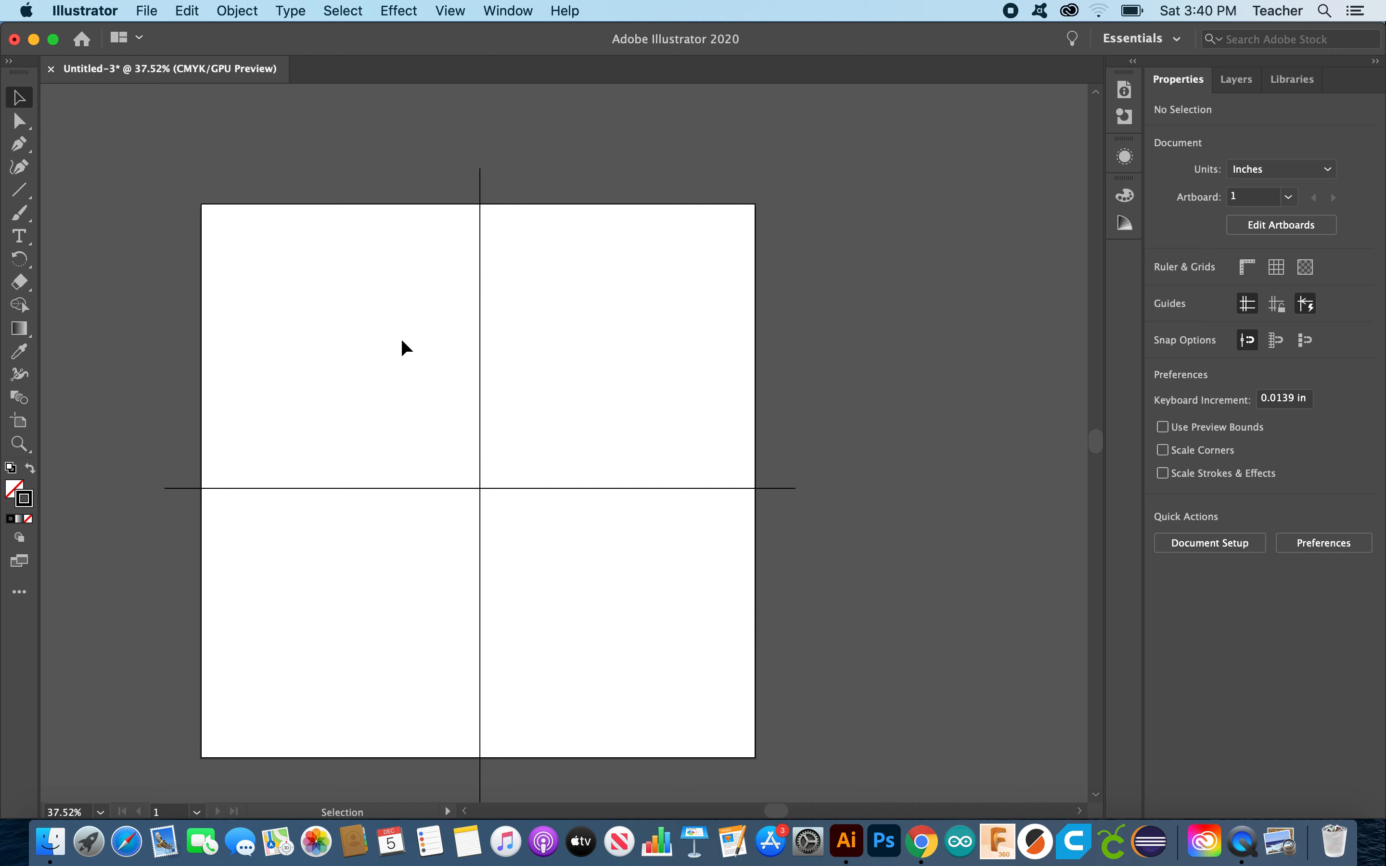
Step: Set the Paintbrush stroke colour to light blue 5CB5F2
click(20, 216)
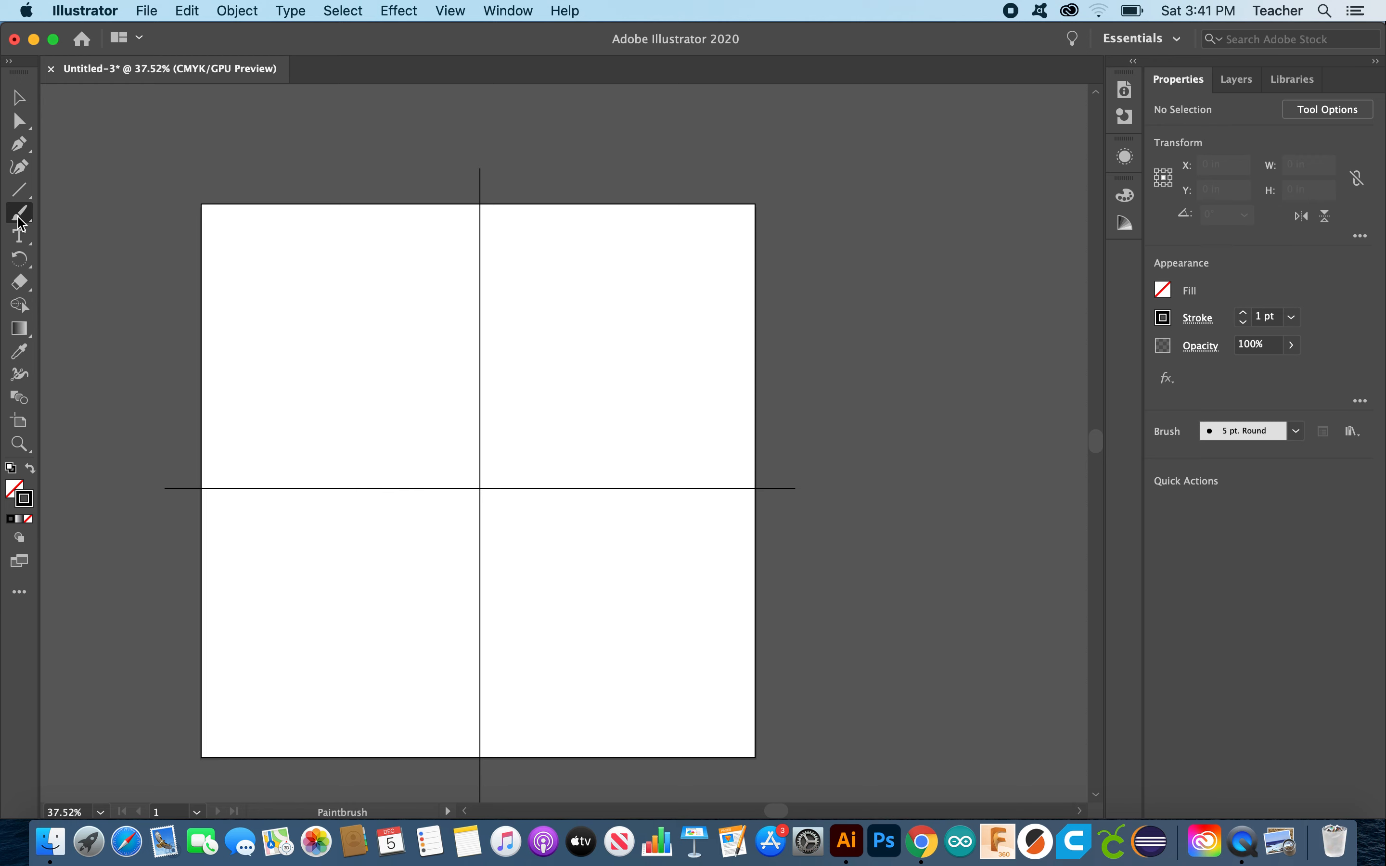
double_click(26, 507)
click(723, 423)
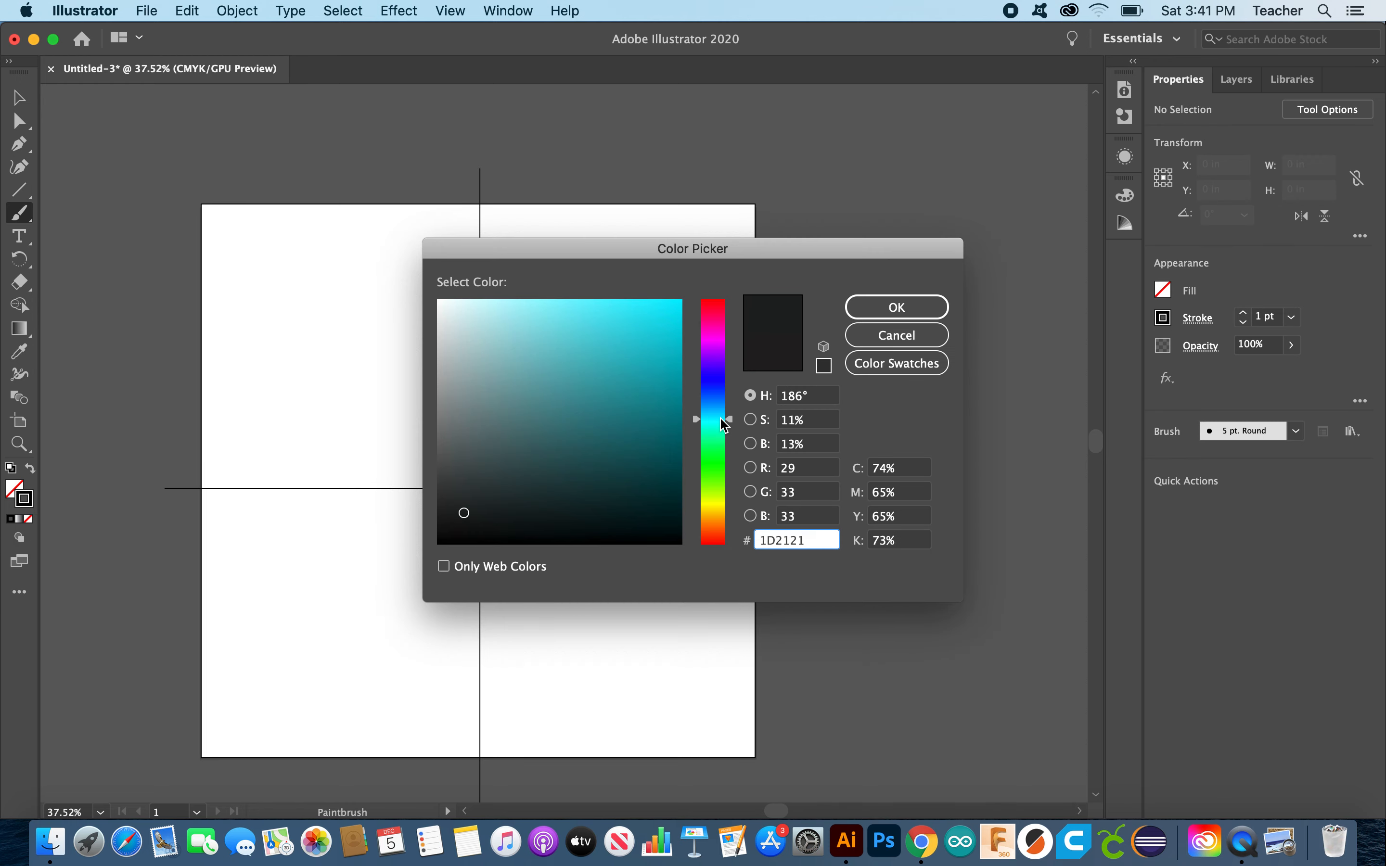
click(714, 409)
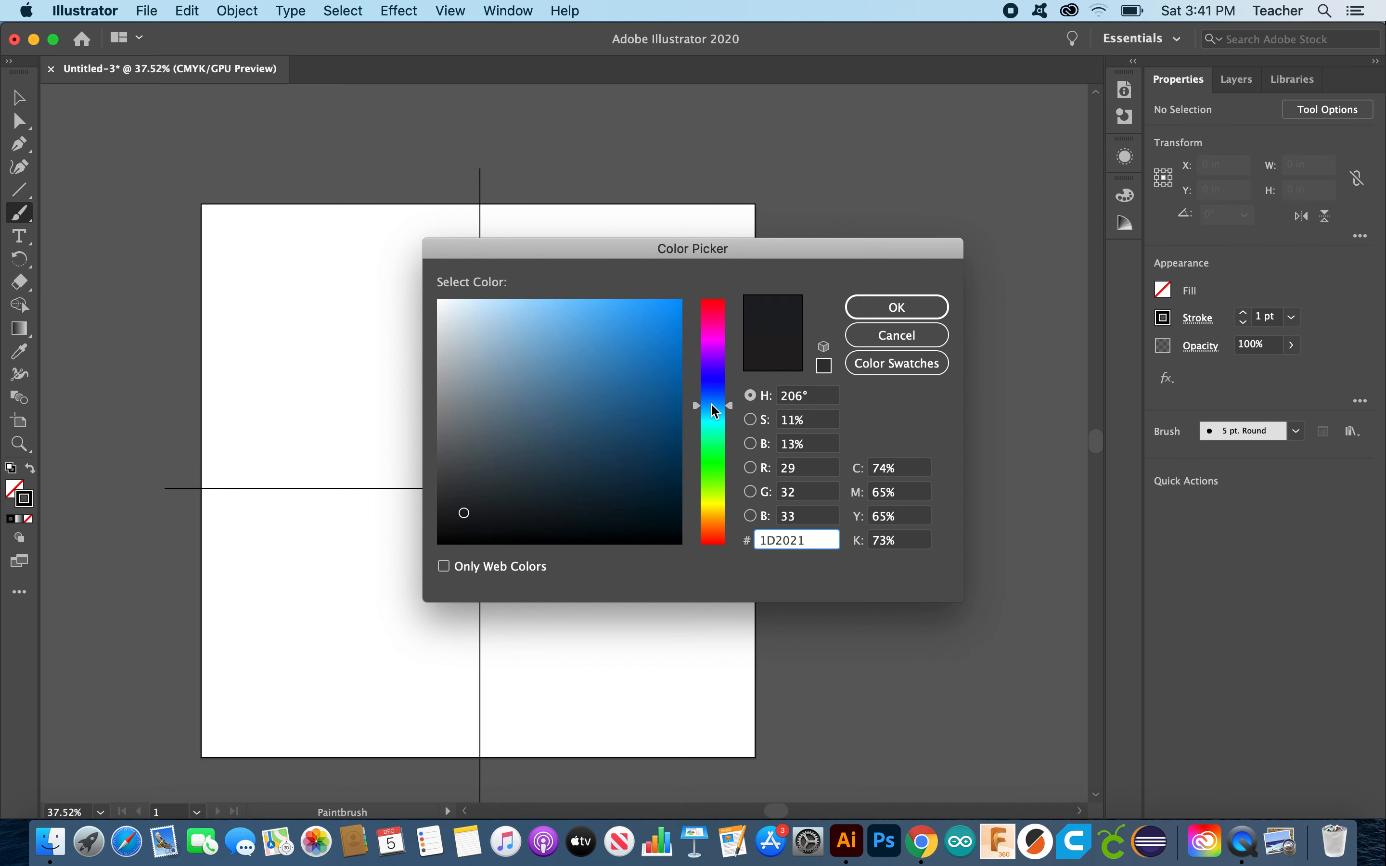
click(588, 311)
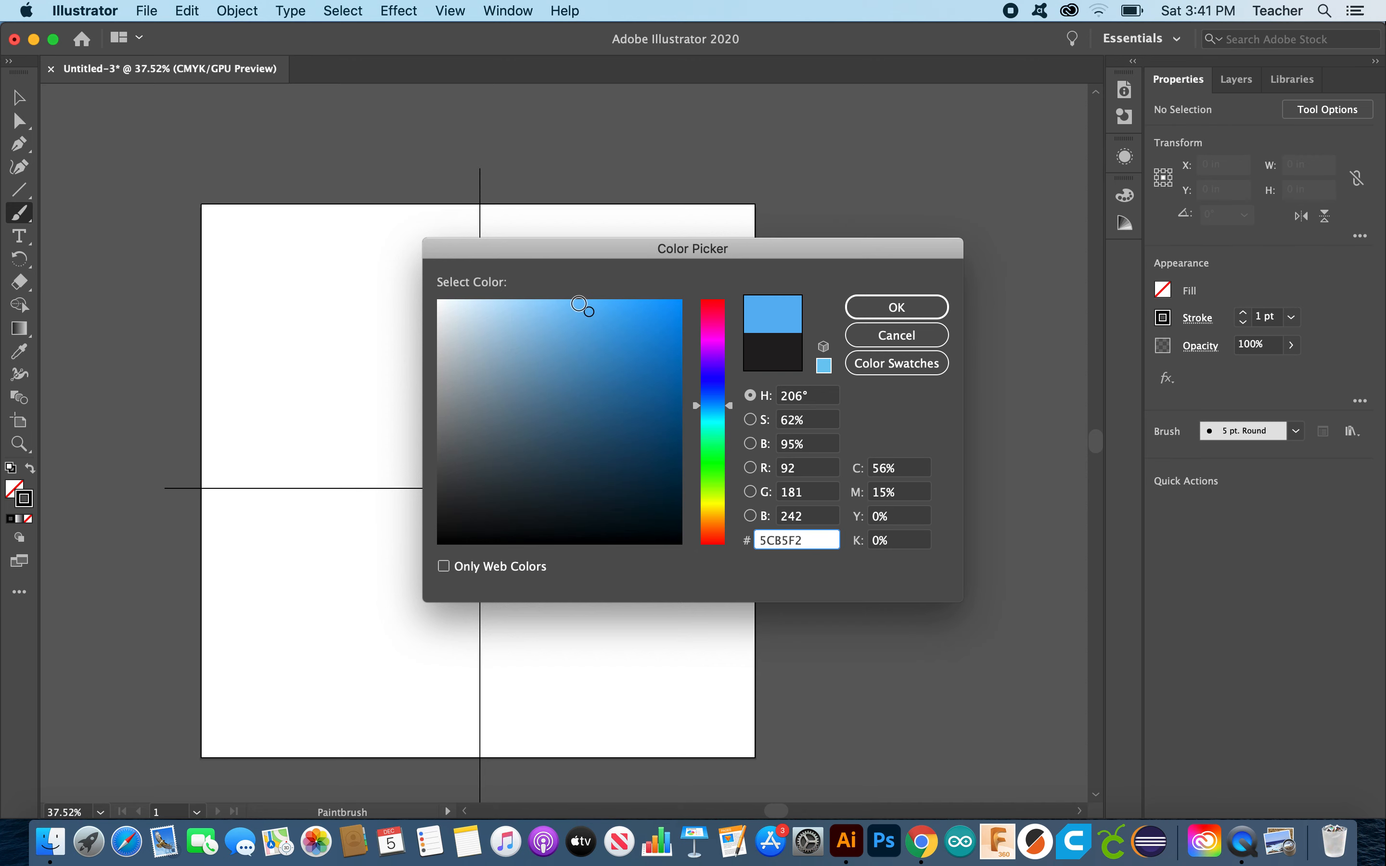
click(578, 299)
click(922, 307)
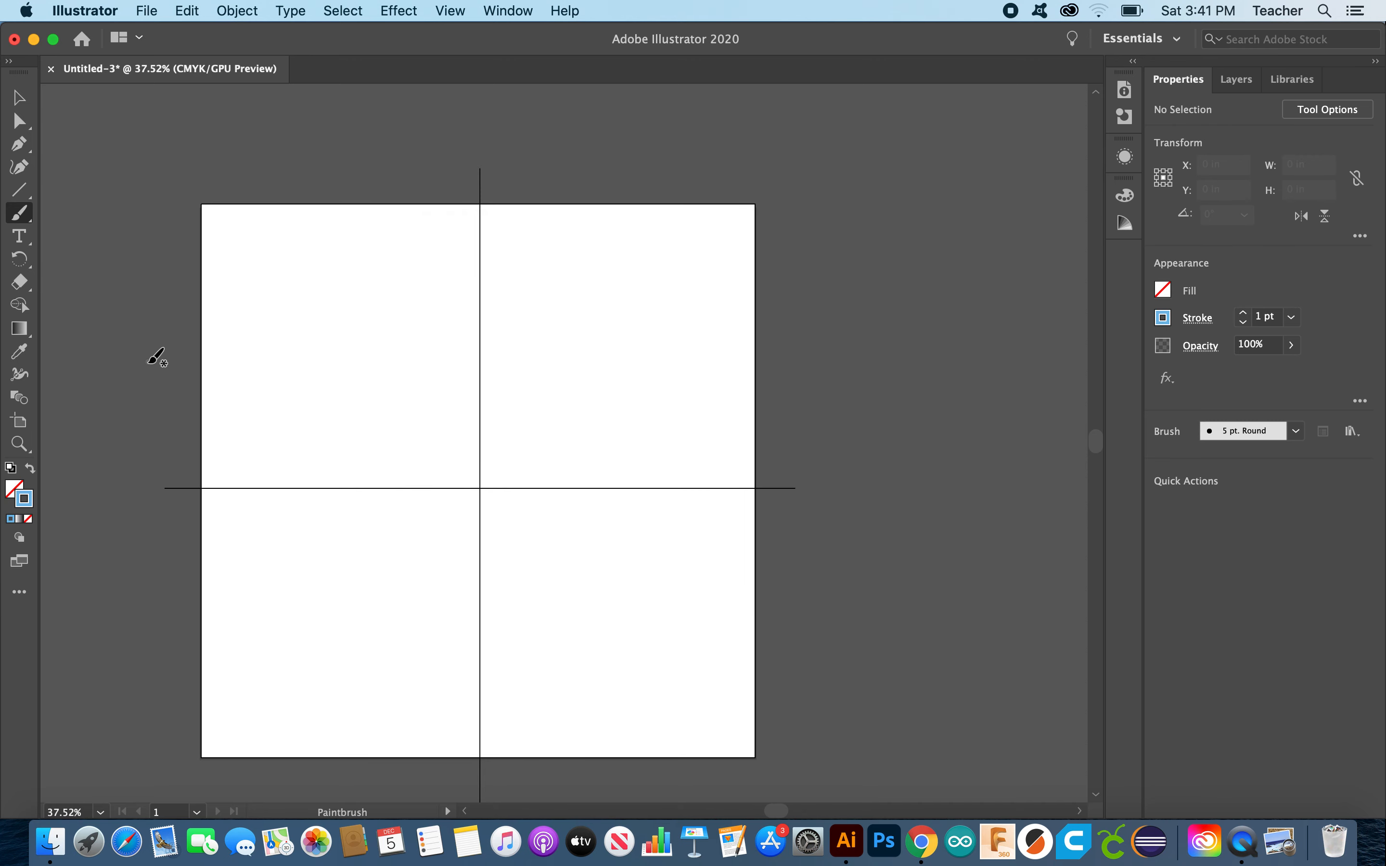
Step: Increase the stroke weight and paint a 7-shaped stroke from the vertical line near the top
click(1244, 311)
mouse_move(477, 236)
mouse_down()
mouse_move(546, 232)
mouse_move(480, 365)
mouse_up()
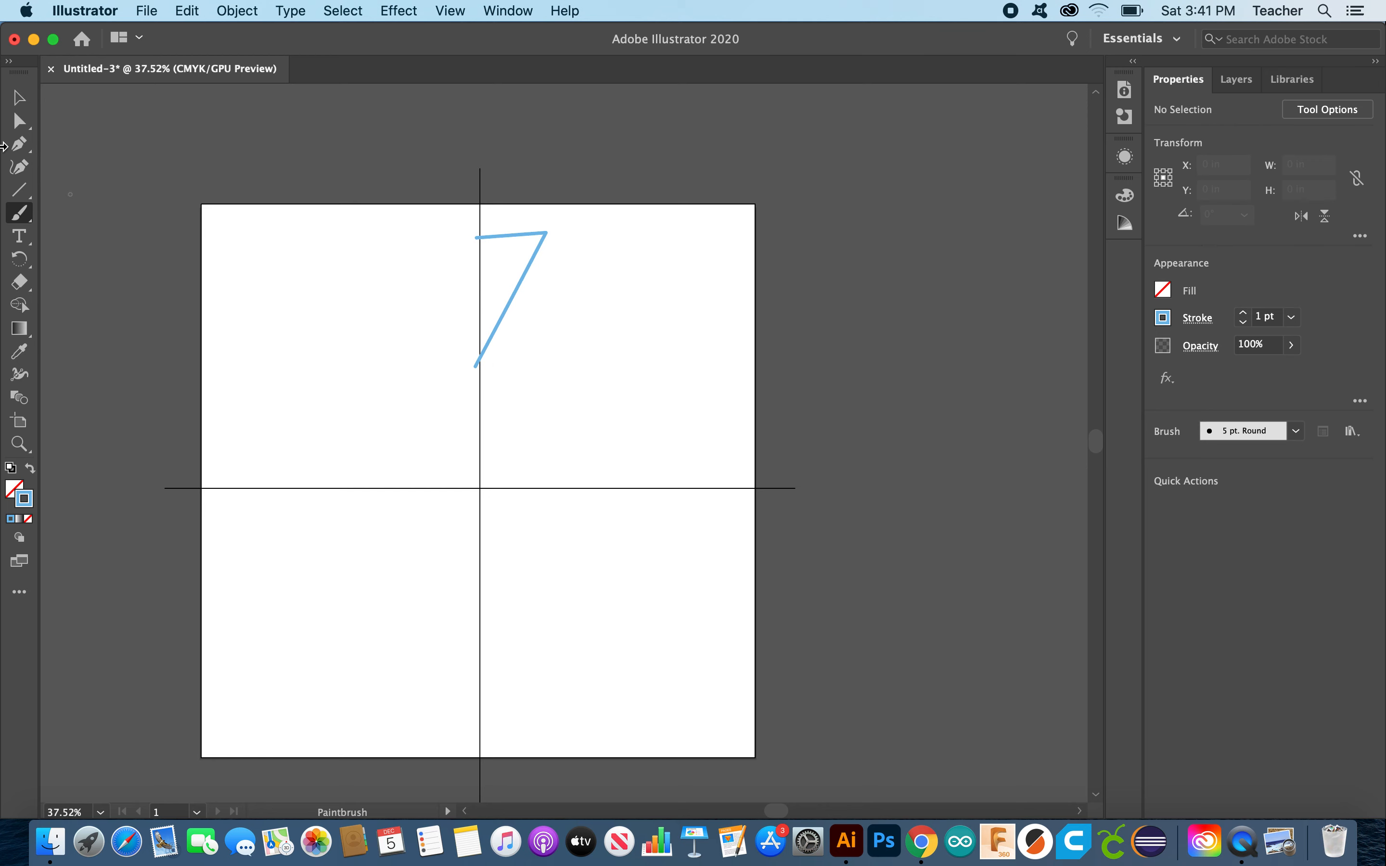
click(19, 97)
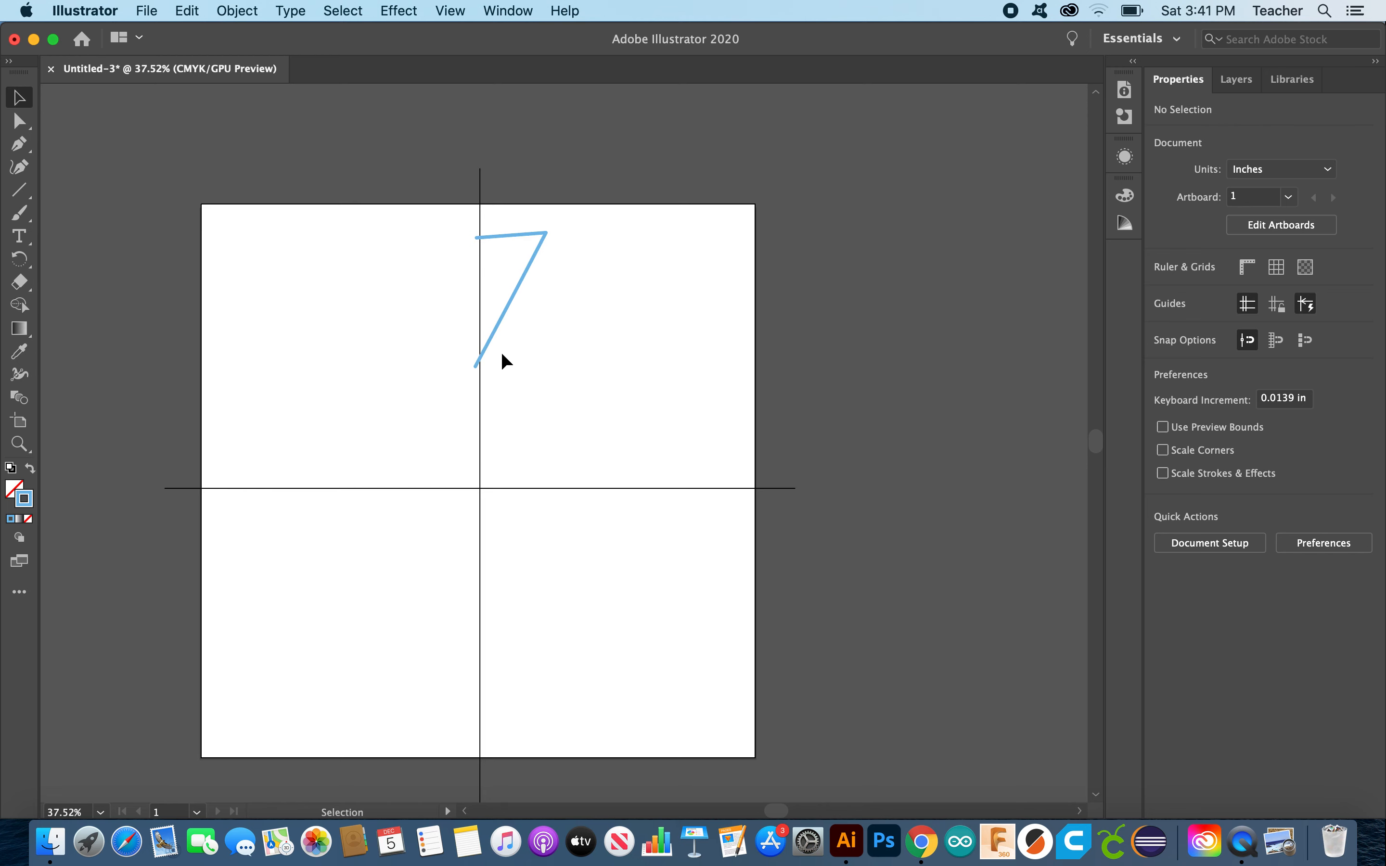
Step: Select the crosshair lines and expand Layer 1 to list its <Path> and two <Line> objects
click(506, 312)
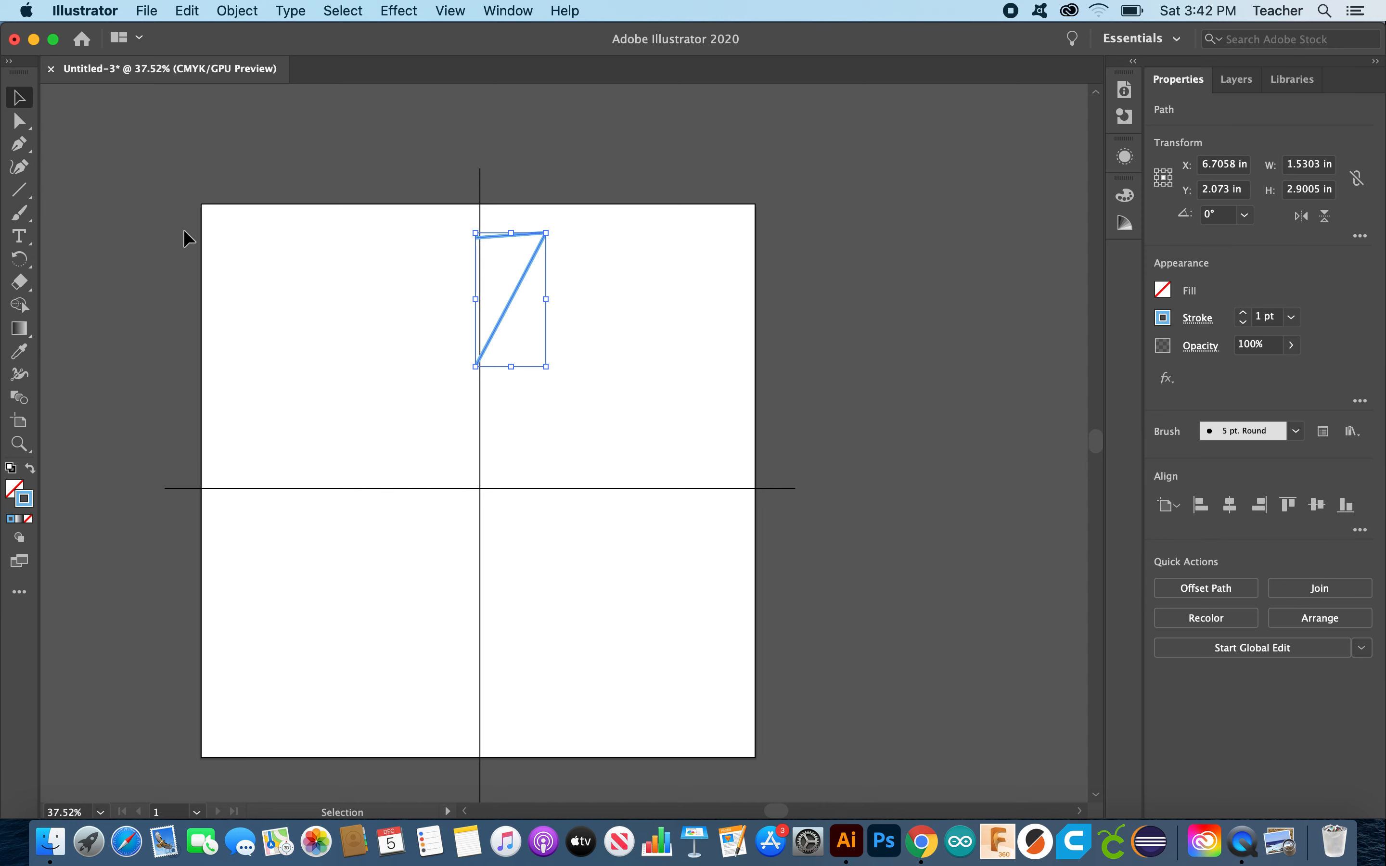
click(113, 189)
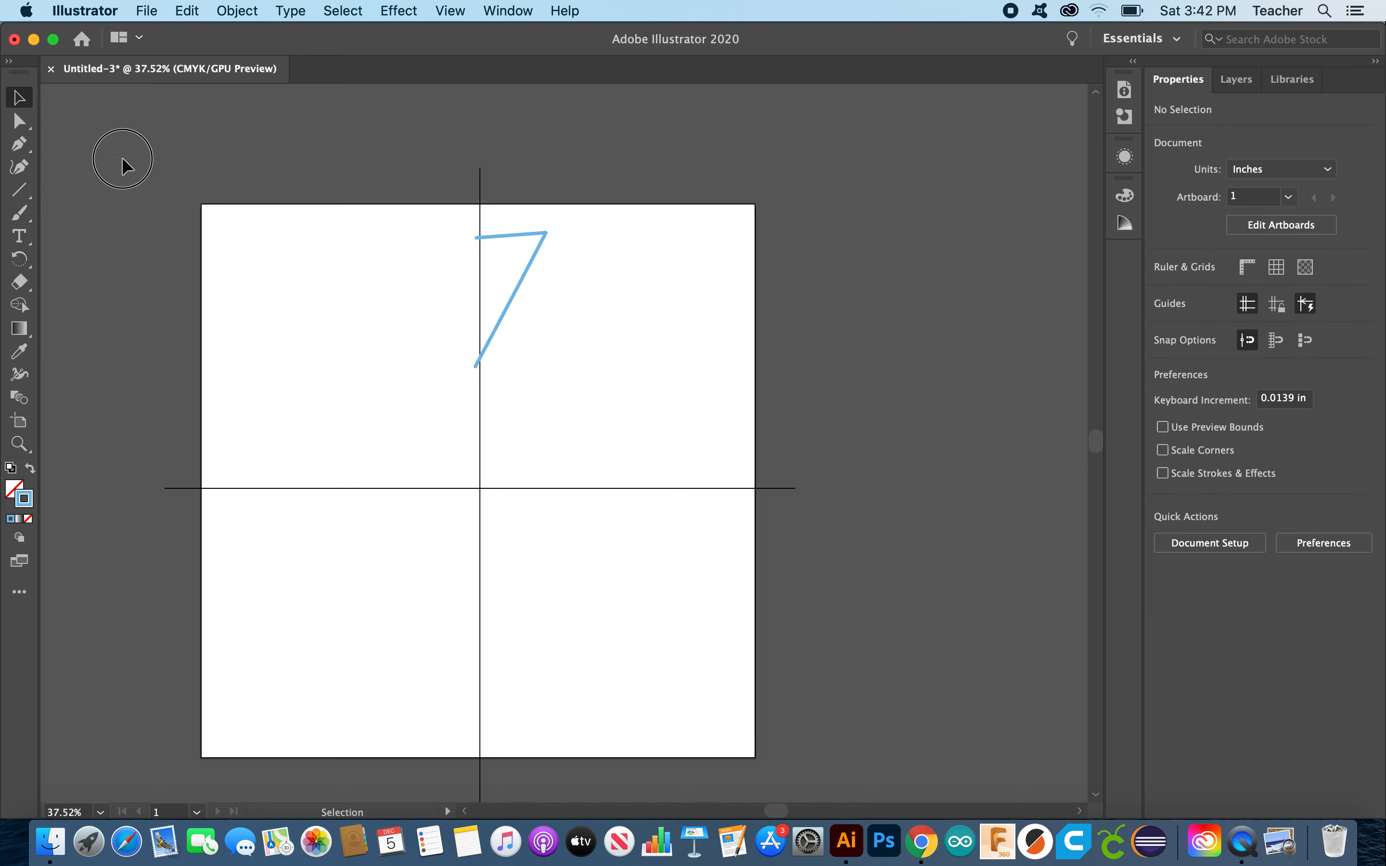
drag(476, 411, 892, 658)
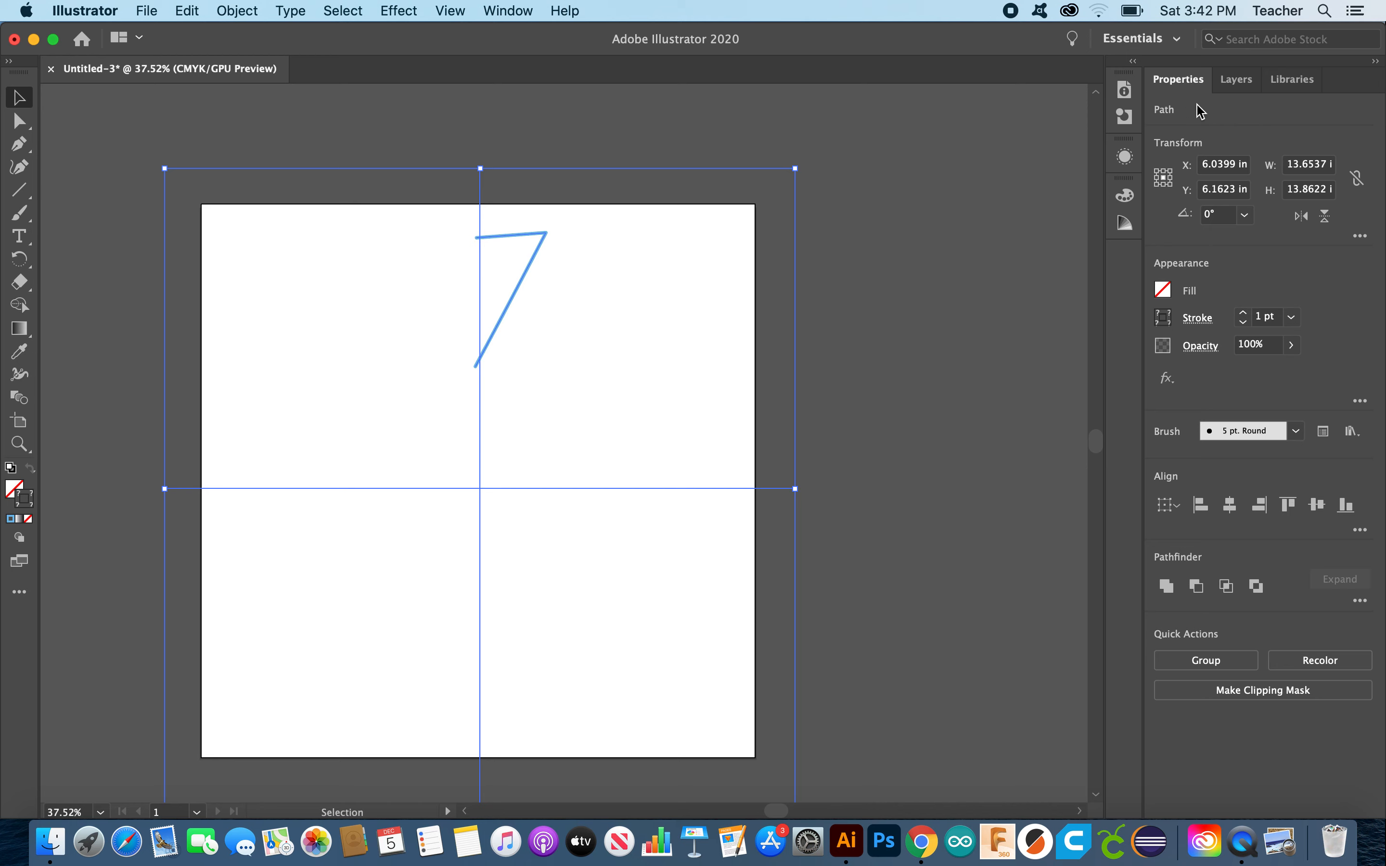
click(1236, 86)
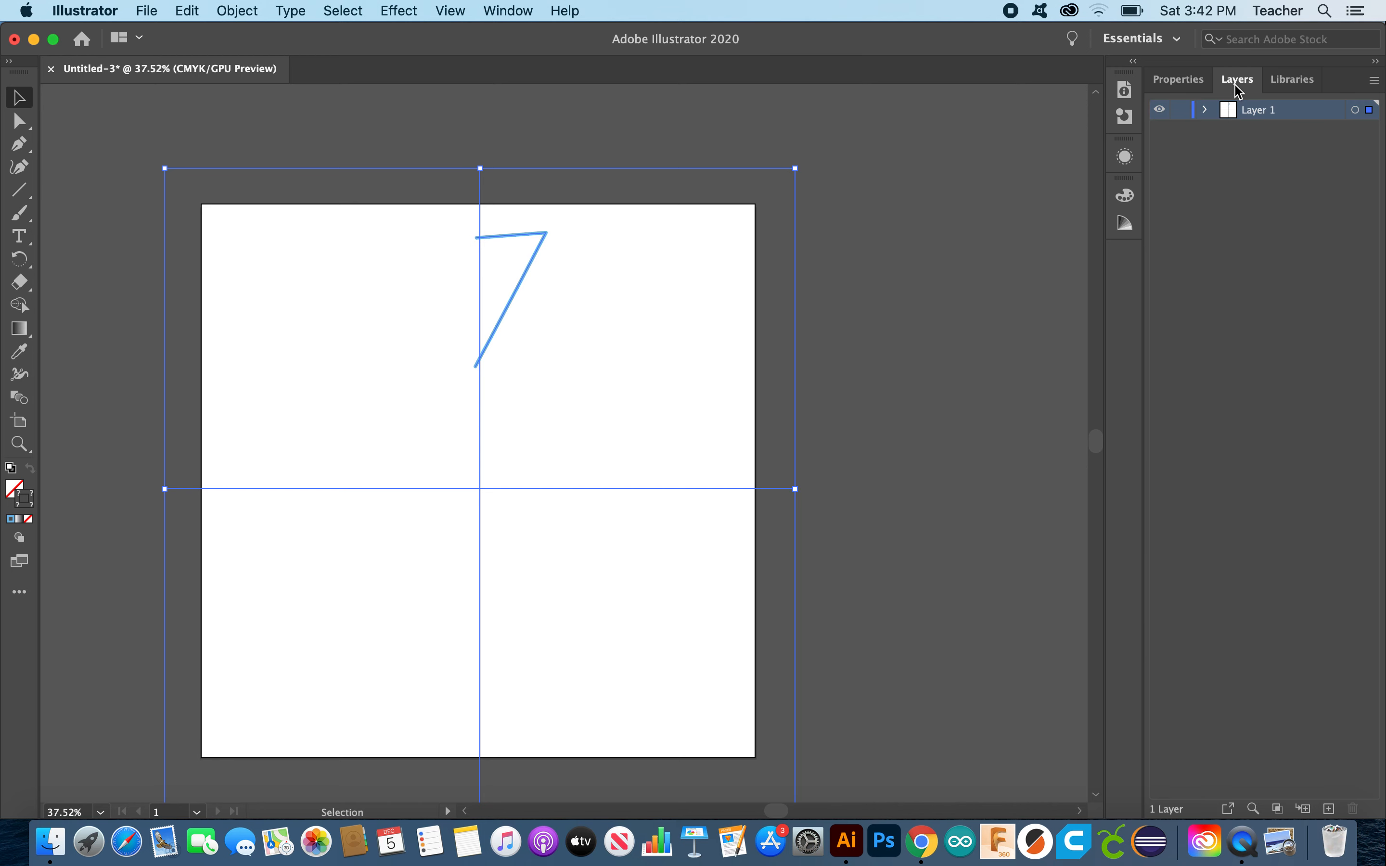
click(1205, 109)
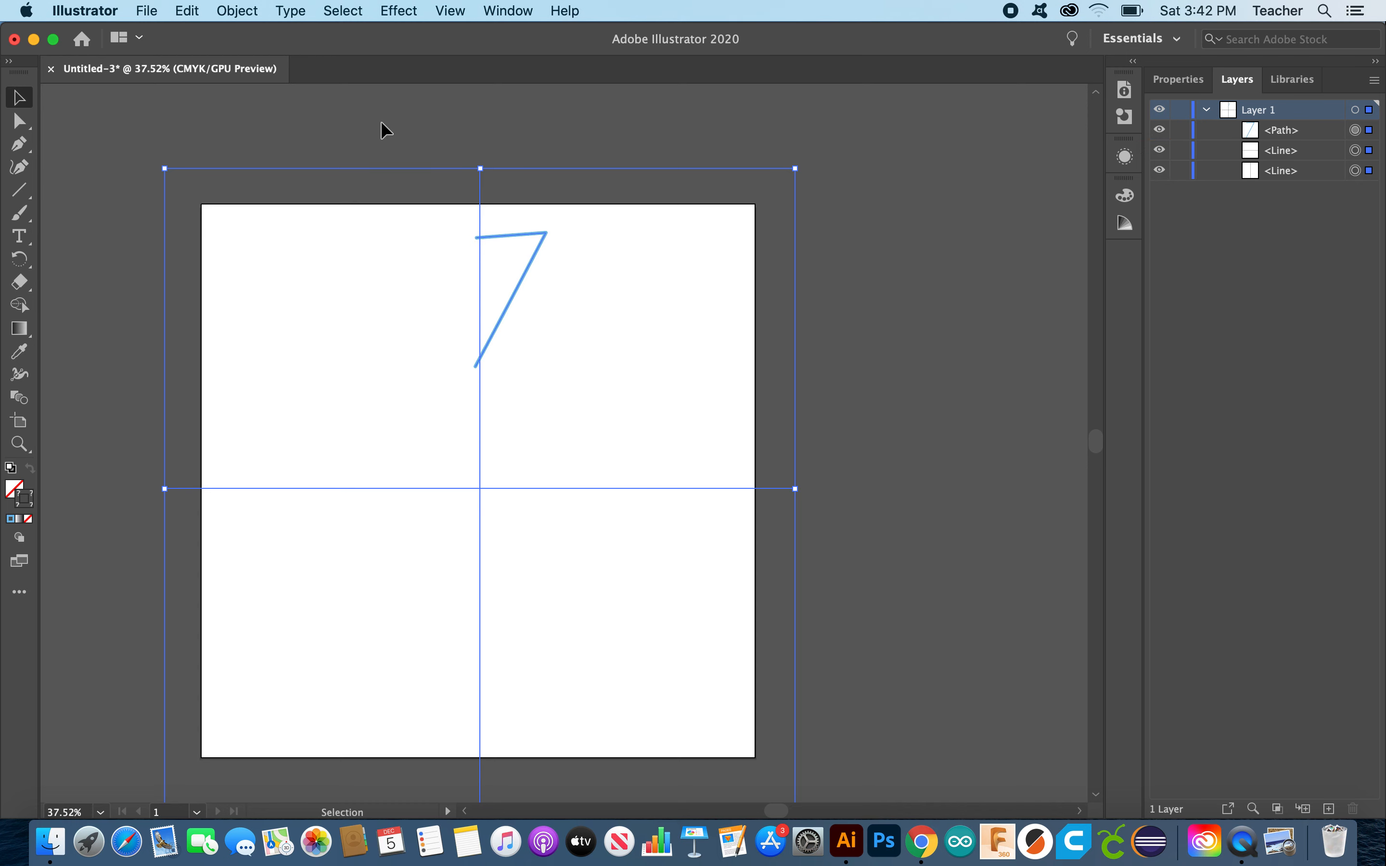
click(397, 11)
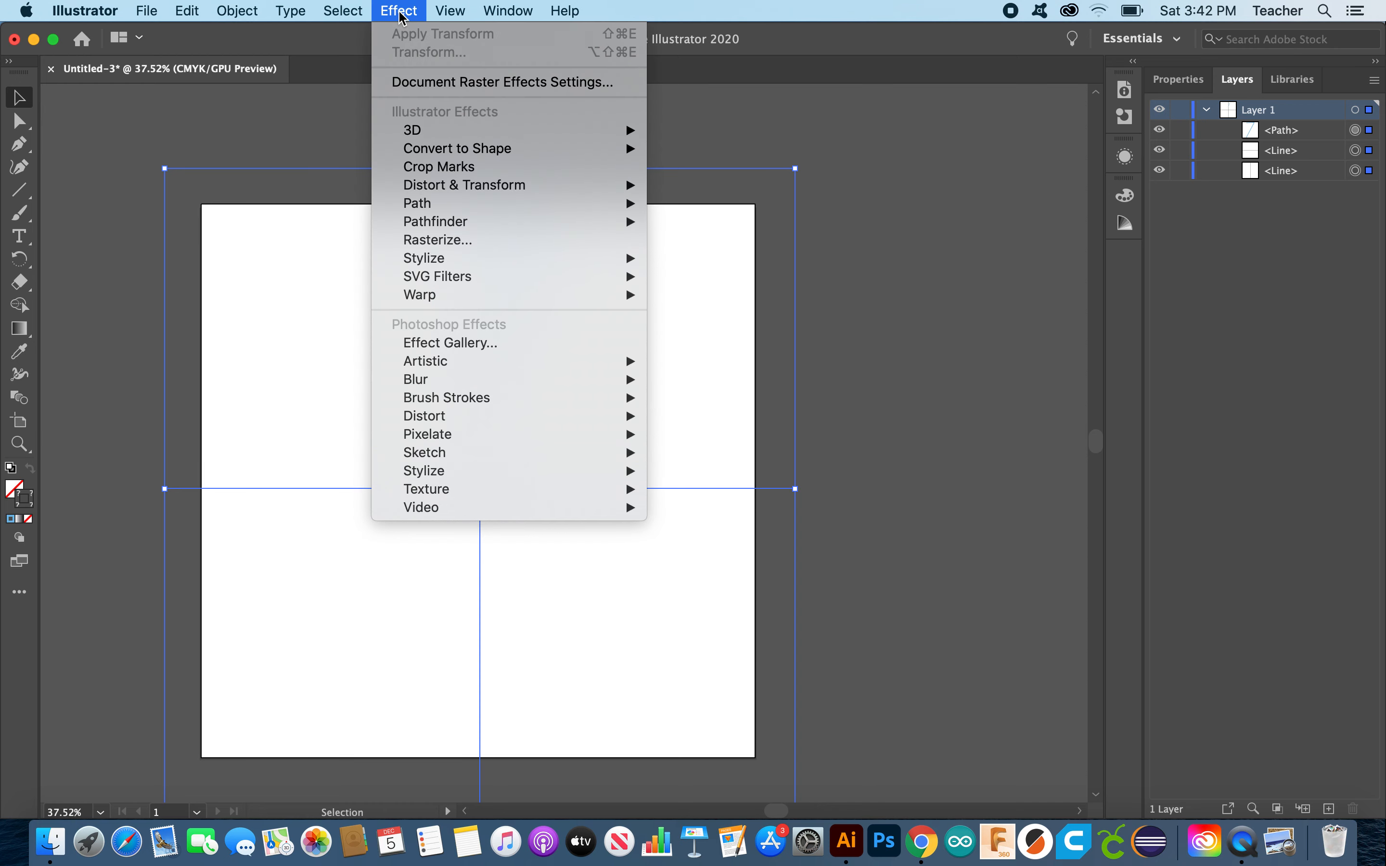
mouse_move(473, 193)
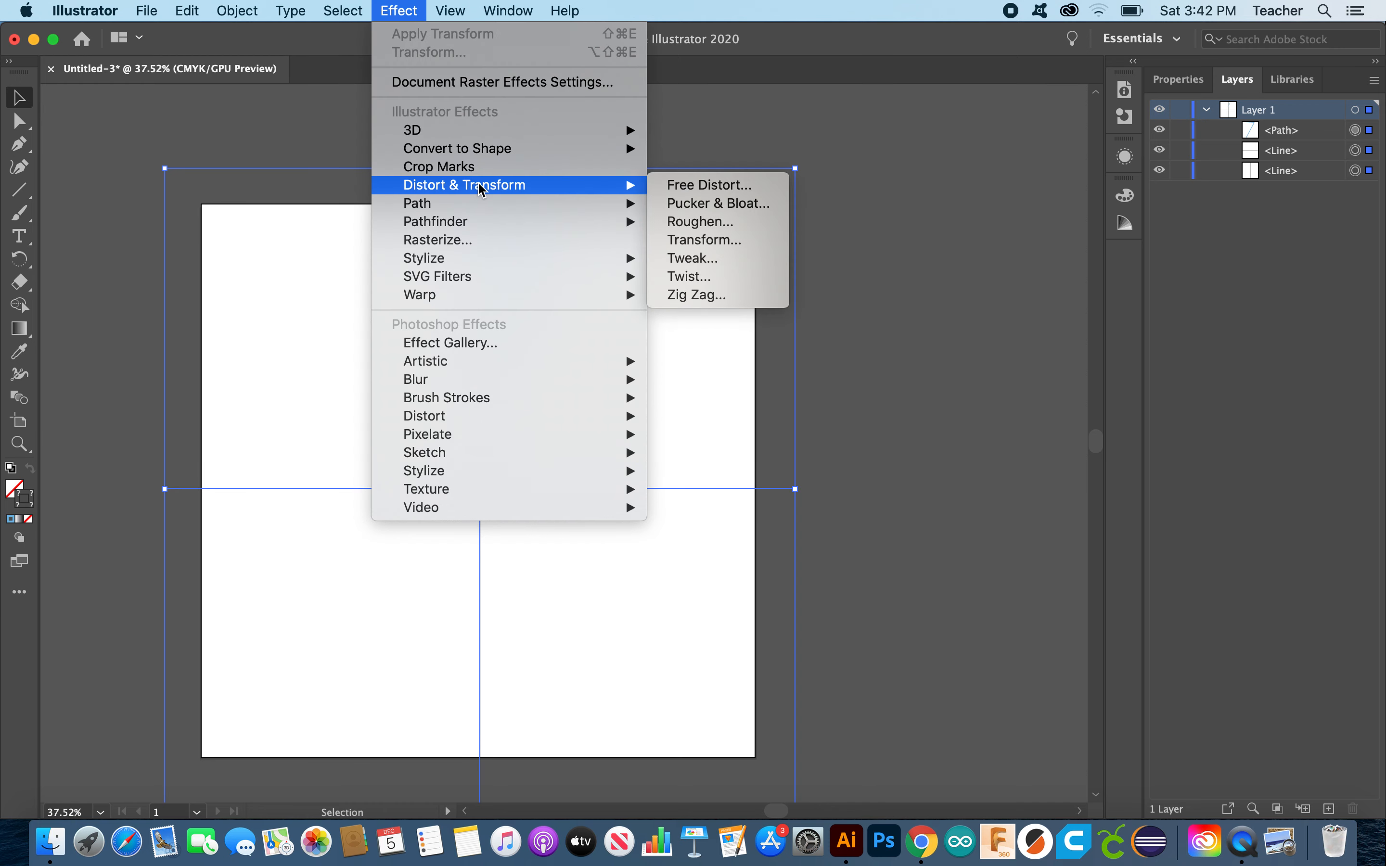
click(696, 243)
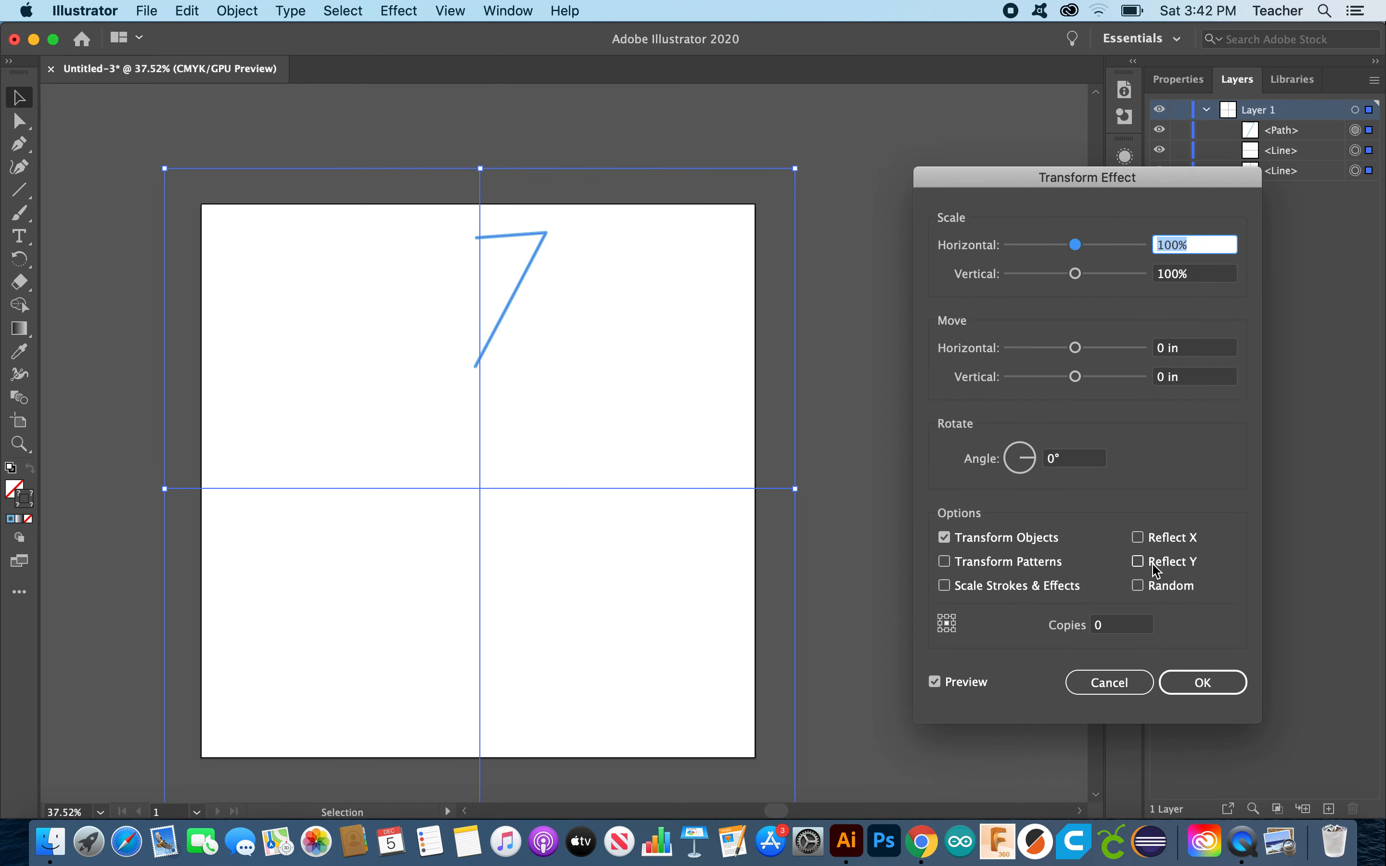
click(1138, 537)
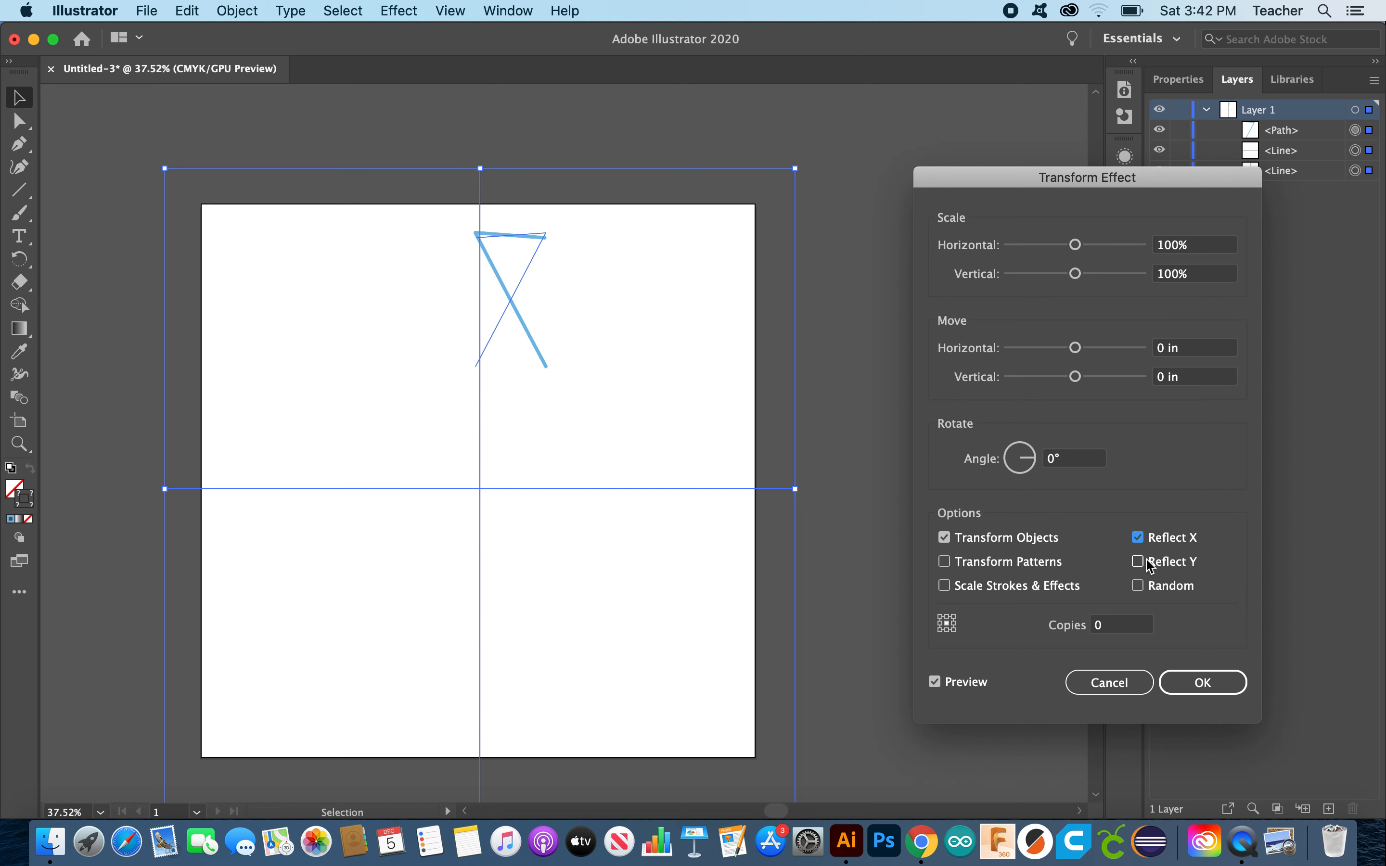
click(1138, 538)
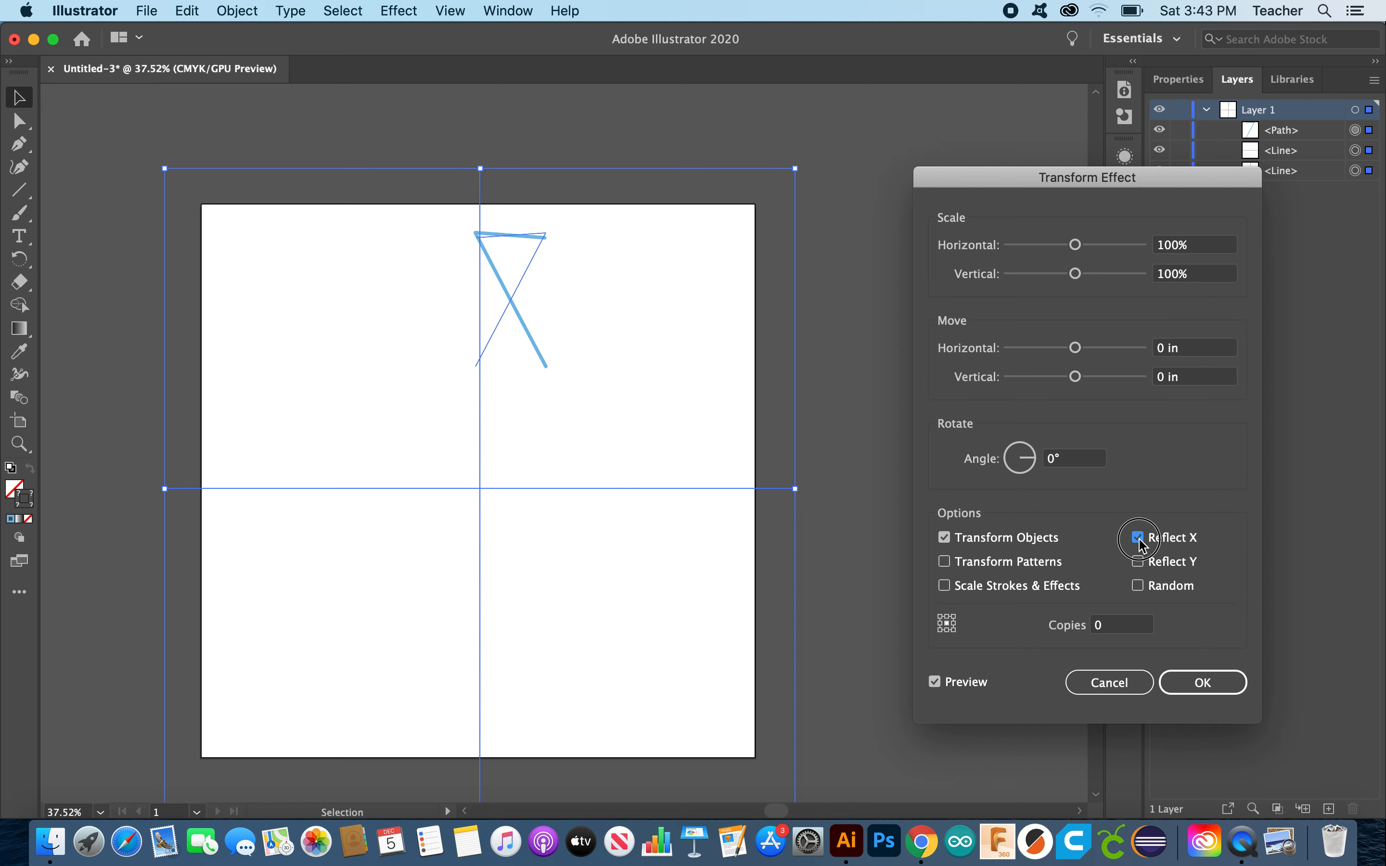
click(1051, 460)
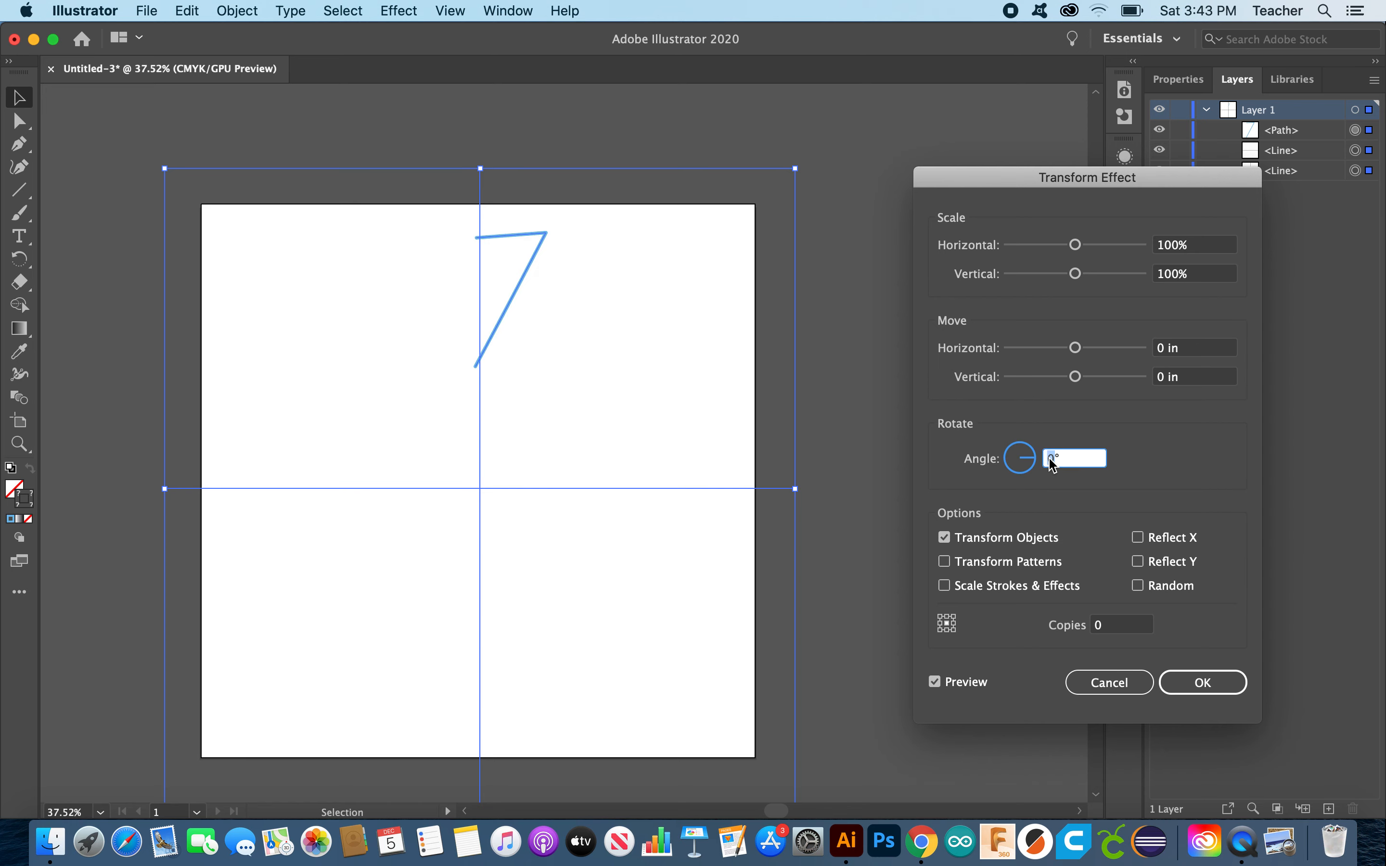
text(60)
click(934, 682)
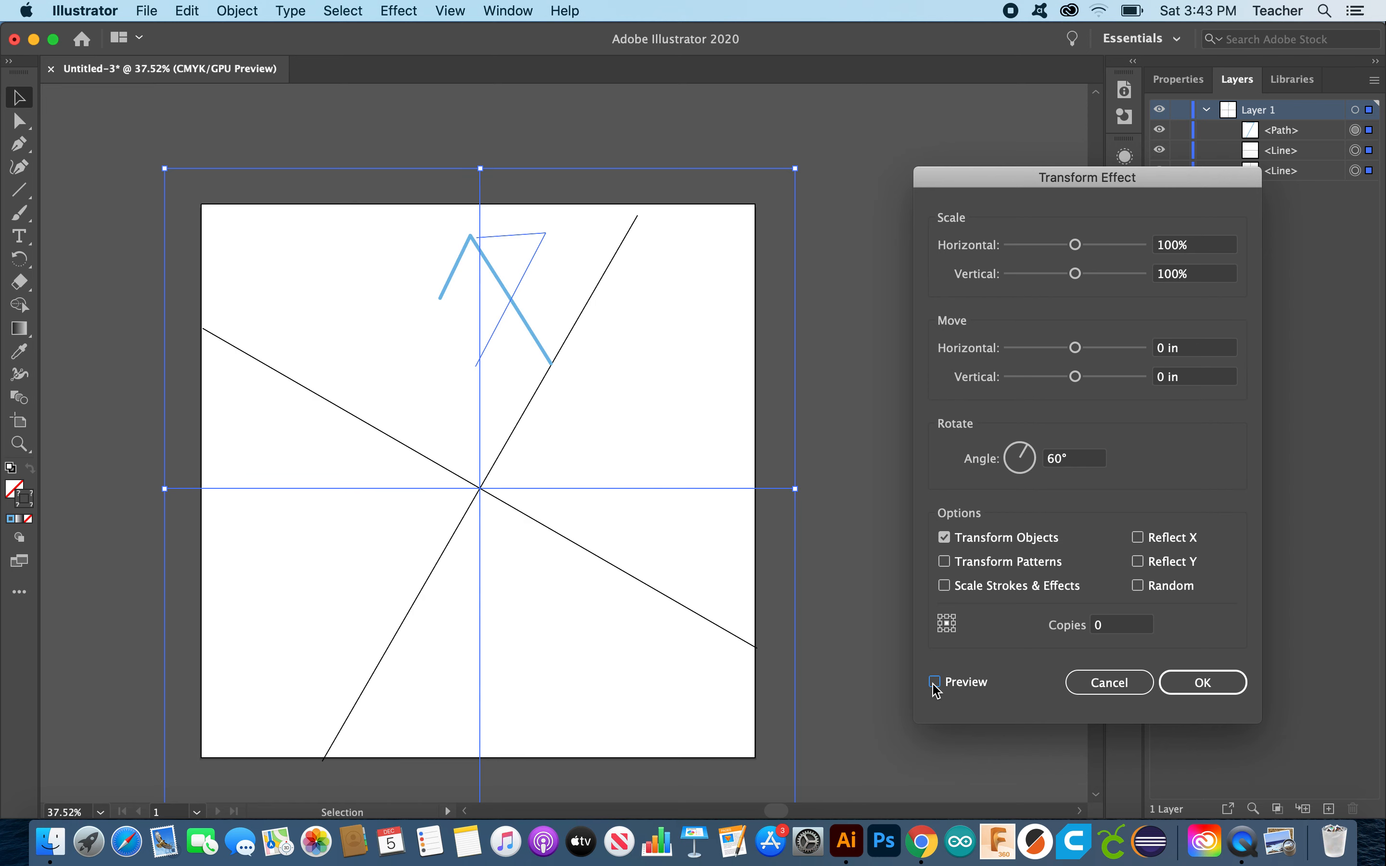
click(935, 682)
click(1109, 682)
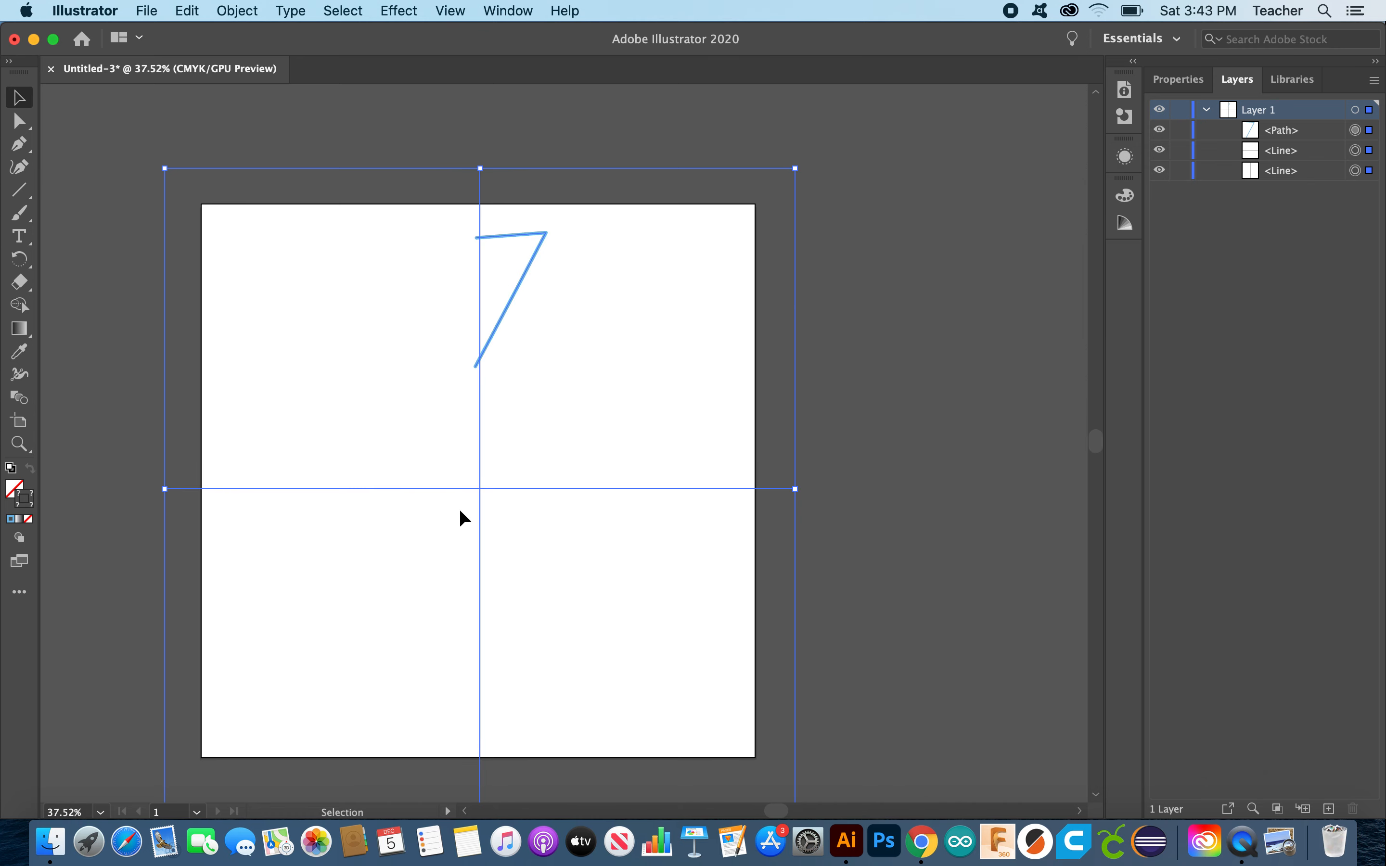
Step: Target the whole of Layer 1 and bring up the Effect menu
click(1355, 109)
click(378, 9)
mouse_move(341, 10)
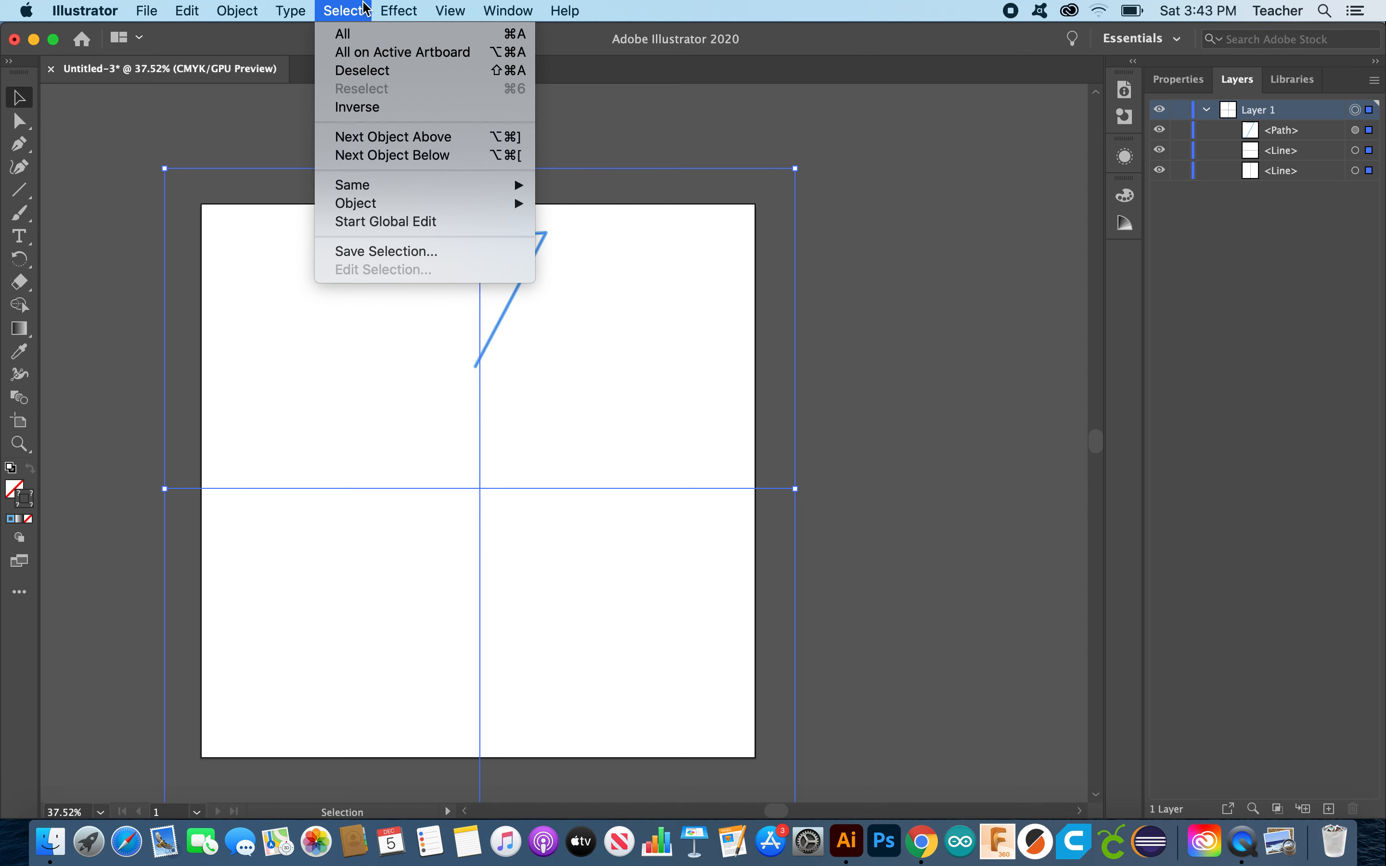
Step: Apply a Transform effect with Reflect X and 1 copy, mirroring the 7 into a triangle
mouse_move(399, 10)
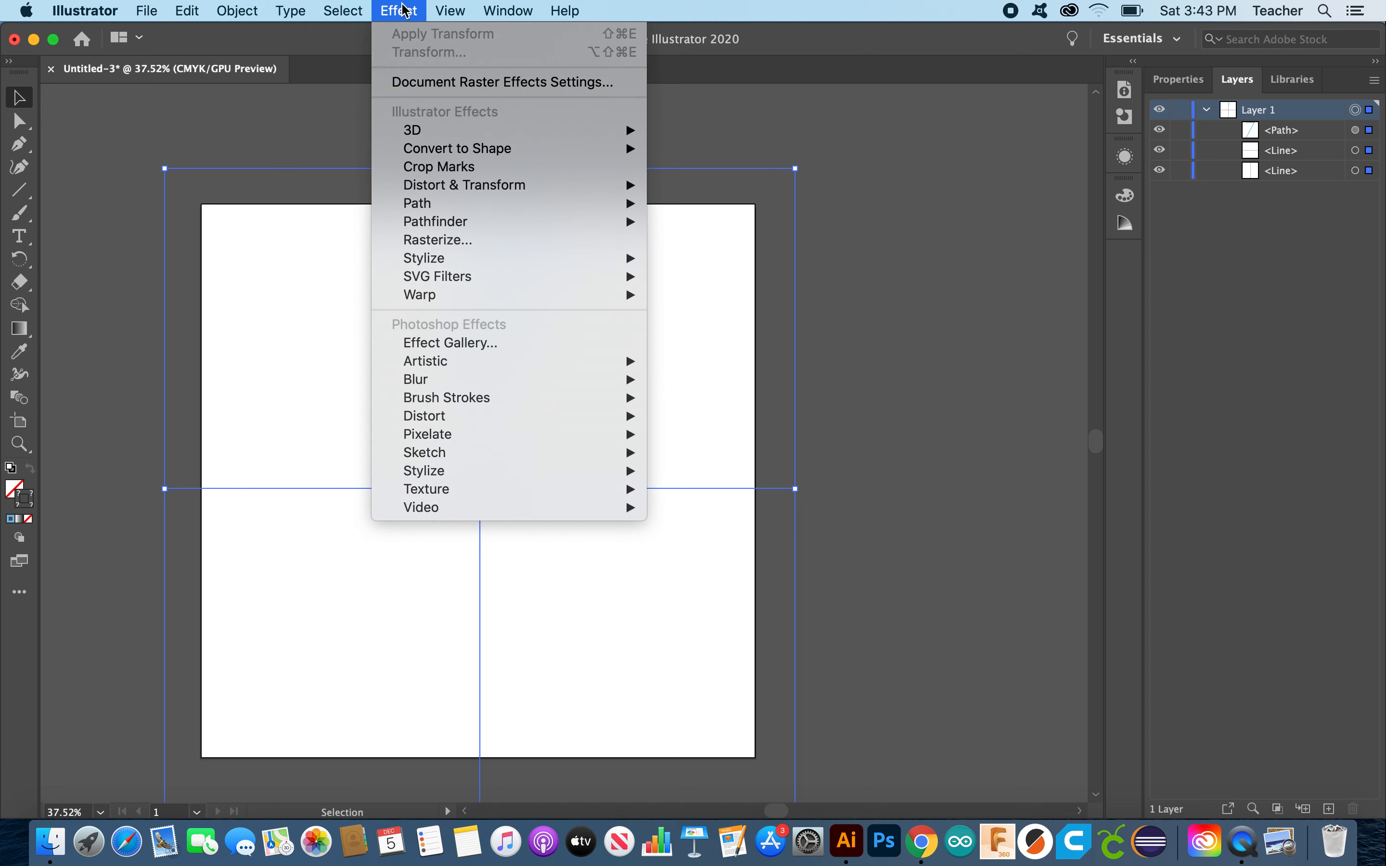
mouse_move(449, 187)
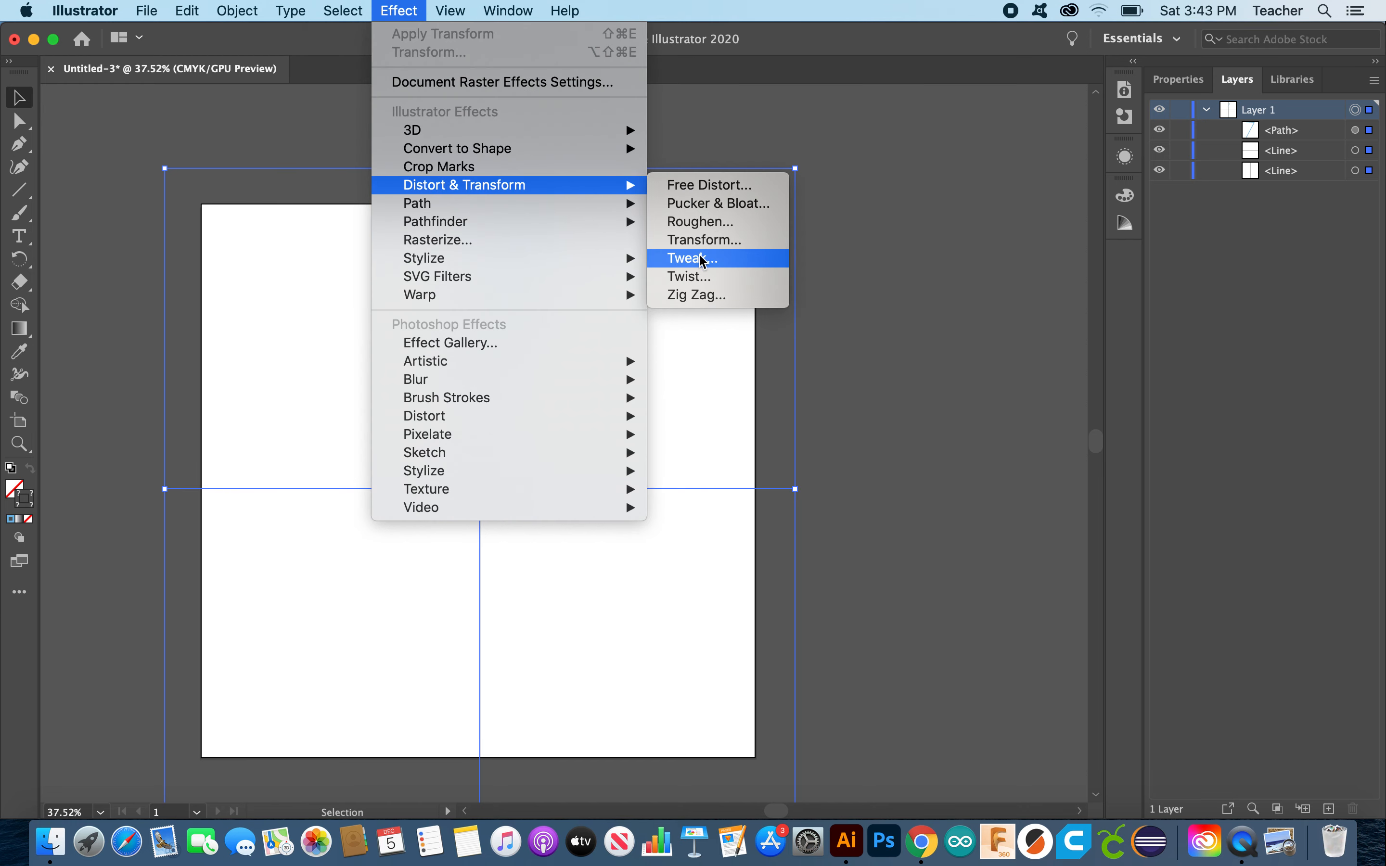
click(701, 240)
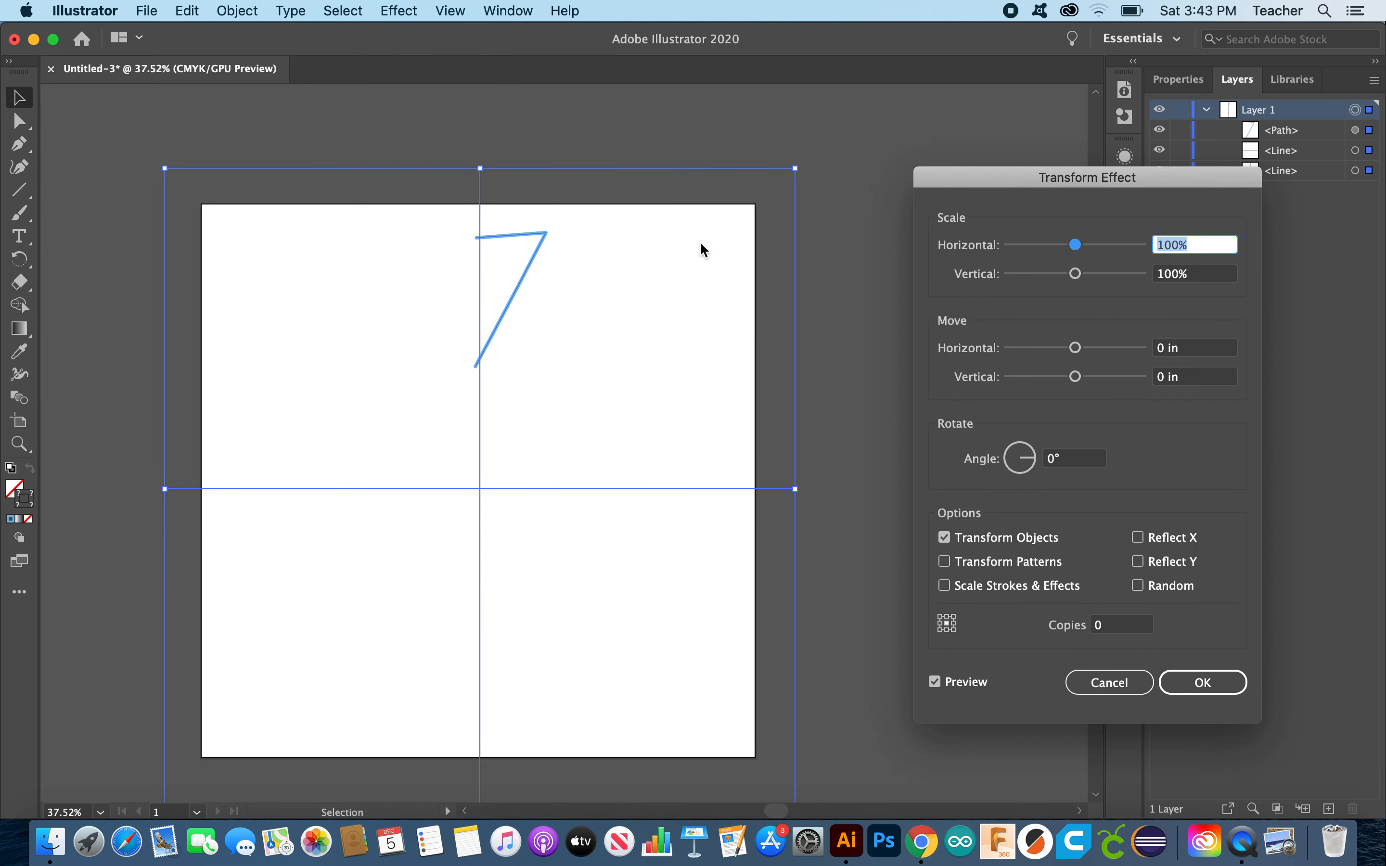
click(1138, 537)
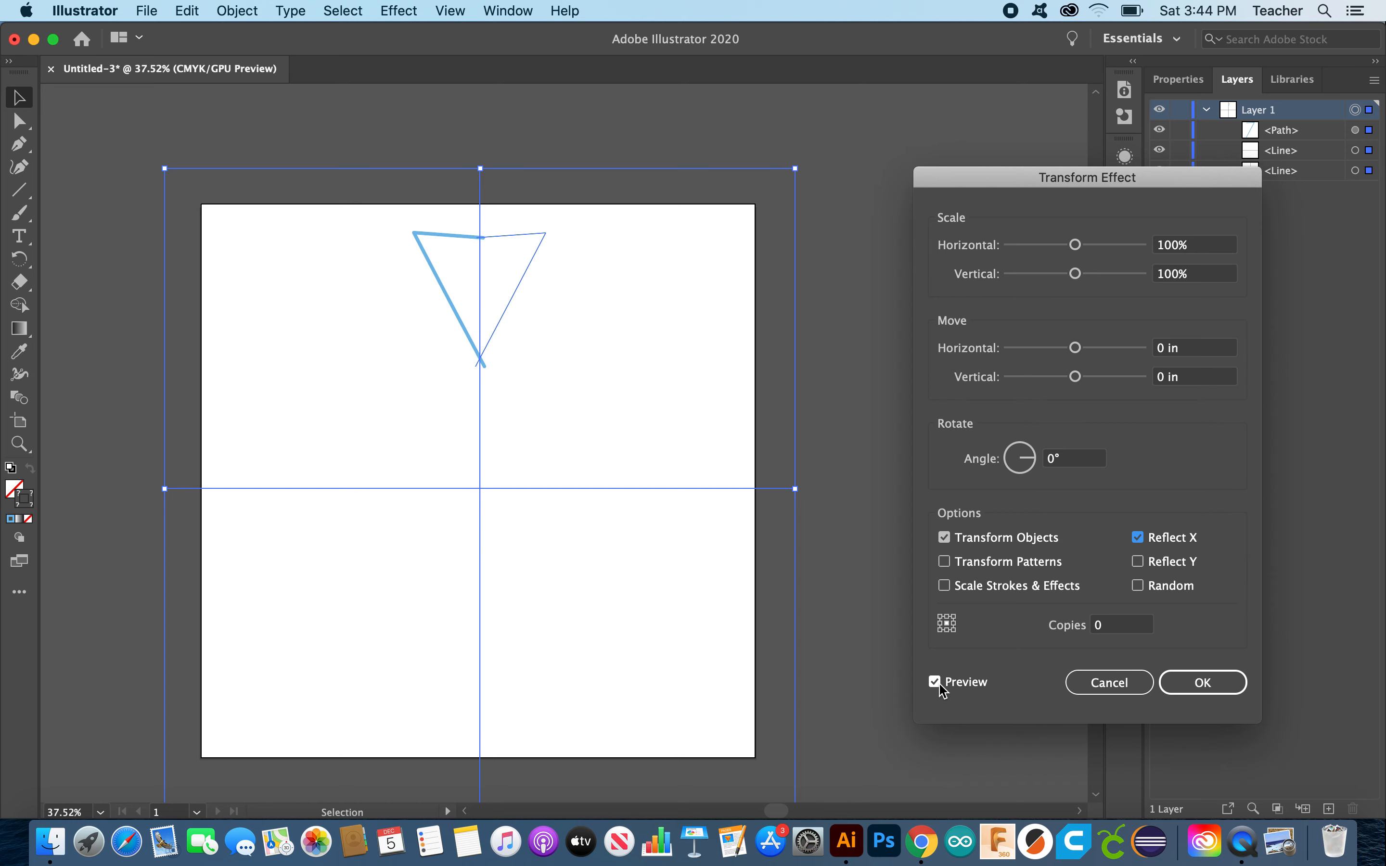
click(1136, 629)
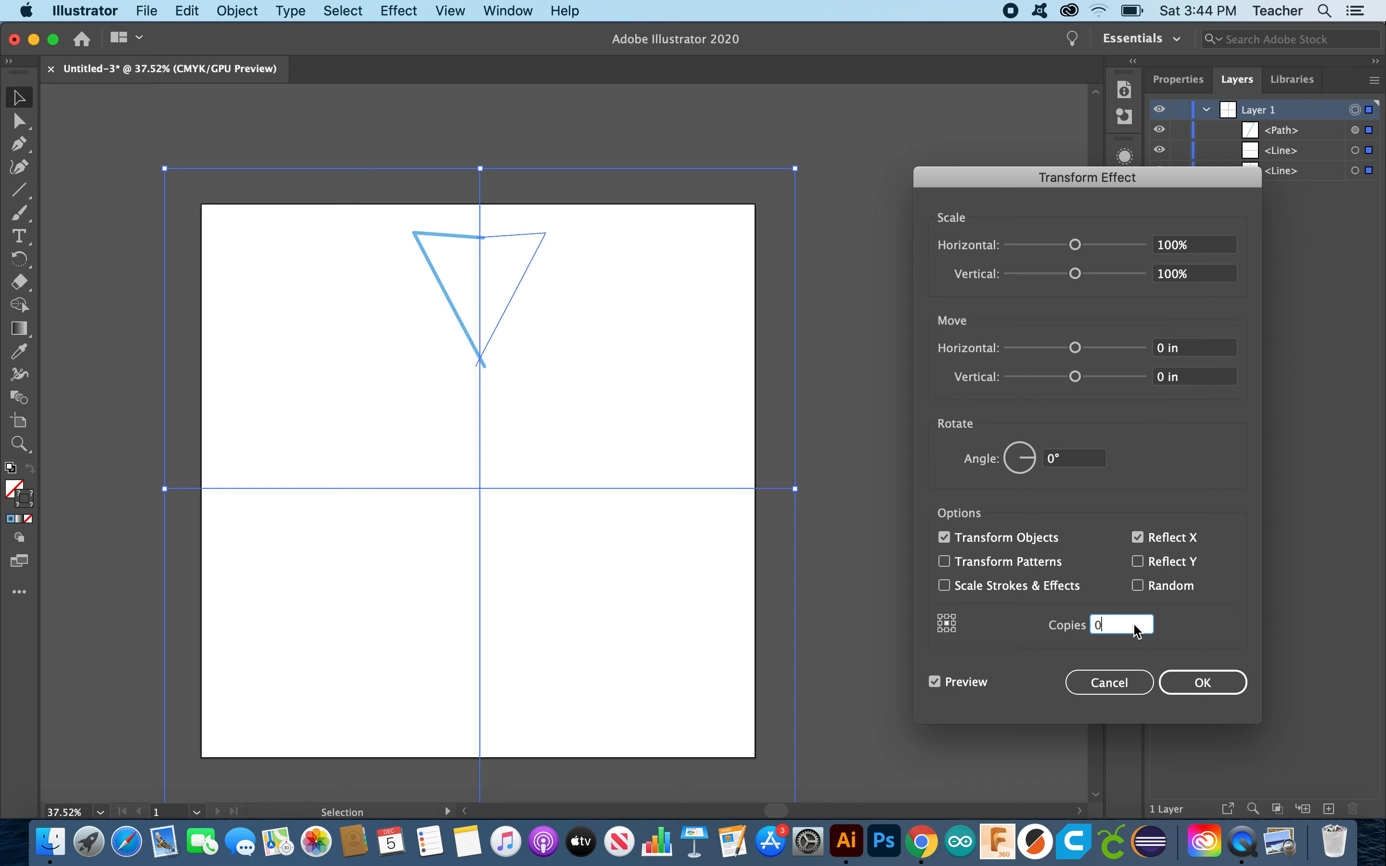
key(BackSpace)
text(1)
key(Tab)
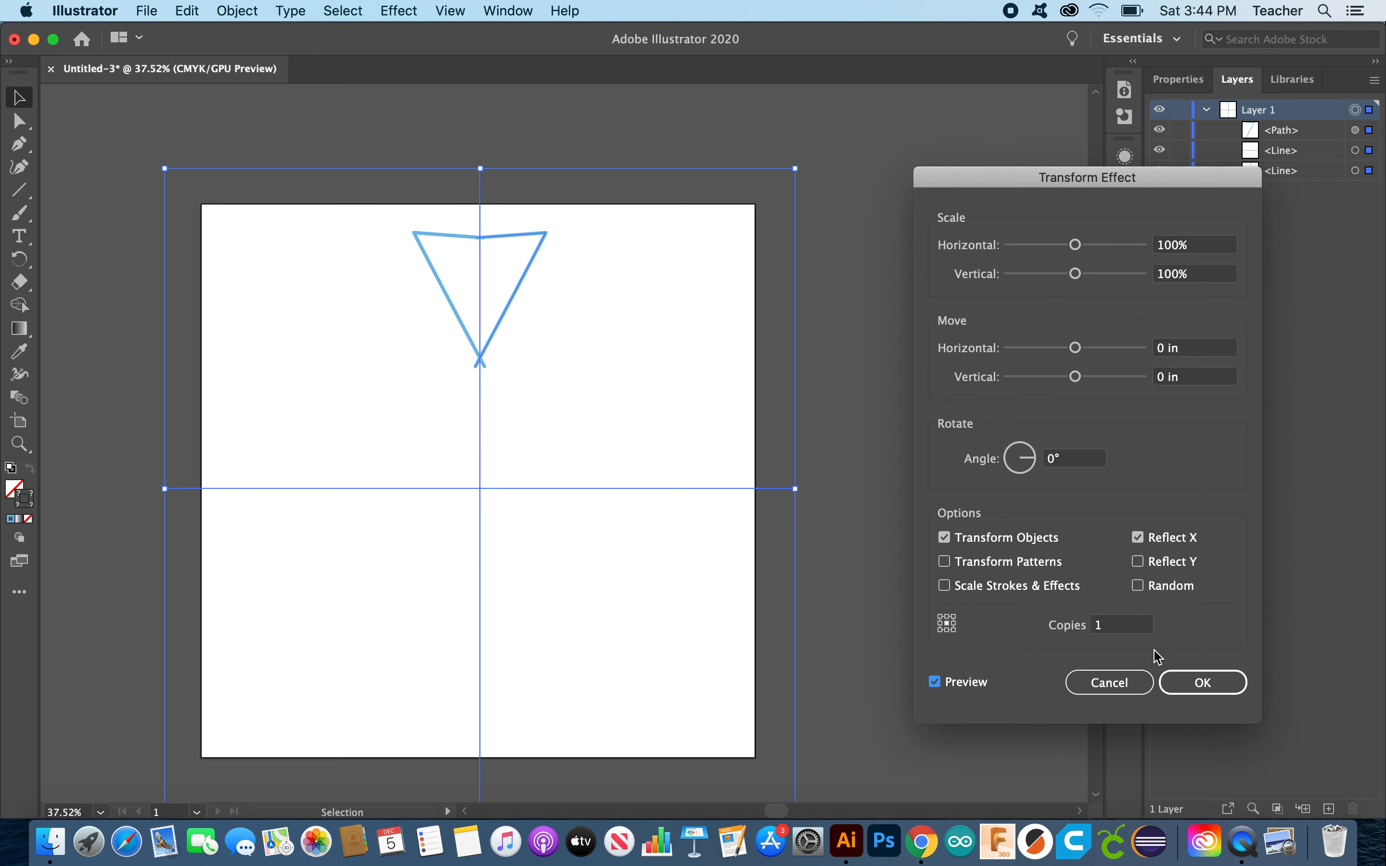
click(1198, 682)
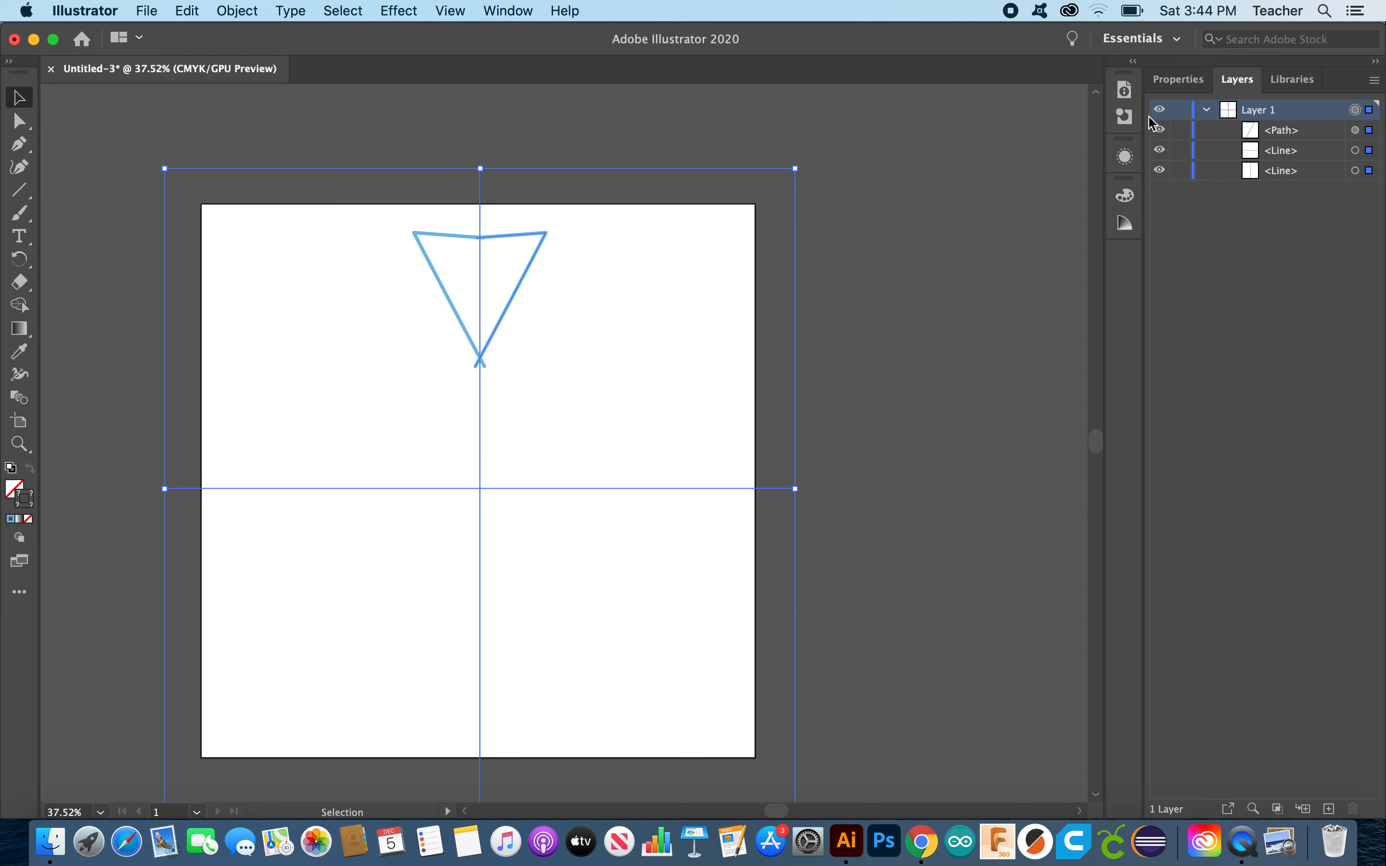
Step: Add a new Transform effect with Reflect X off, angle 60° and 5 copies
click(400, 11)
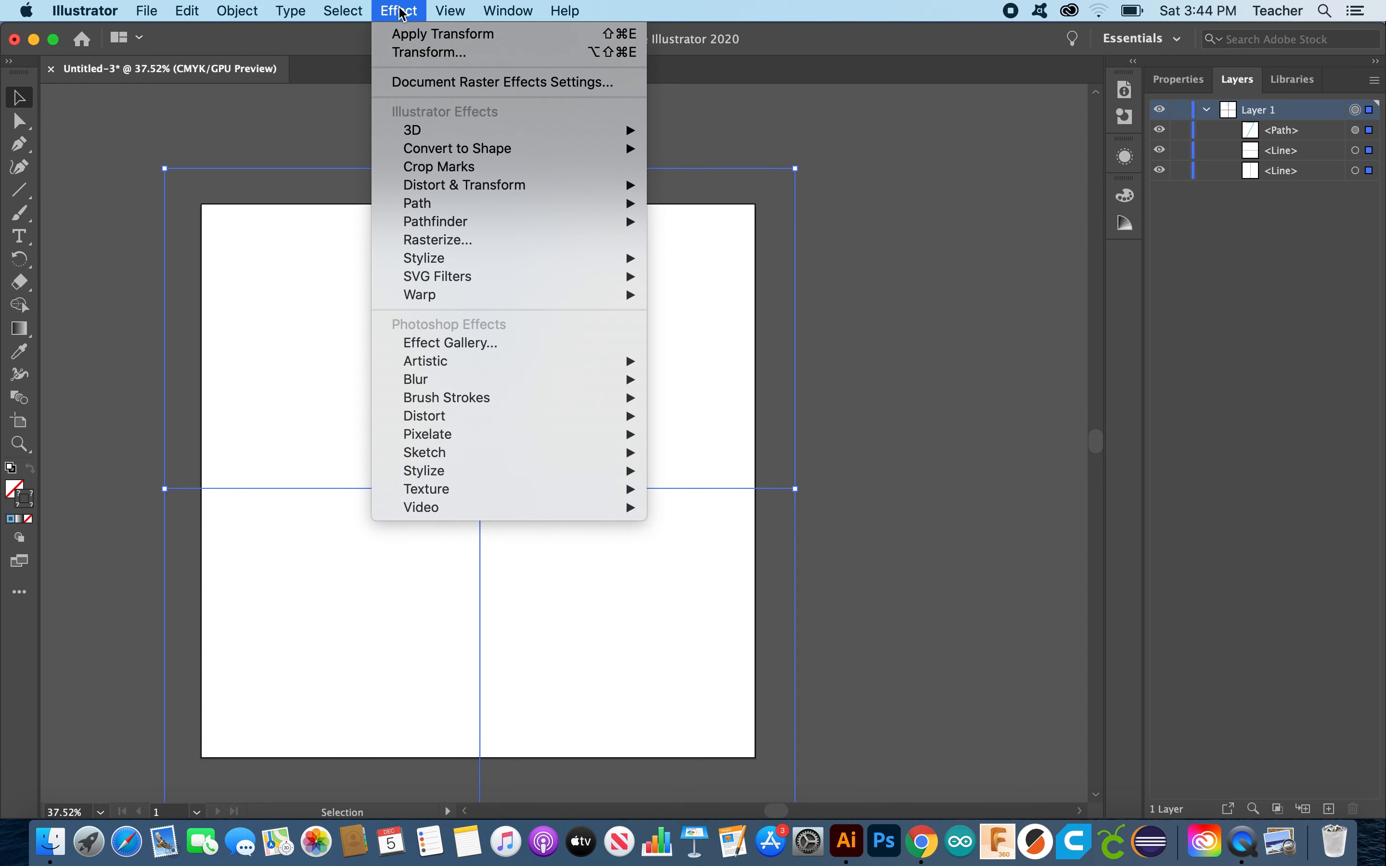
mouse_move(452, 185)
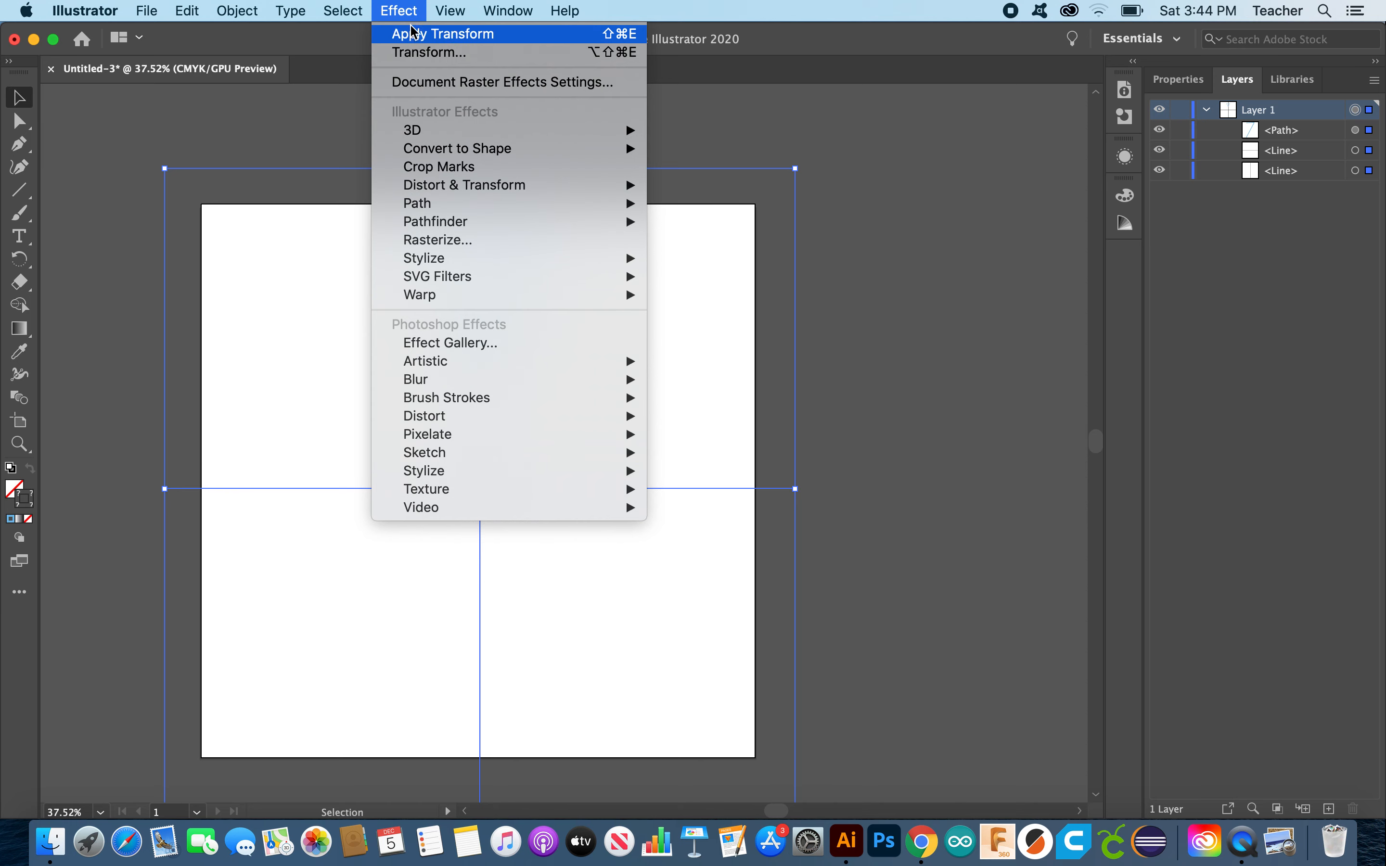
click(404, 52)
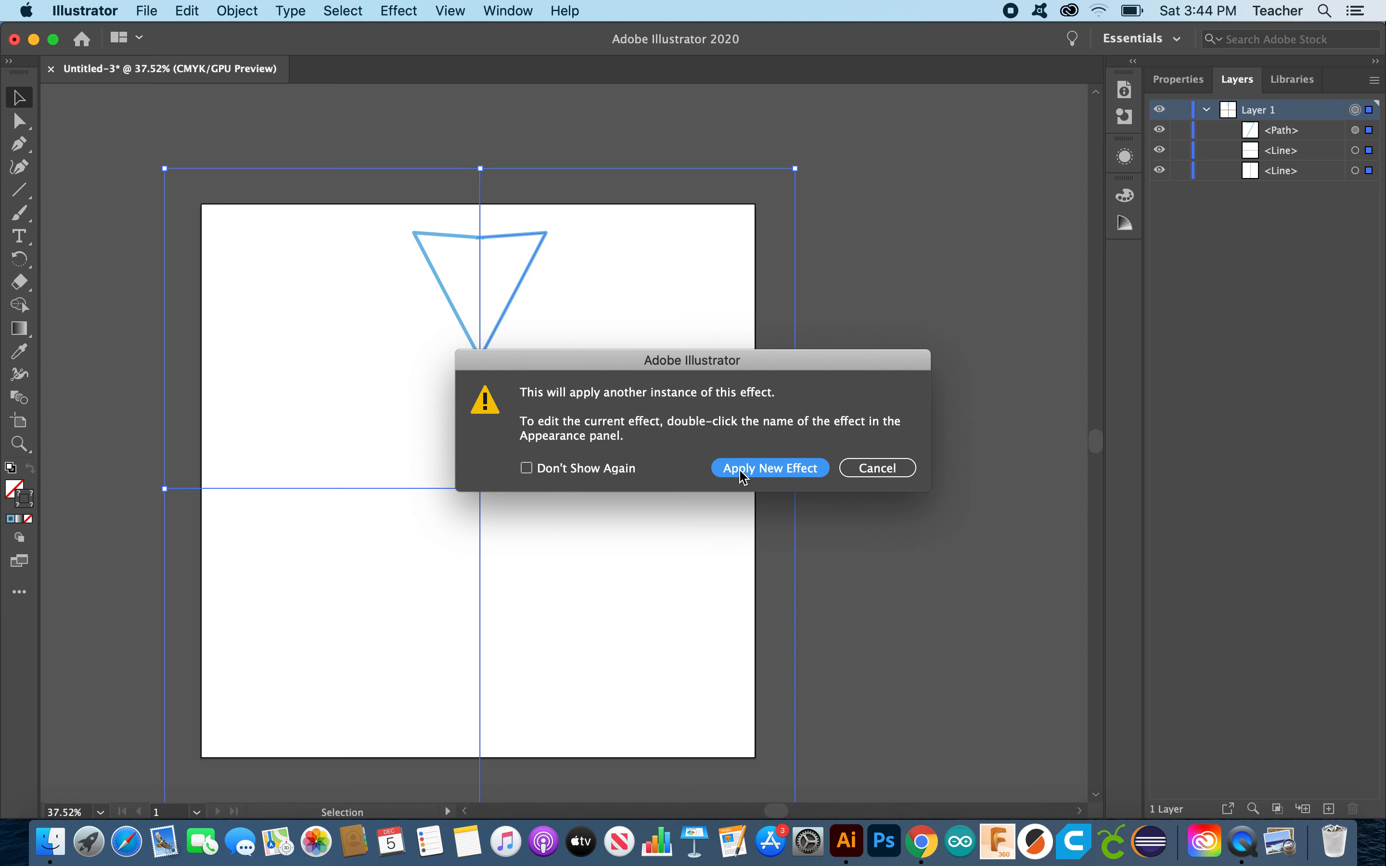
click(743, 468)
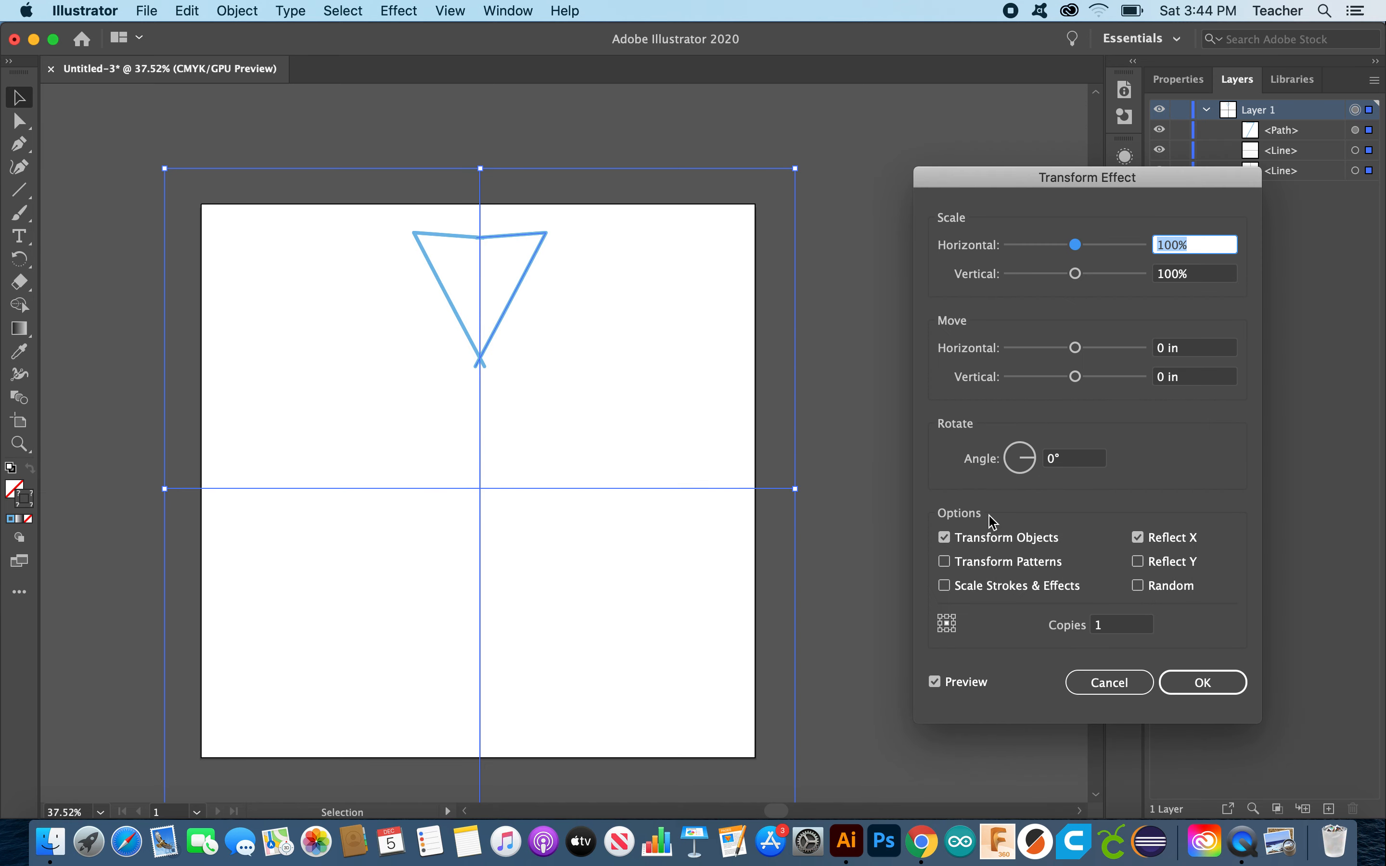
click(1141, 540)
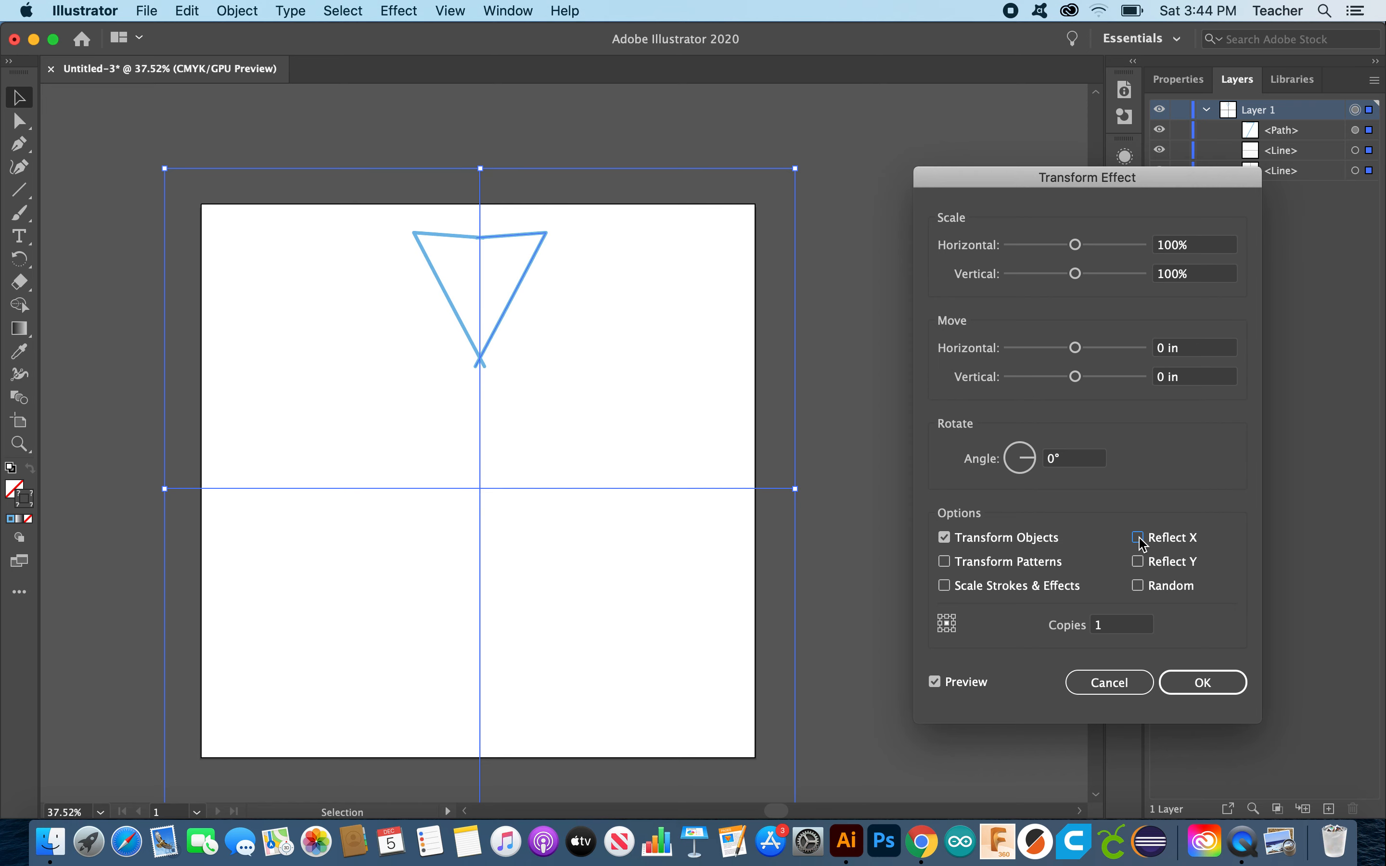
click(1056, 461)
double_click(1053, 461)
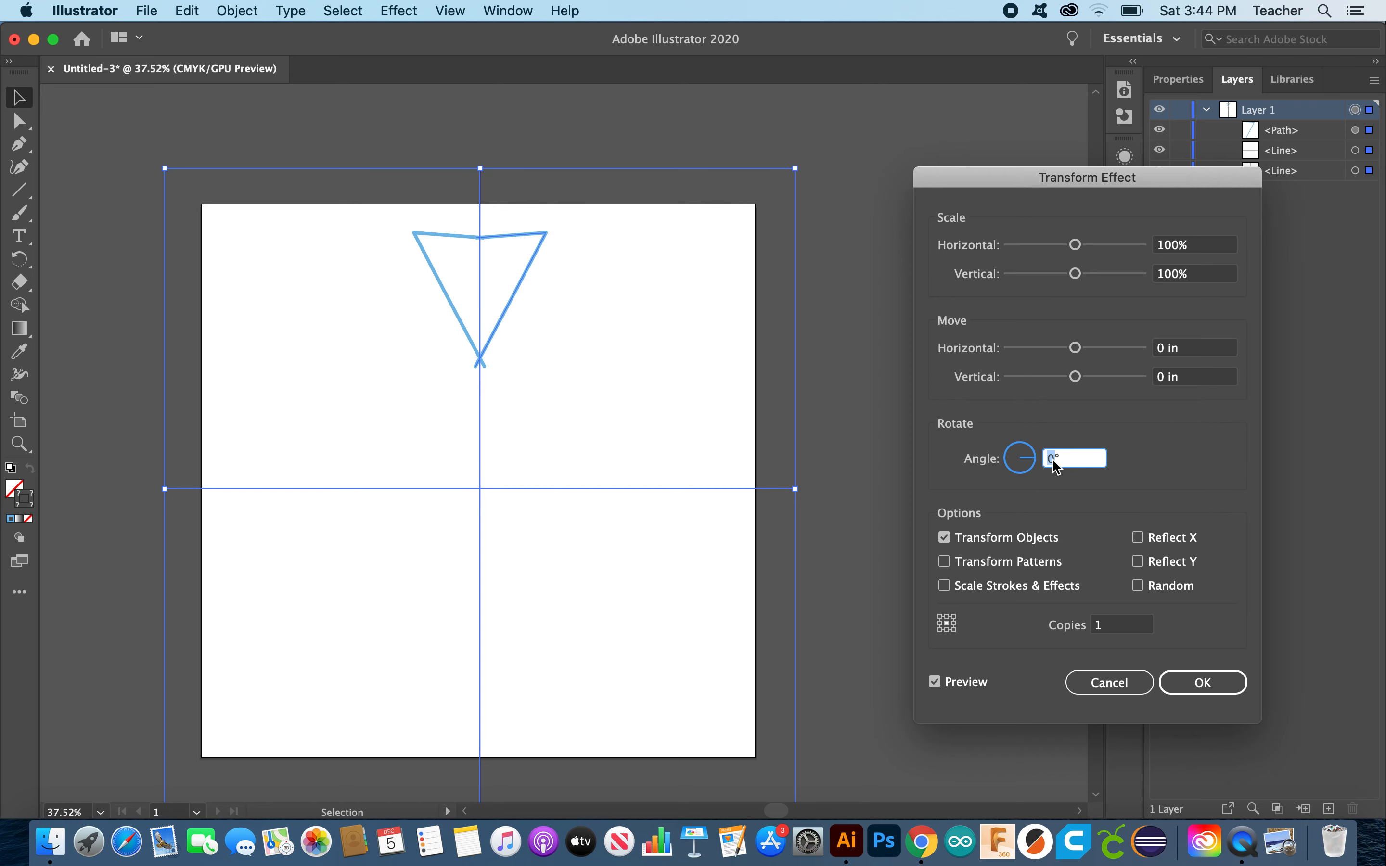
text(60)
click(1111, 628)
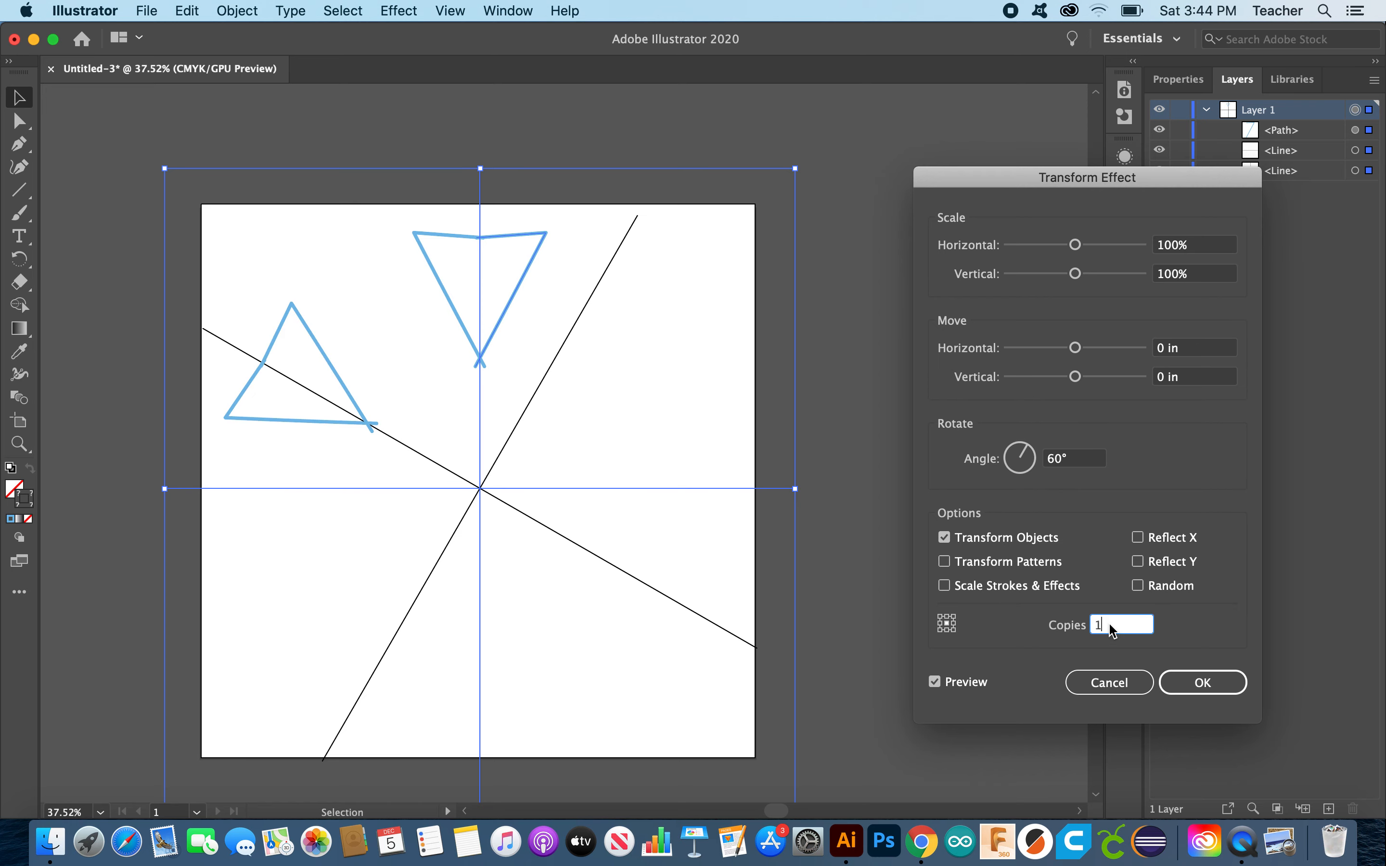
key(BackSpace)
text(5)
click(934, 689)
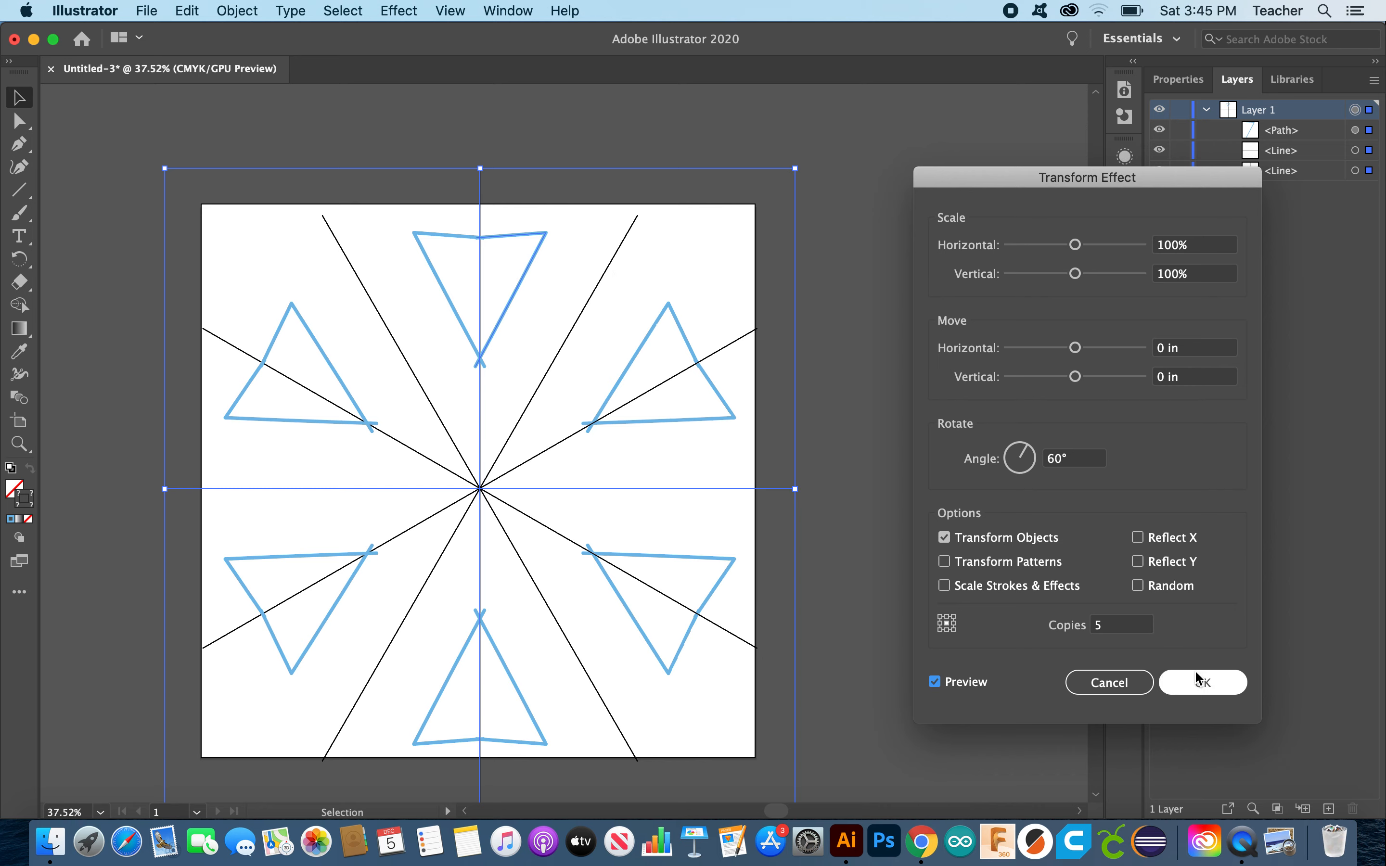
Step: Confirm the 60°, 5-copy Transform effect and deselect the artwork
click(1215, 687)
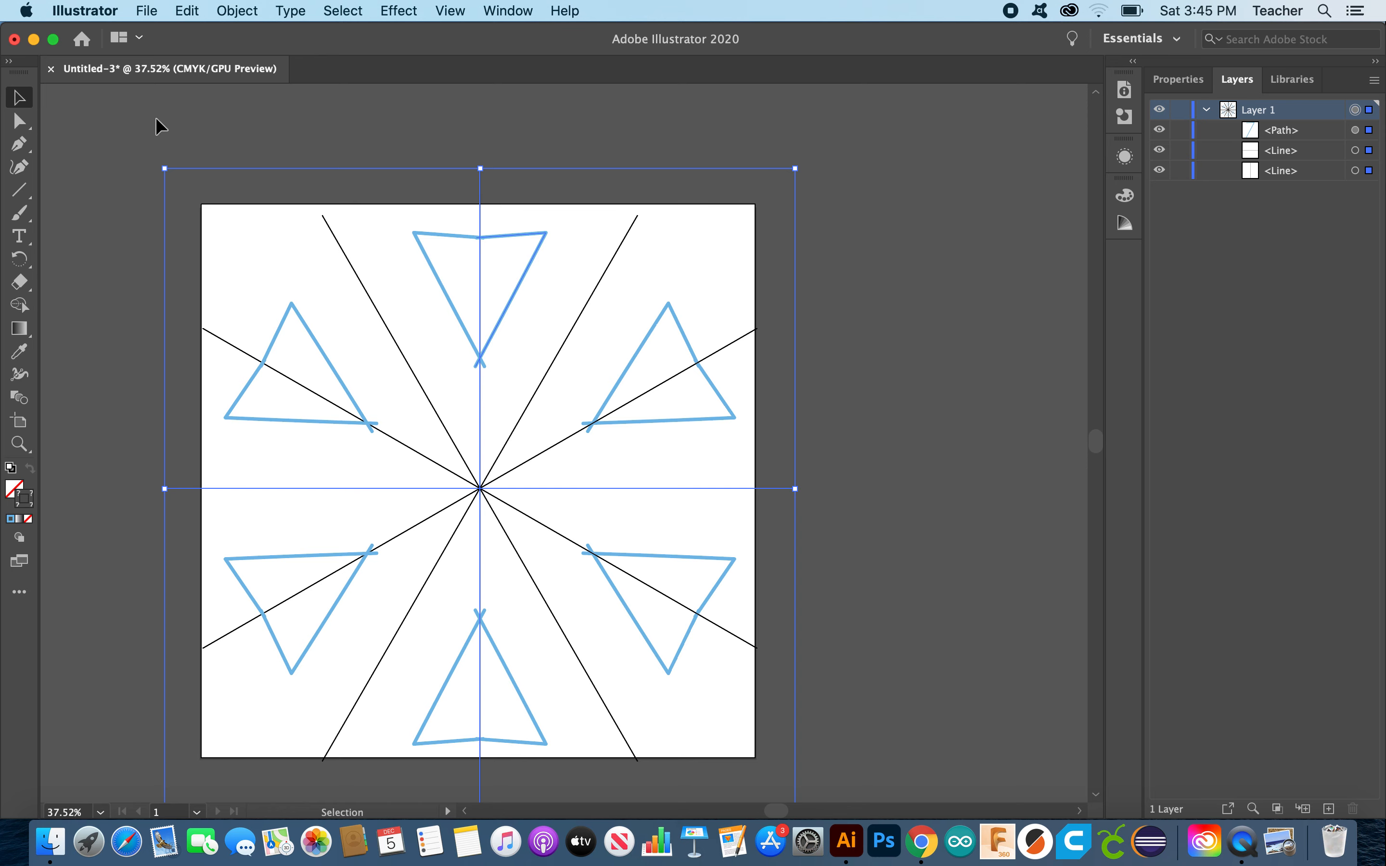
click(209, 121)
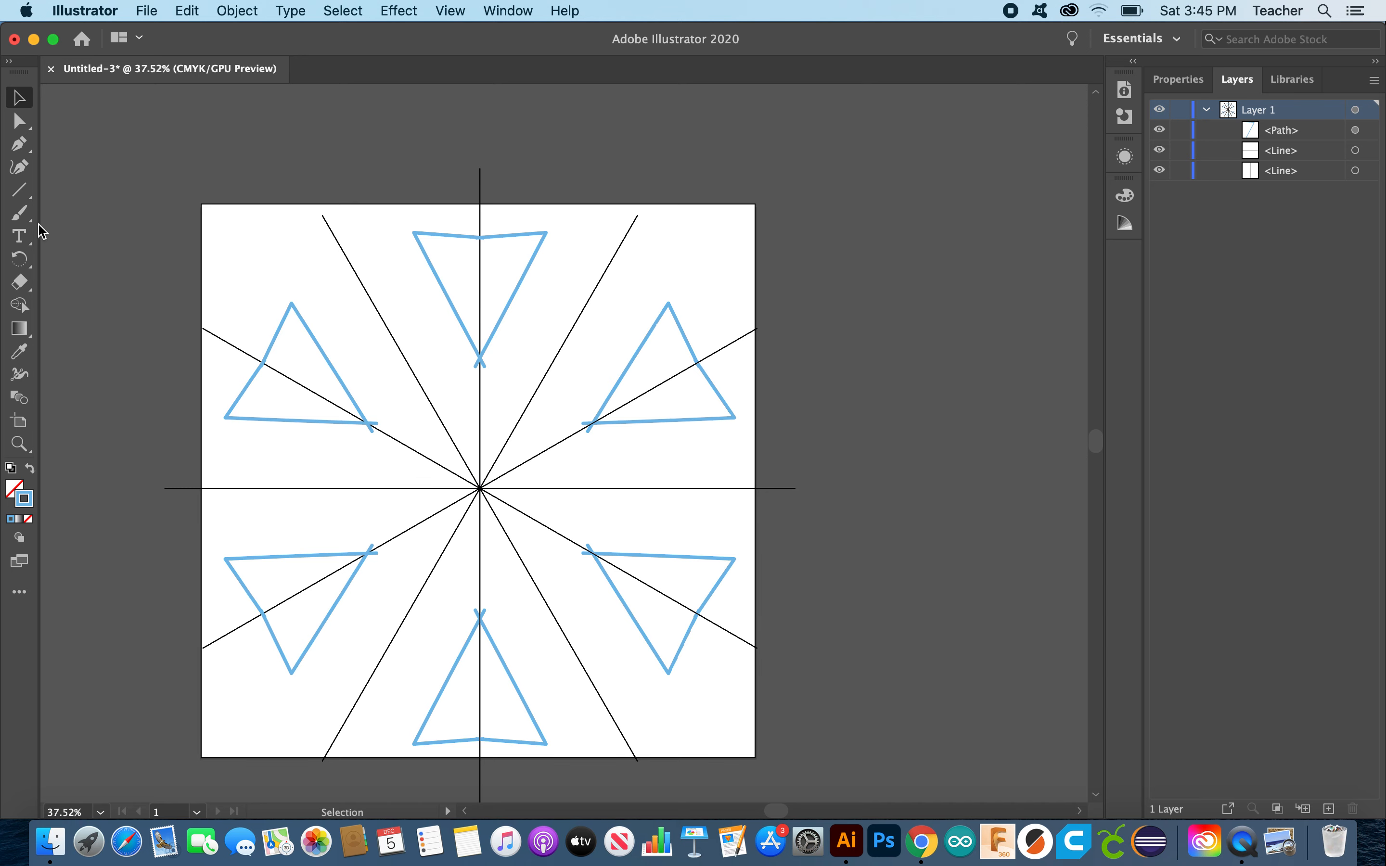
Step: Paint a short stroke near the centre that repeats into a jagged ring linking the triangles
click(18, 215)
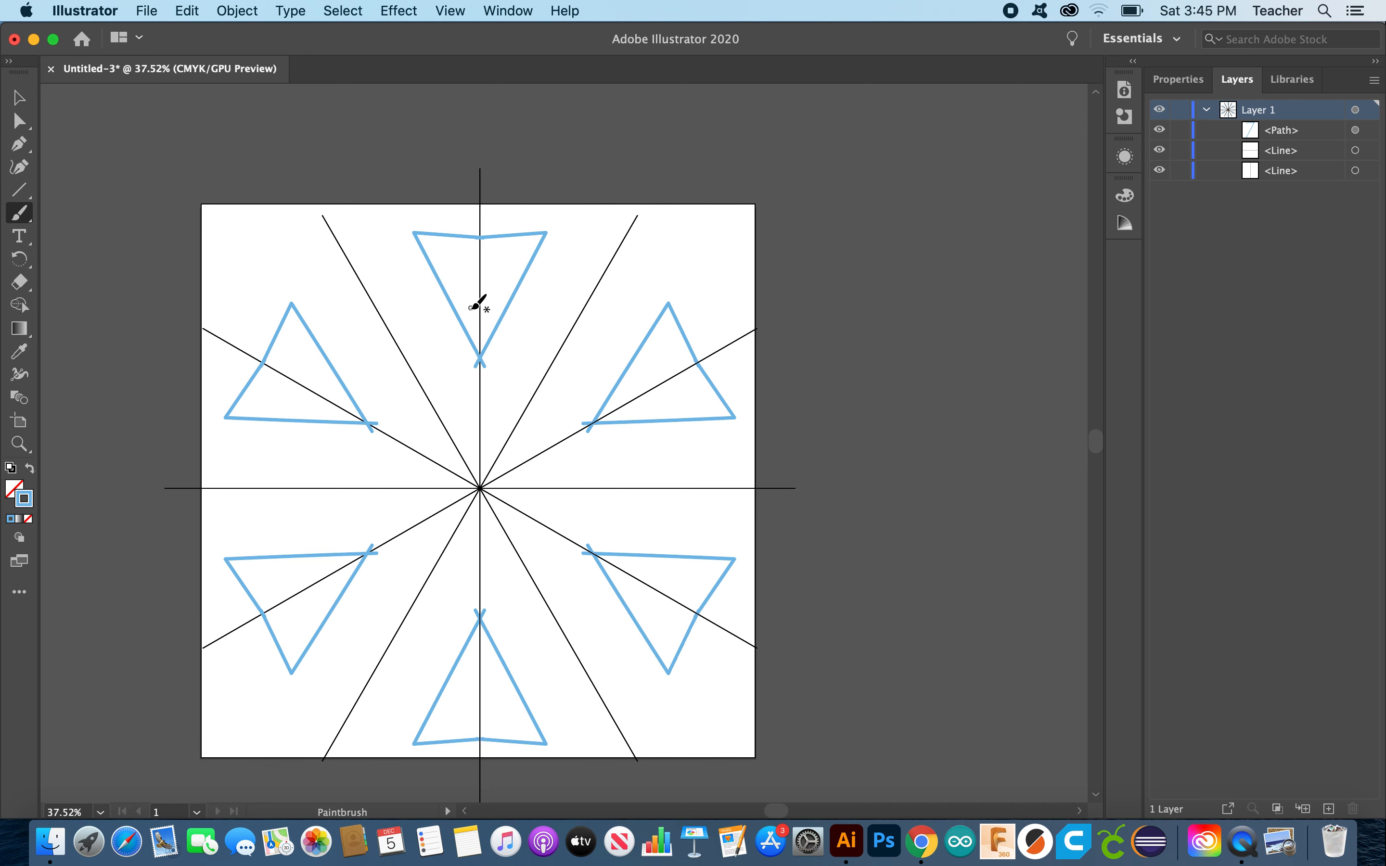
drag(478, 329, 570, 368)
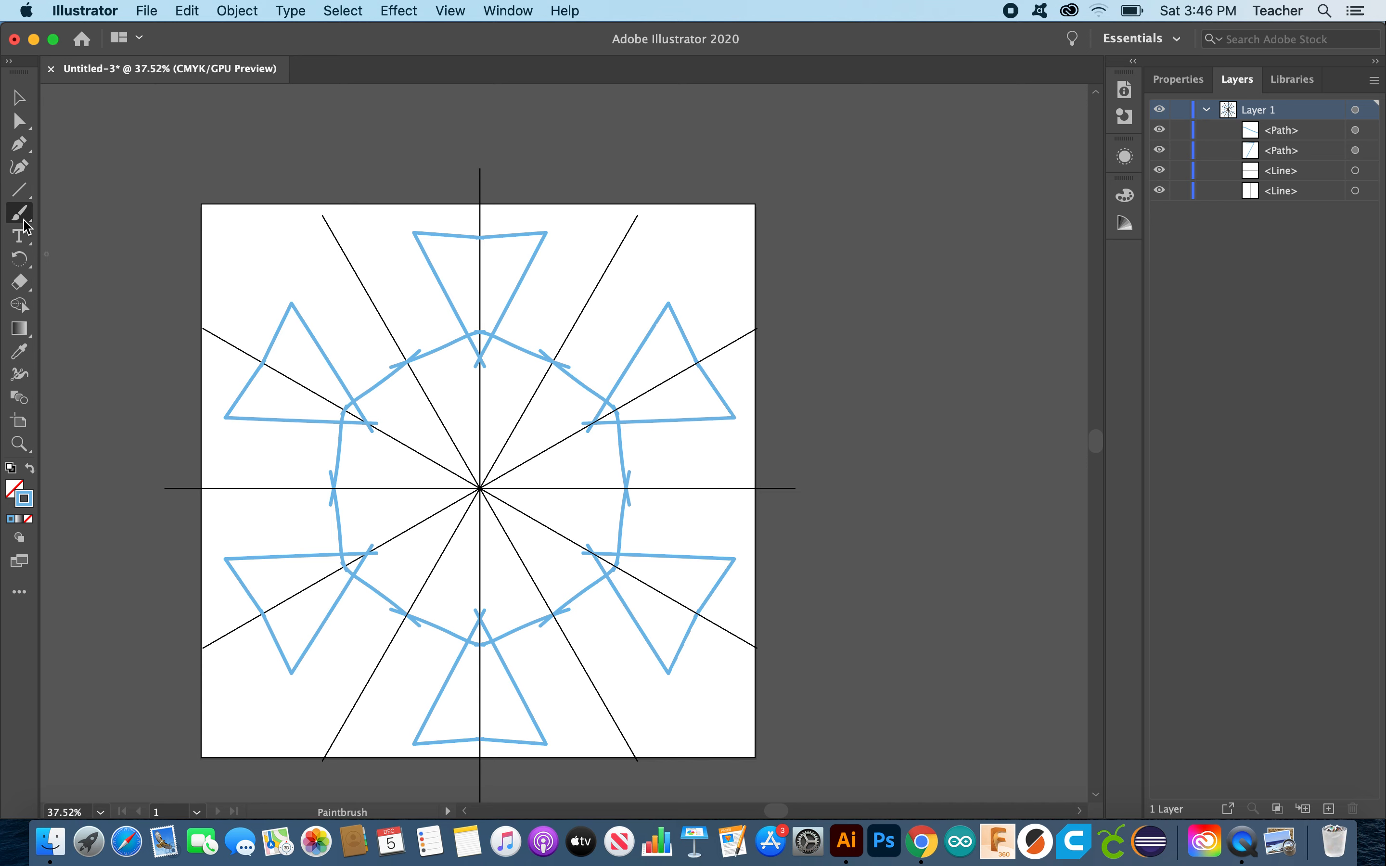
click(25, 198)
drag(25, 198, 106, 193)
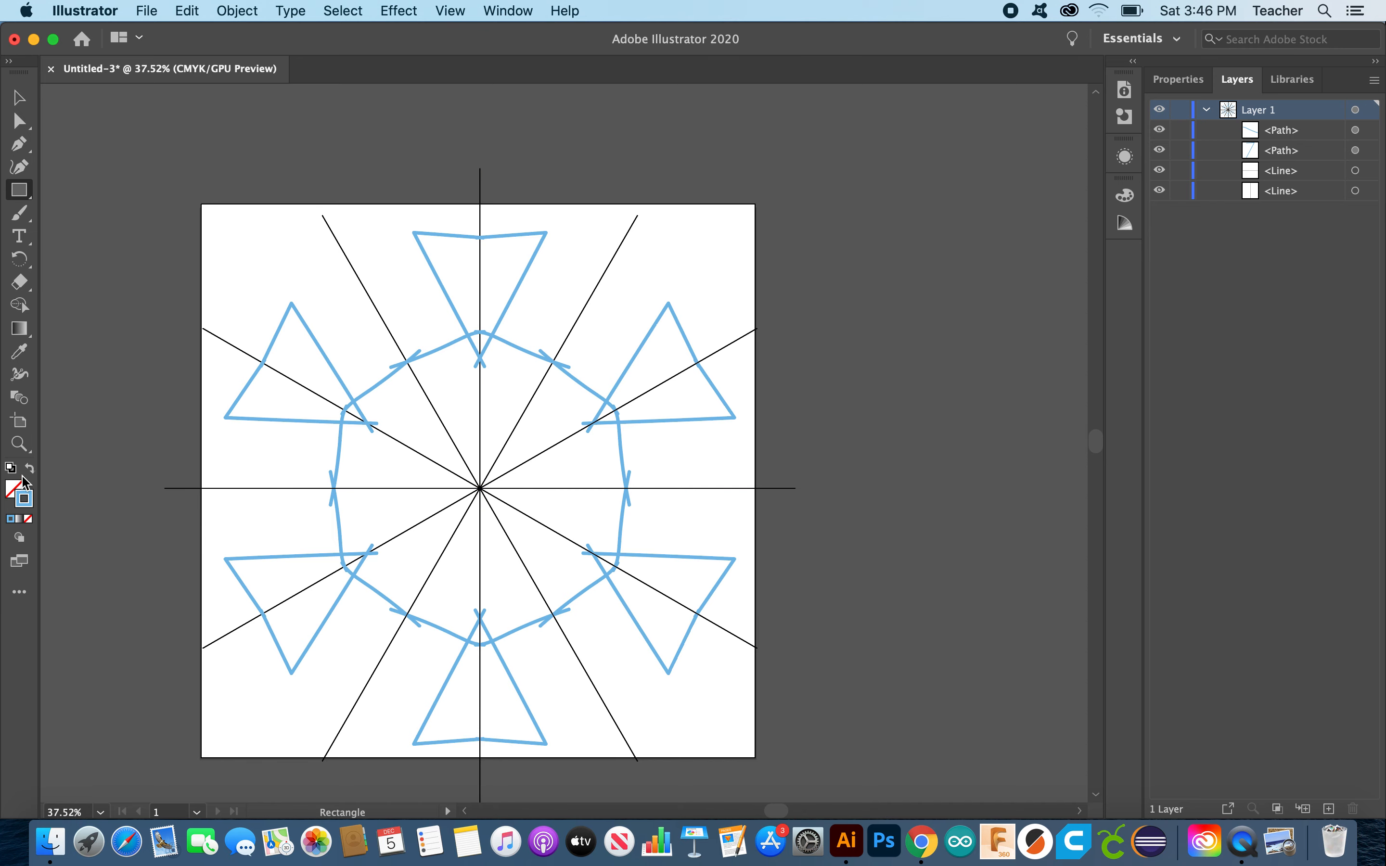
Step: Reset to default colours and set the fill to None for outline-only shapes
click(445, 10)
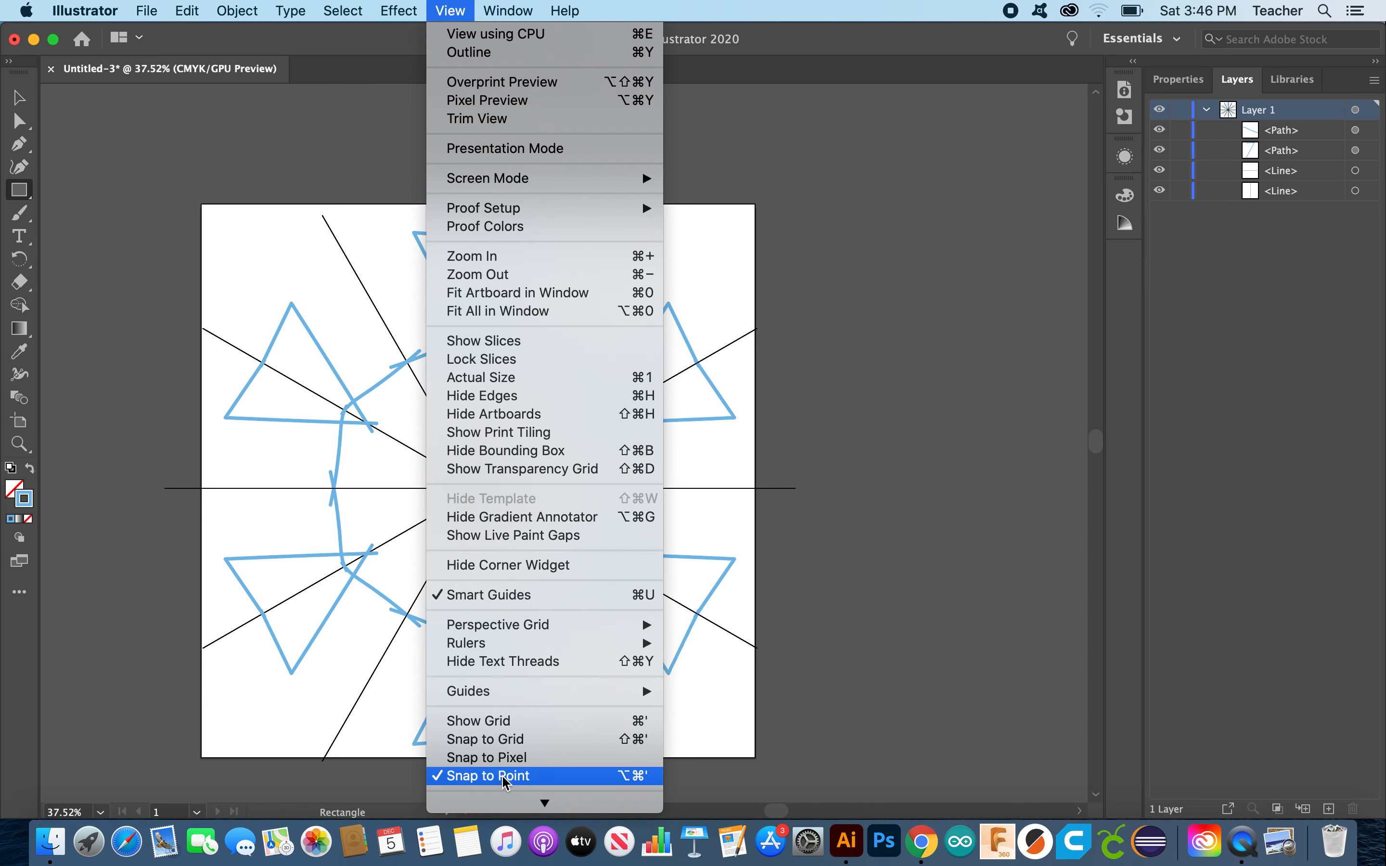
click(452, 13)
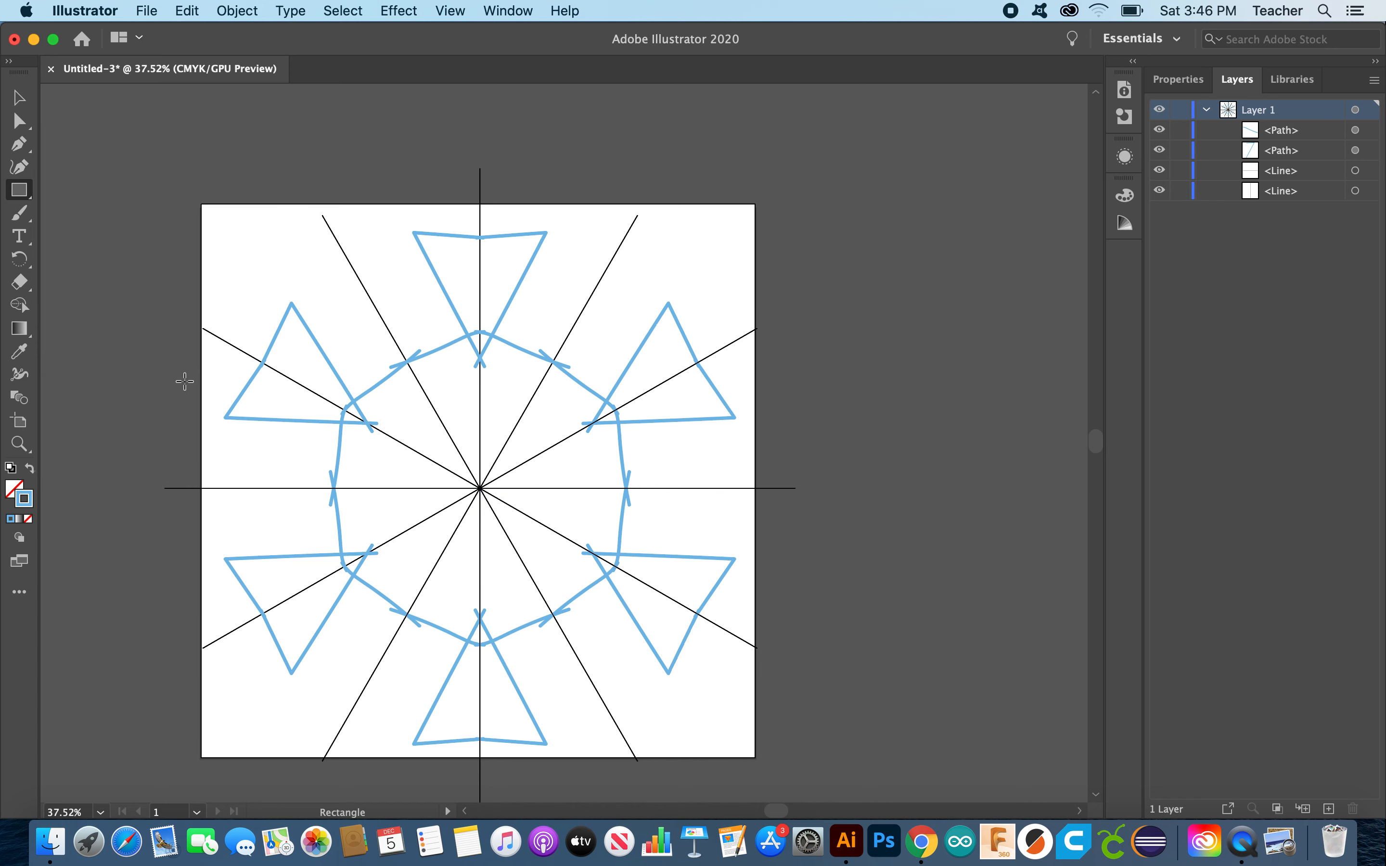
click(19, 98)
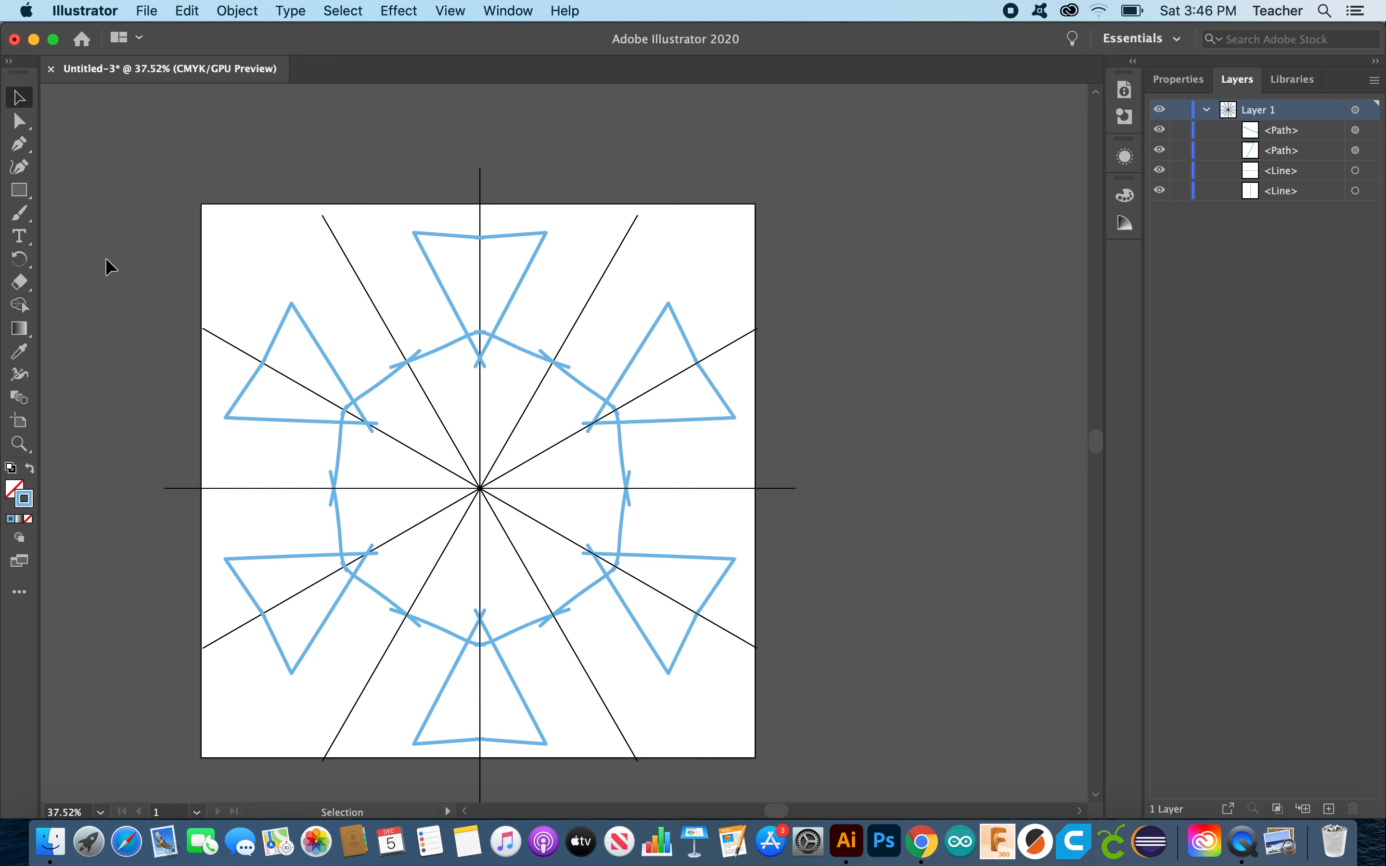
click(10, 467)
click(11, 492)
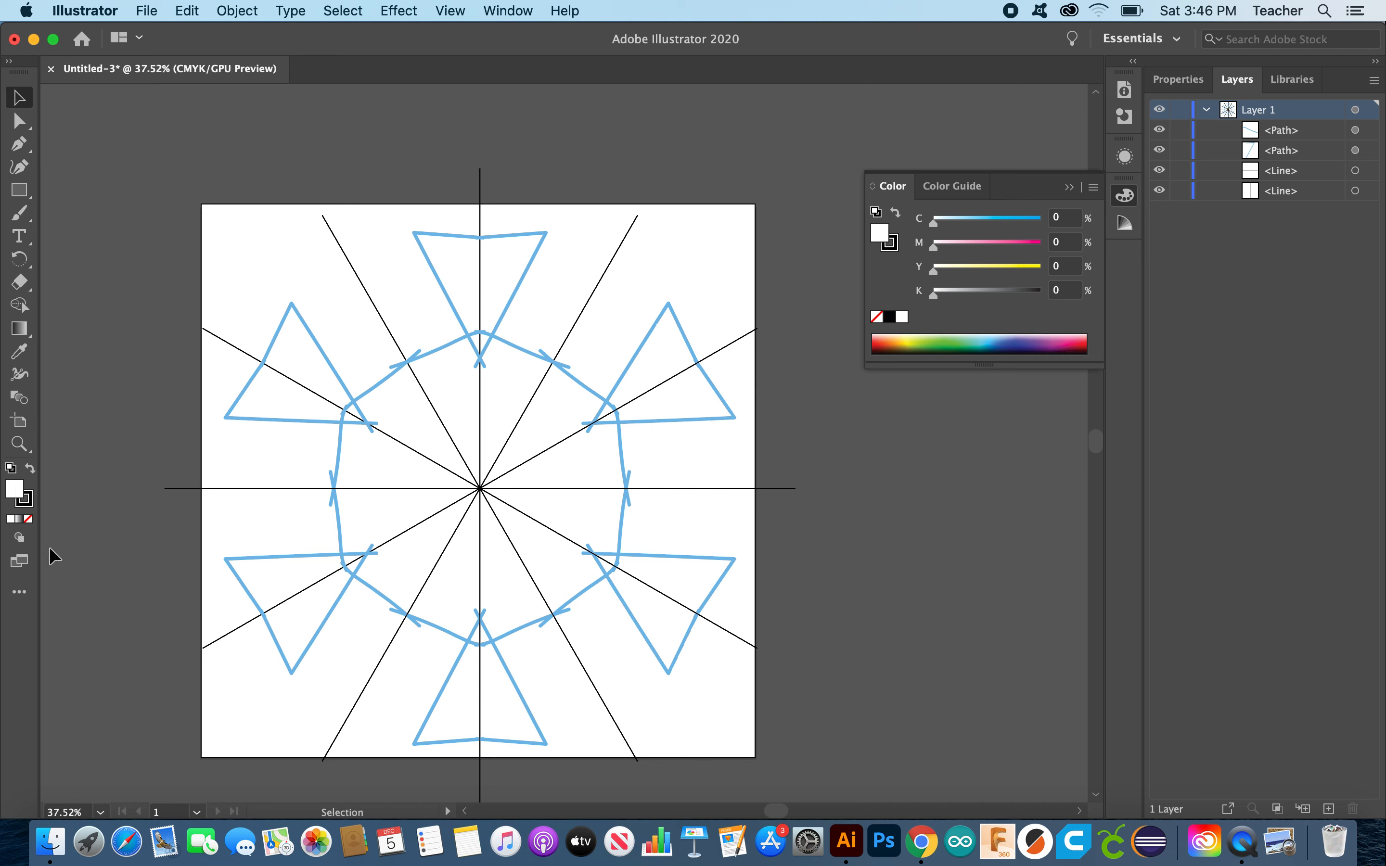
click(28, 518)
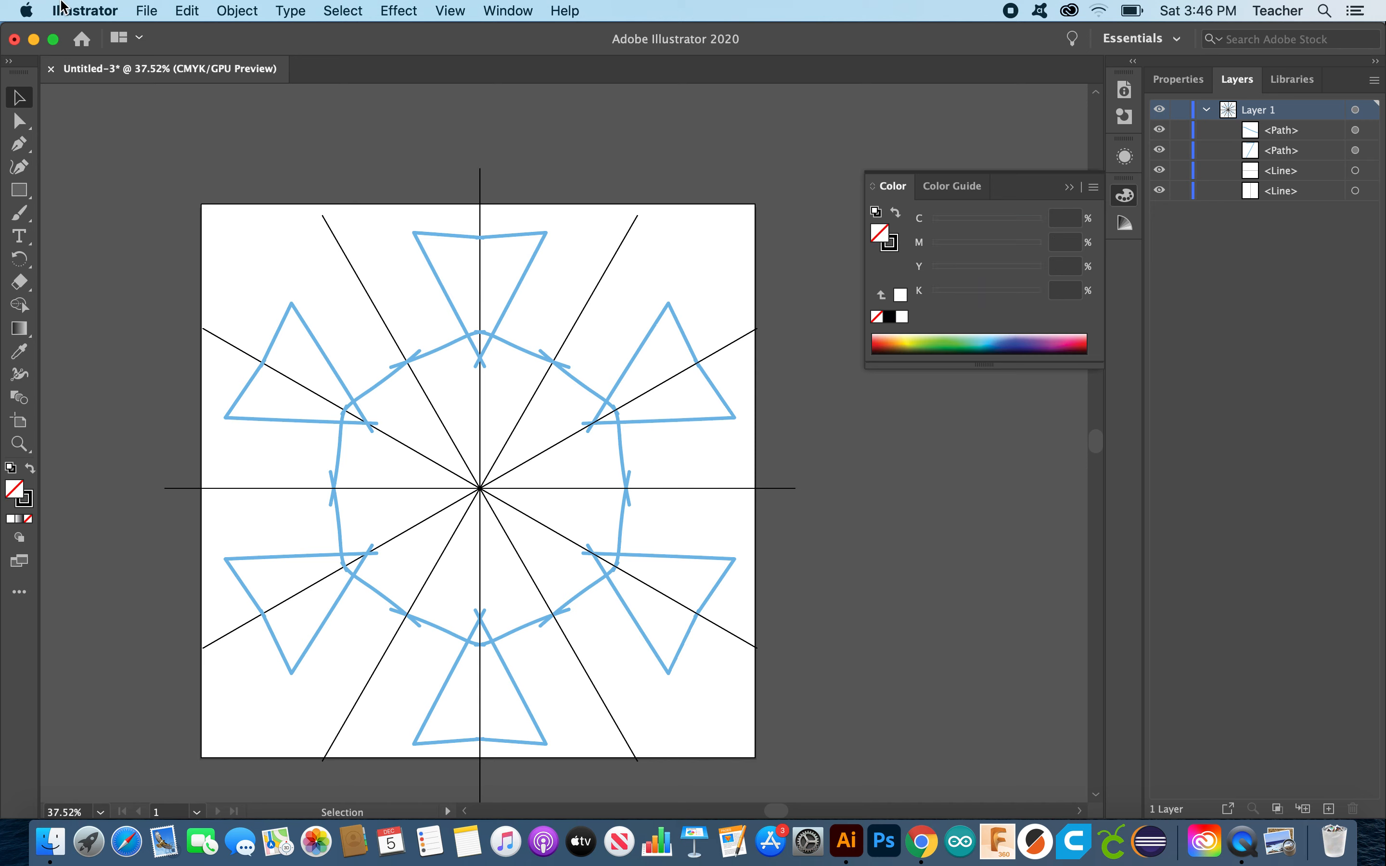
click(18, 190)
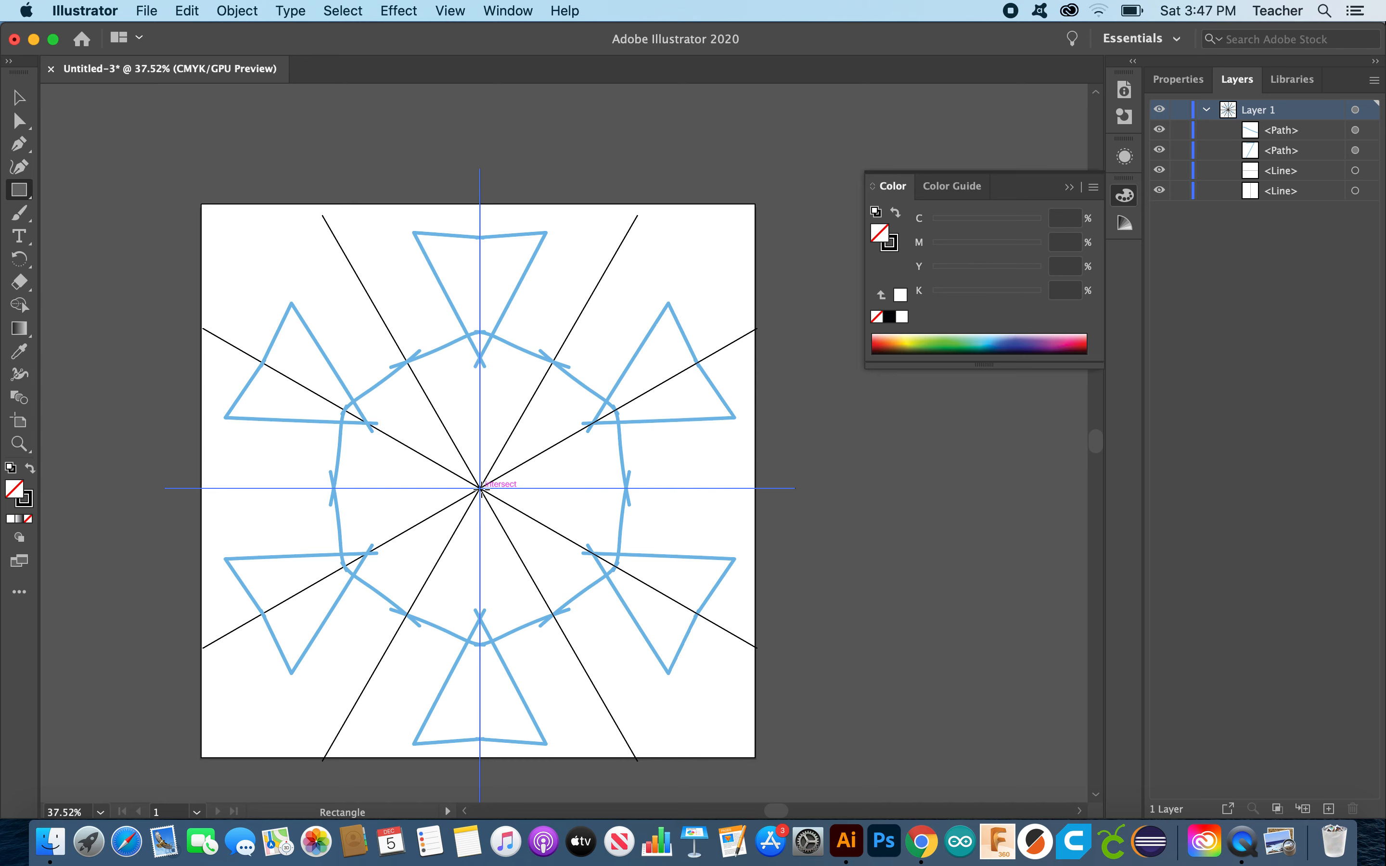
Step: Draw an unfilled rectangle from the centre intersection up to the artboard's top-right
drag(480, 487, 645, 199)
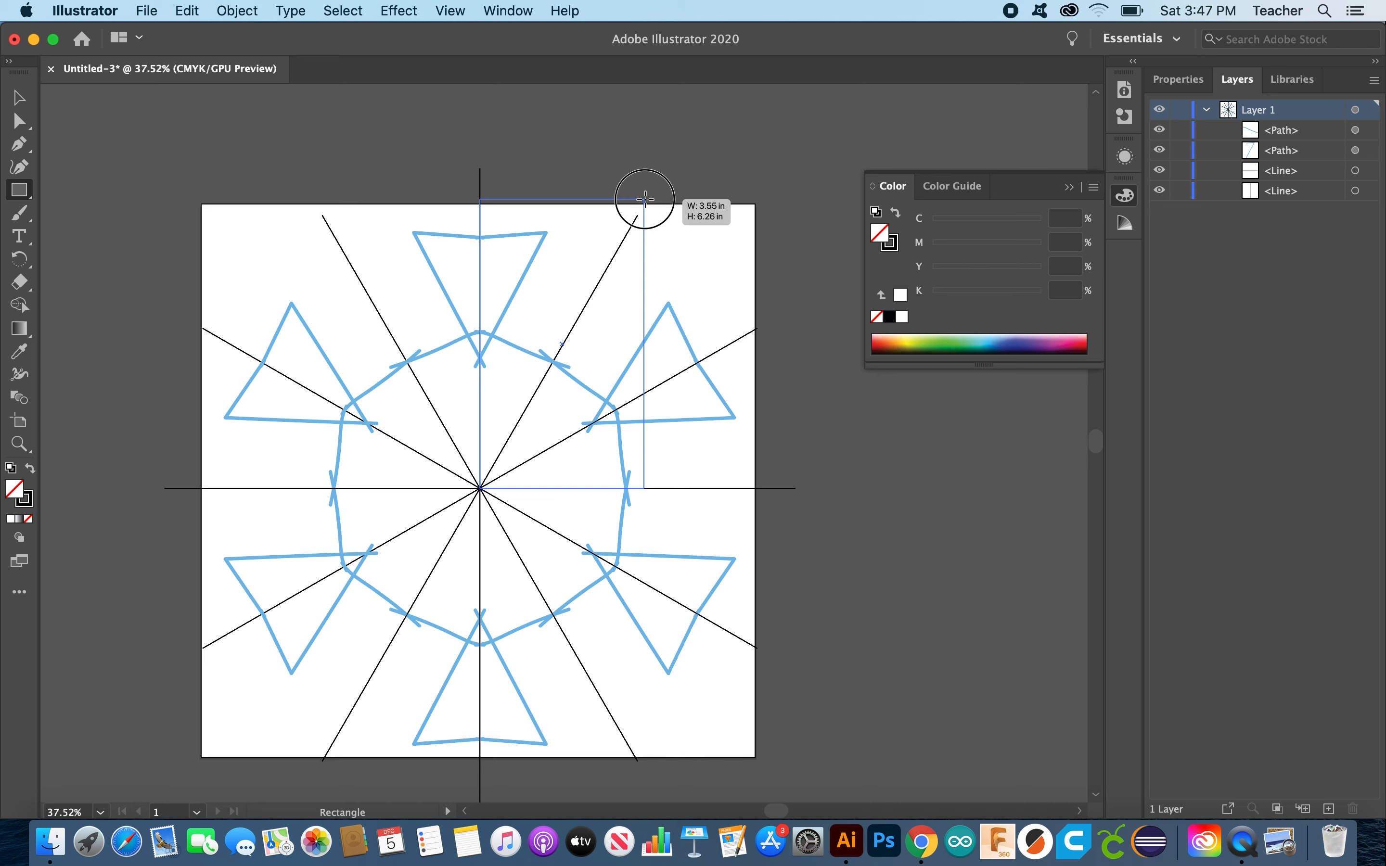
drag(644, 199, 643, 196)
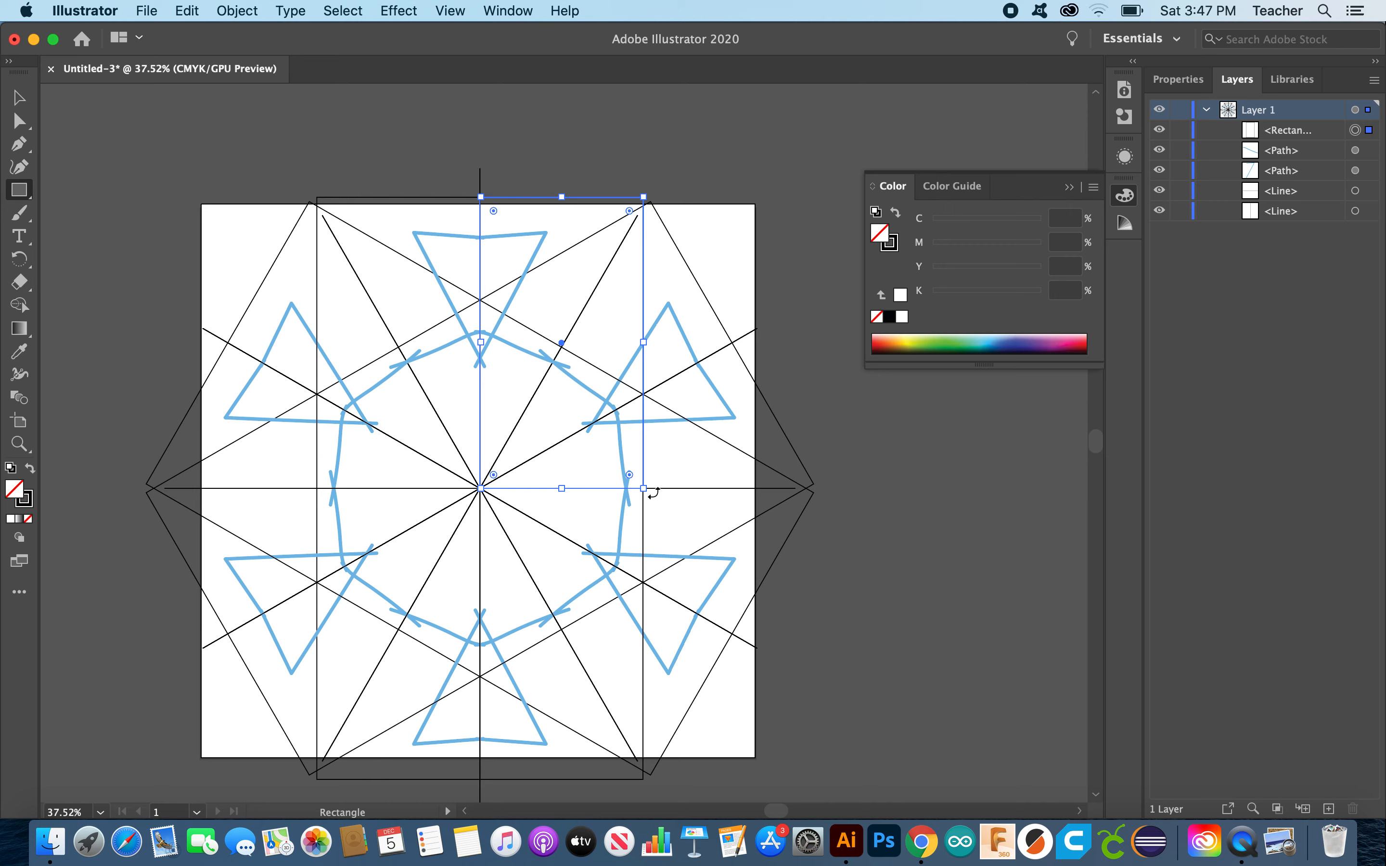
click(27, 147)
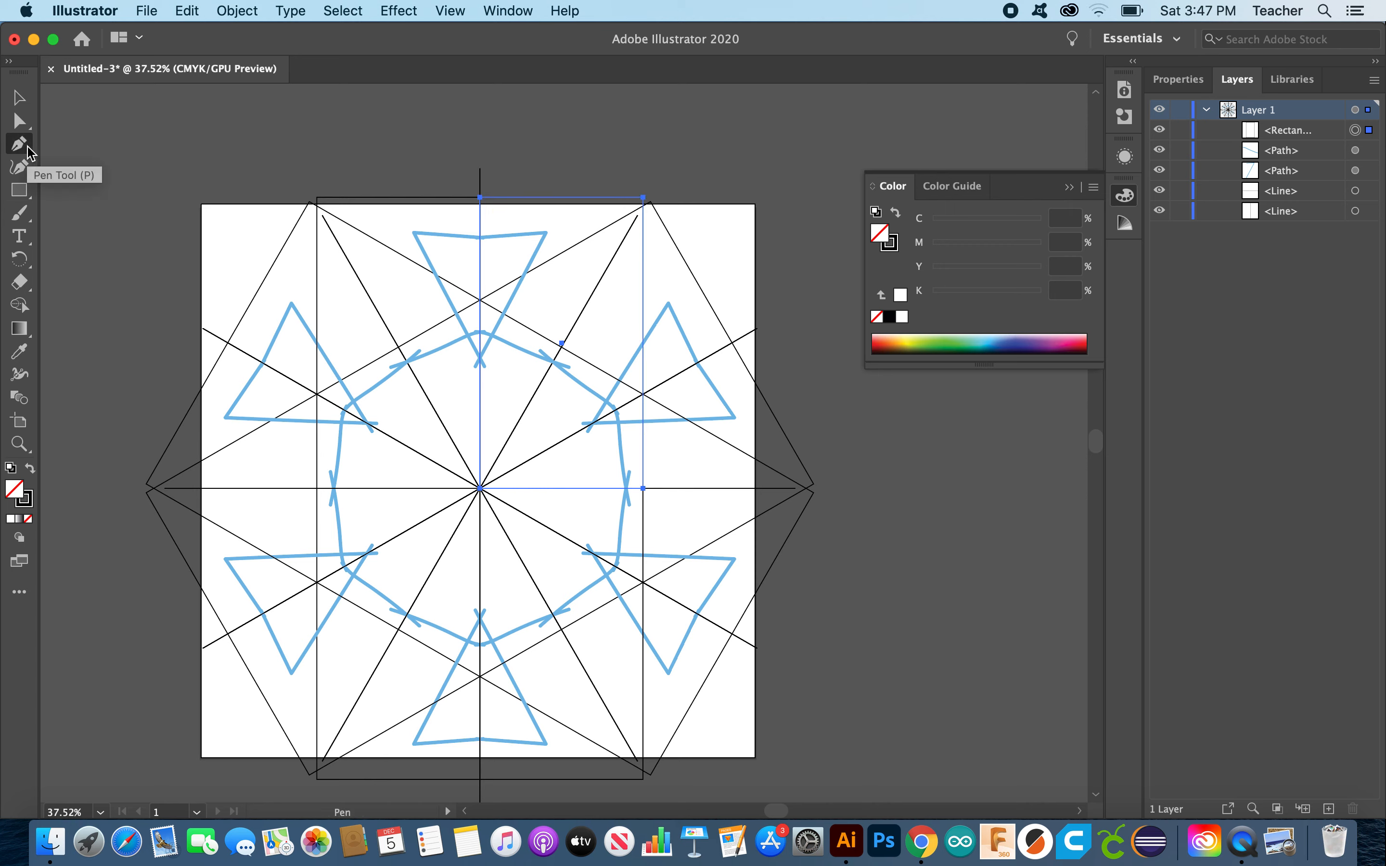
Step: Delete the rectangle's bottom-right anchor, leaving a triangular wedge from the centre
click(642, 488)
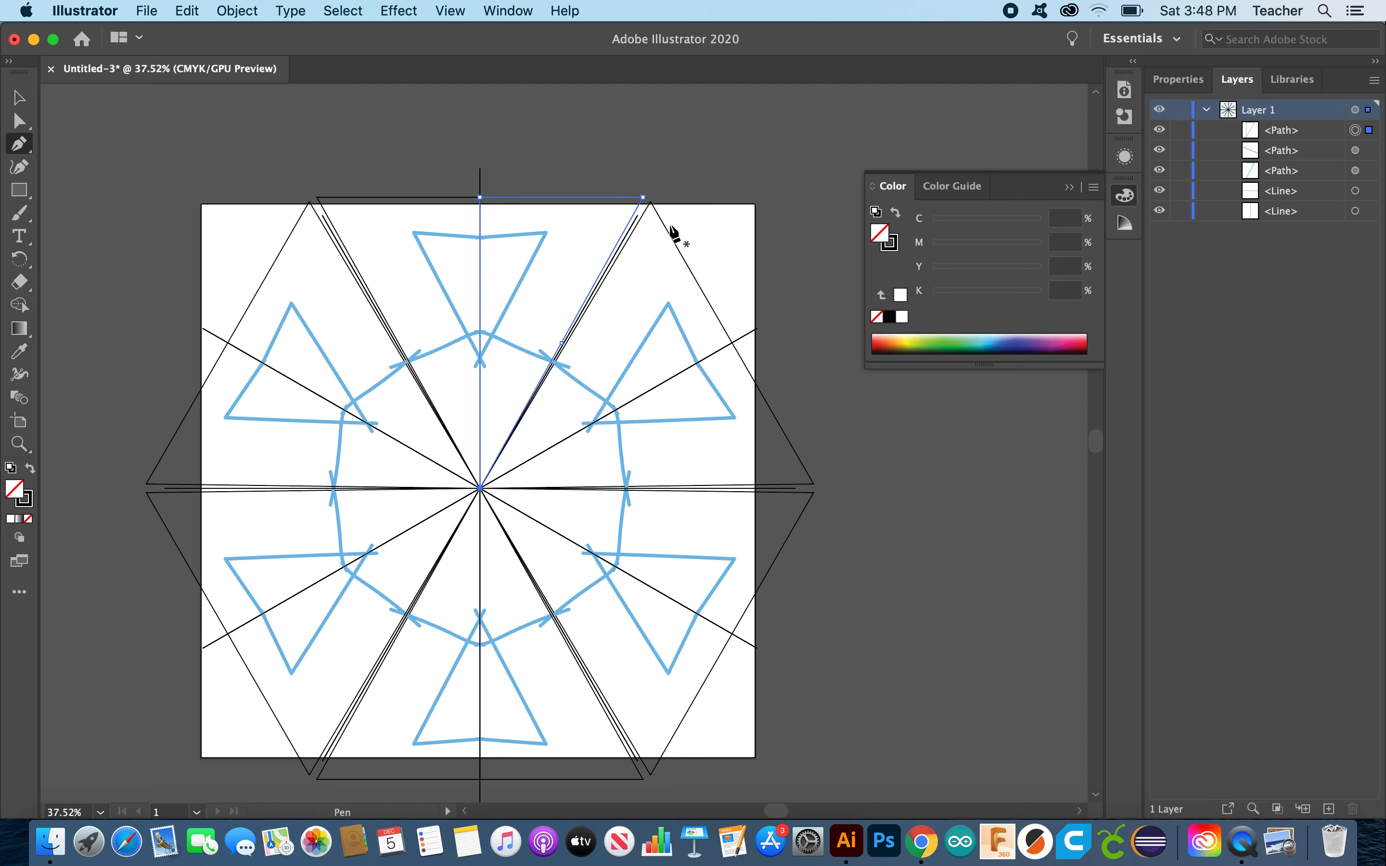
scroll(687, 229, up, 3)
scroll(686, 231, up, 2)
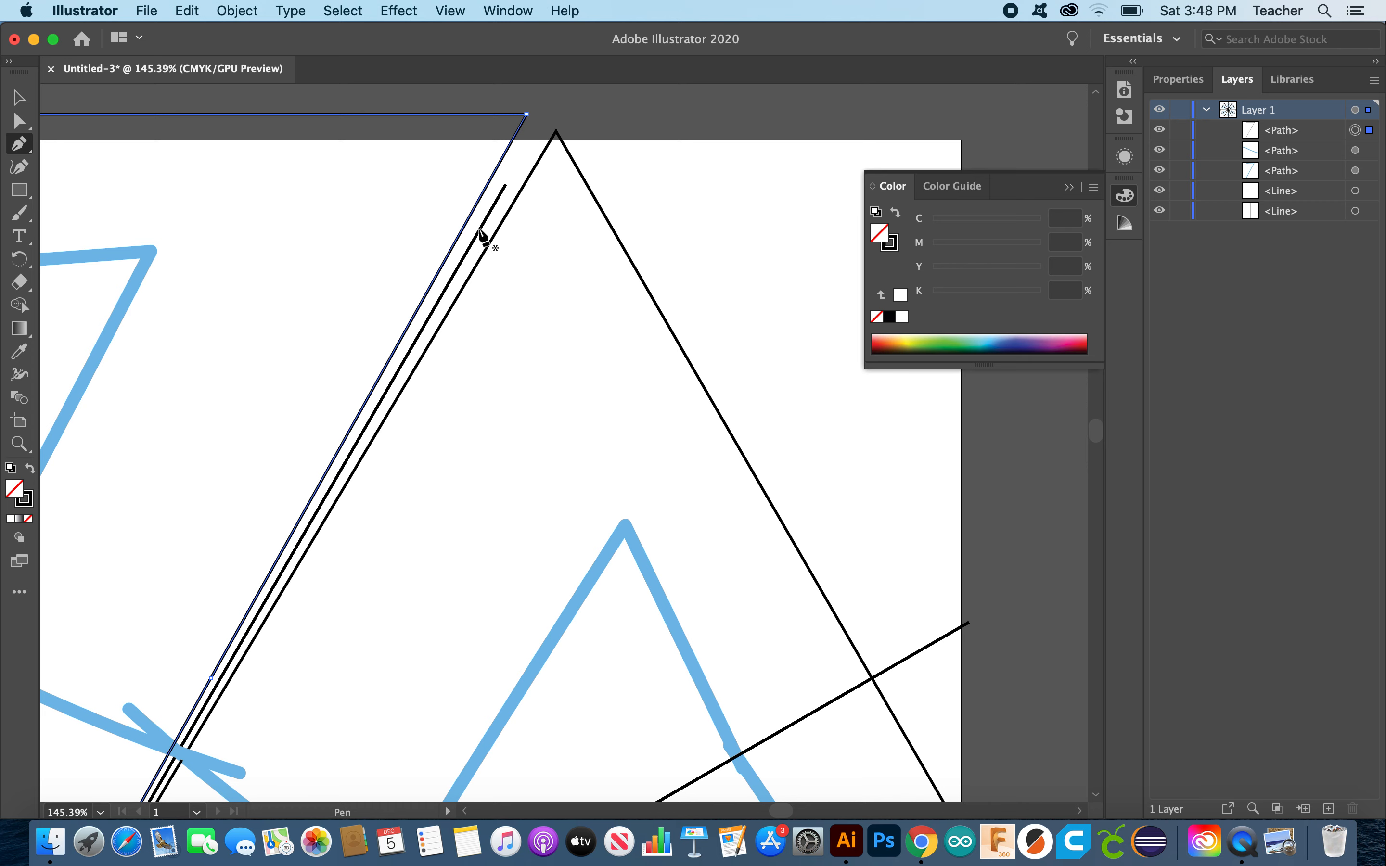
click(19, 121)
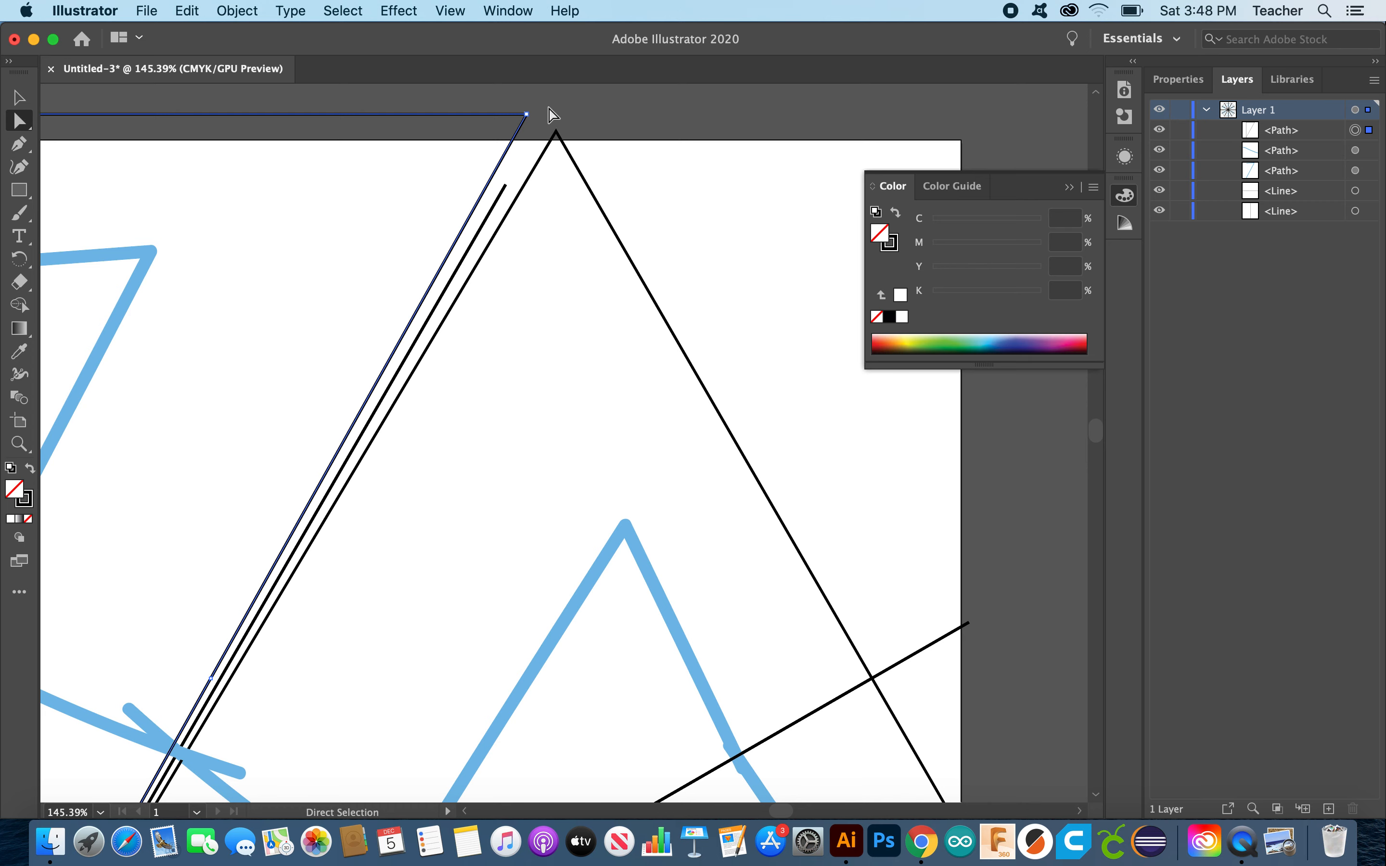
click(17, 102)
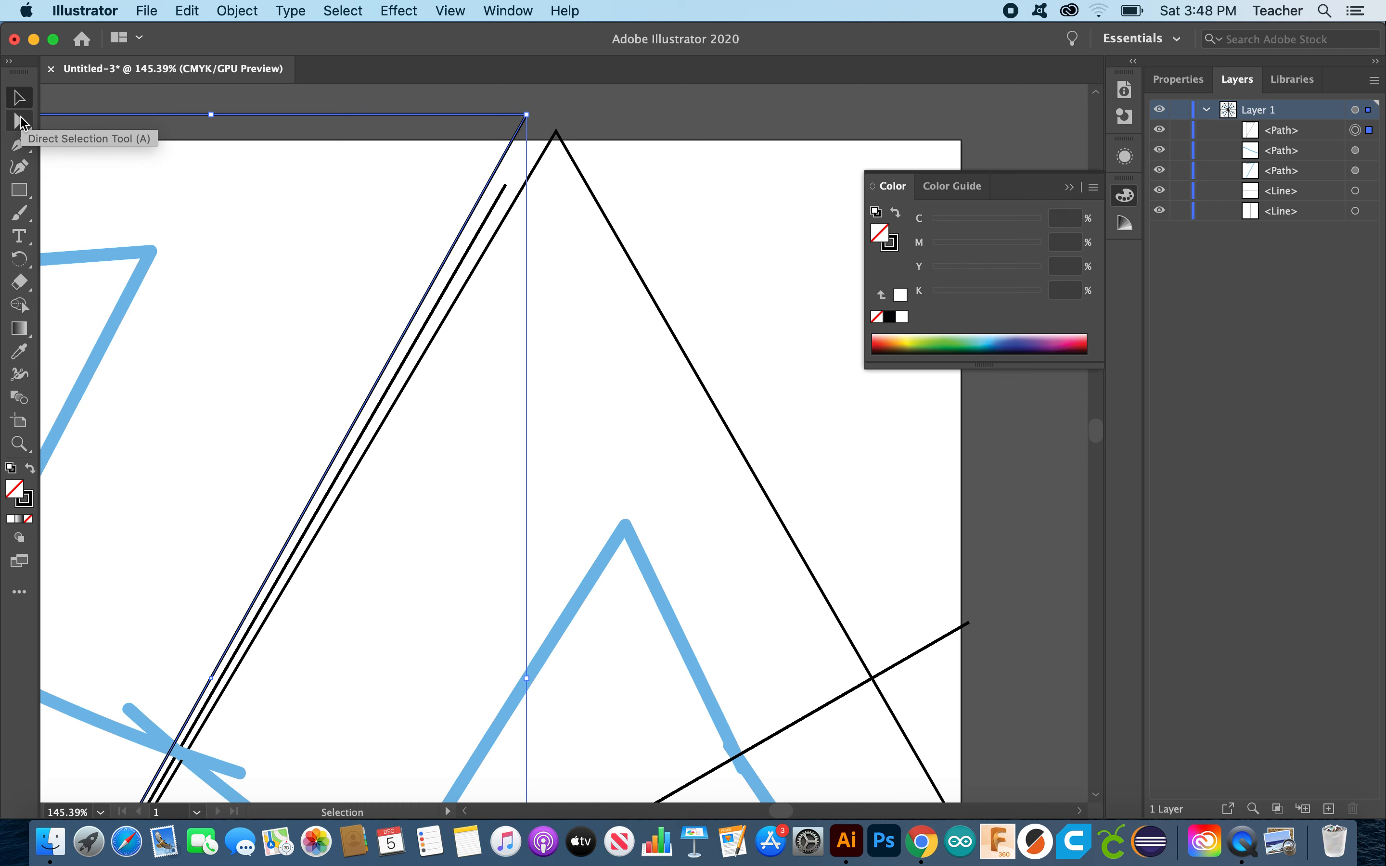
click(21, 121)
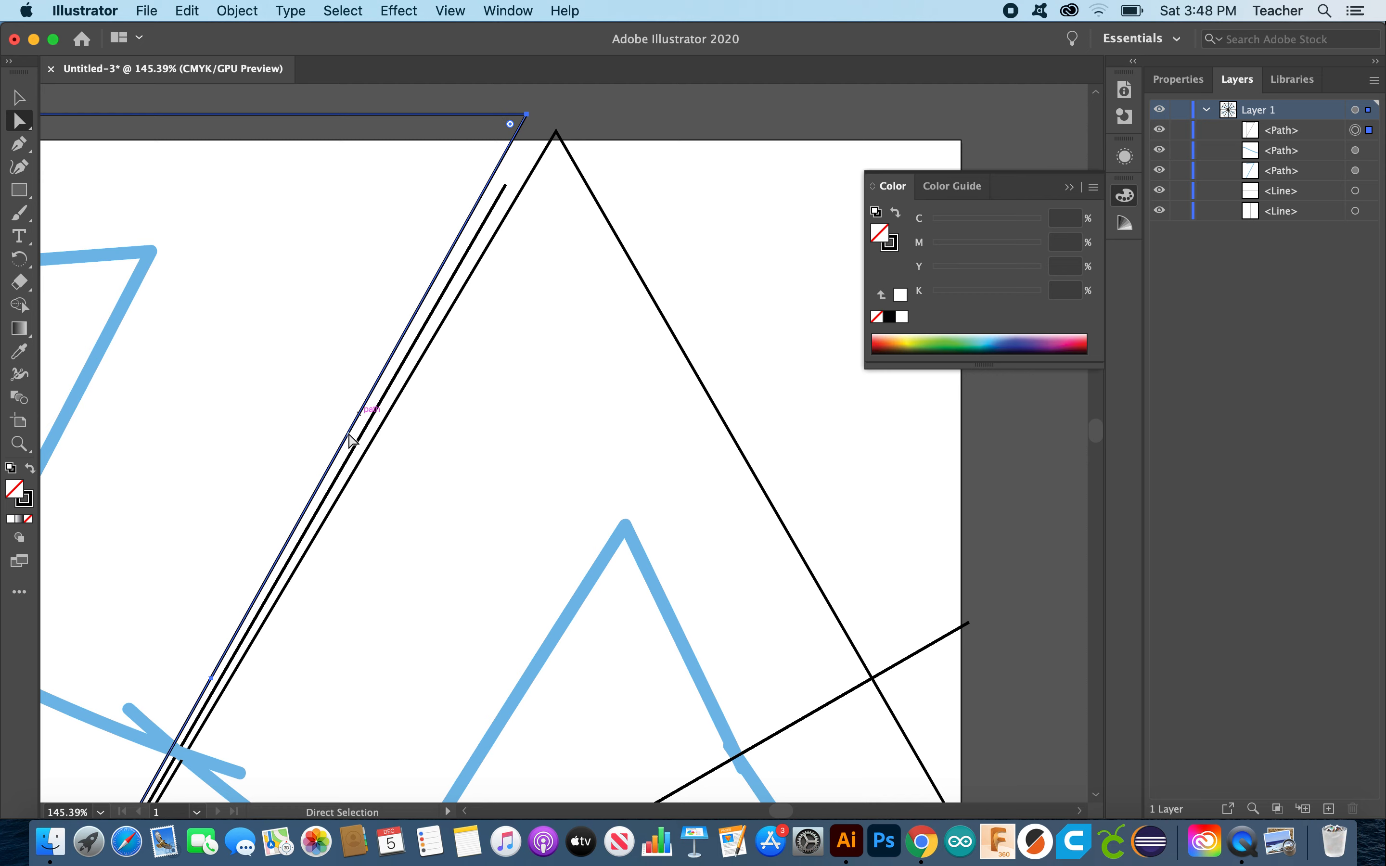
scroll(350, 441, down, 8)
scroll(351, 441, left, 4)
scroll(351, 441, down, 3)
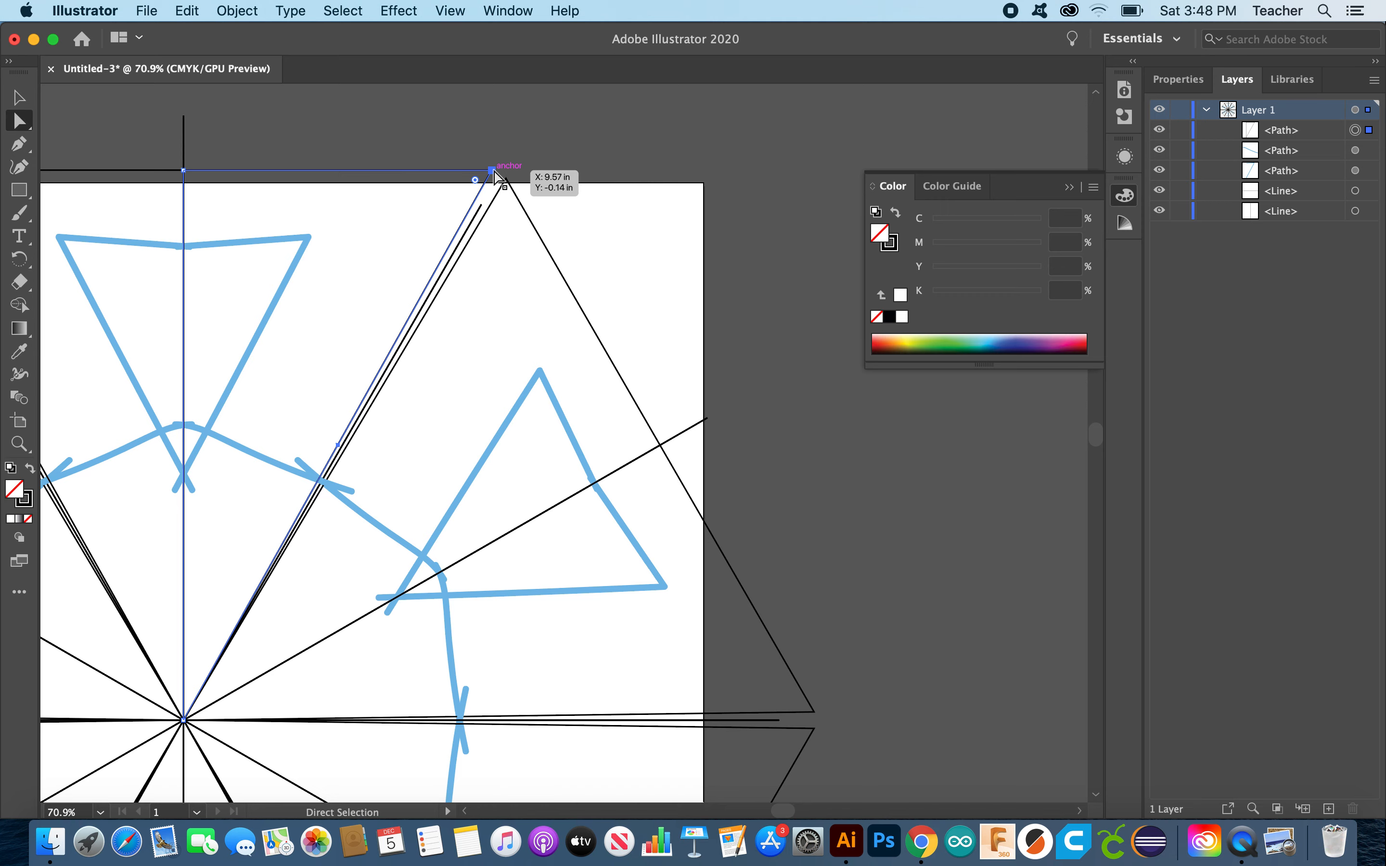
Step: Drag the wedge's top-right anchor onto the diagonal guide line, then select the wedge path
drag(494, 171, 391, 228)
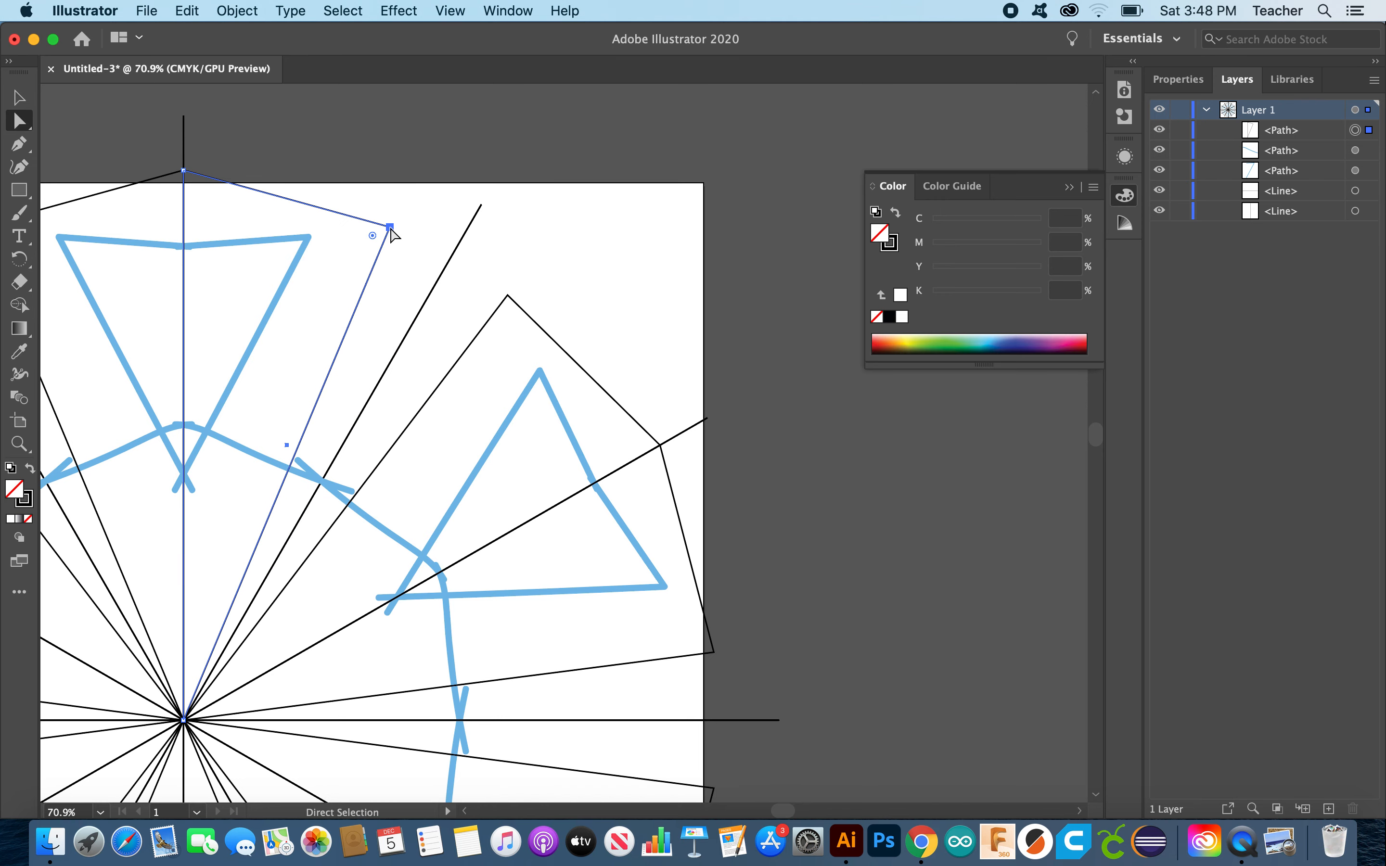
scroll(391, 228, up, 5)
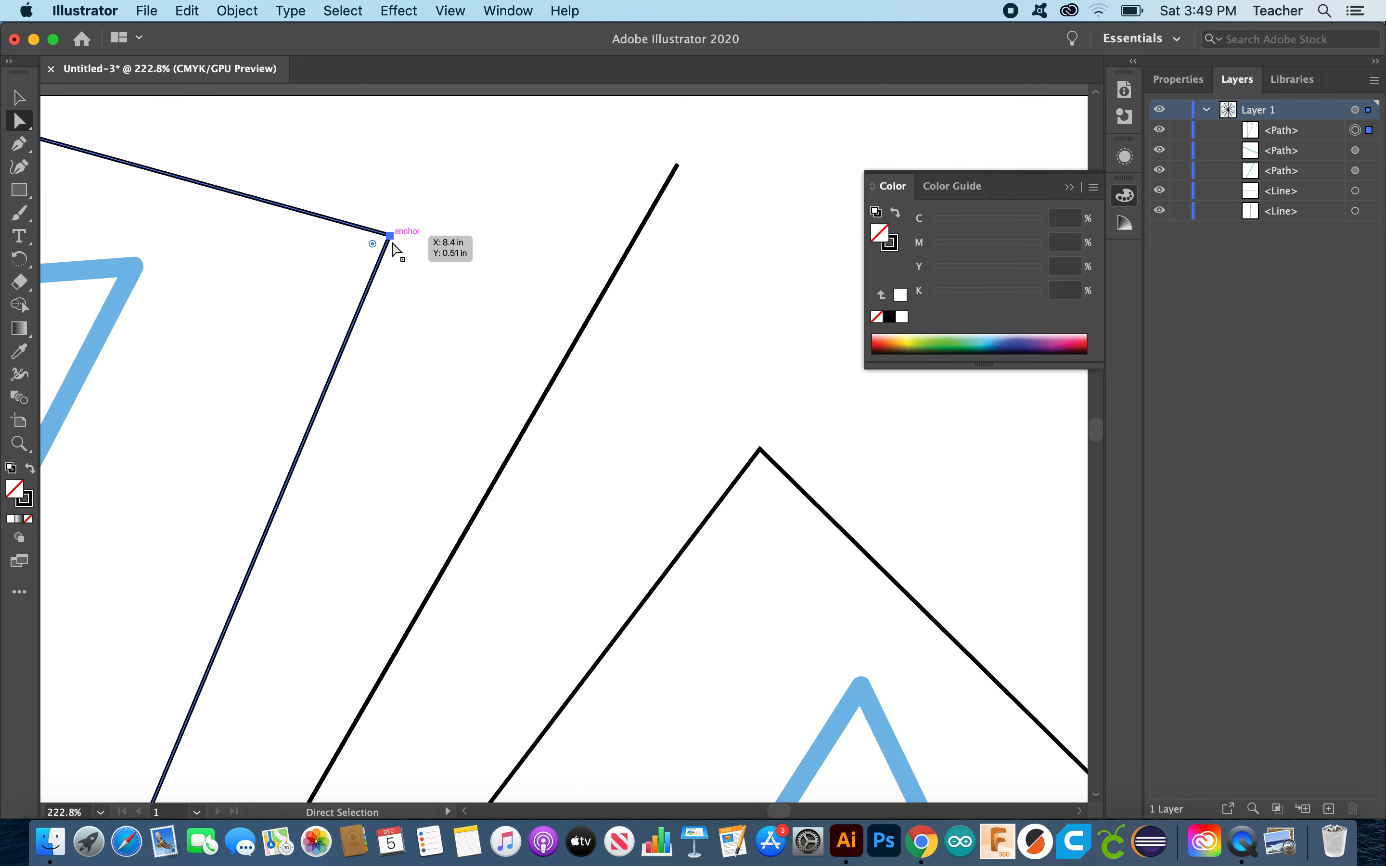
drag(392, 240, 675, 165)
scroll(783, 322, down, 3)
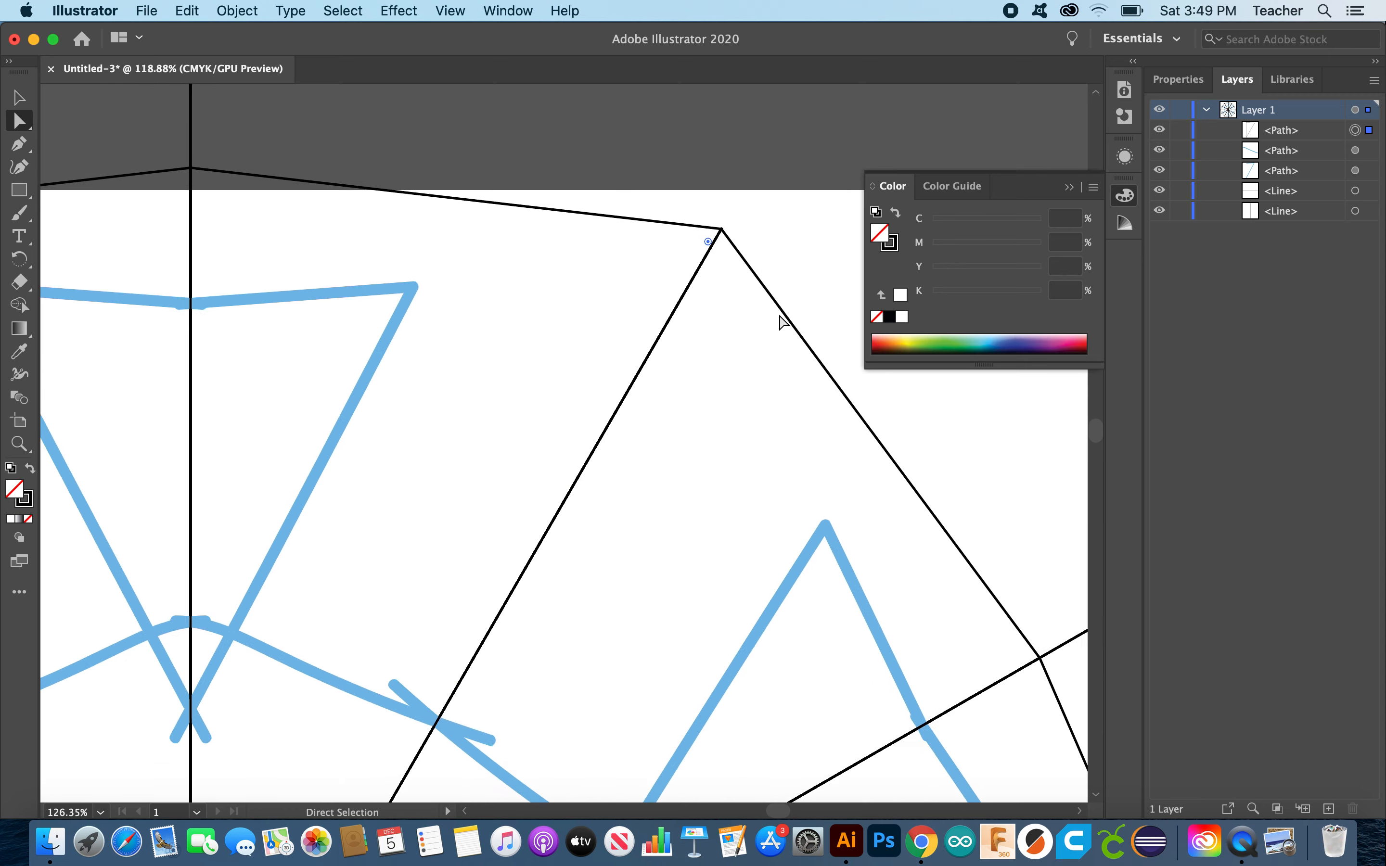
scroll(783, 321, down, 5)
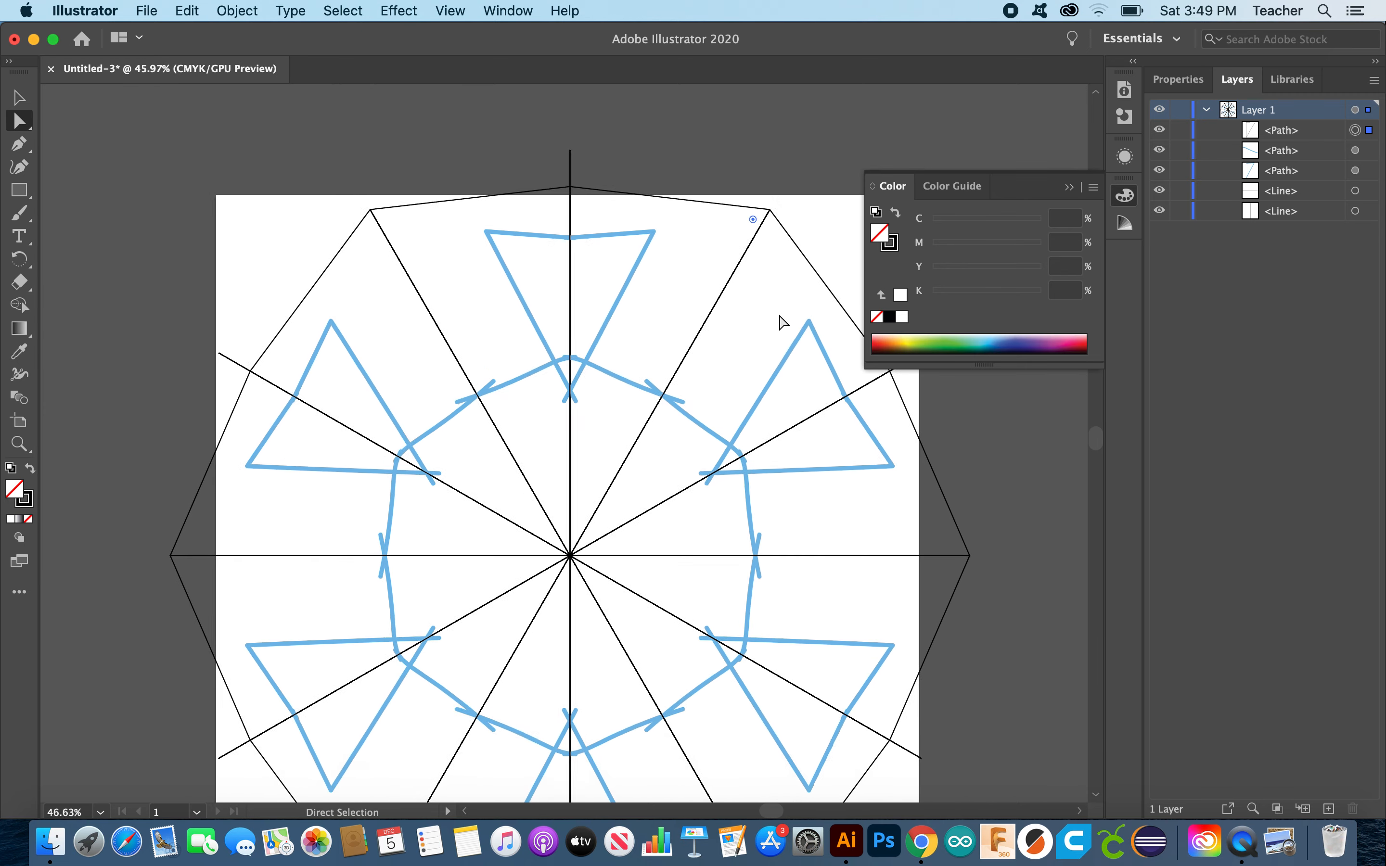
scroll(783, 322, up, 2)
click(755, 209)
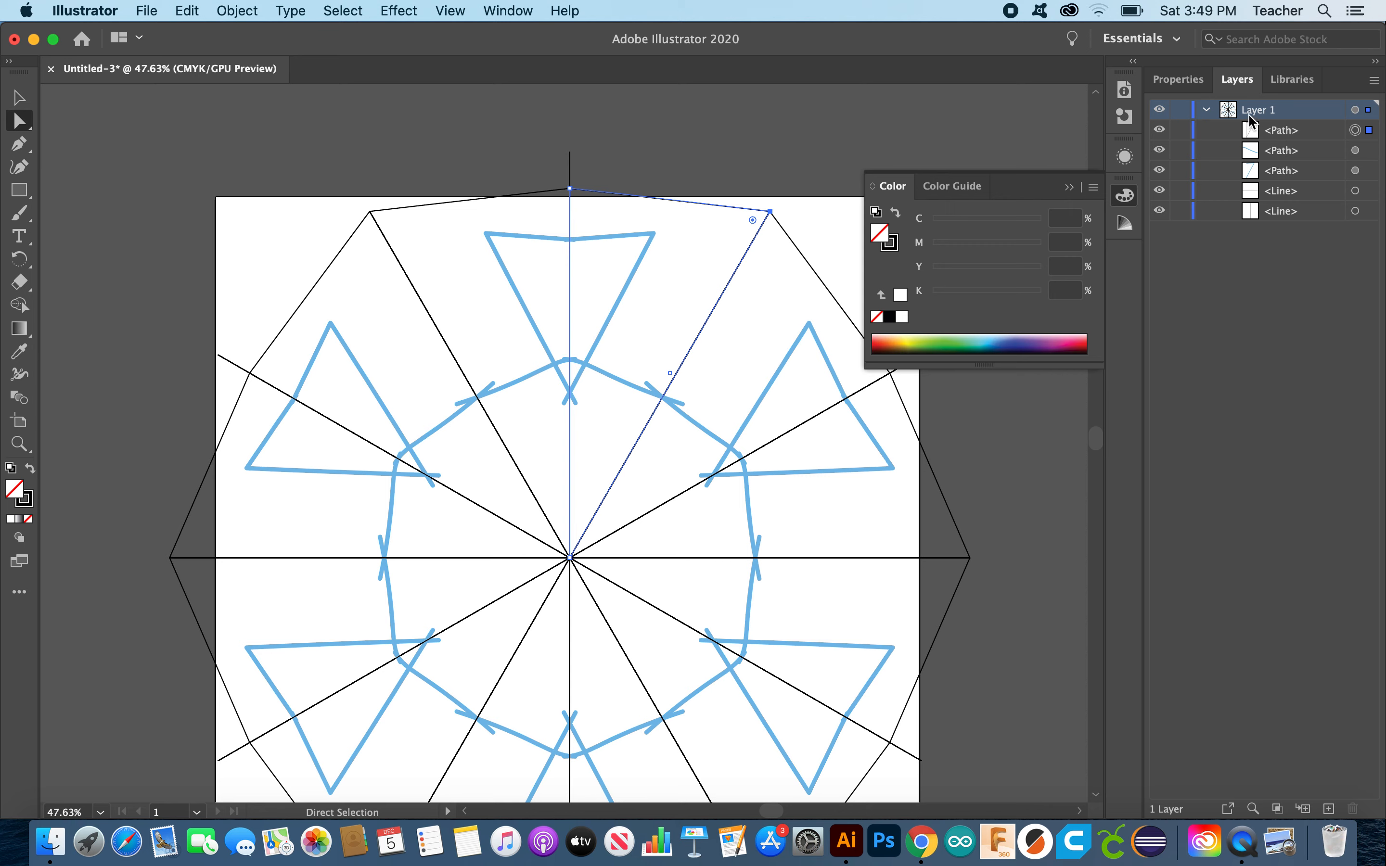
Step: Locate the wedge path in the Layers panel by toggling its visibility off and on
click(1280, 131)
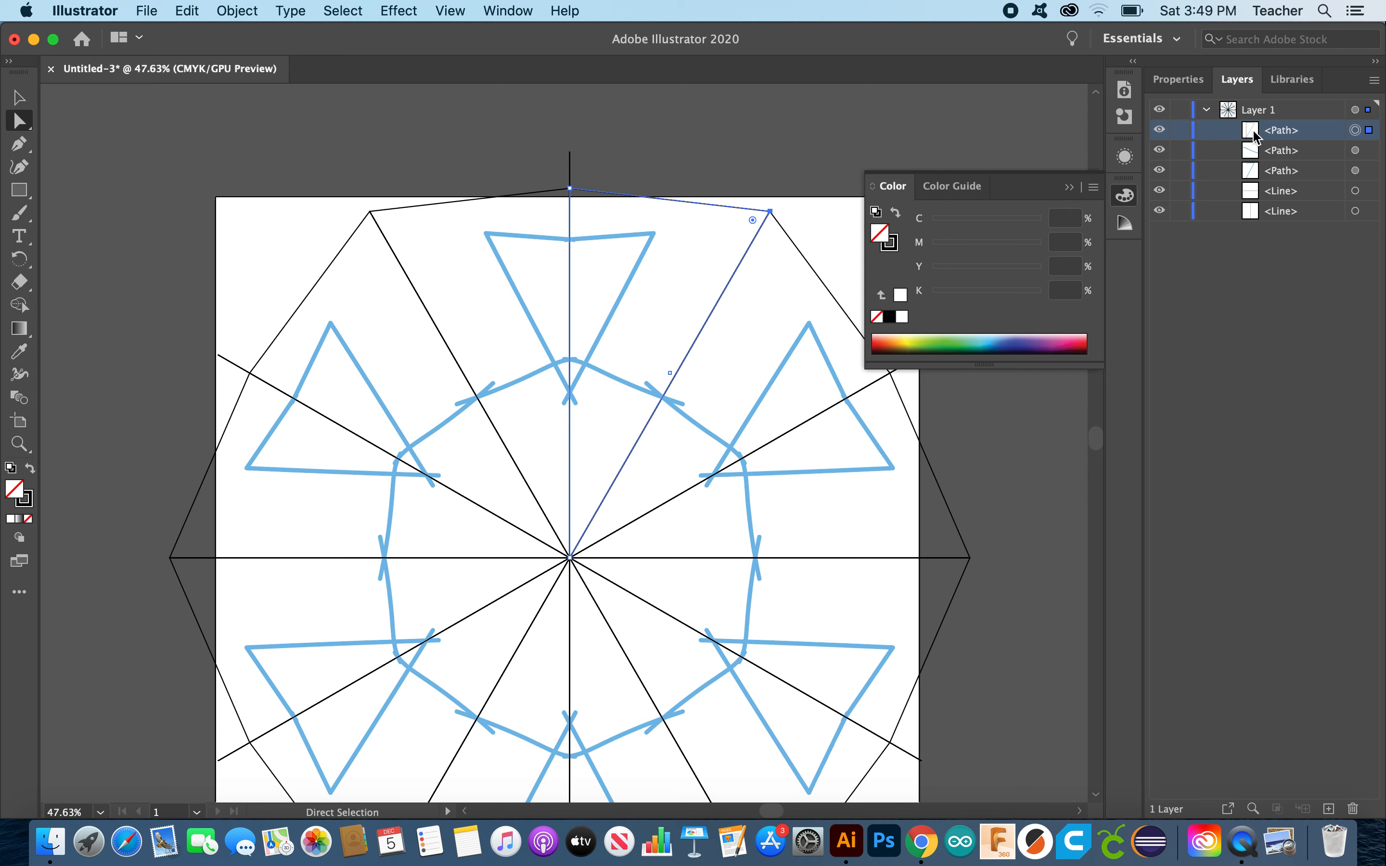
click(1159, 130)
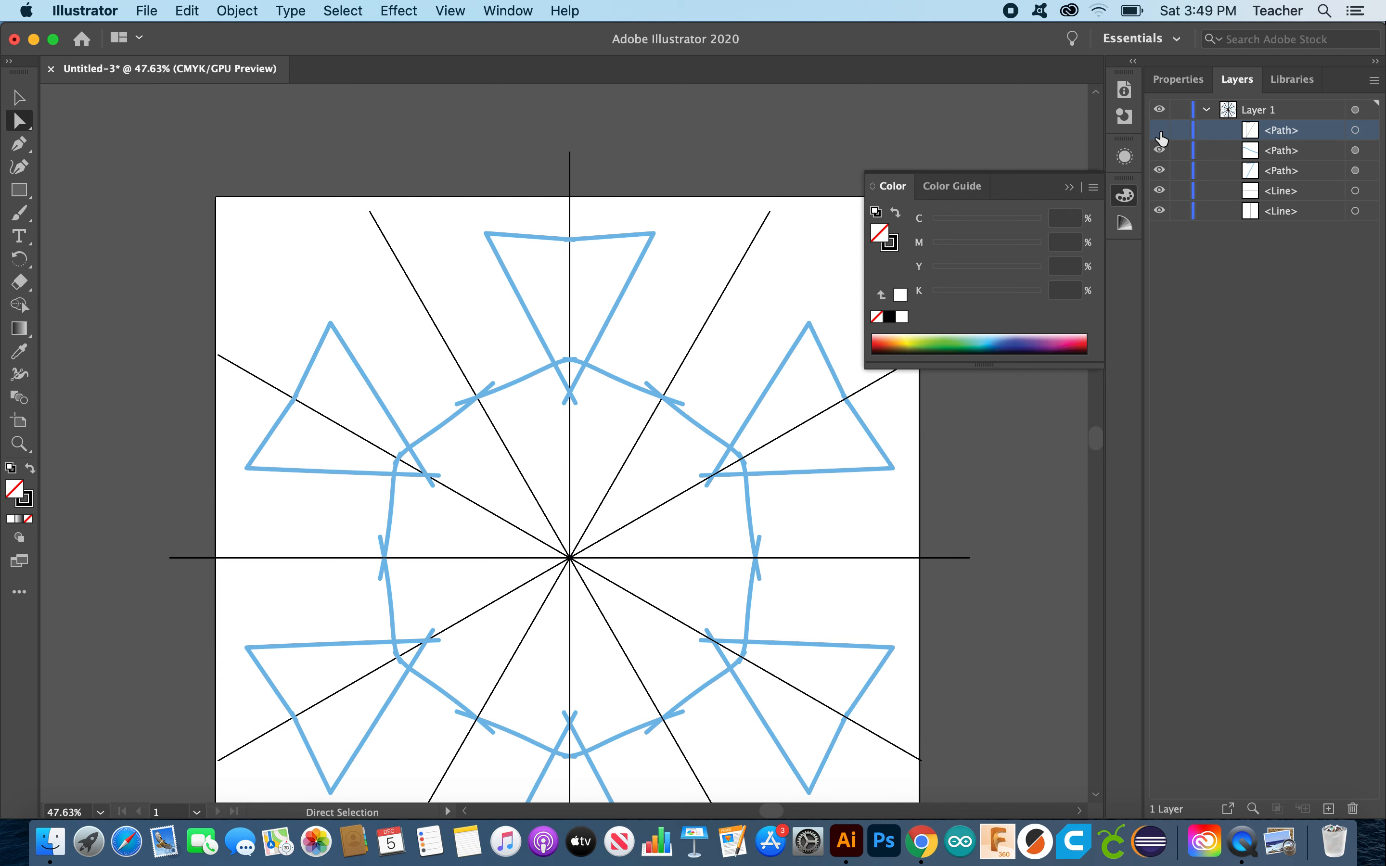
click(1159, 131)
click(1160, 131)
click(1159, 131)
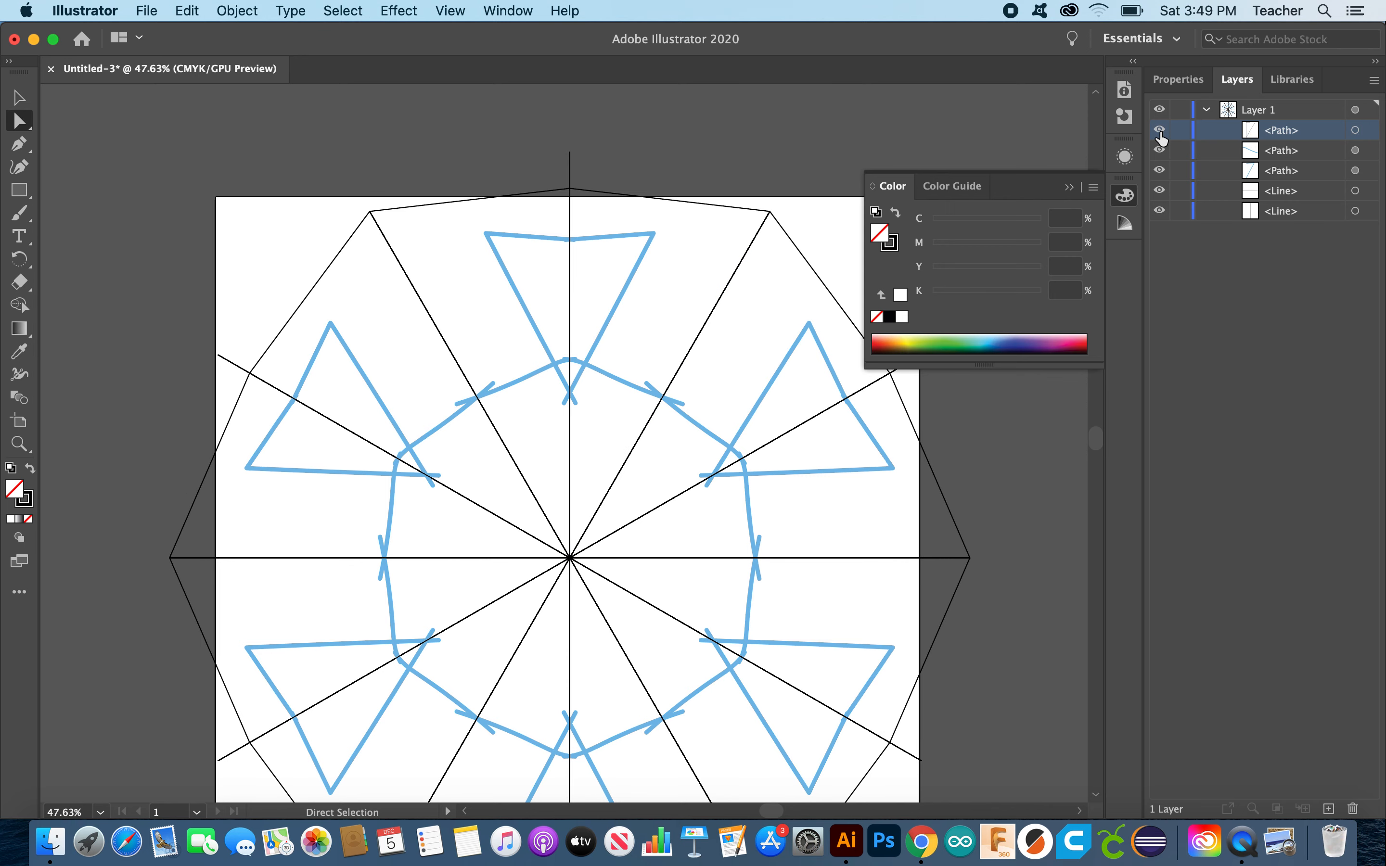
click(1159, 130)
click(1159, 132)
Step: Select everything in Layer 1 and apply Make Clipping Mask
click(1260, 110)
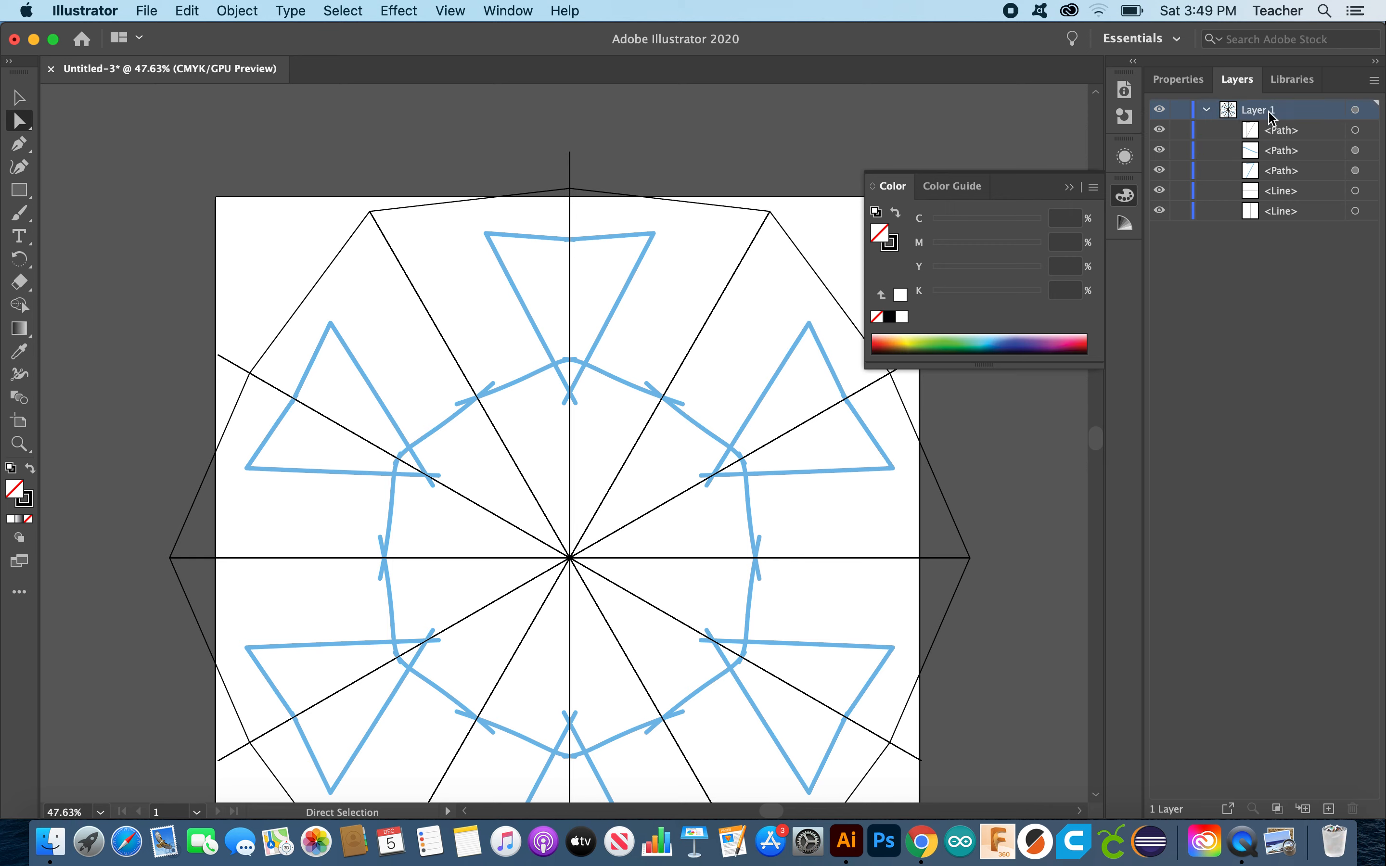
click(1355, 110)
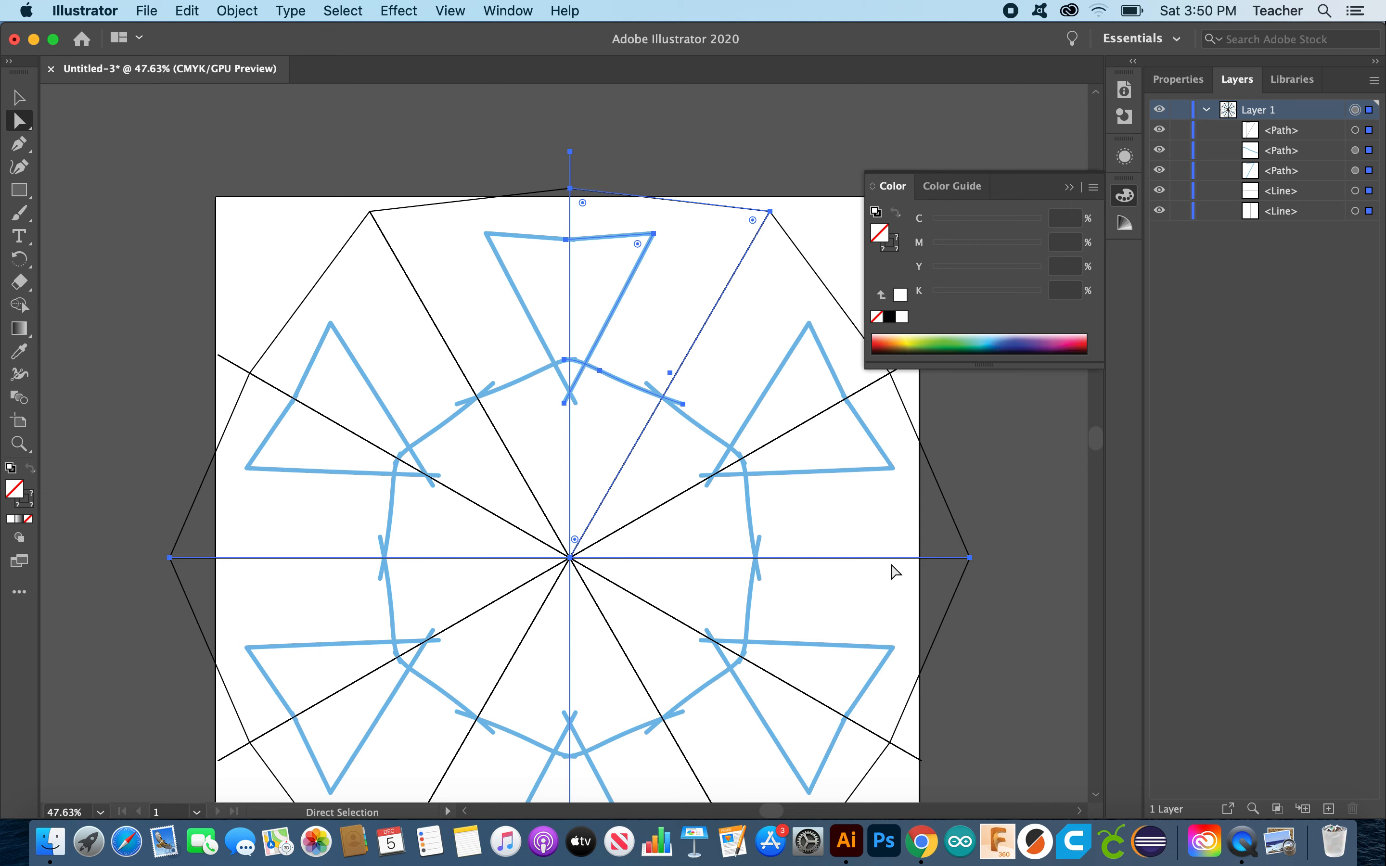
click(1277, 809)
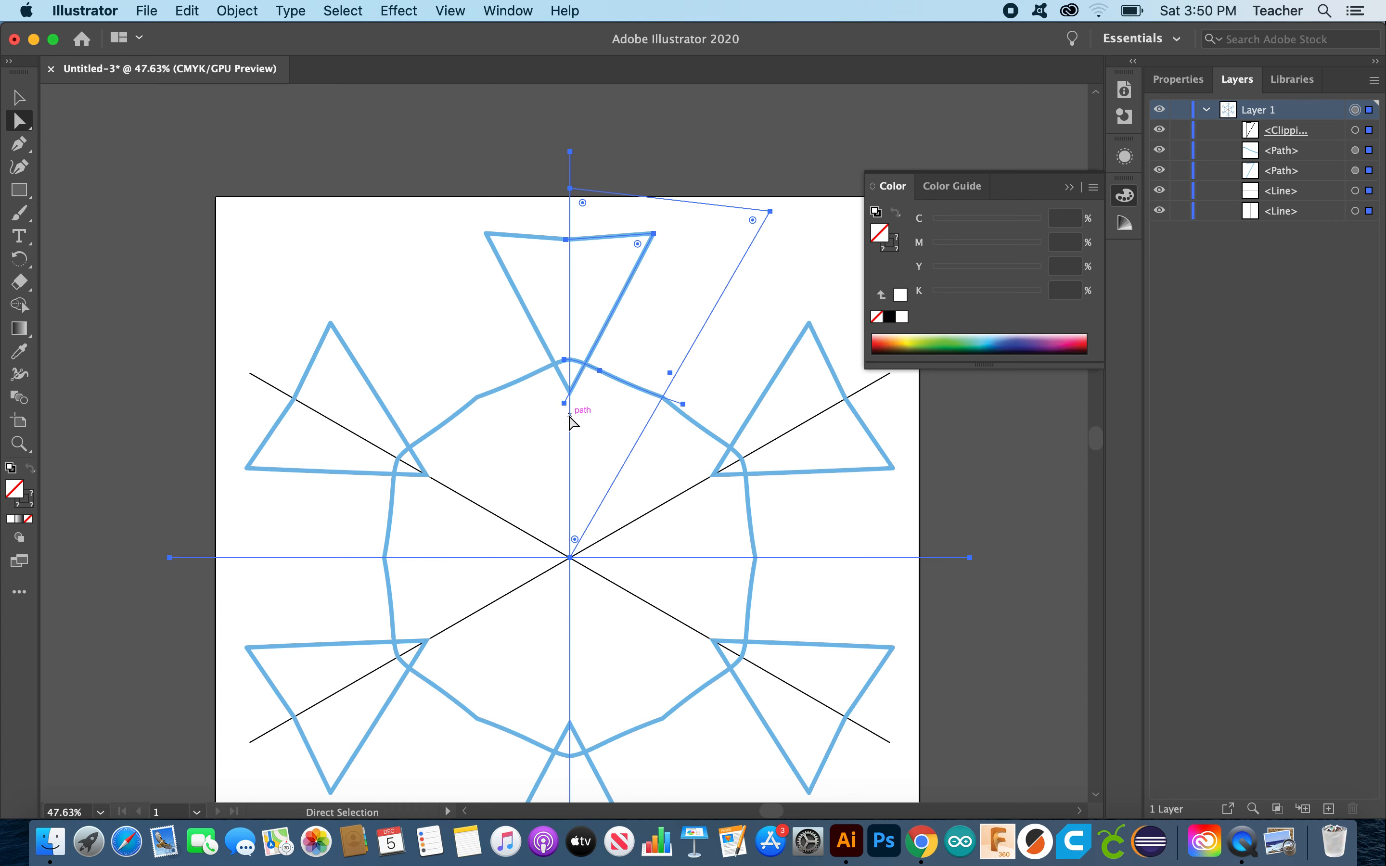
scroll(570, 421, up, 6)
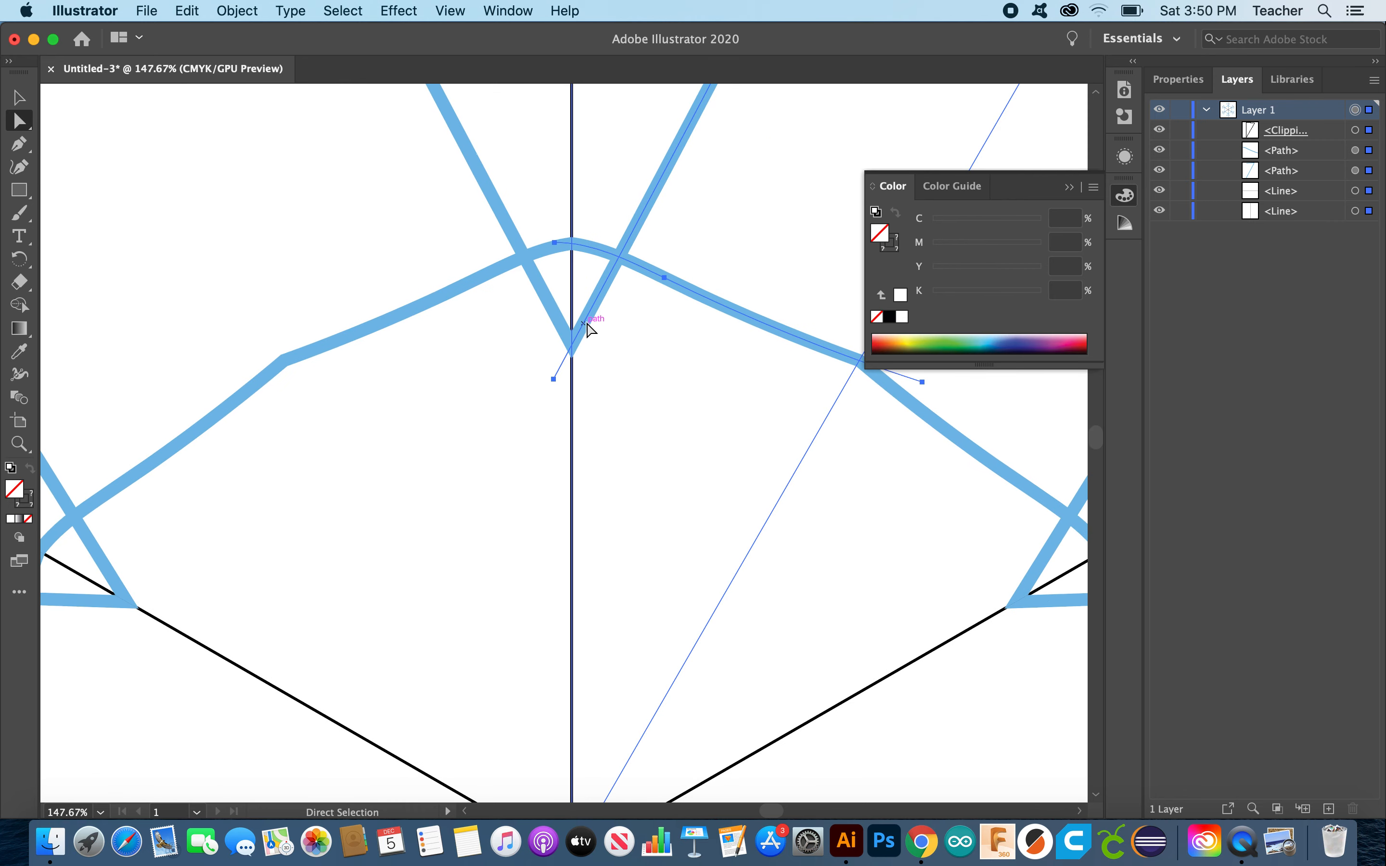
scroll(648, 446, right, 6)
scroll(647, 445, down, 1)
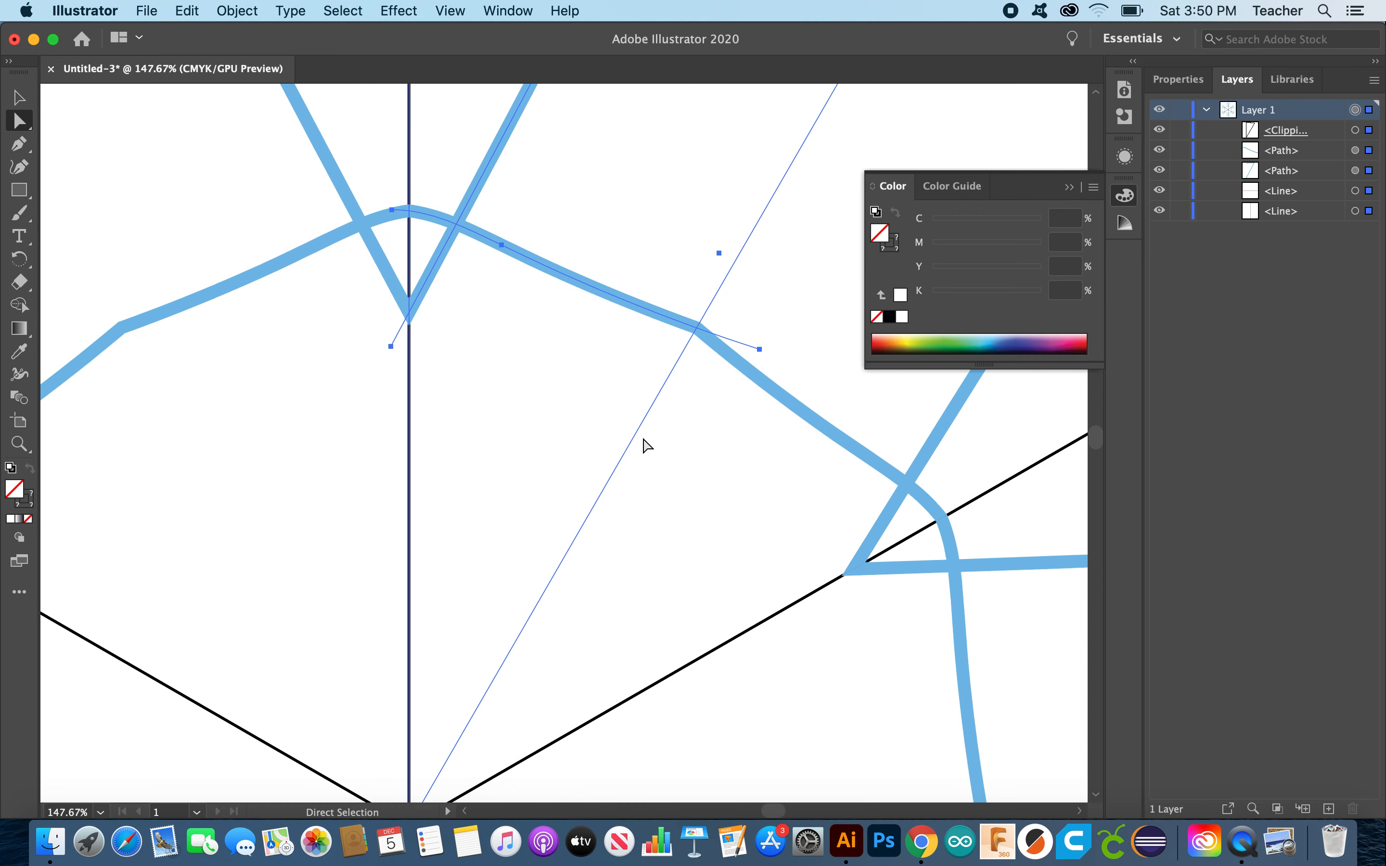
scroll(647, 446, right, 5)
scroll(647, 445, down, 2)
scroll(647, 445, down, 6)
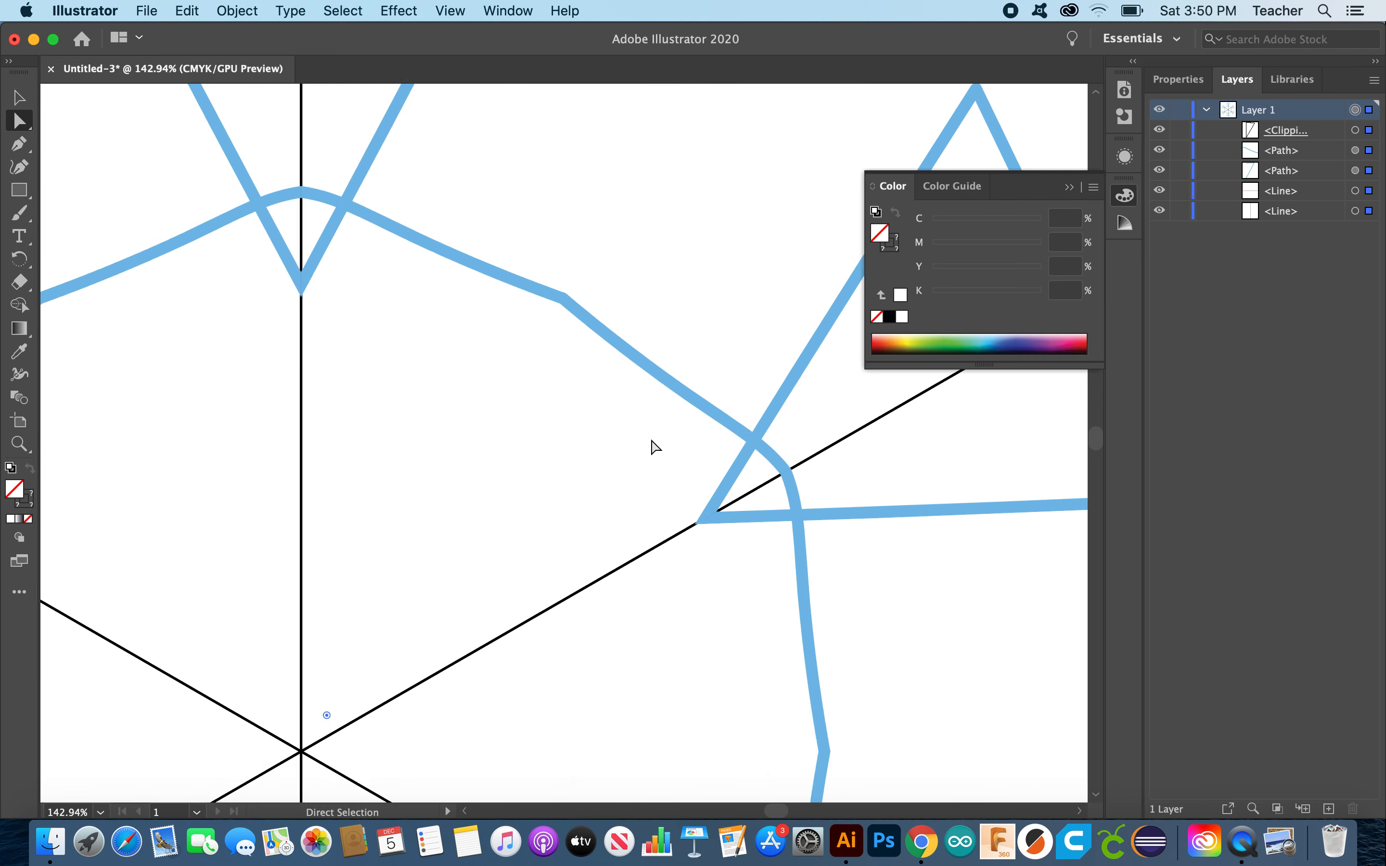
scroll(652, 448, up, 3)
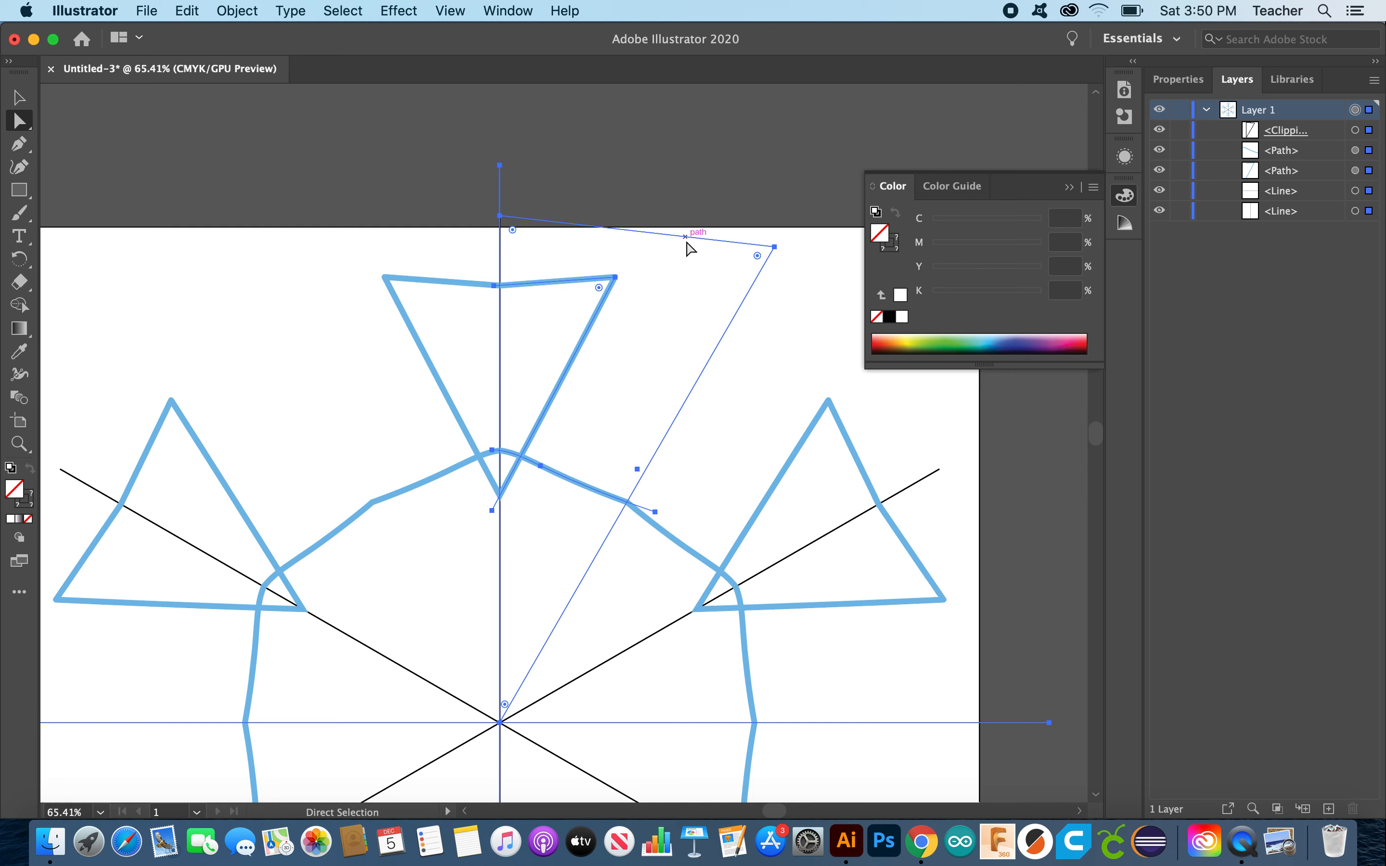
Step: Clear the selection and select the vertical black guide line
click(18, 103)
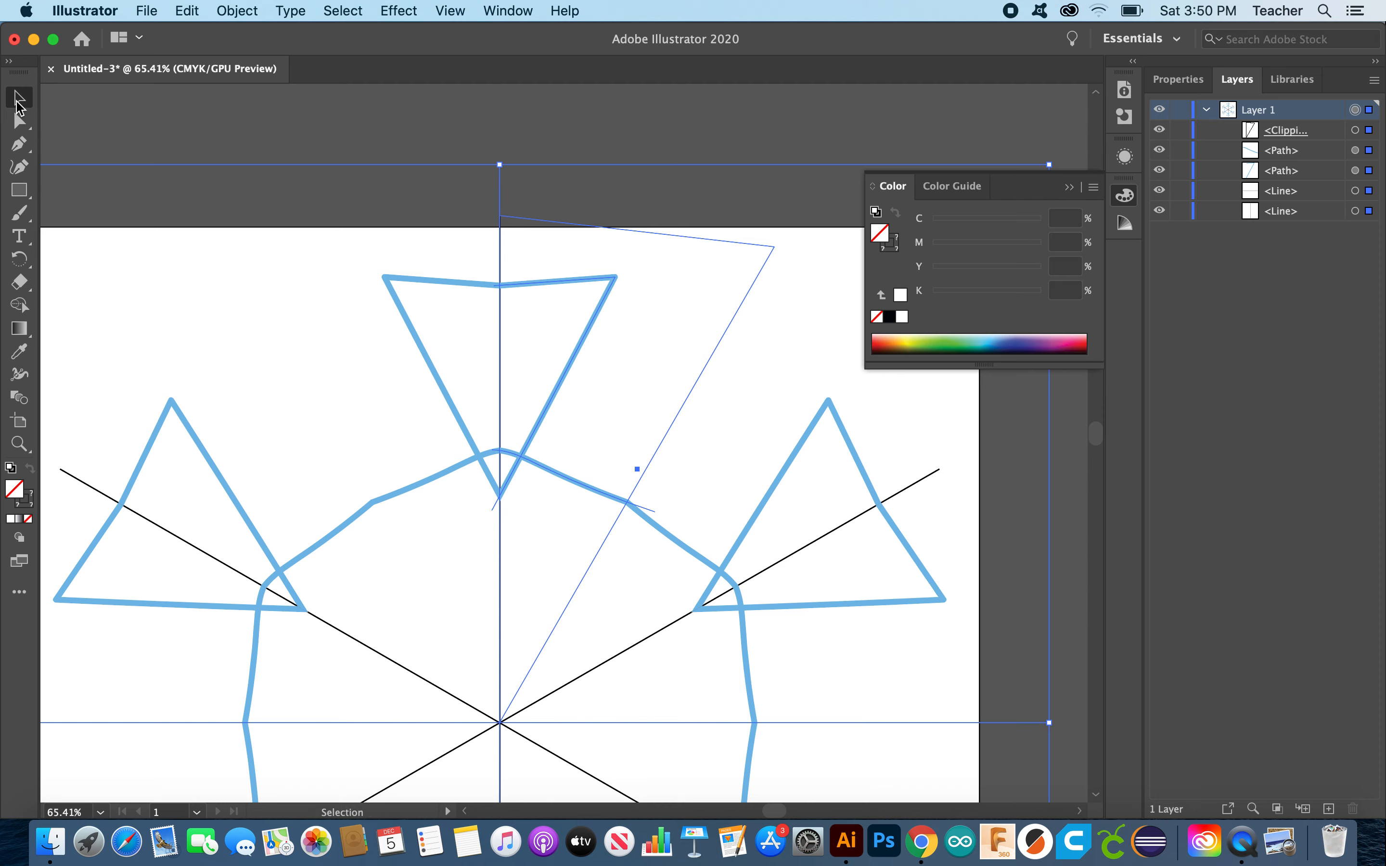
click(402, 134)
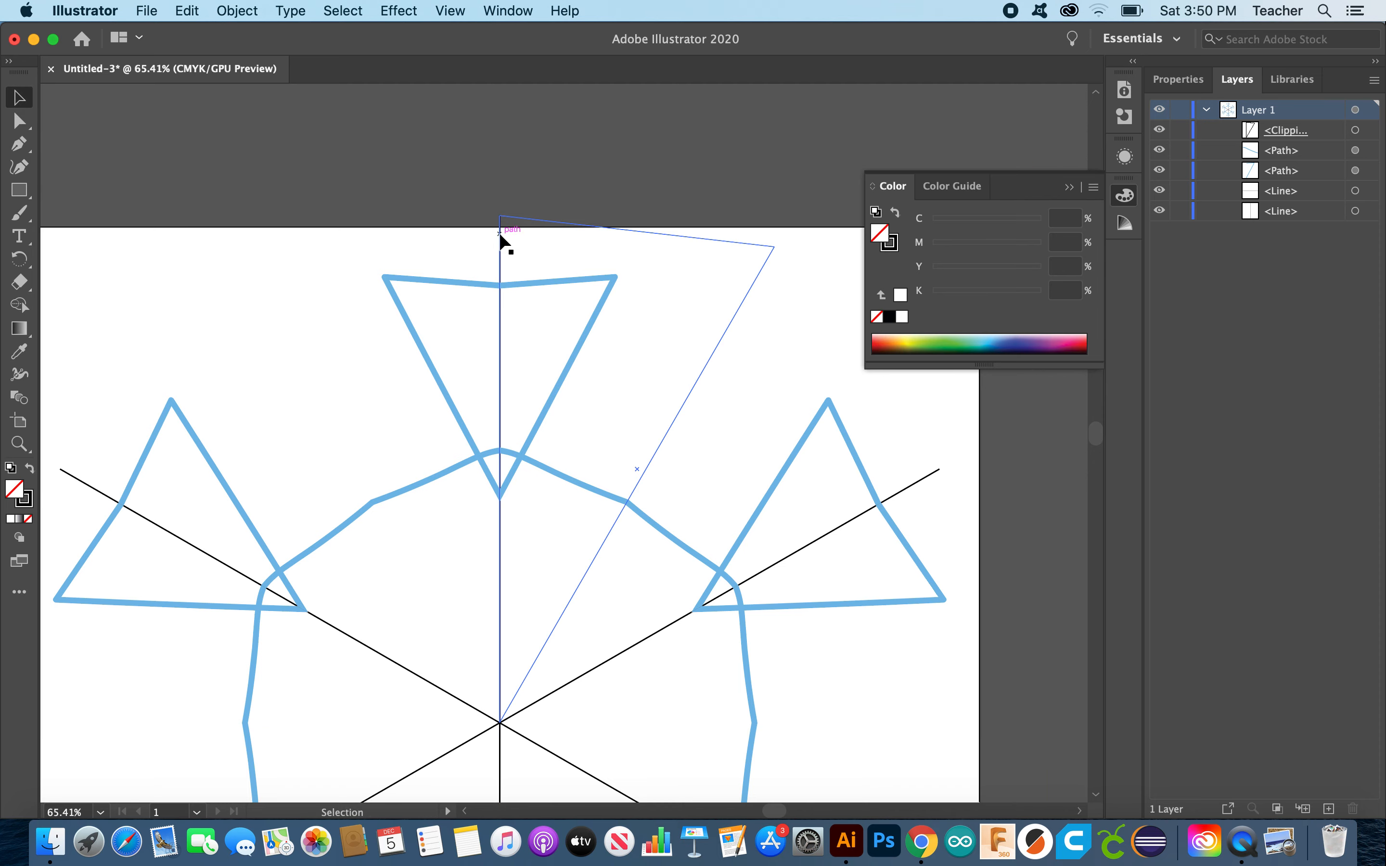
scroll(412, 366, down, 2)
scroll(448, 388, down, 3)
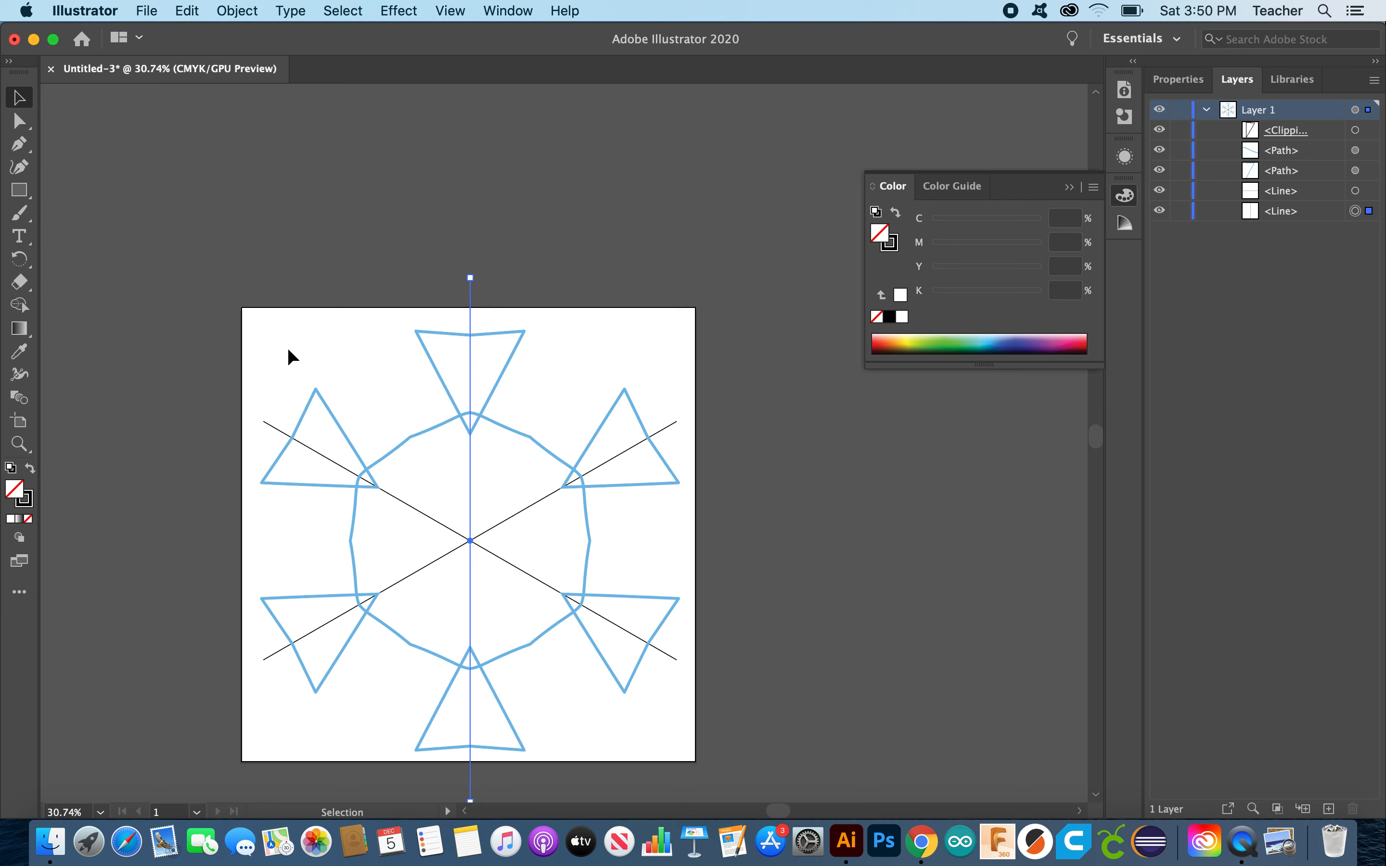
click(389, 260)
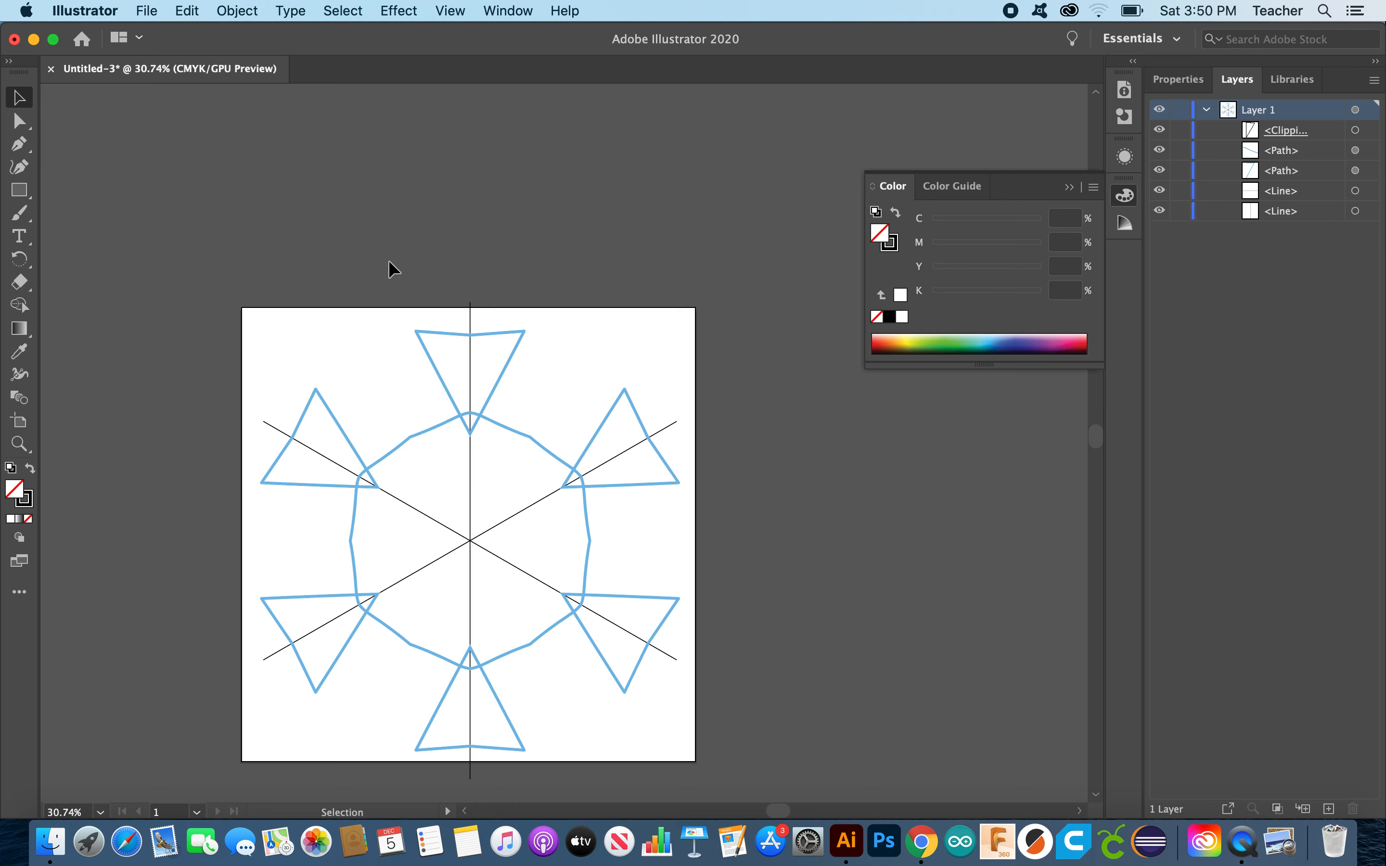
click(472, 288)
scroll(626, 372, up, 5)
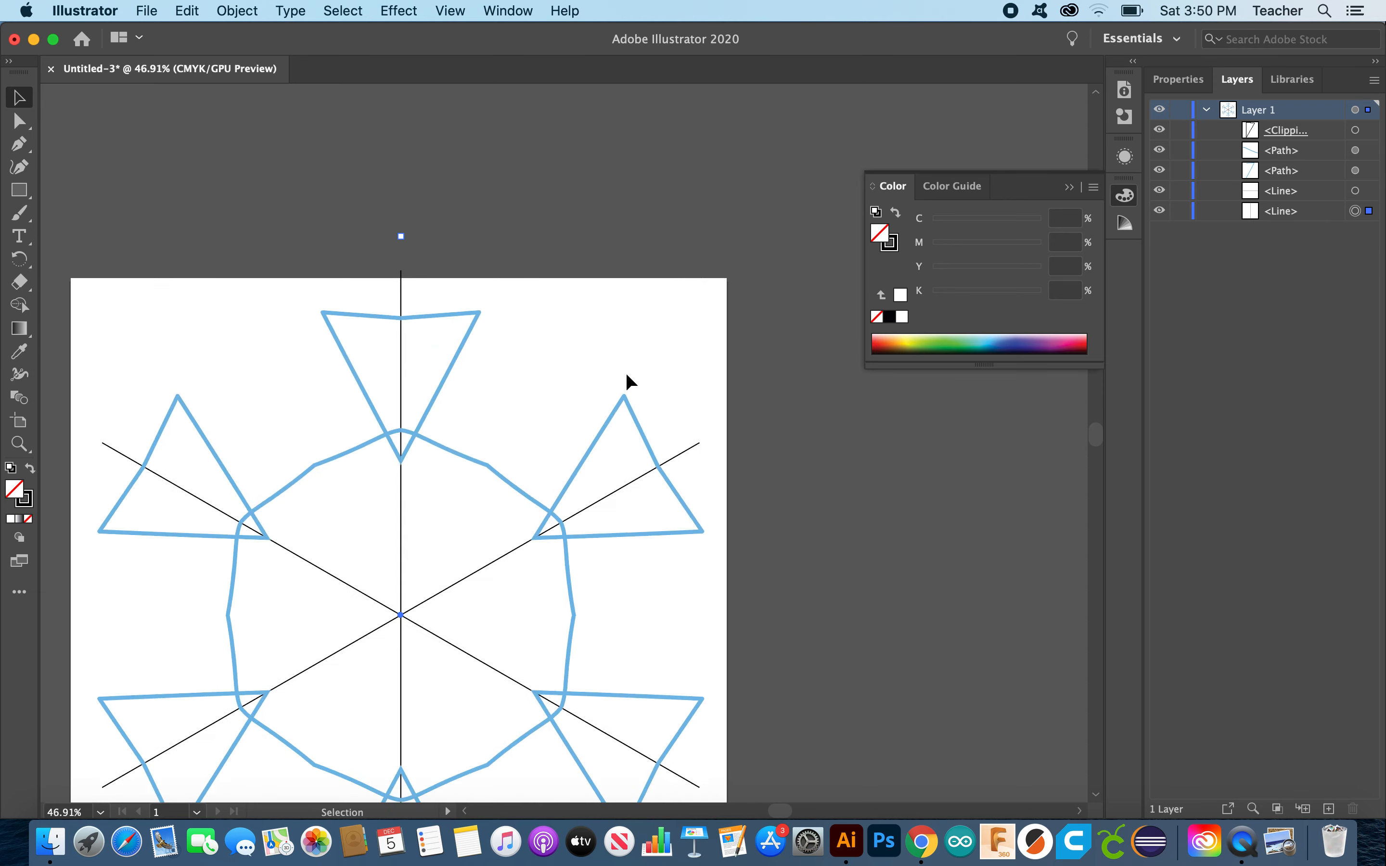
Step: Set the guide lines' stroke to None, then deselect and view the artboard
click(26, 501)
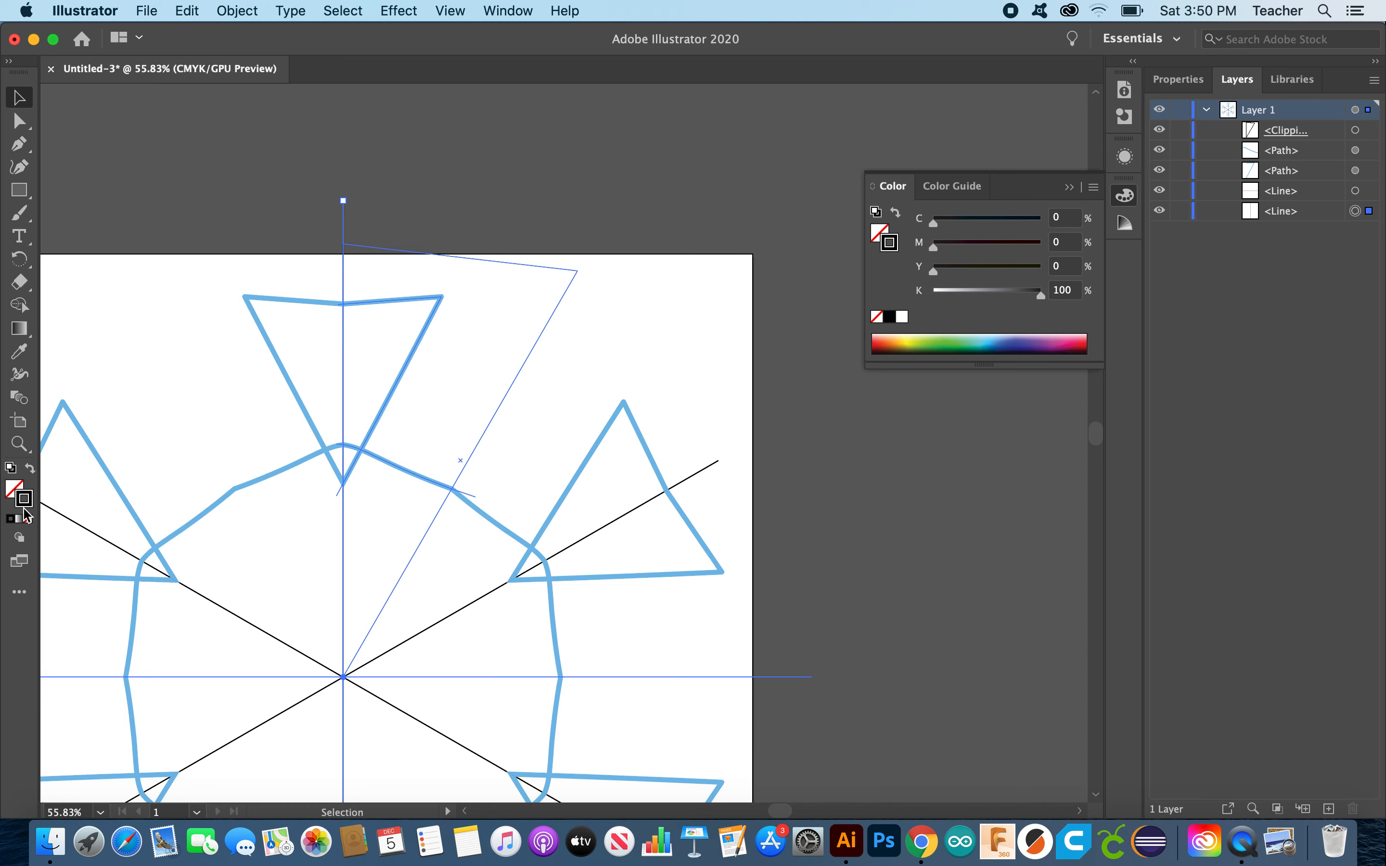
click(27, 522)
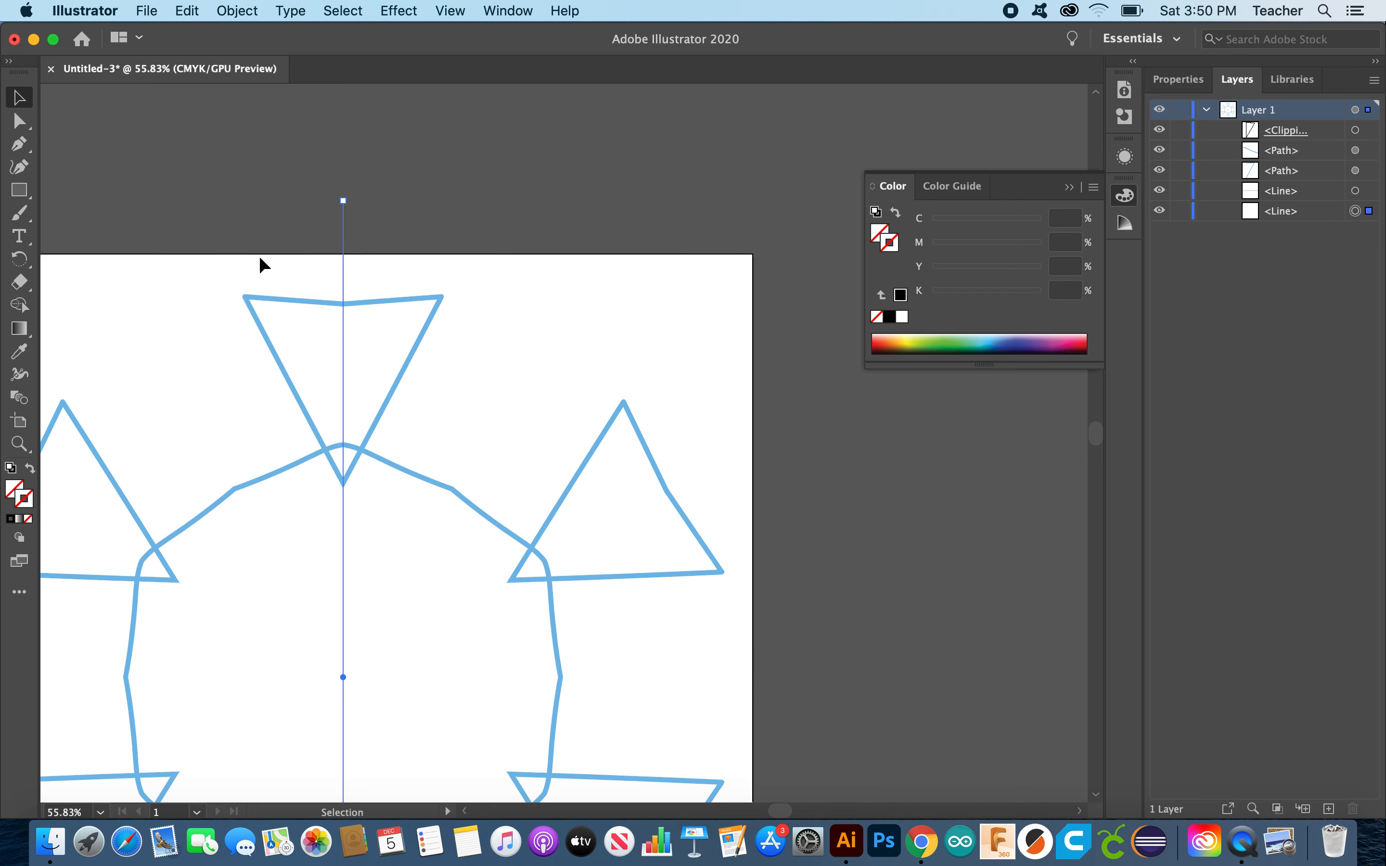
click(238, 190)
scroll(379, 342, down, 5)
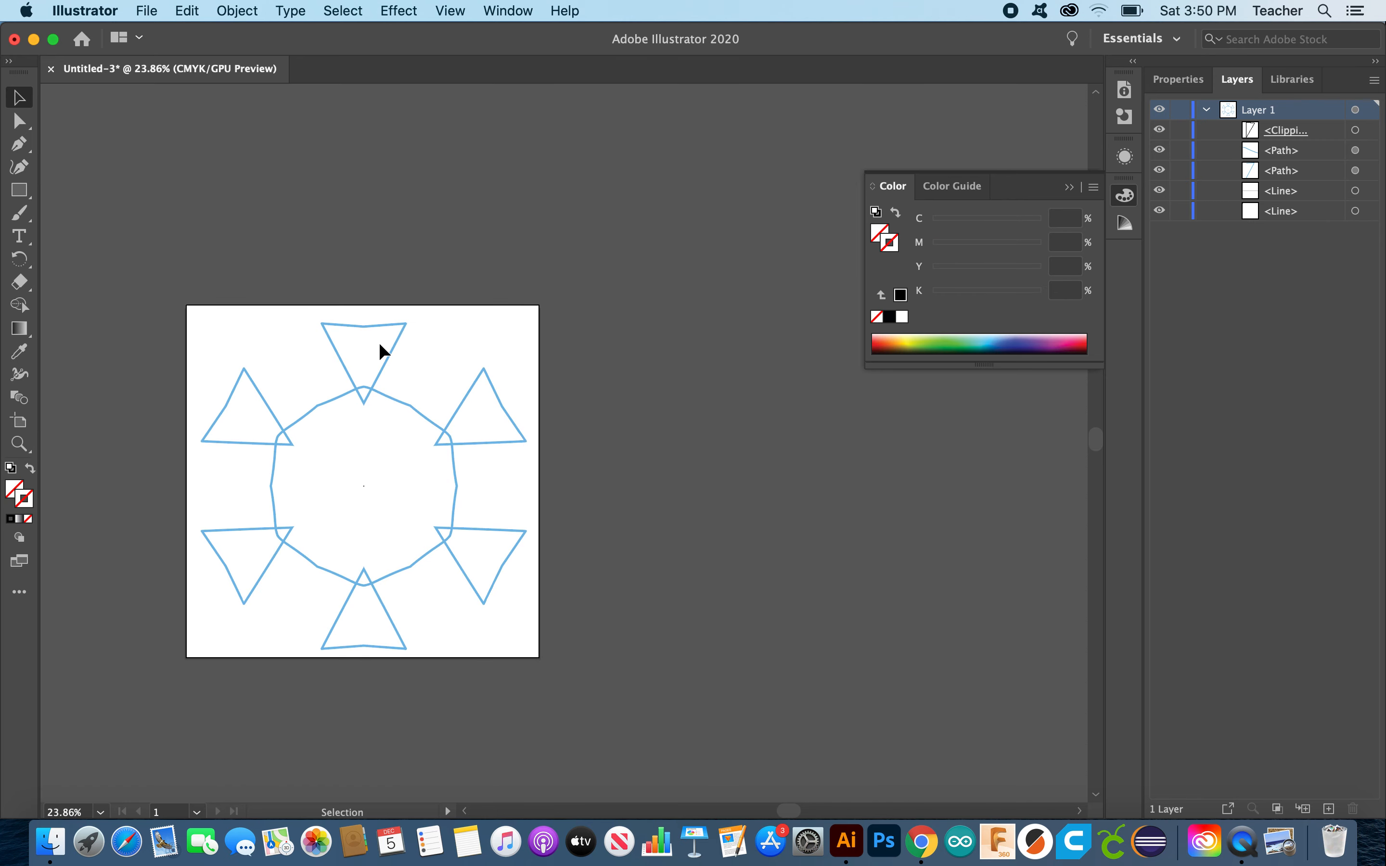
scroll(463, 435, down, 1)
scroll(463, 435, left, 1)
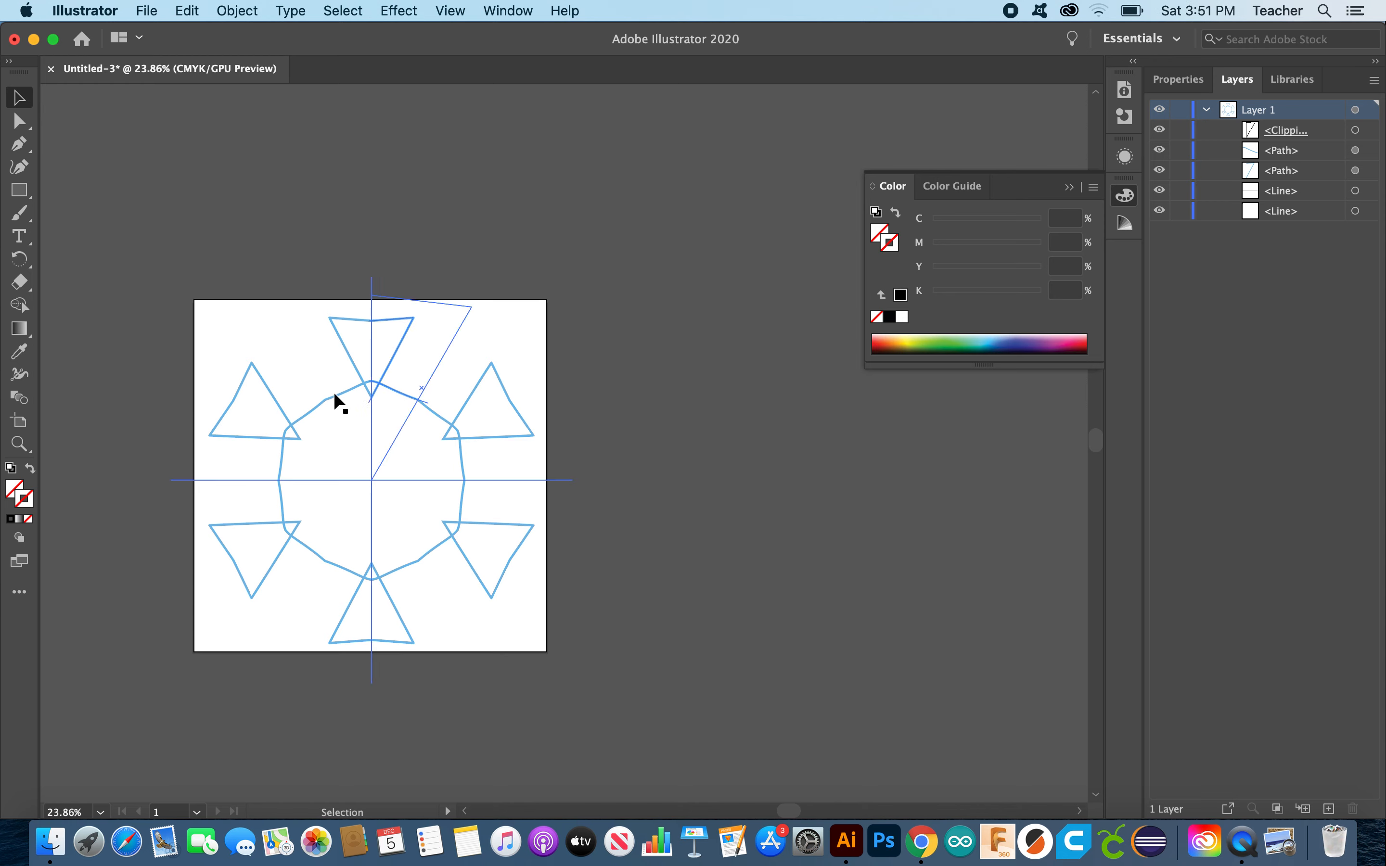
scroll(333, 392, up, 5)
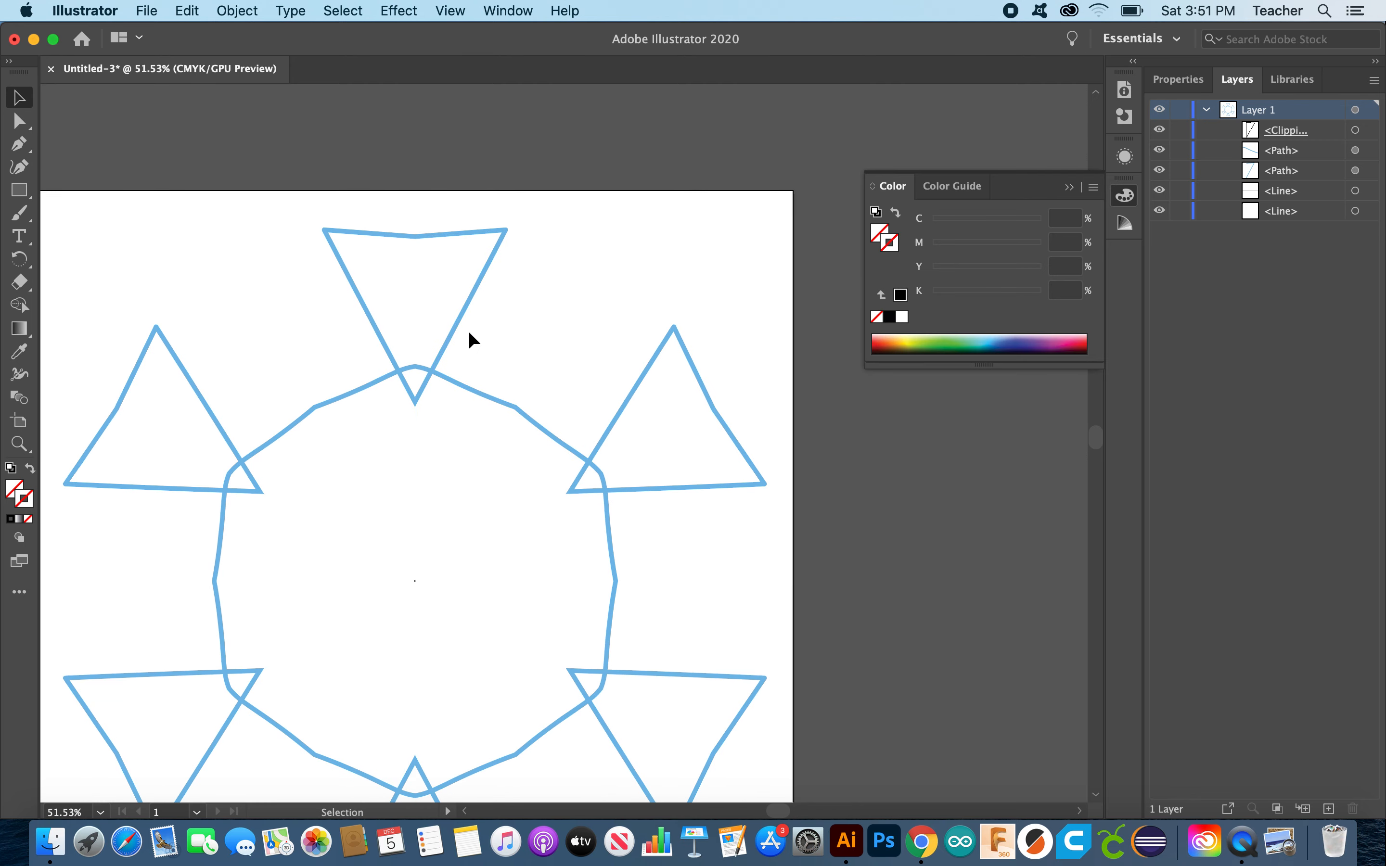
Step: Set the Paintbrush stroke colour to light blue 81C7F2 in the Color Picker
click(18, 213)
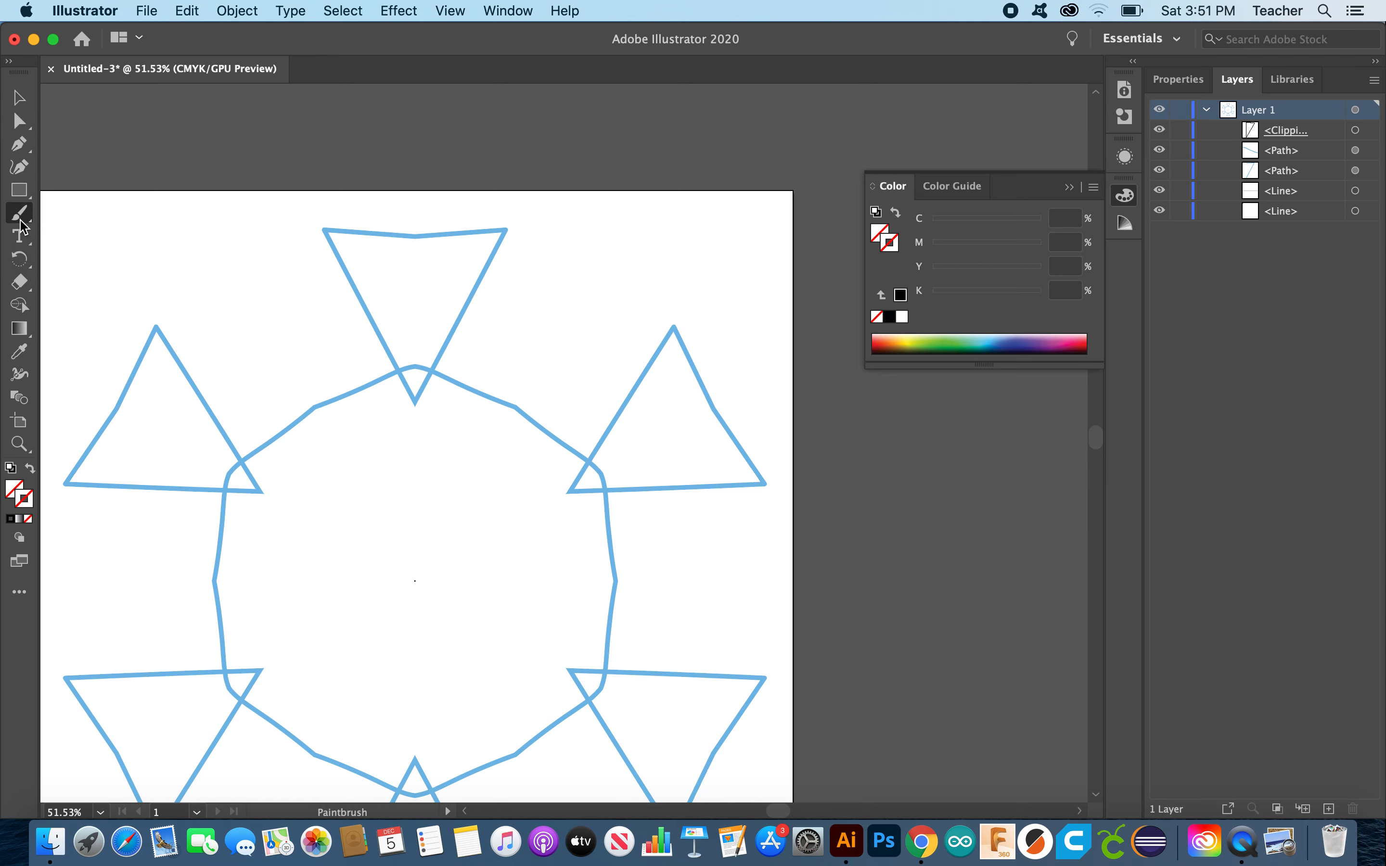
double_click(23, 502)
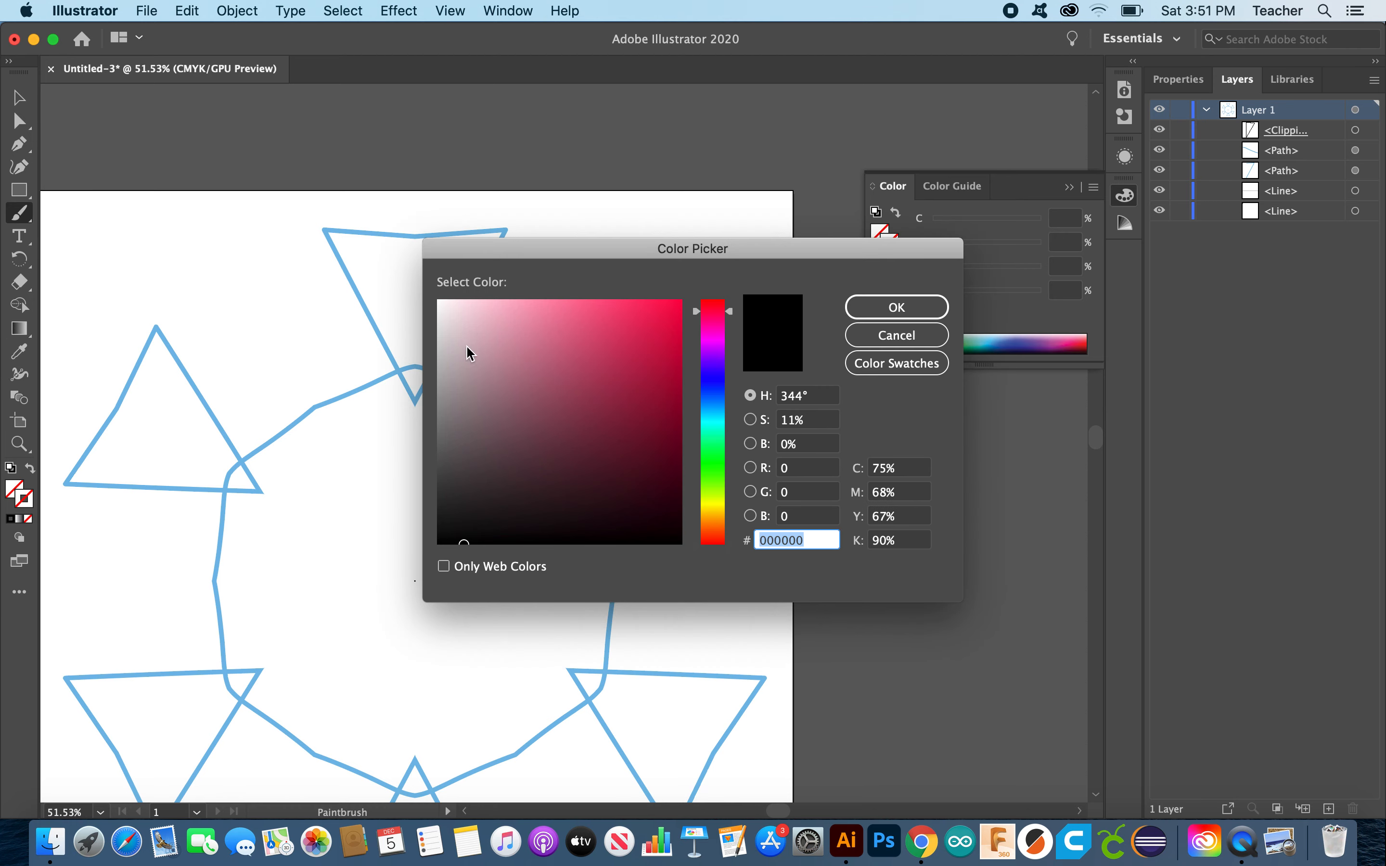
click(716, 414)
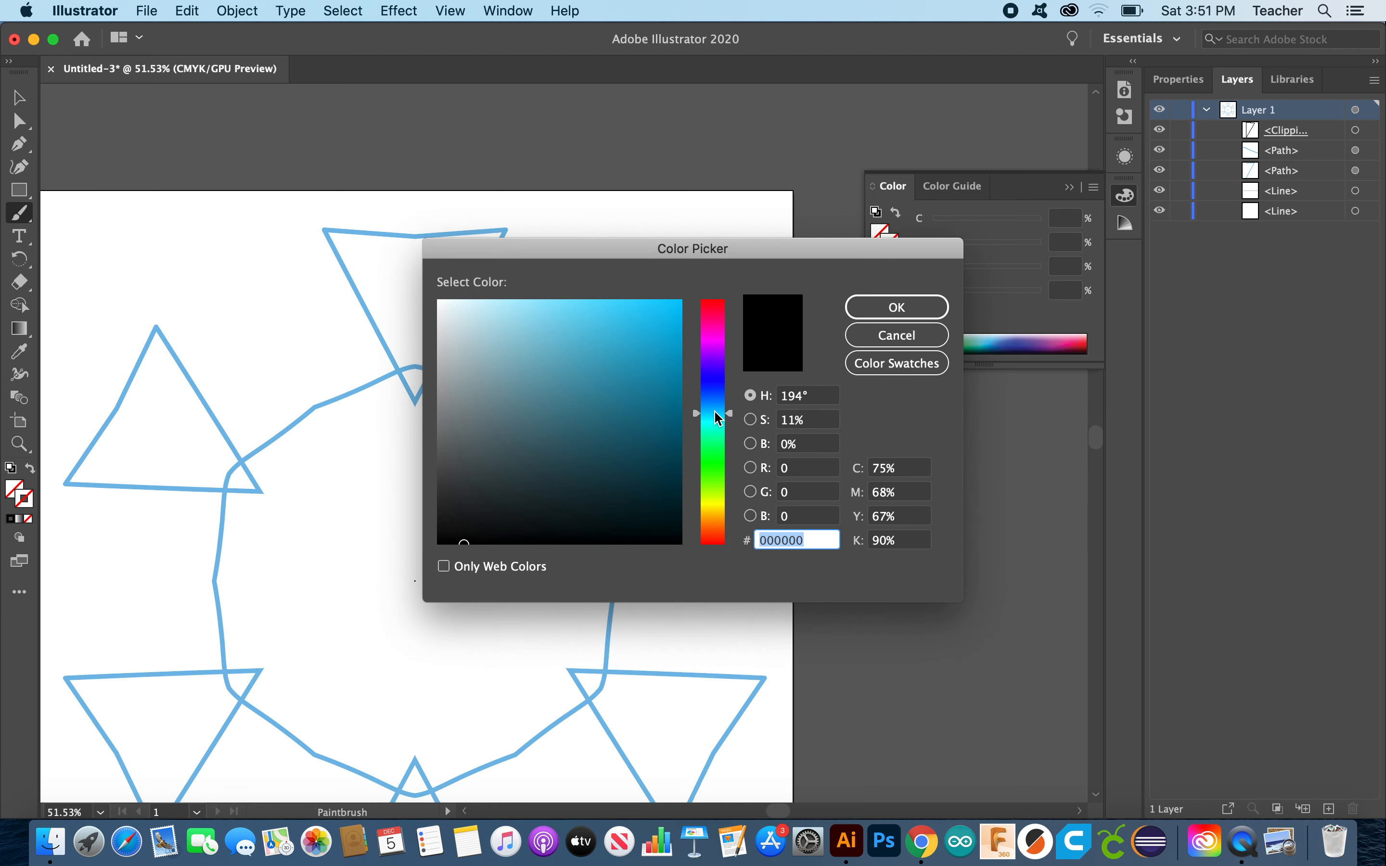
drag(716, 414, 717, 406)
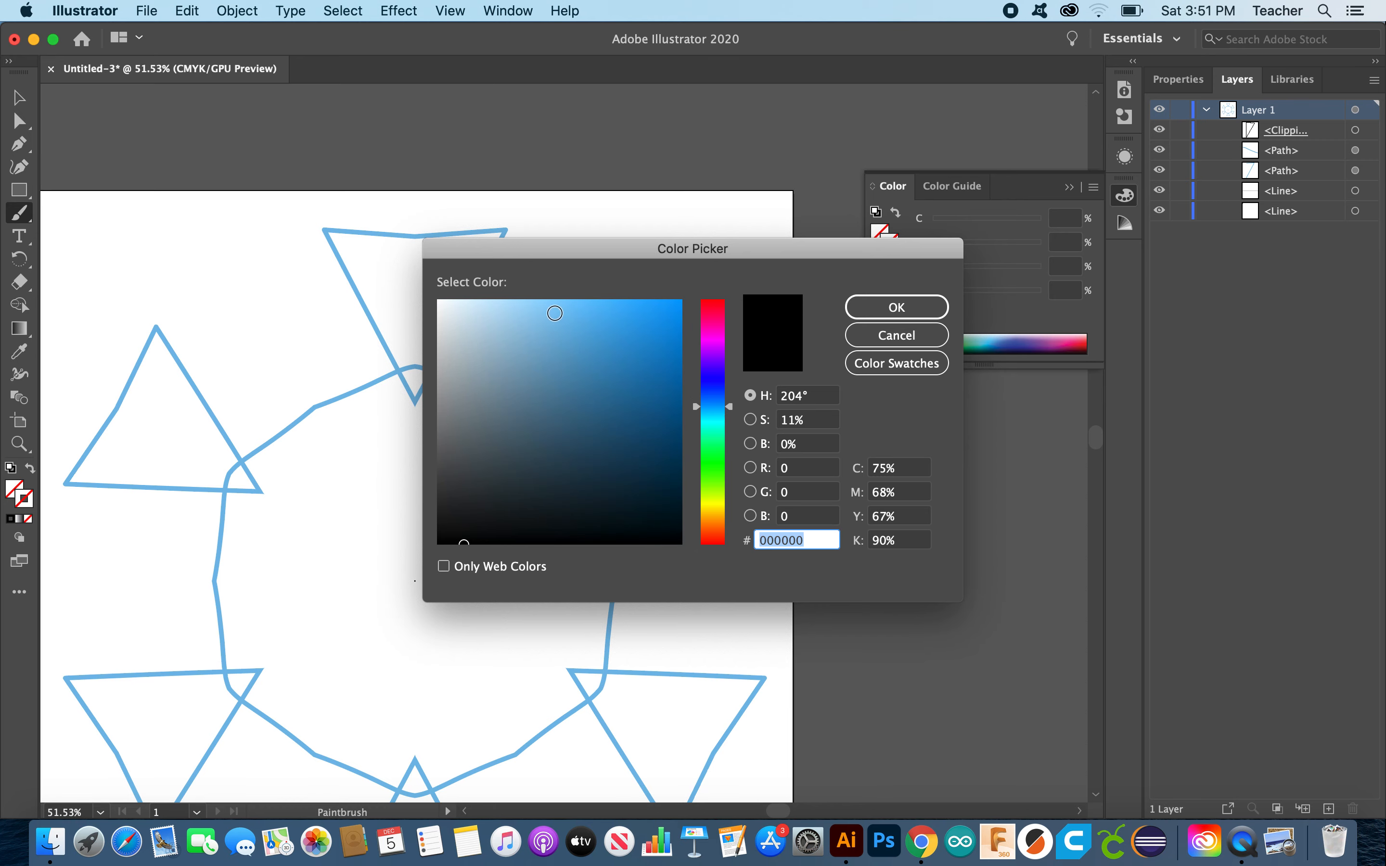
click(553, 309)
click(871, 306)
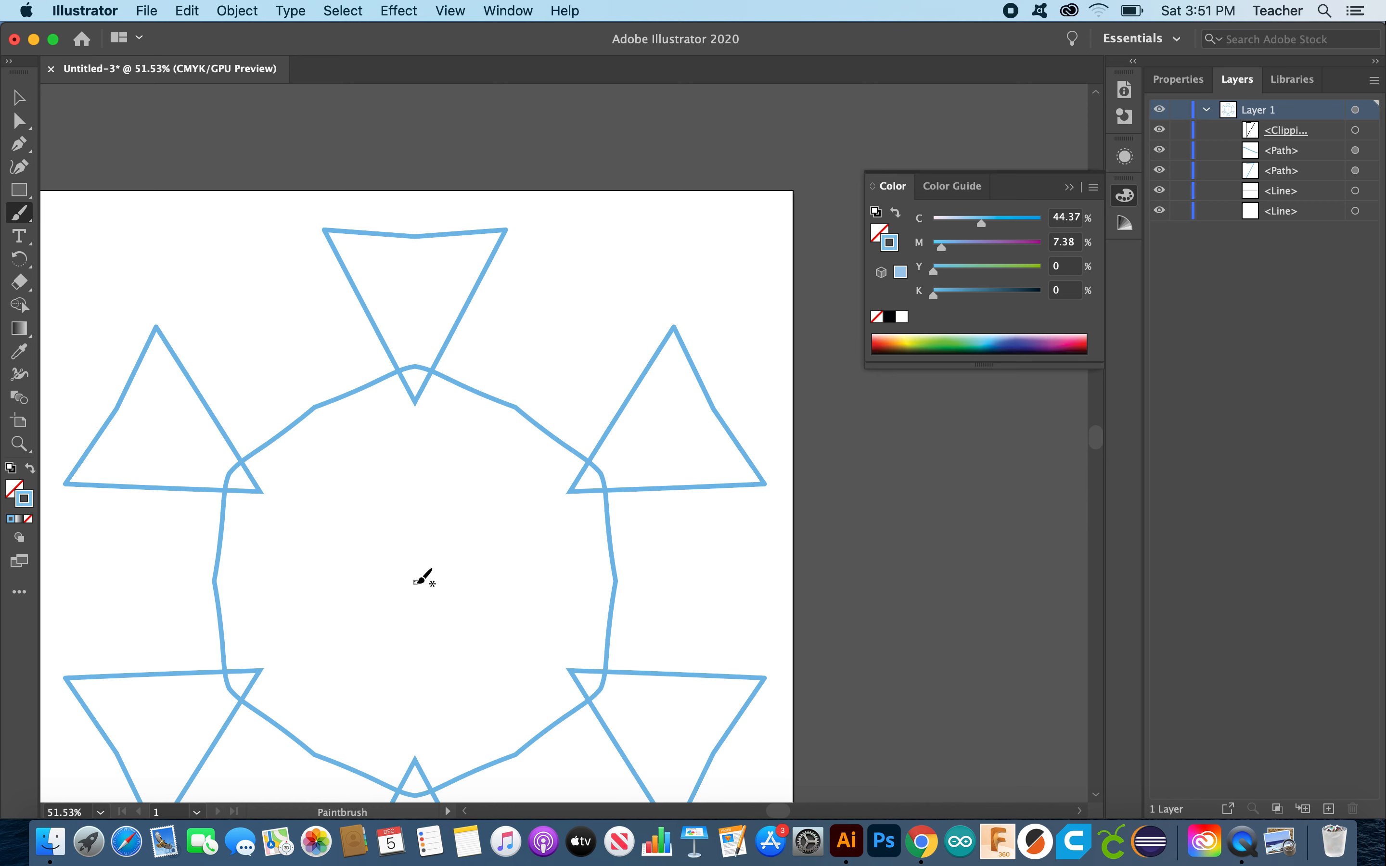
Step: Paint light blue petal, branch and spine strokes from the centre, mirrored into all six arms
click(416, 575)
drag(416, 574, 427, 375)
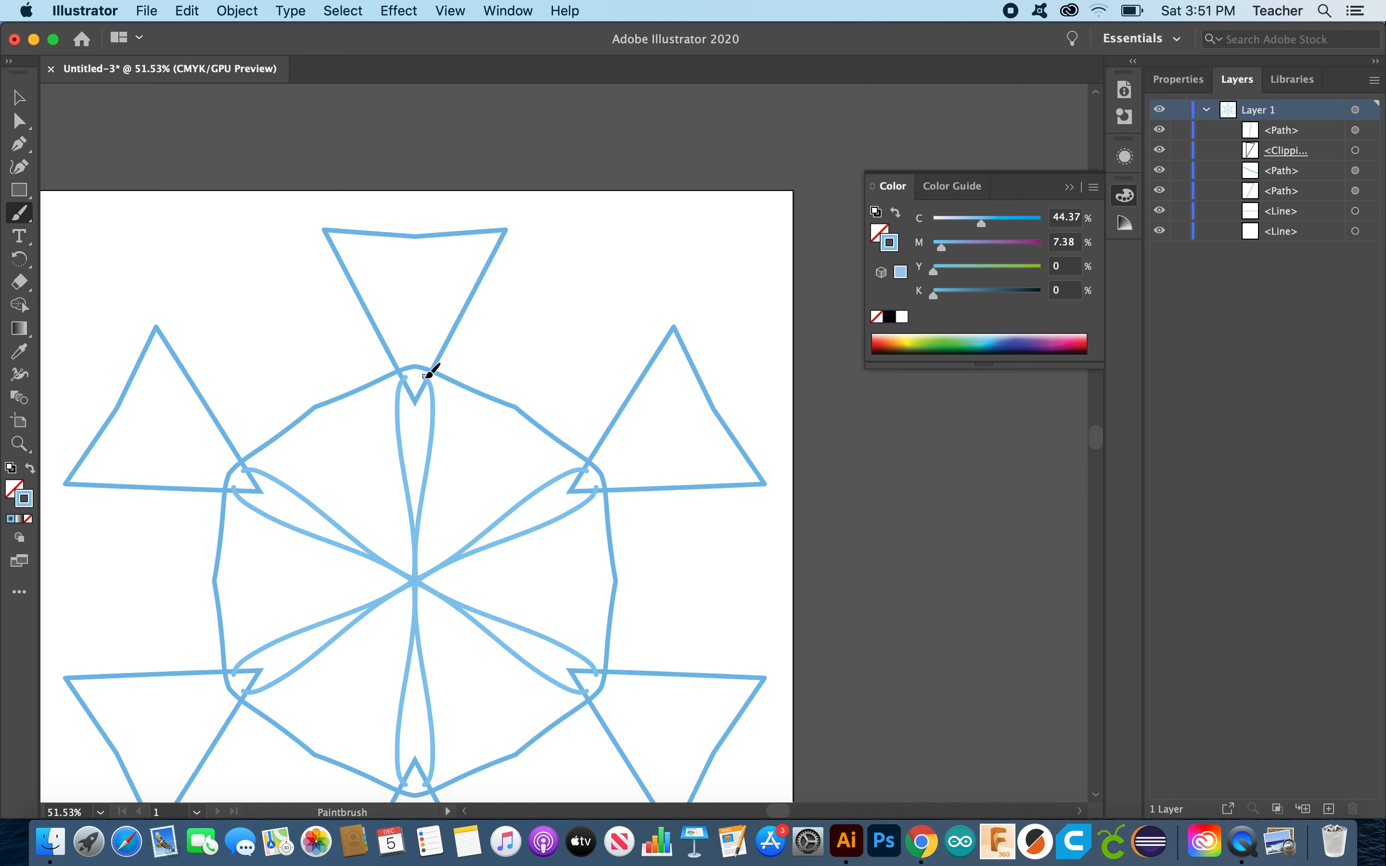
drag(418, 458, 511, 358)
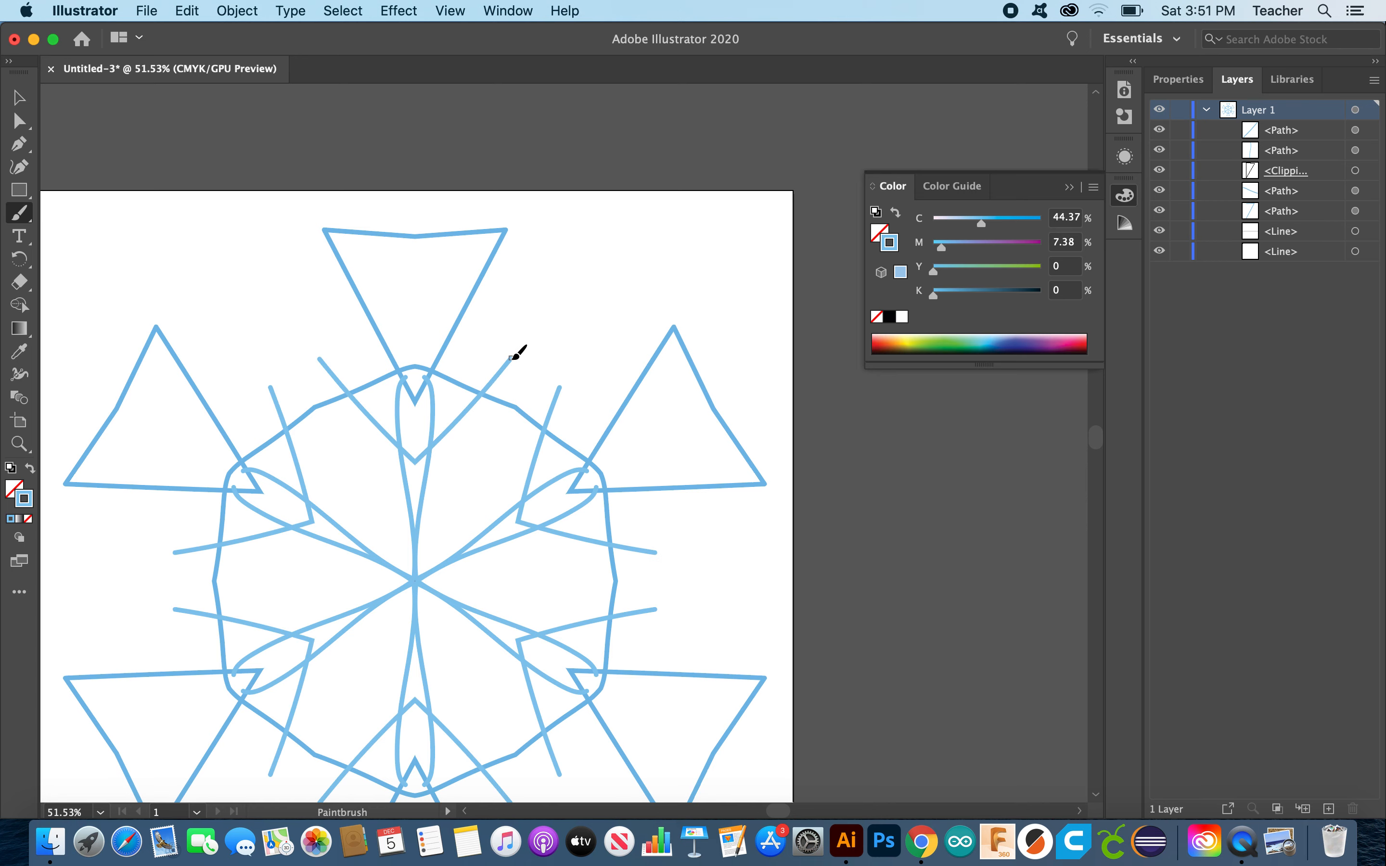
drag(428, 451, 574, 324)
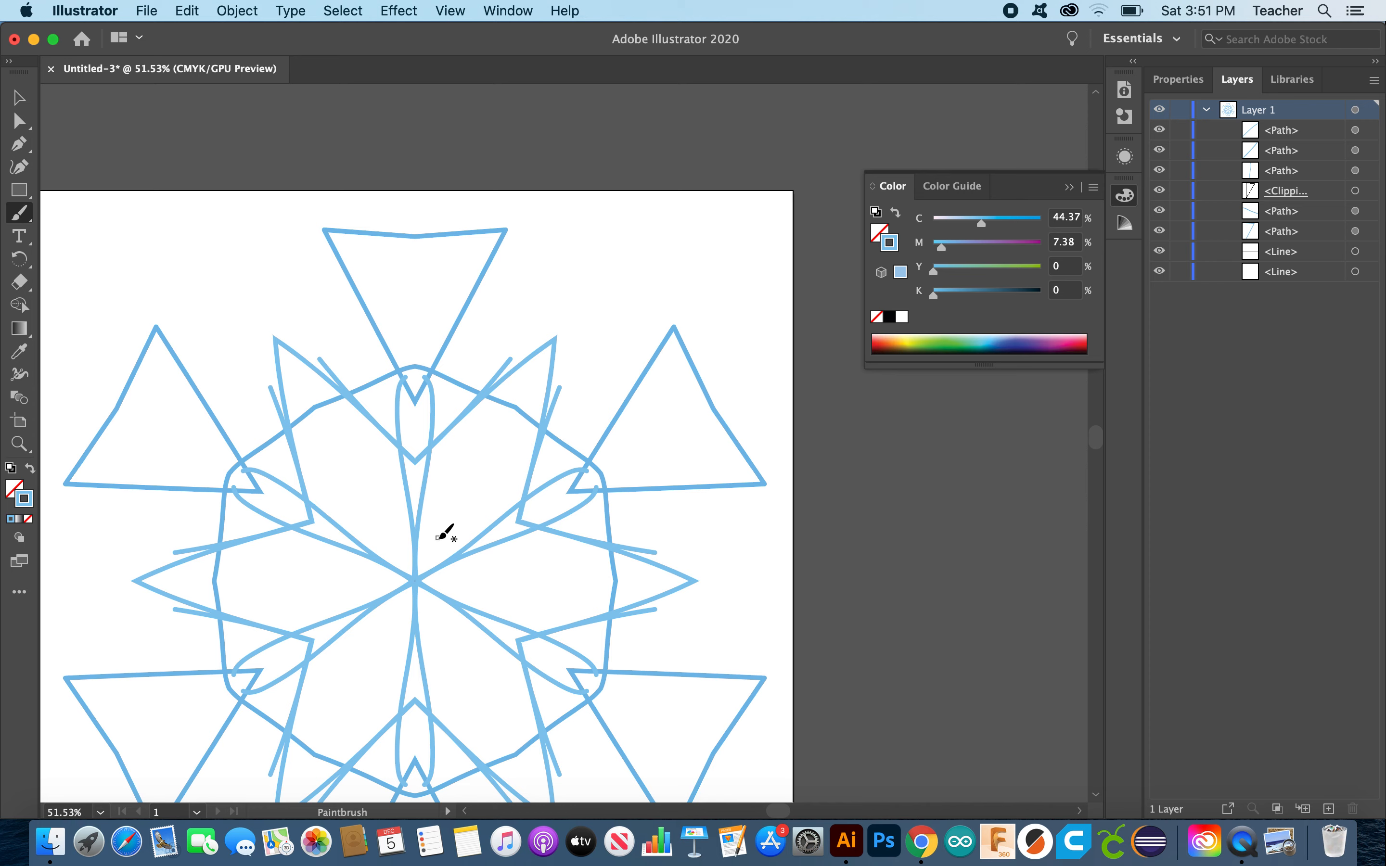
drag(439, 536, 518, 395)
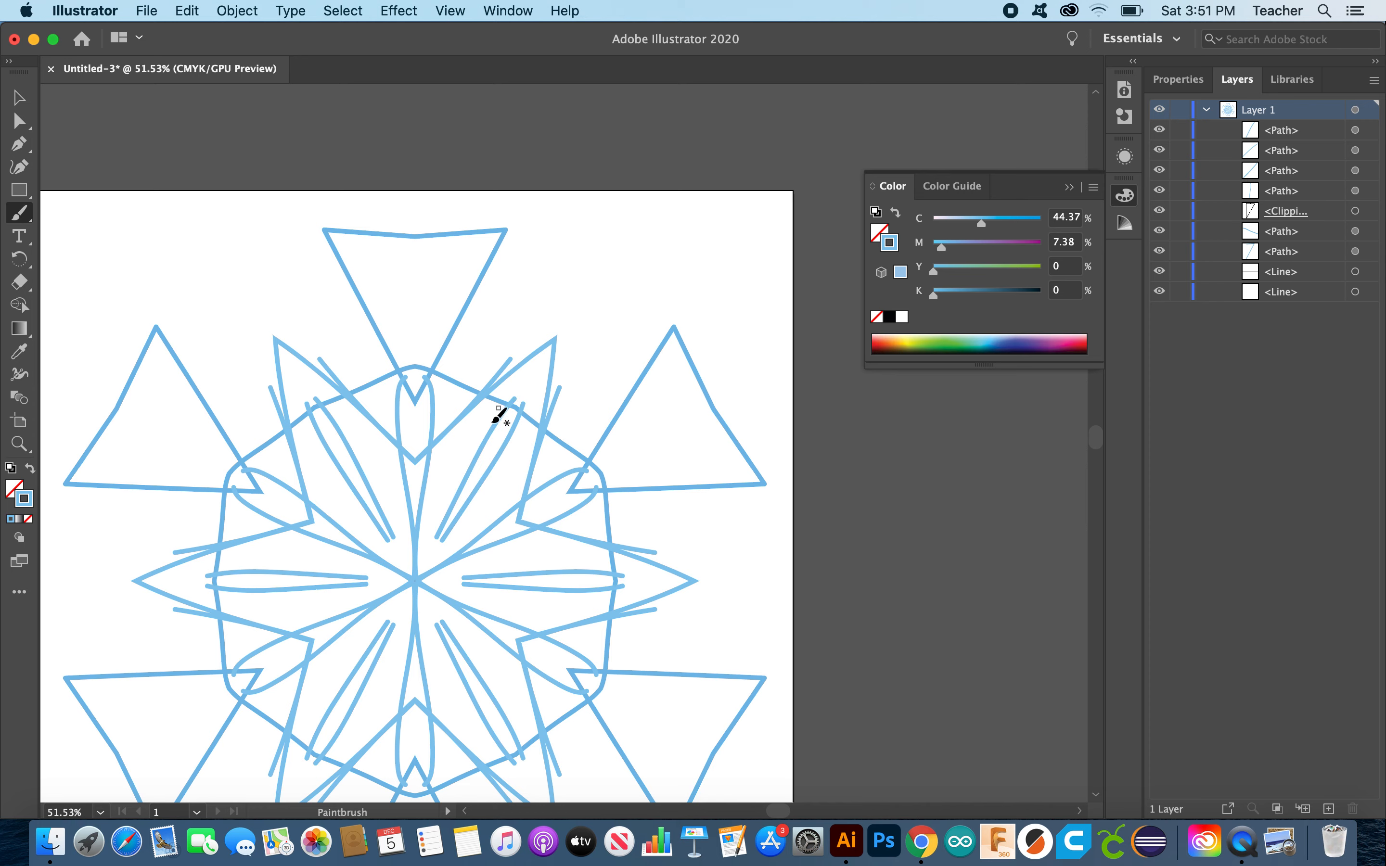
drag(416, 390, 416, 322)
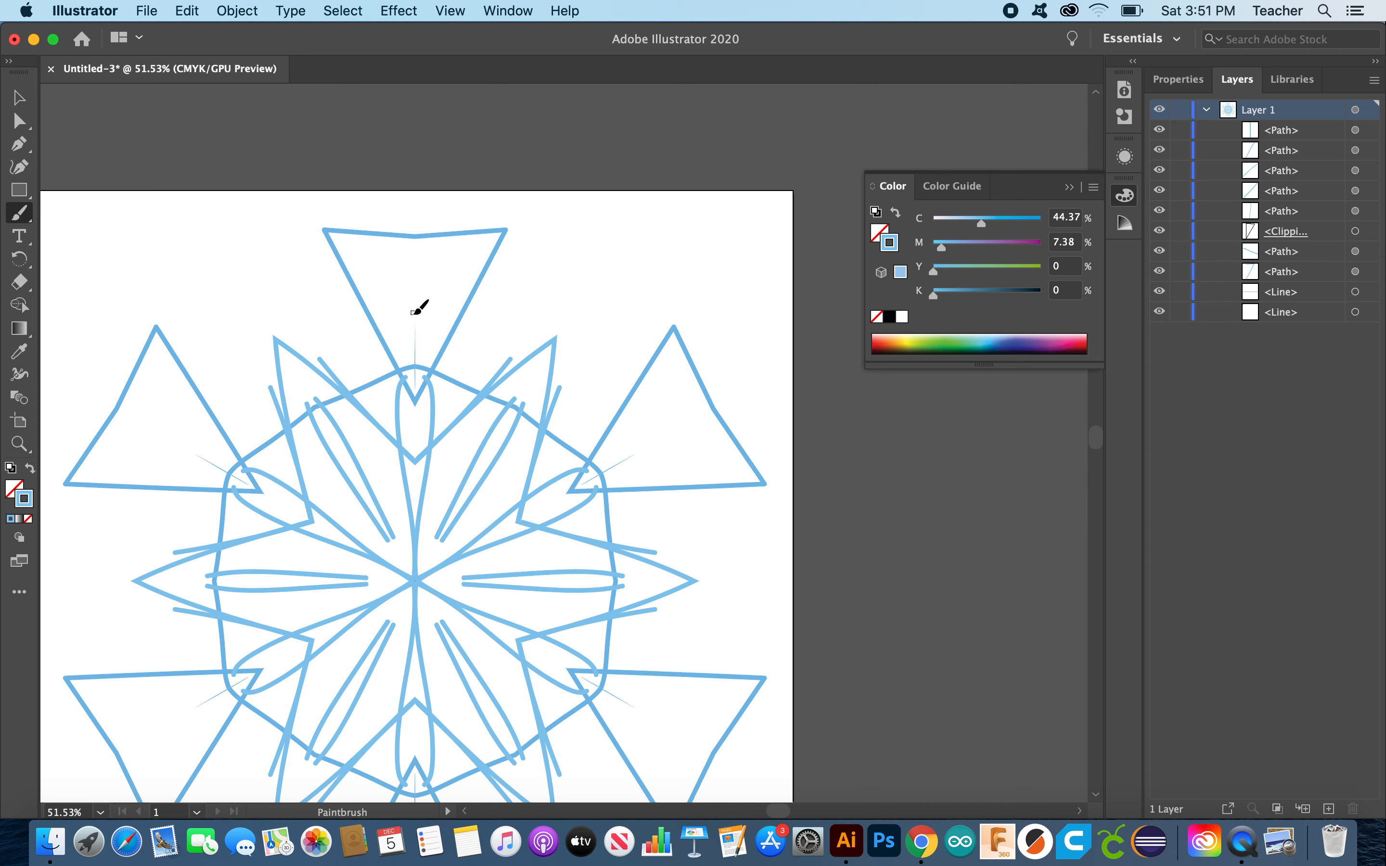
mouse_move(415, 378)
mouse_down()
mouse_move(417, 267)
mouse_move(413, 332)
mouse_move(465, 239)
mouse_move(433, 247)
mouse_move(447, 254)
mouse_move(431, 259)
mouse_move(444, 268)
mouse_move(429, 301)
mouse_move(458, 300)
mouse_move(403, 368)
mouse_up()
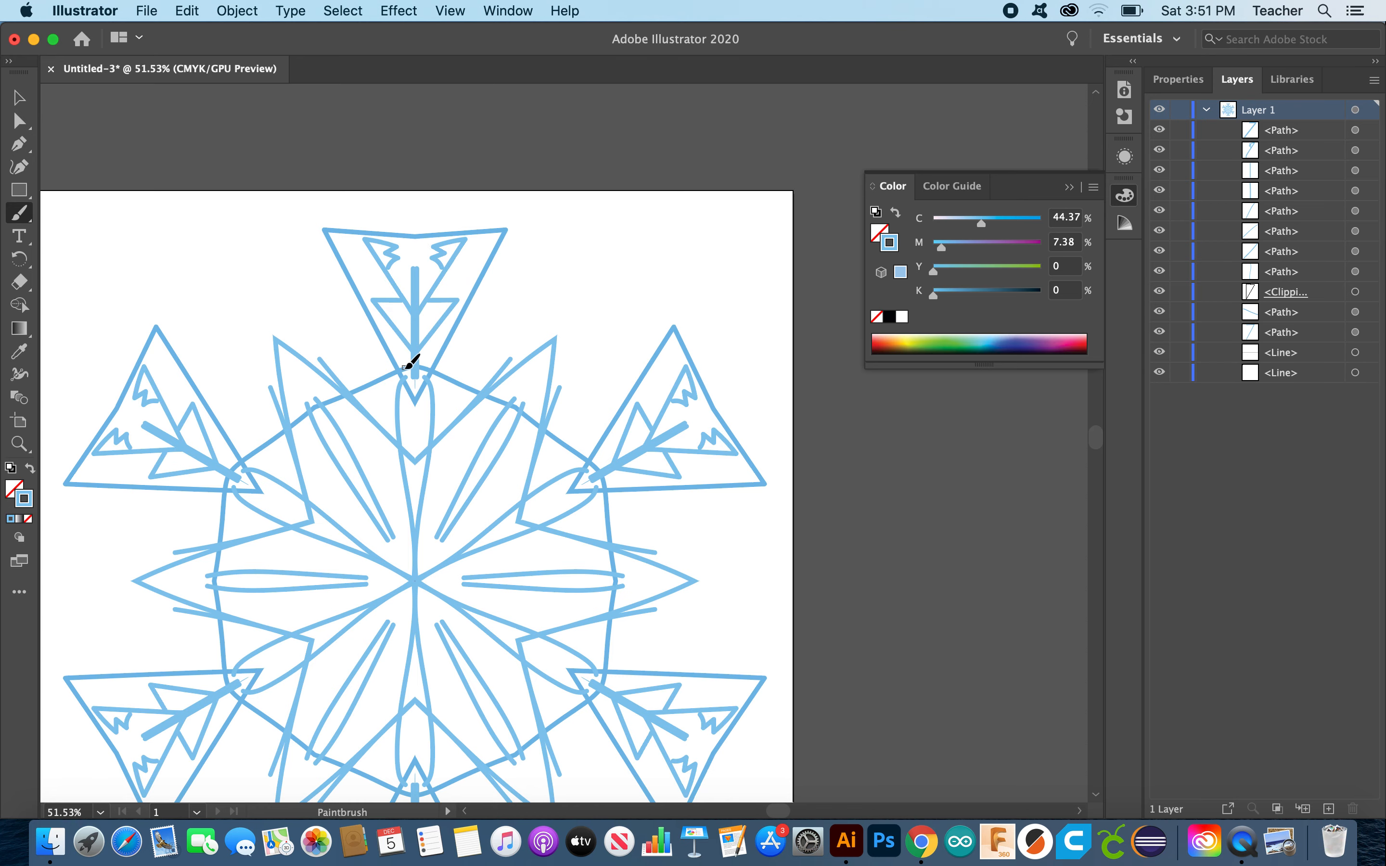
scroll(489, 409, down, 2)
scroll(496, 403, down, 2)
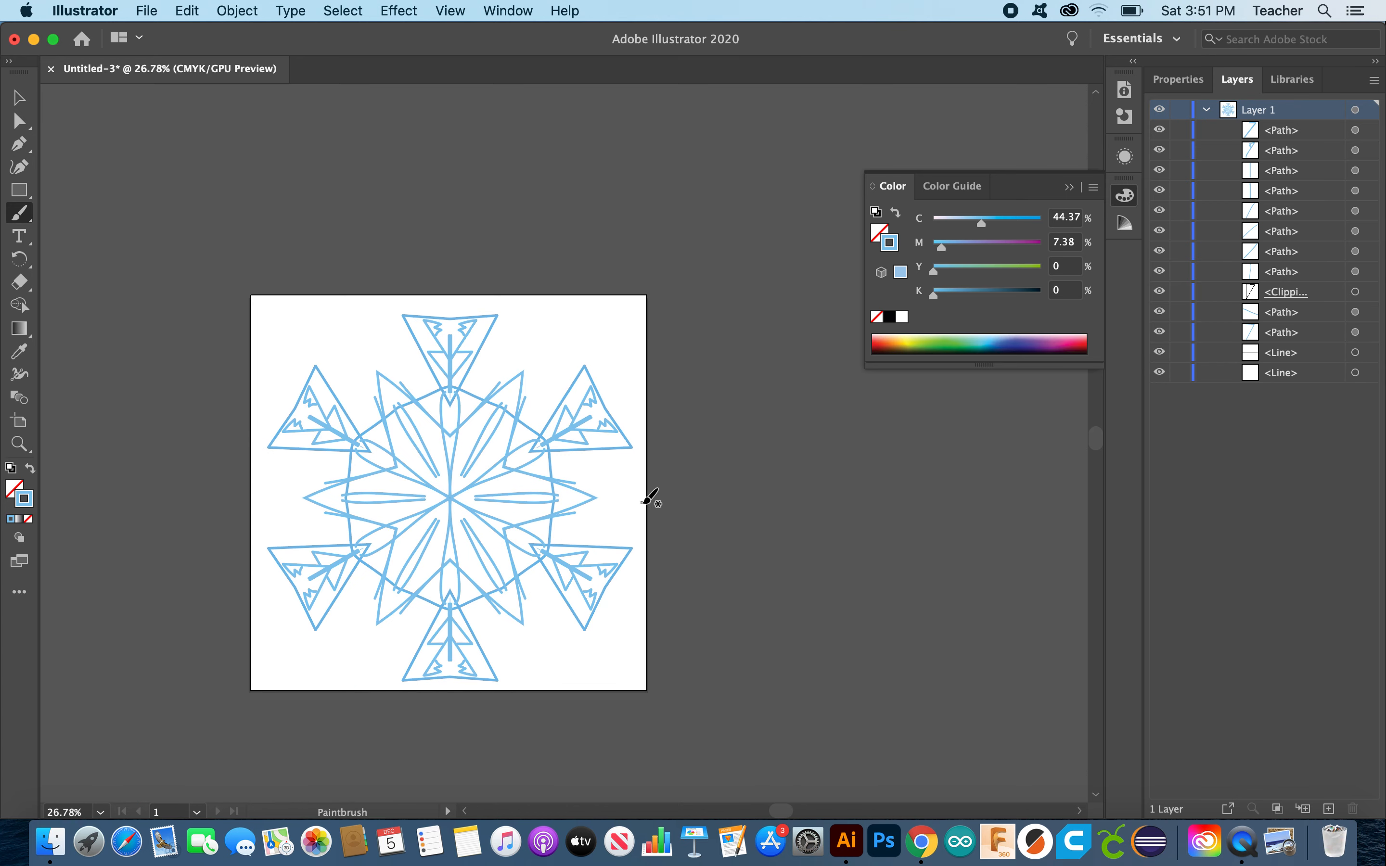
scroll(651, 495, down, 3)
scroll(651, 496, left, 2)
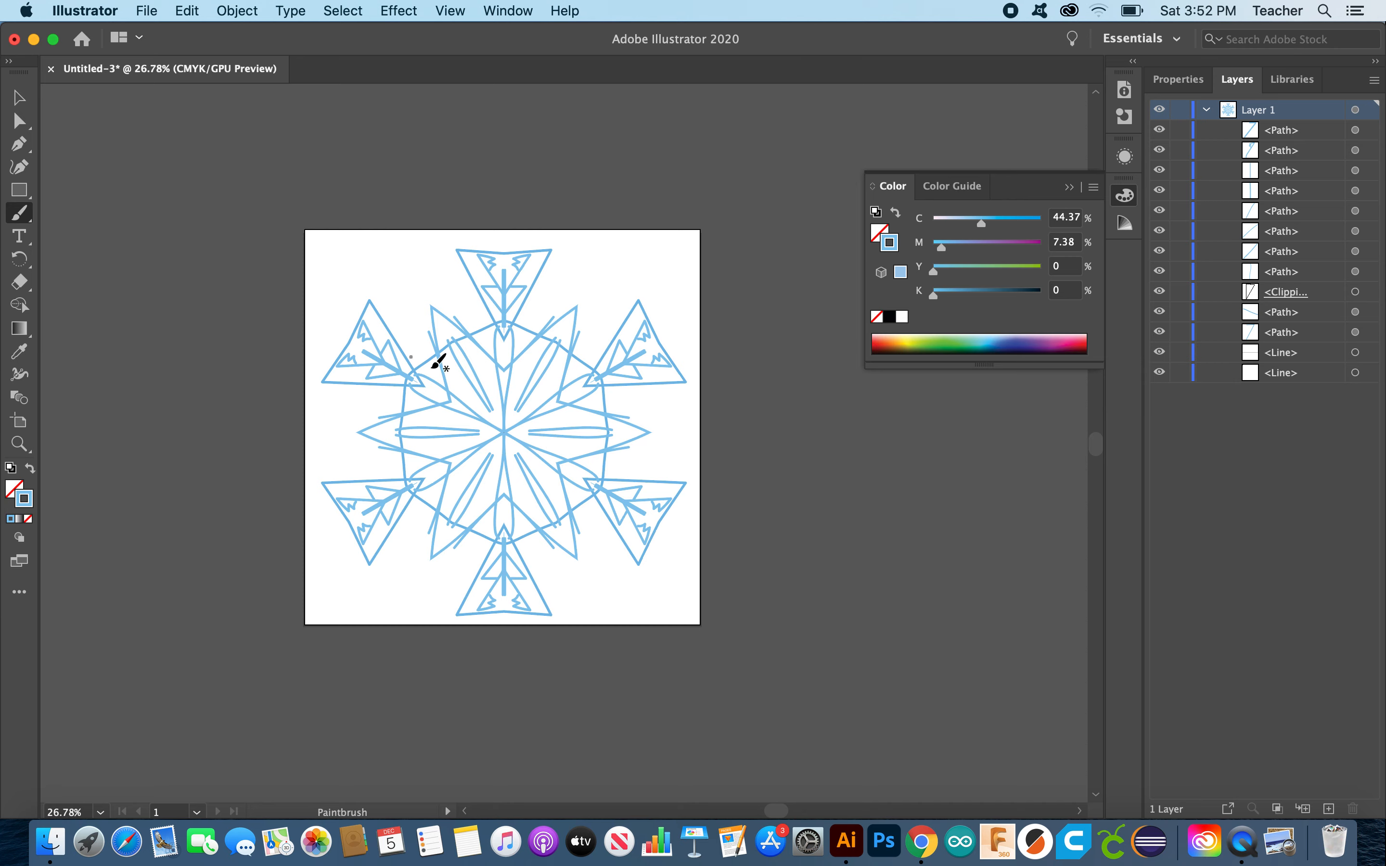
scroll(475, 422, up, 3)
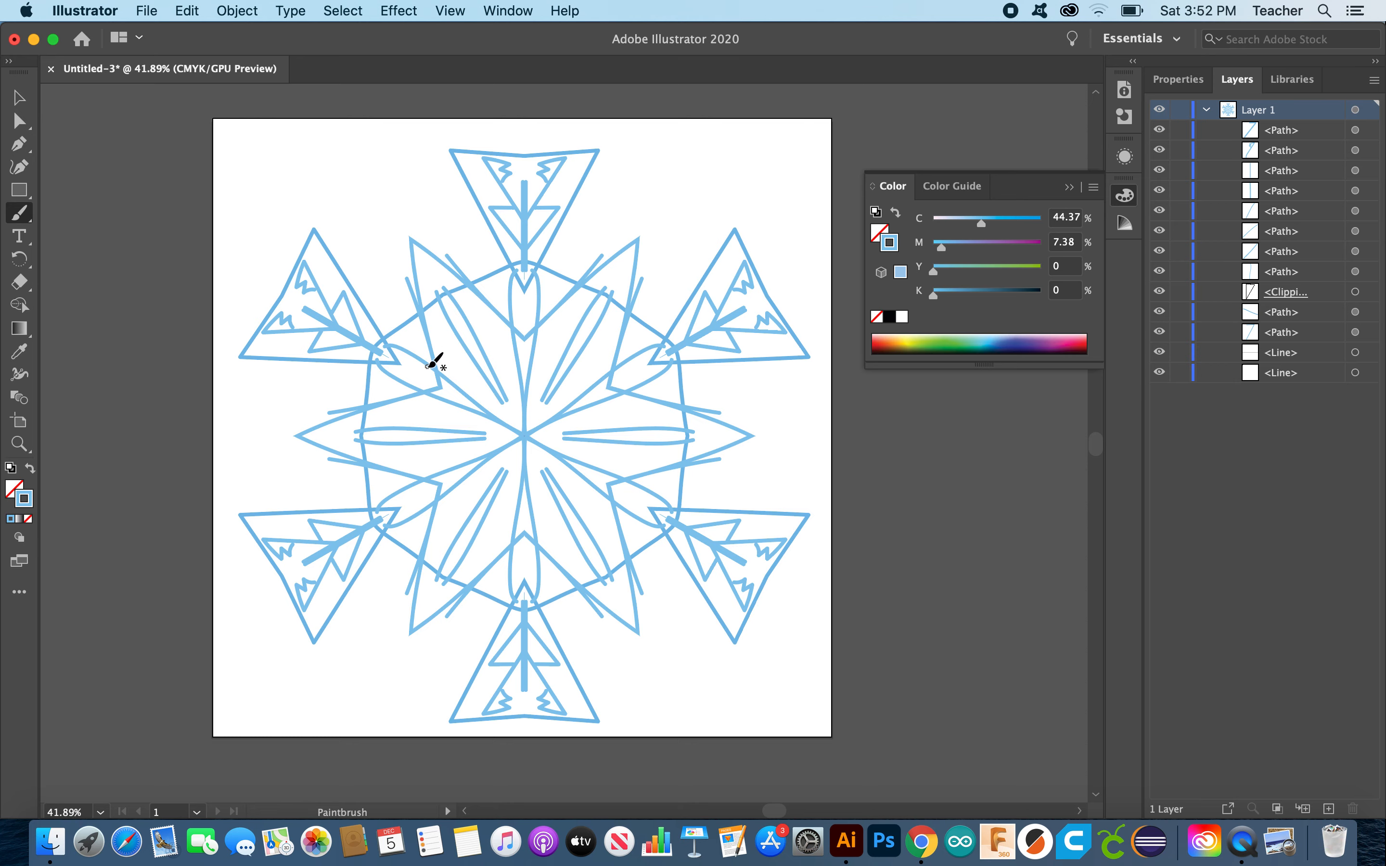
scroll(533, 347, down, 2)
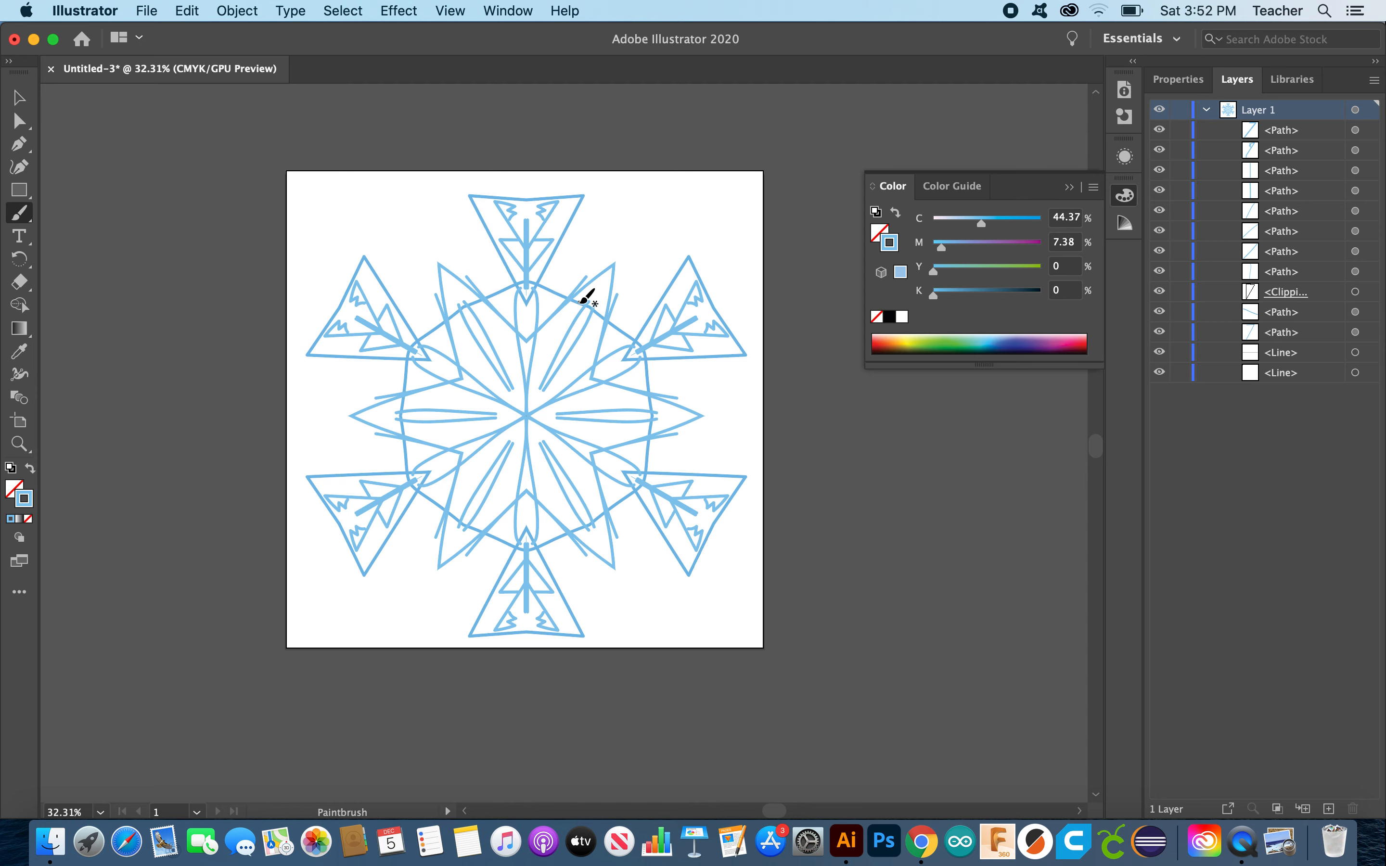
scroll(578, 345, up, 2)
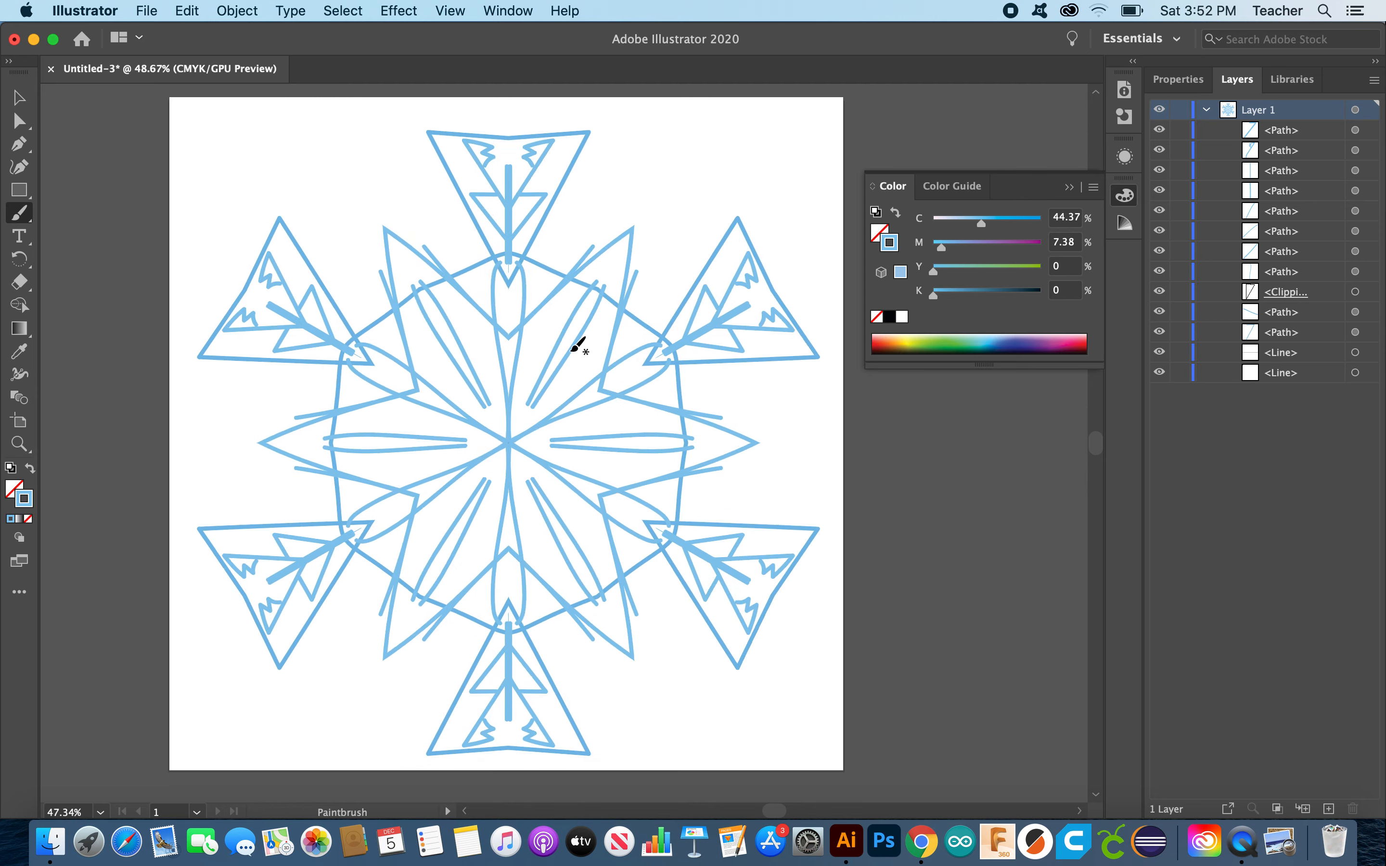
scroll(578, 345, up, 1)
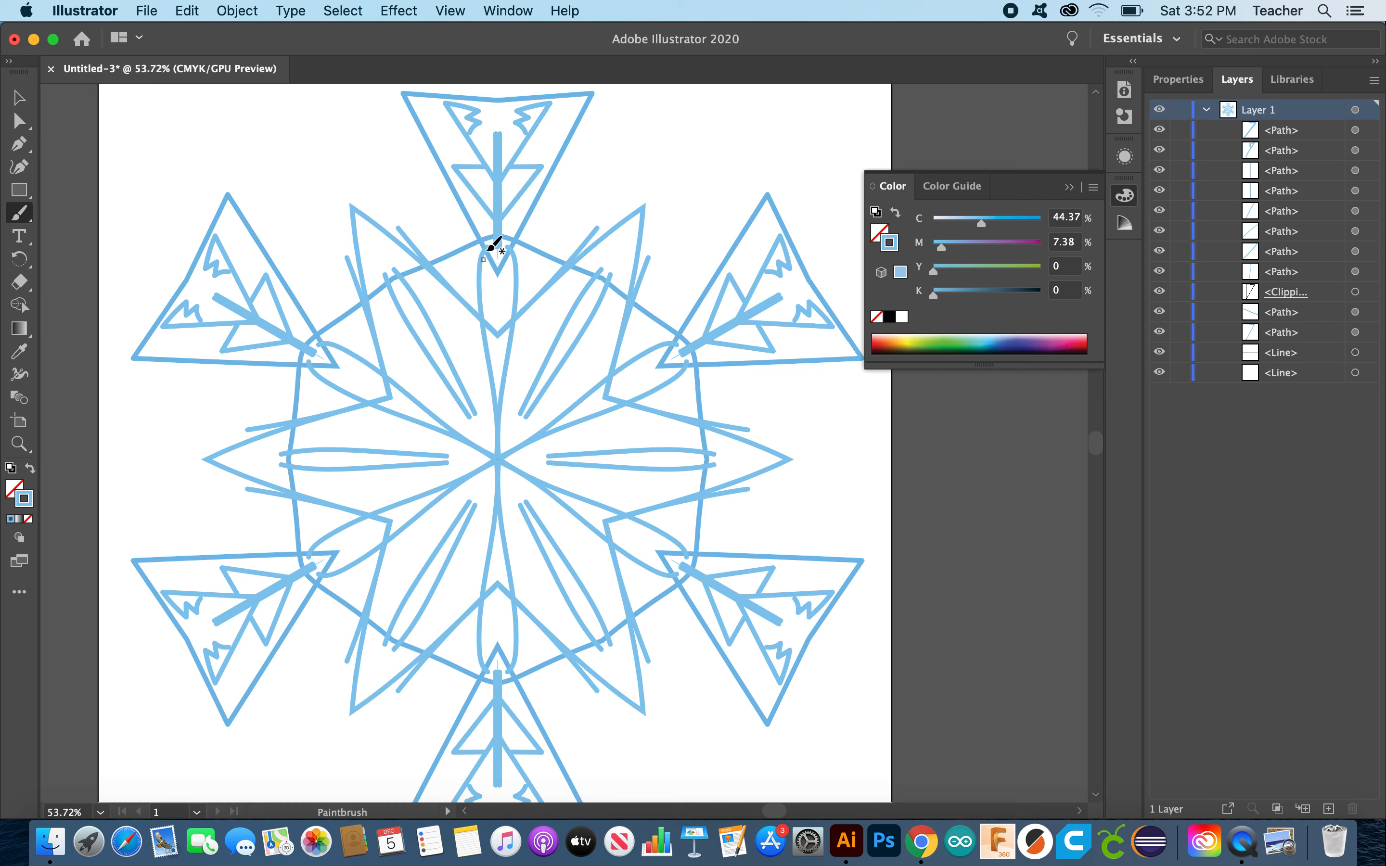
Step: Select the snowflake brush paths, excluding both guide lines and the clipping group, and delete them
click(18, 99)
scroll(263, 293, down, 5)
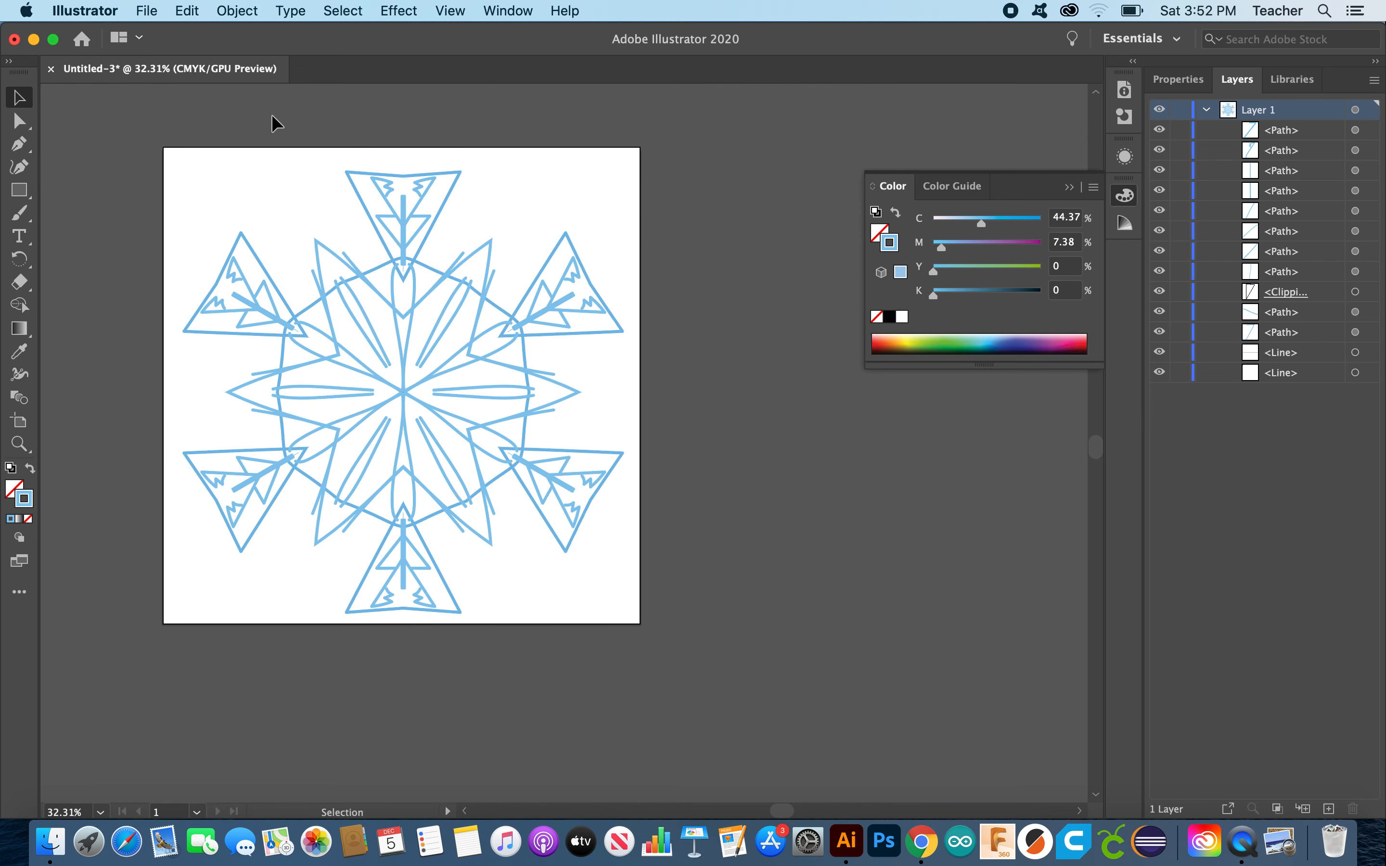
drag(345, 125, 559, 427)
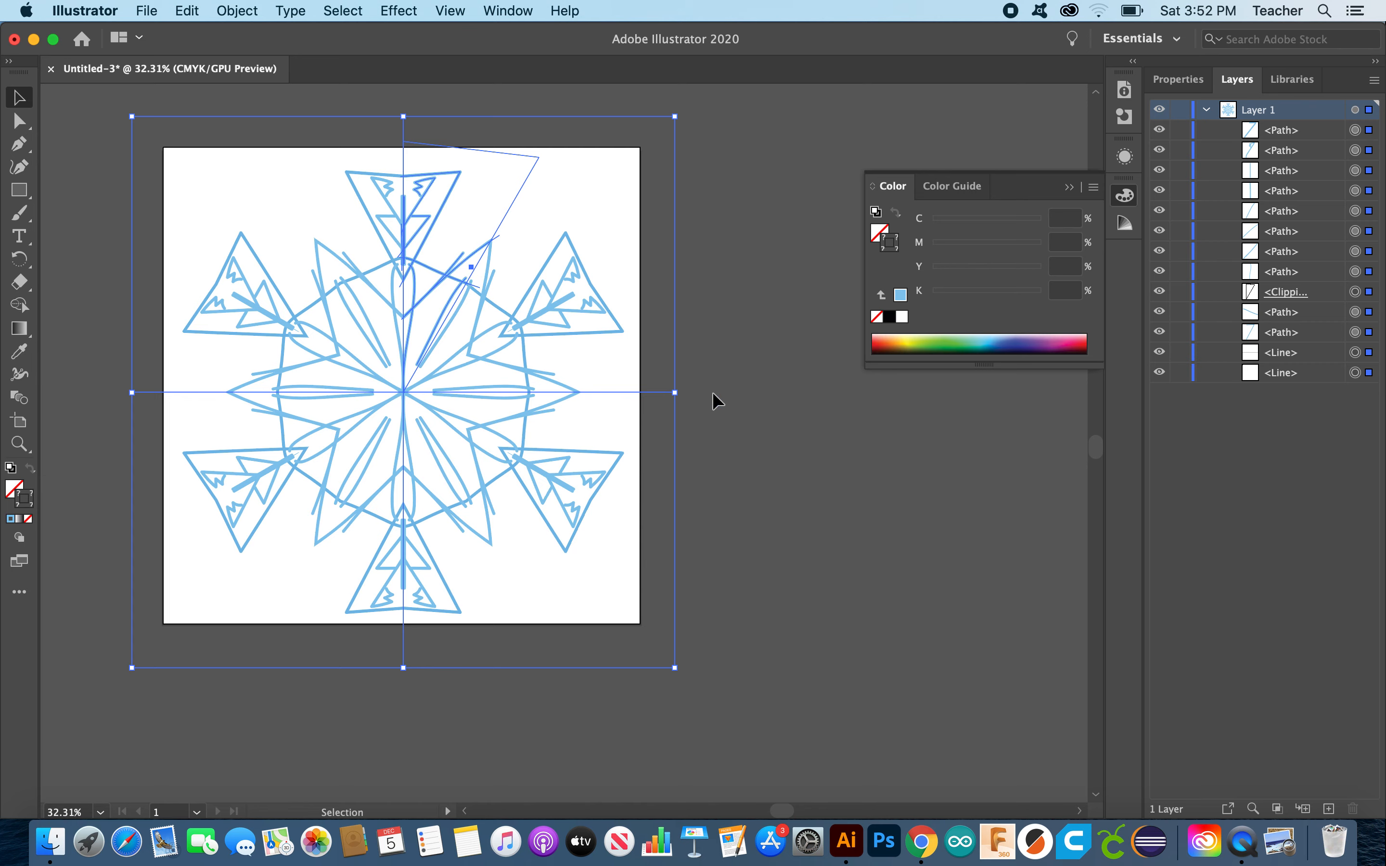
shift+click(659, 391)
shift+click(401, 132)
shift+click(498, 152)
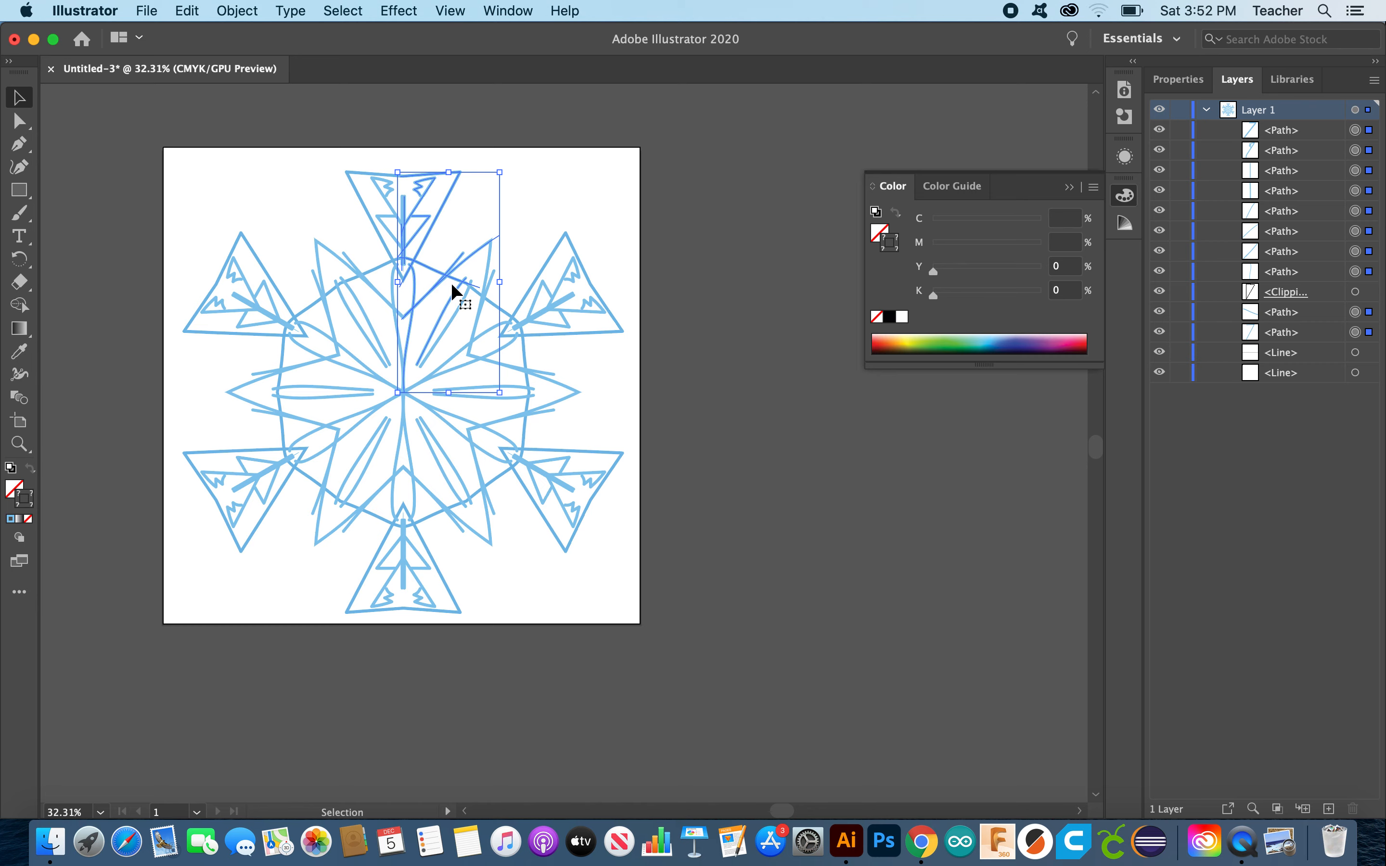
key(Delete)
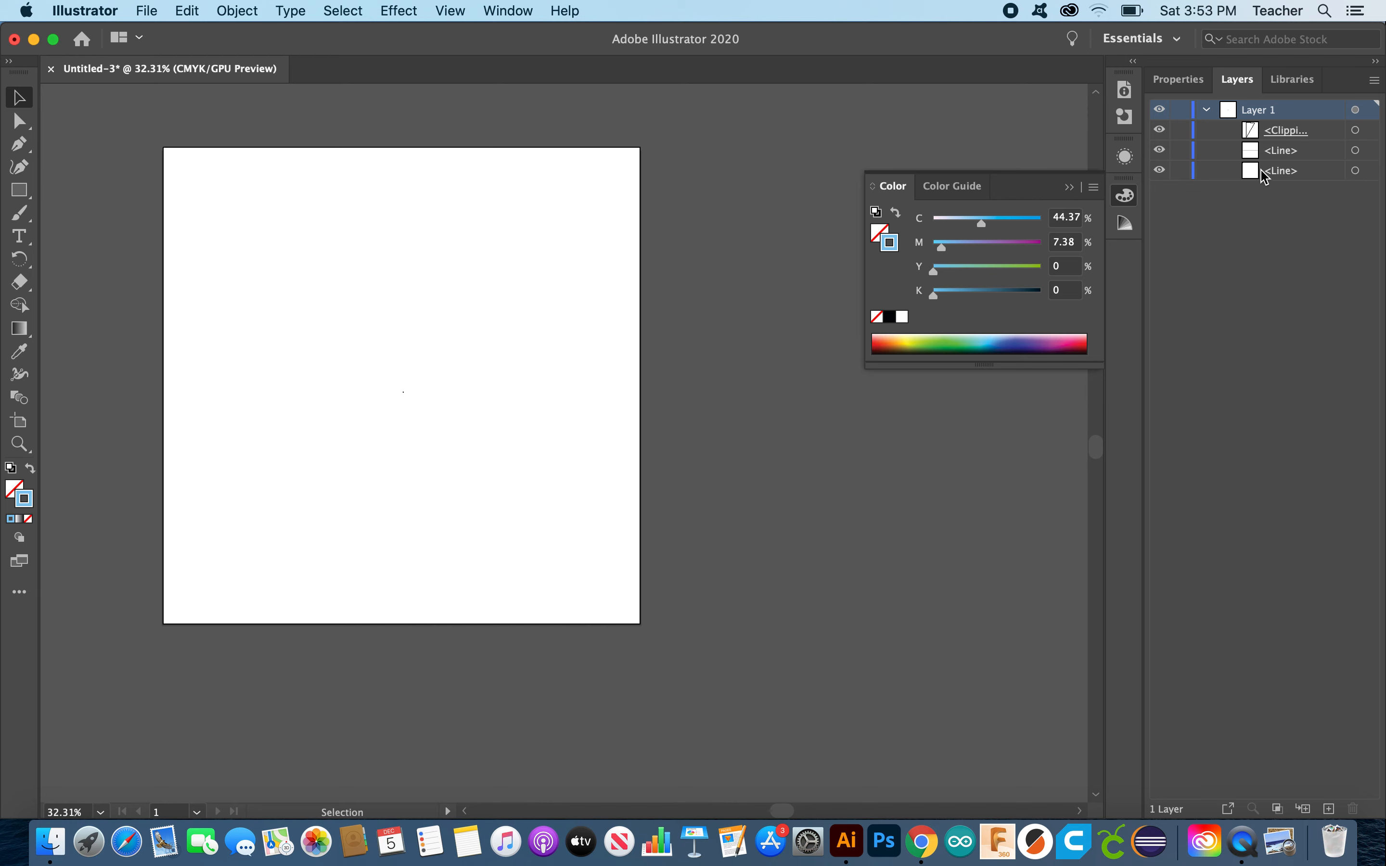
Step: Raise the Paintbrush stroke weight, then paint an upward spoke and a connecting stroke from the centre
click(15, 220)
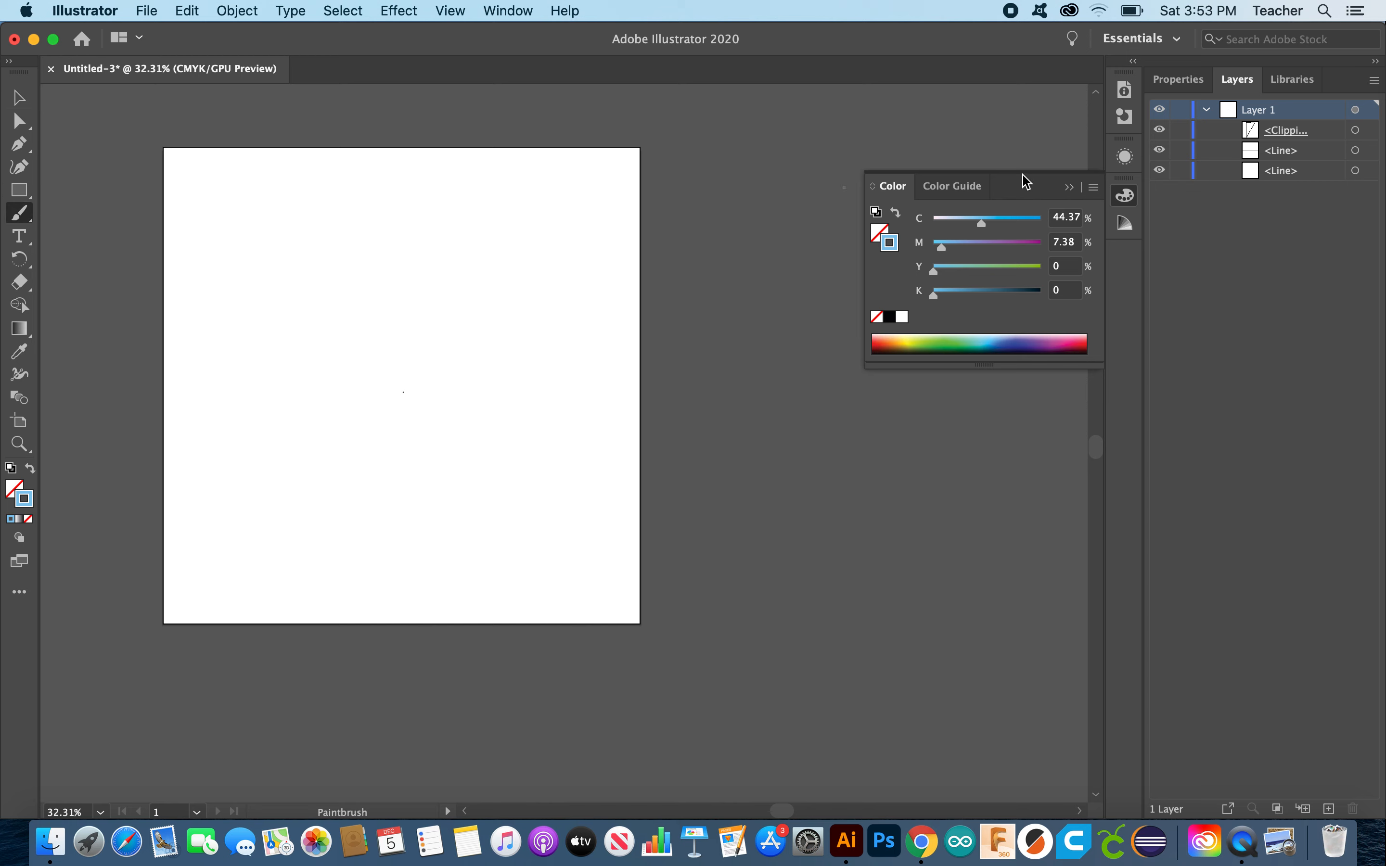
click(1181, 79)
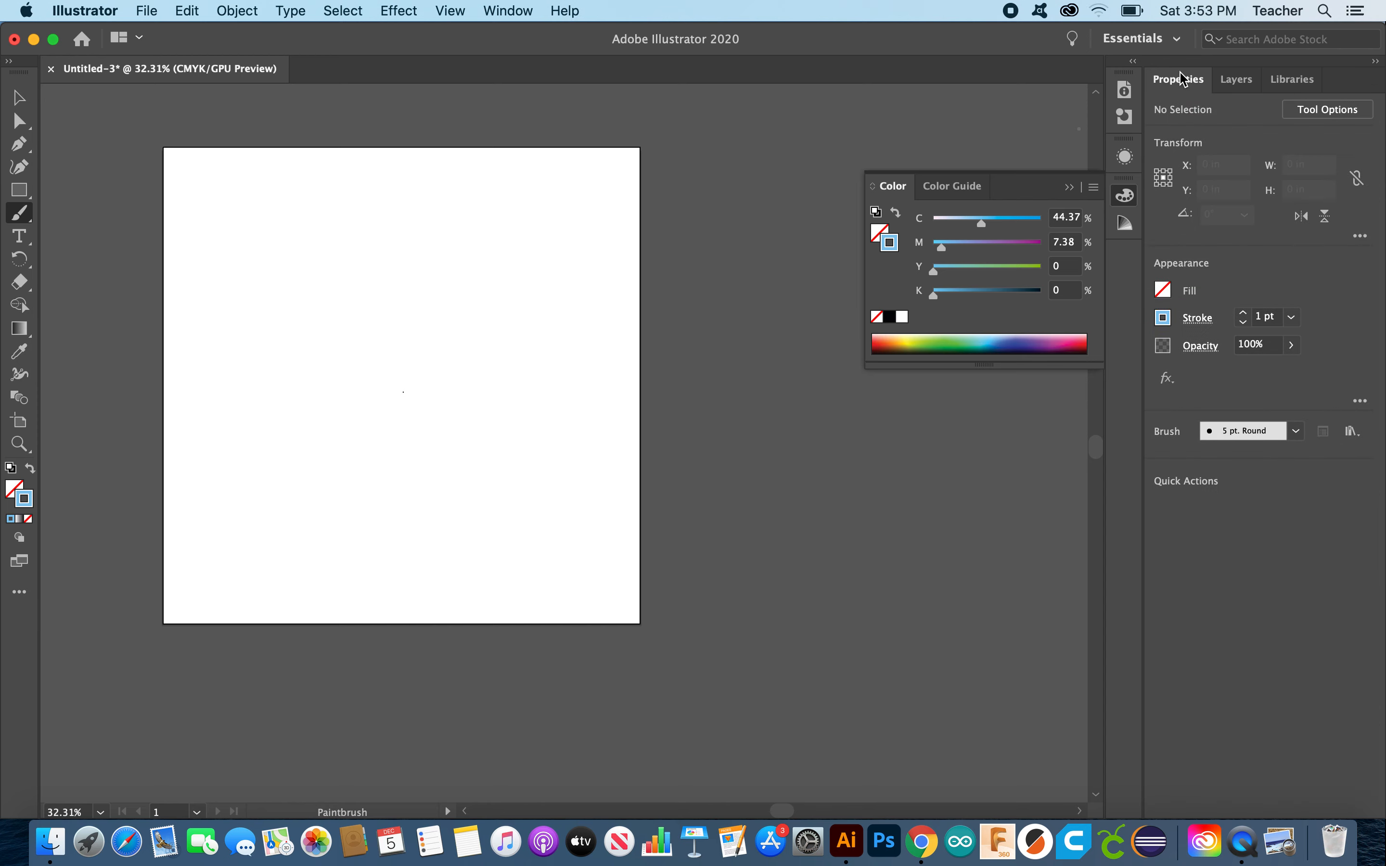
click(1243, 311)
click(1242, 312)
click(1243, 312)
drag(404, 391, 422, 229)
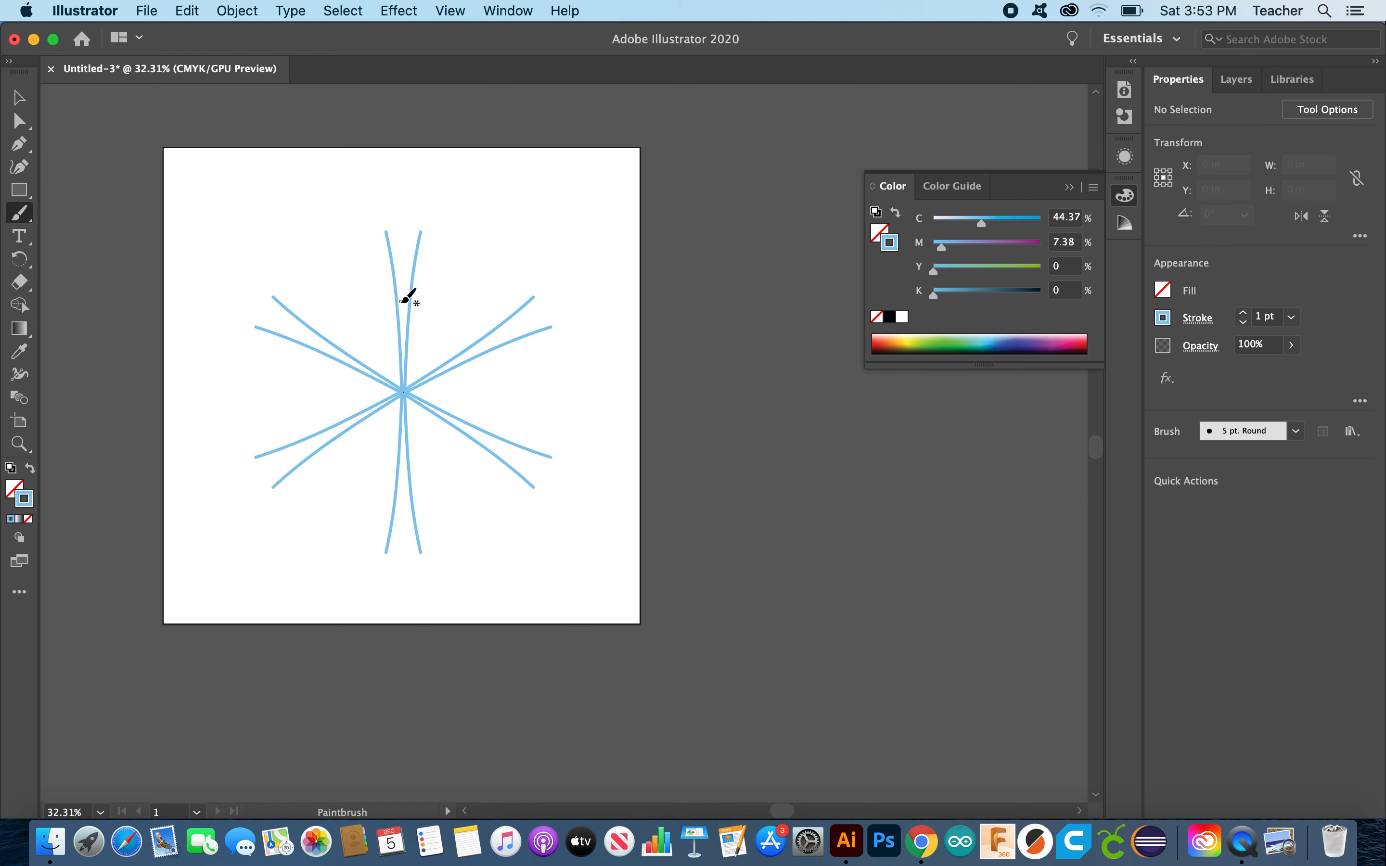
drag(403, 297, 512, 284)
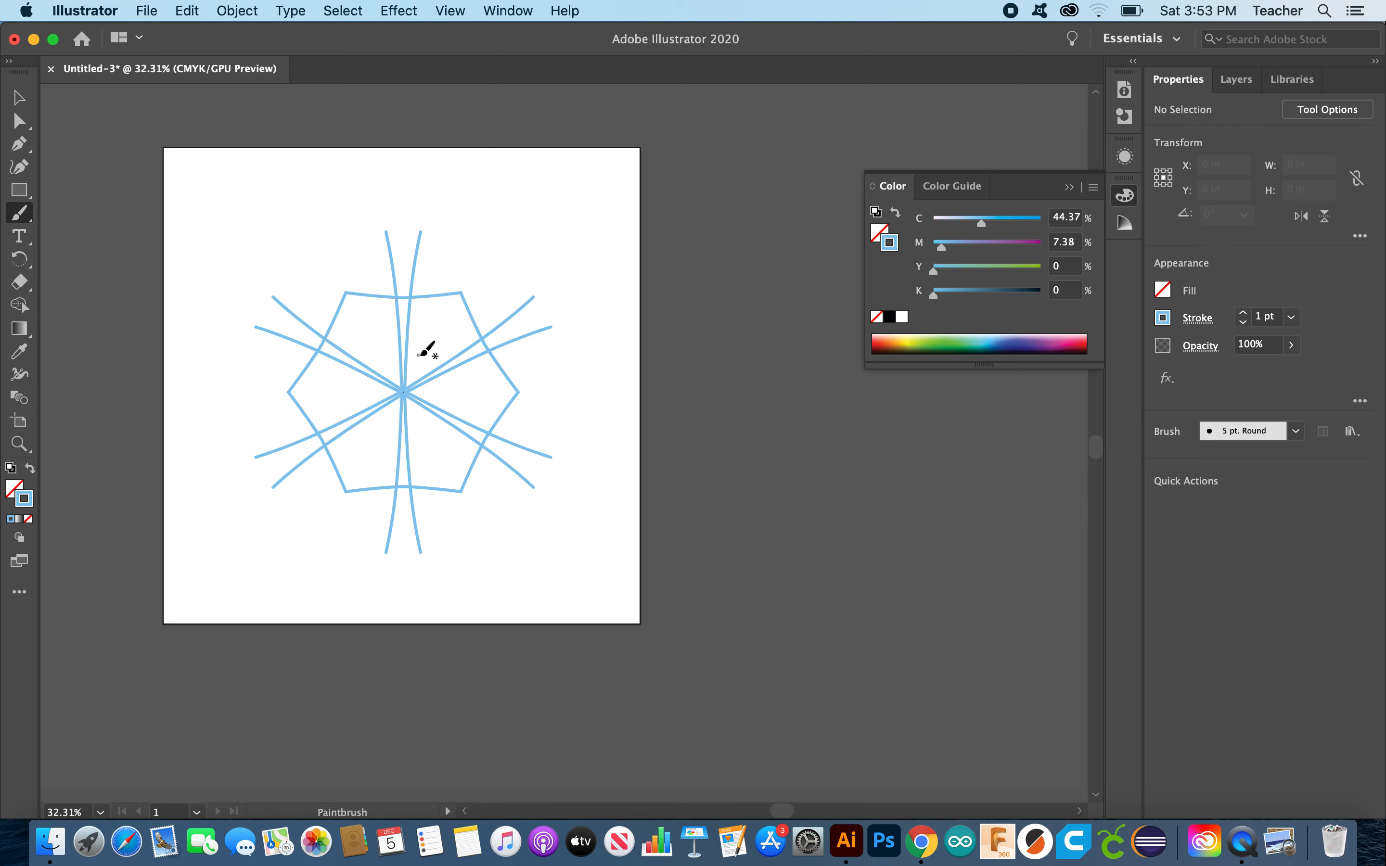
Step: Select the two curved star paths and raise their stroke weight to 5 pt
click(19, 99)
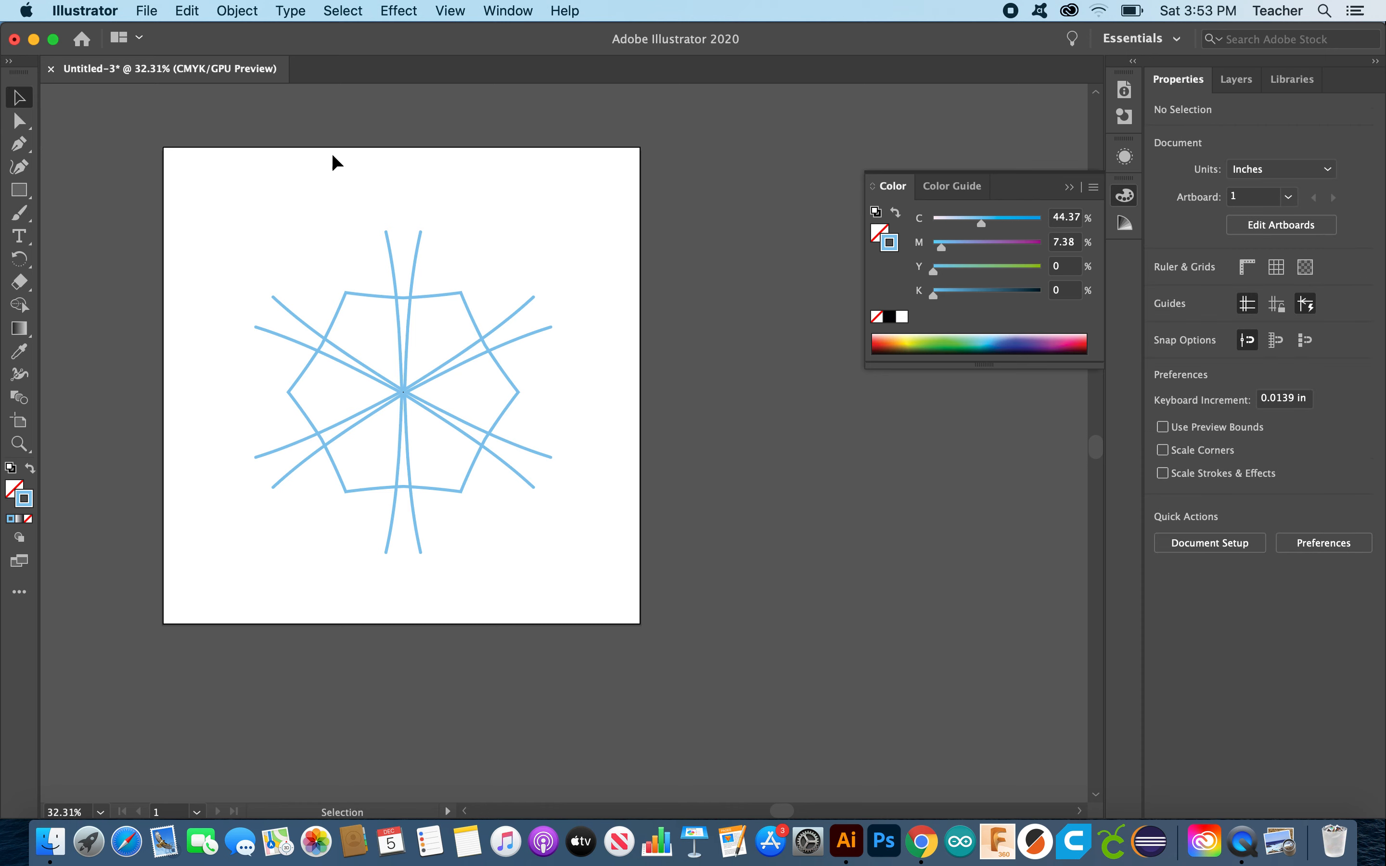
click(416, 277)
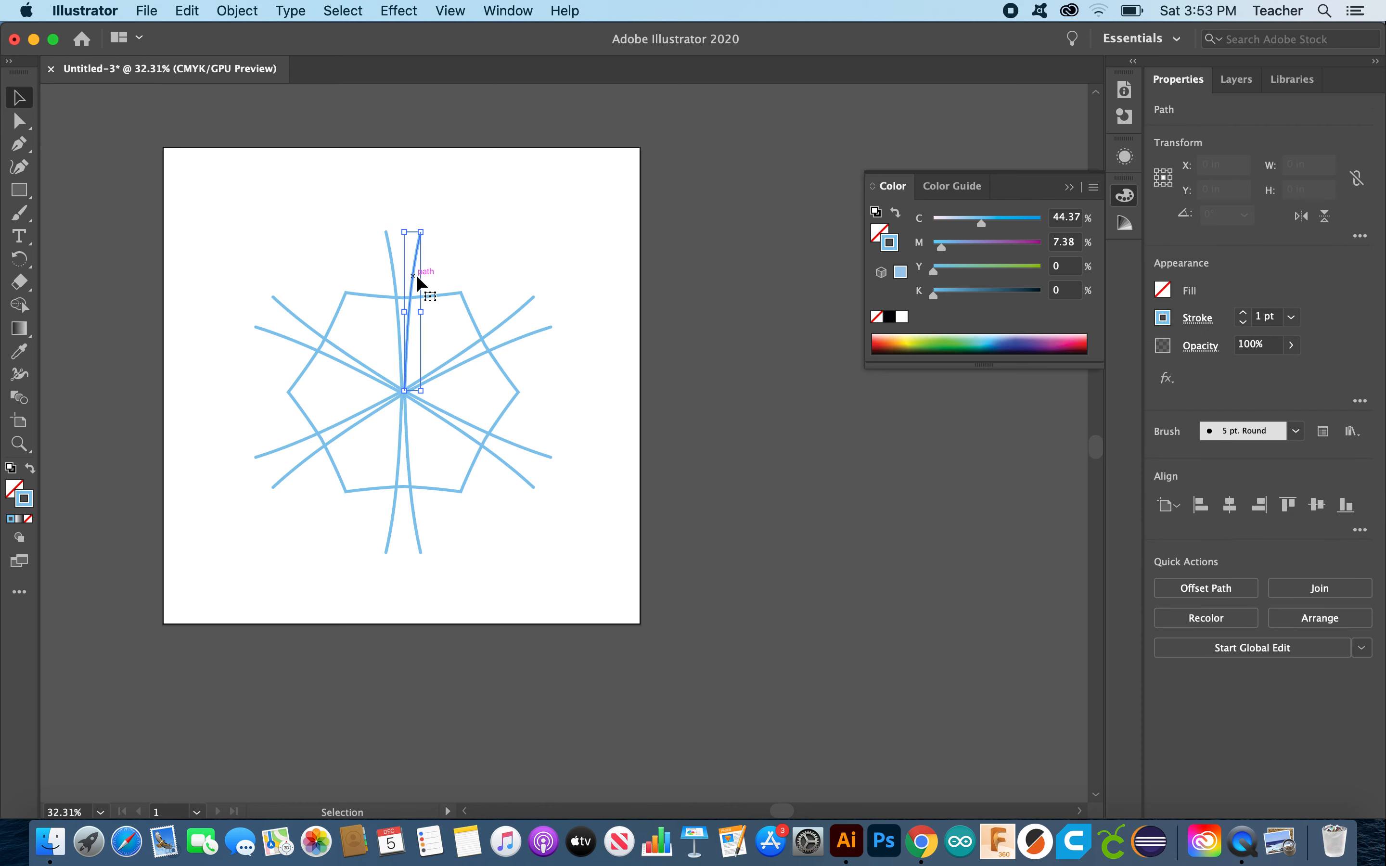
shift+click(443, 299)
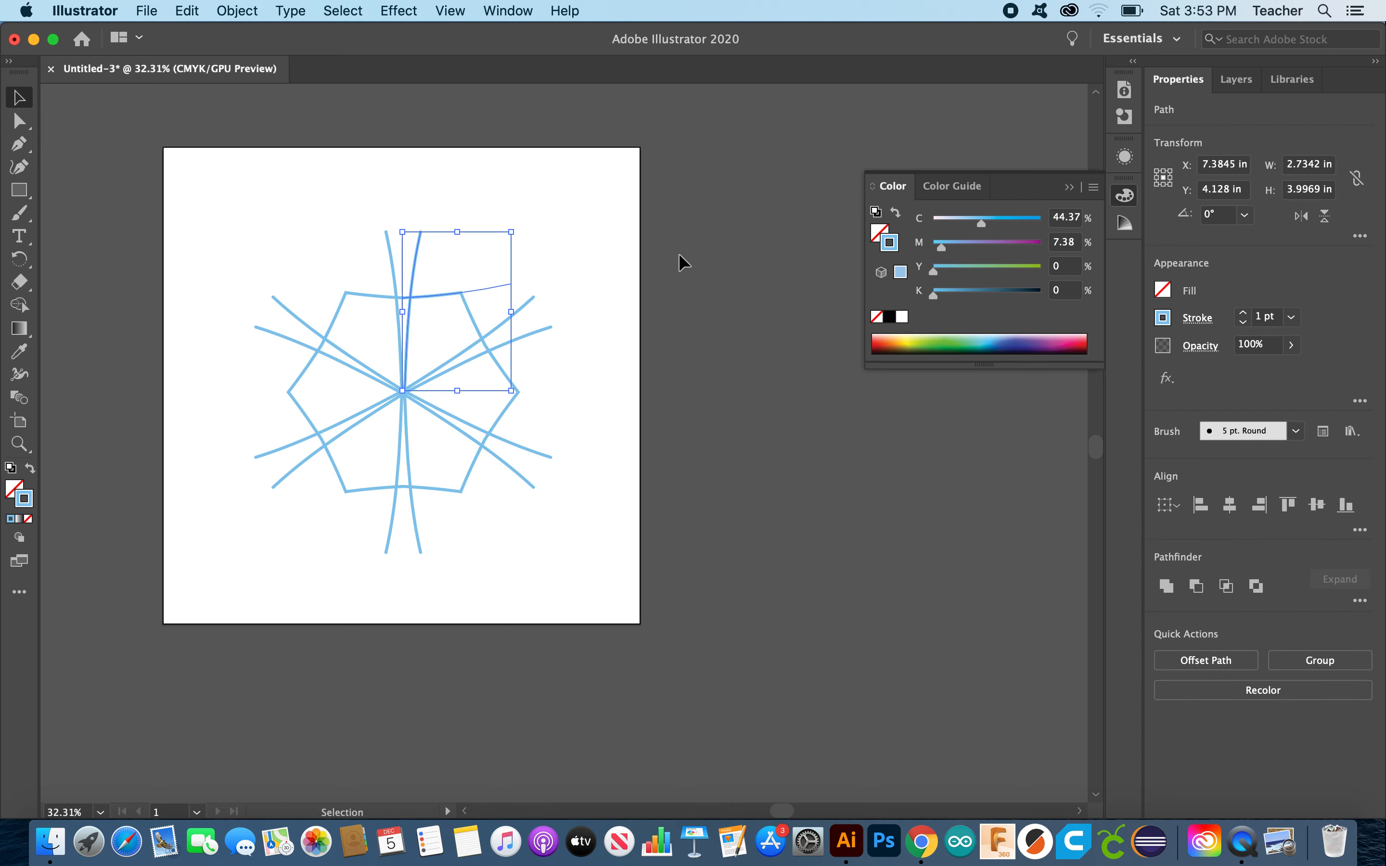
click(1243, 313)
click(1244, 313)
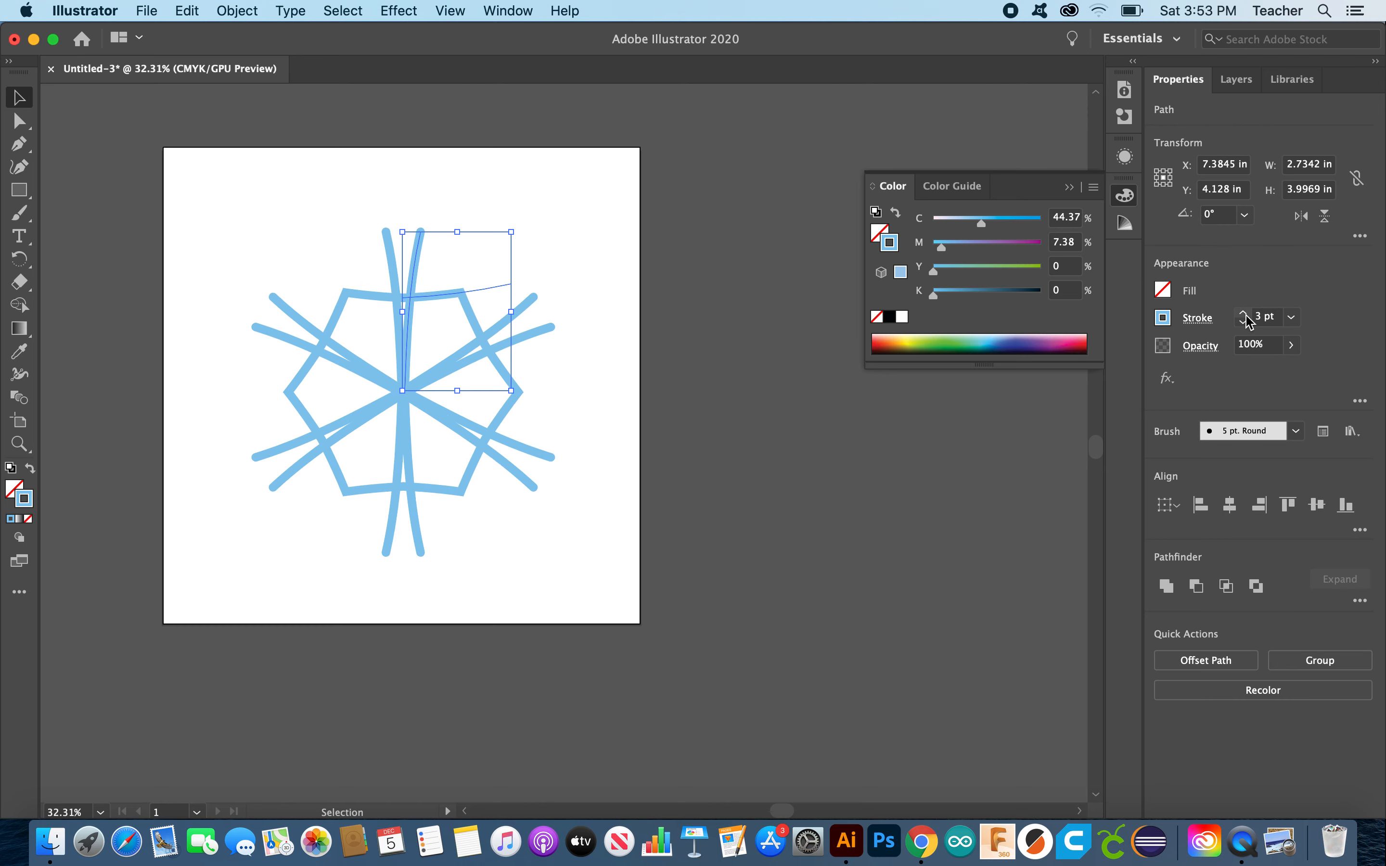
click(1244, 313)
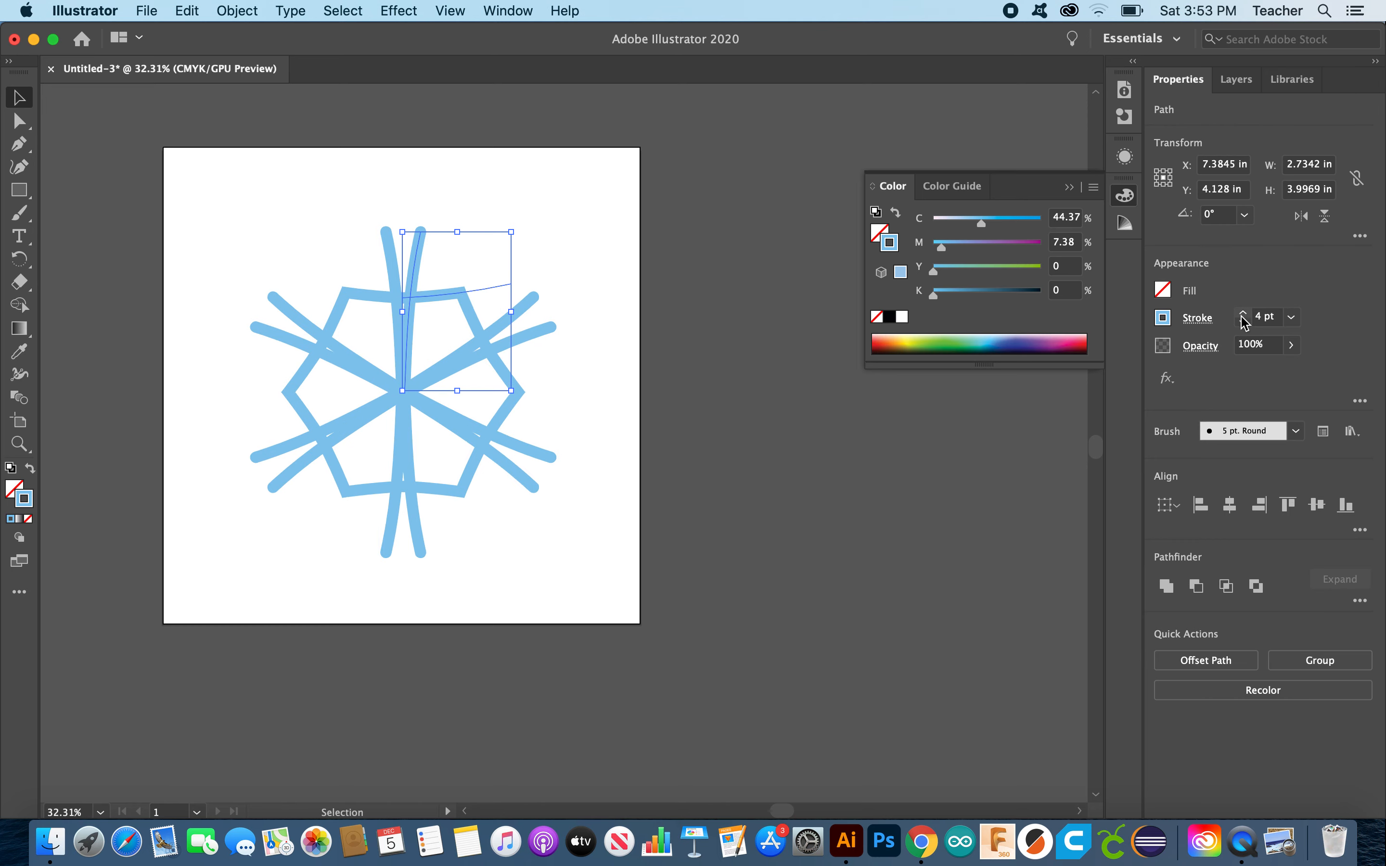
click(1244, 313)
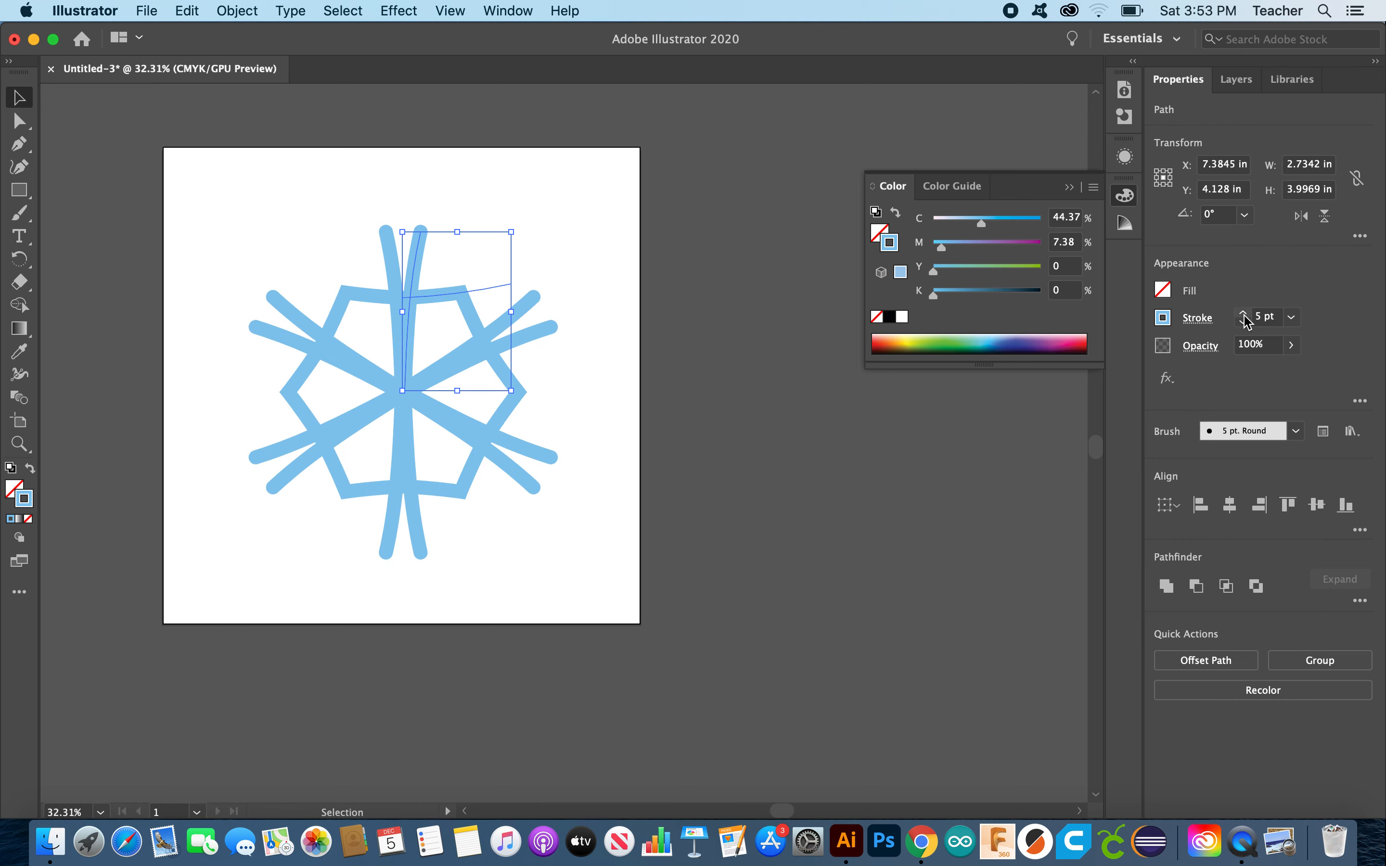
click(19, 213)
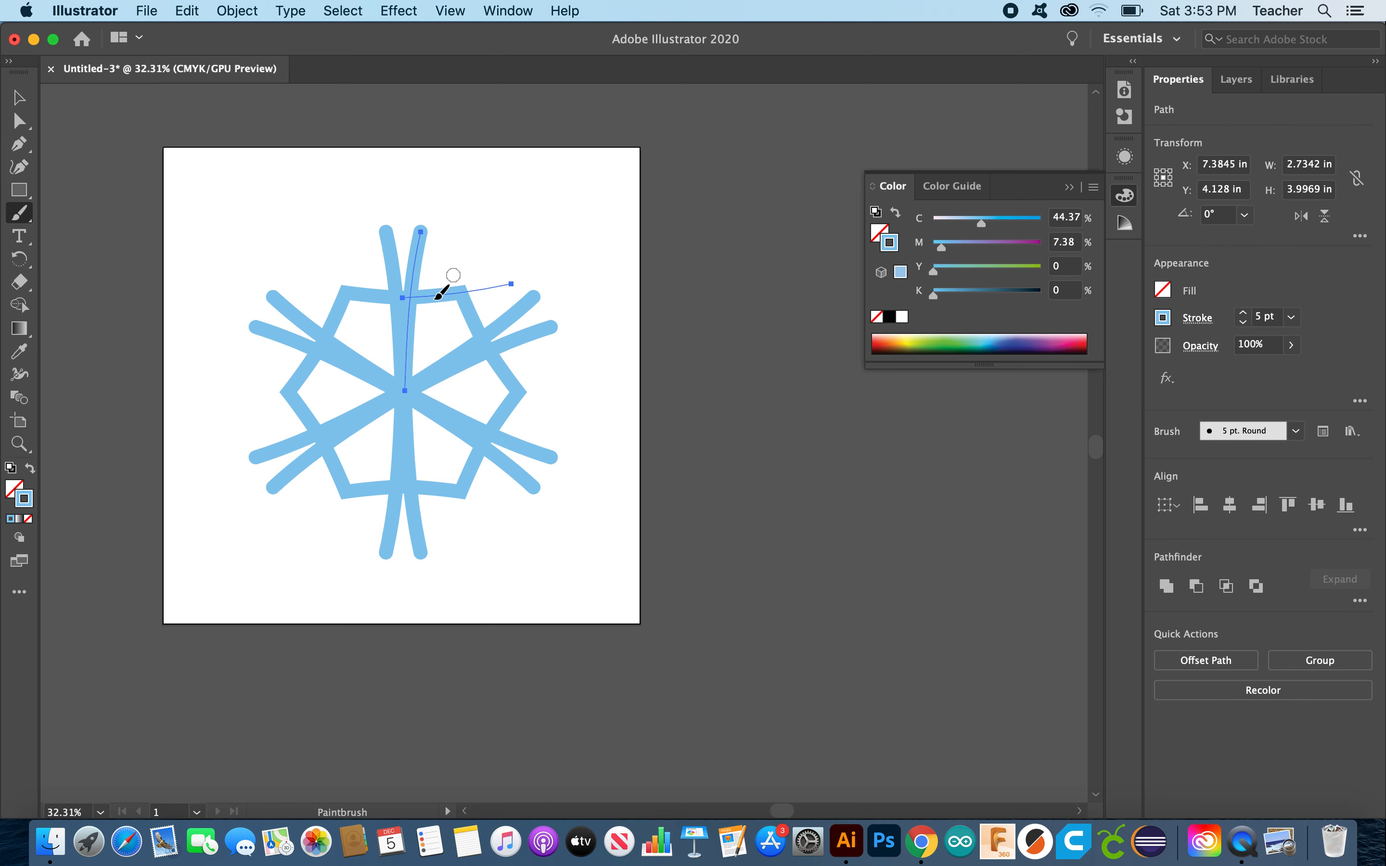
Step: Paint pointed arm tips and a dot with a spoke toward the centre using thick brush strokes
drag(444, 318, 468, 280)
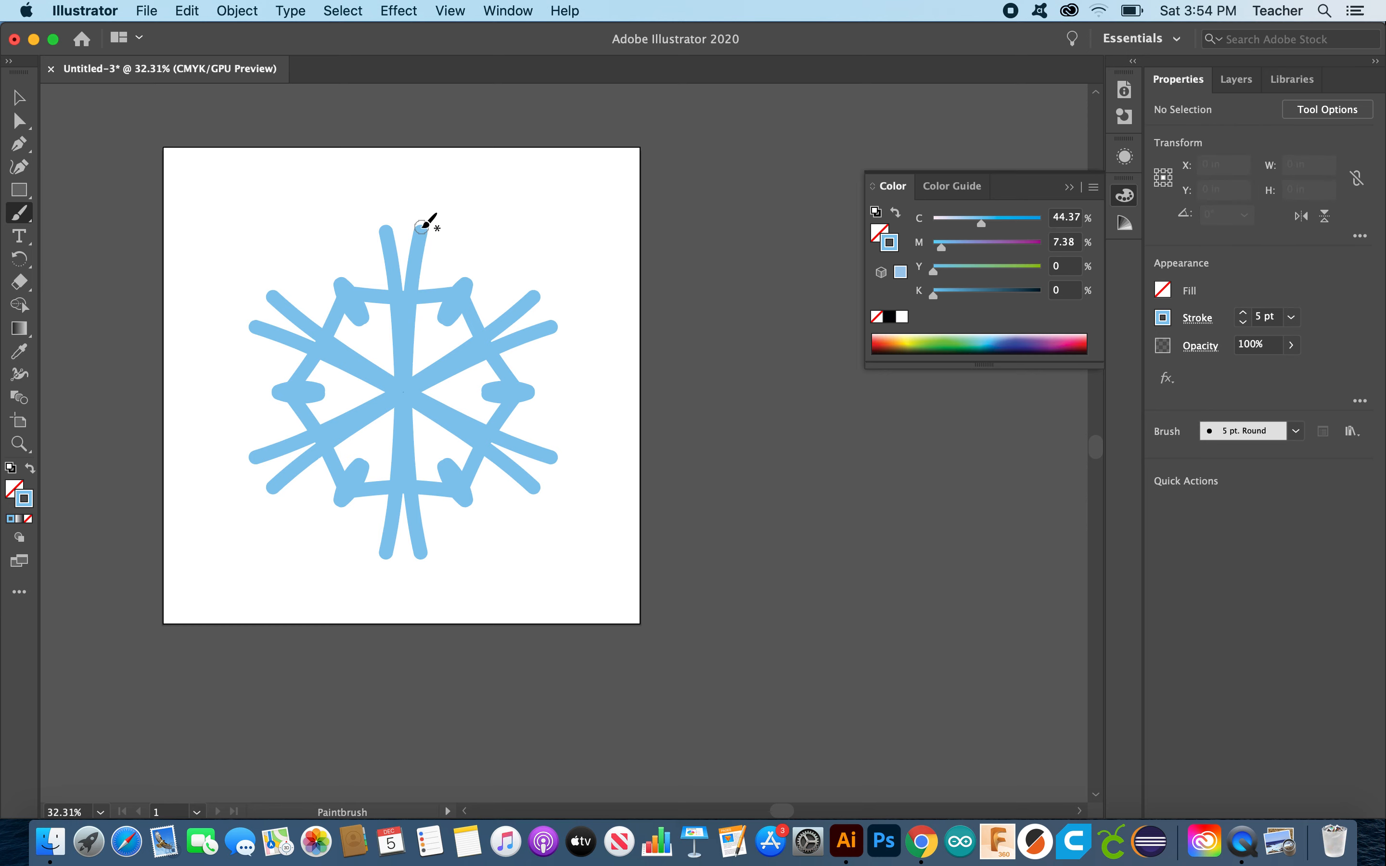
mouse_move(421, 226)
mouse_down()
mouse_move(371, 180)
mouse_move(385, 228)
mouse_up()
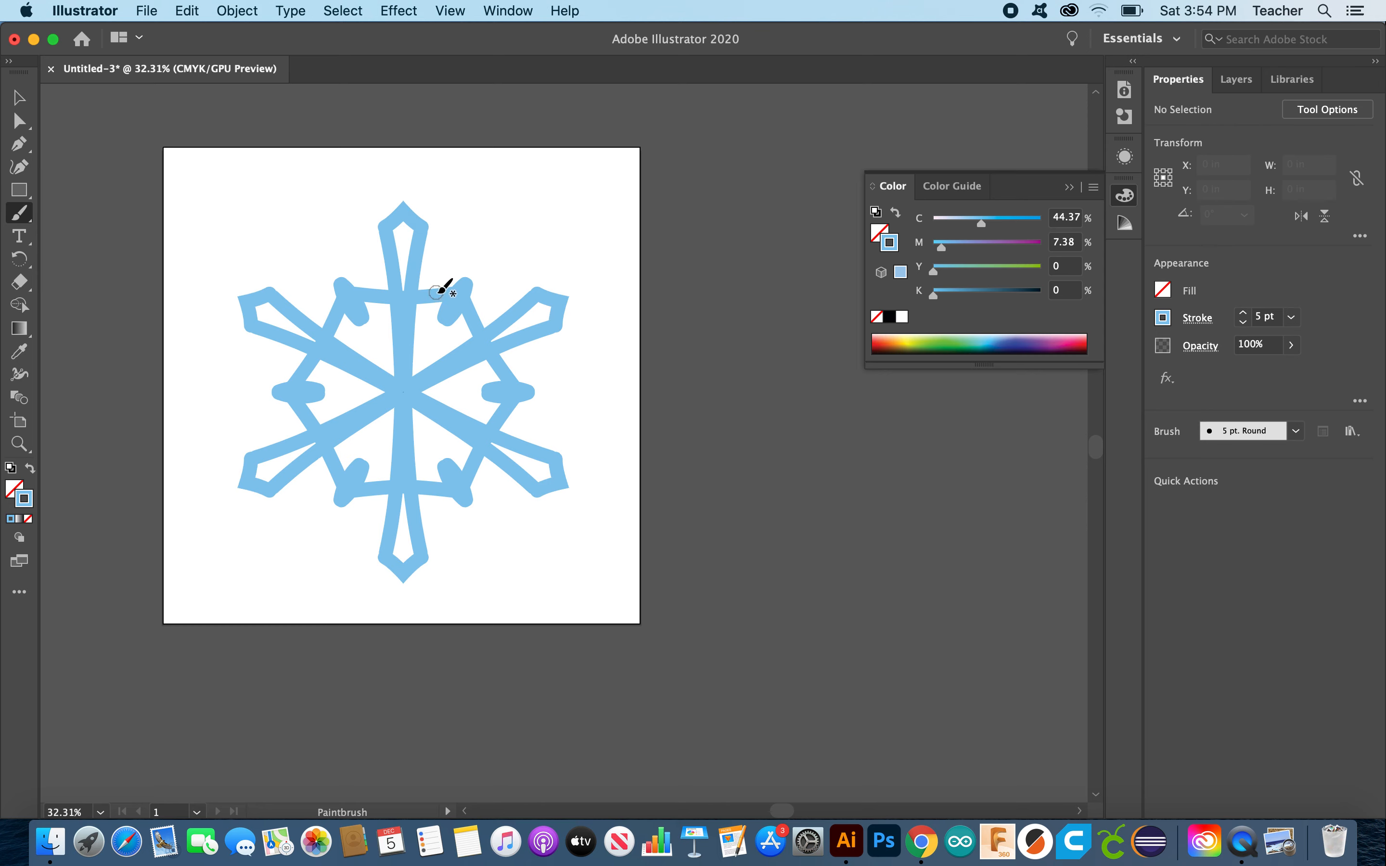
click(433, 343)
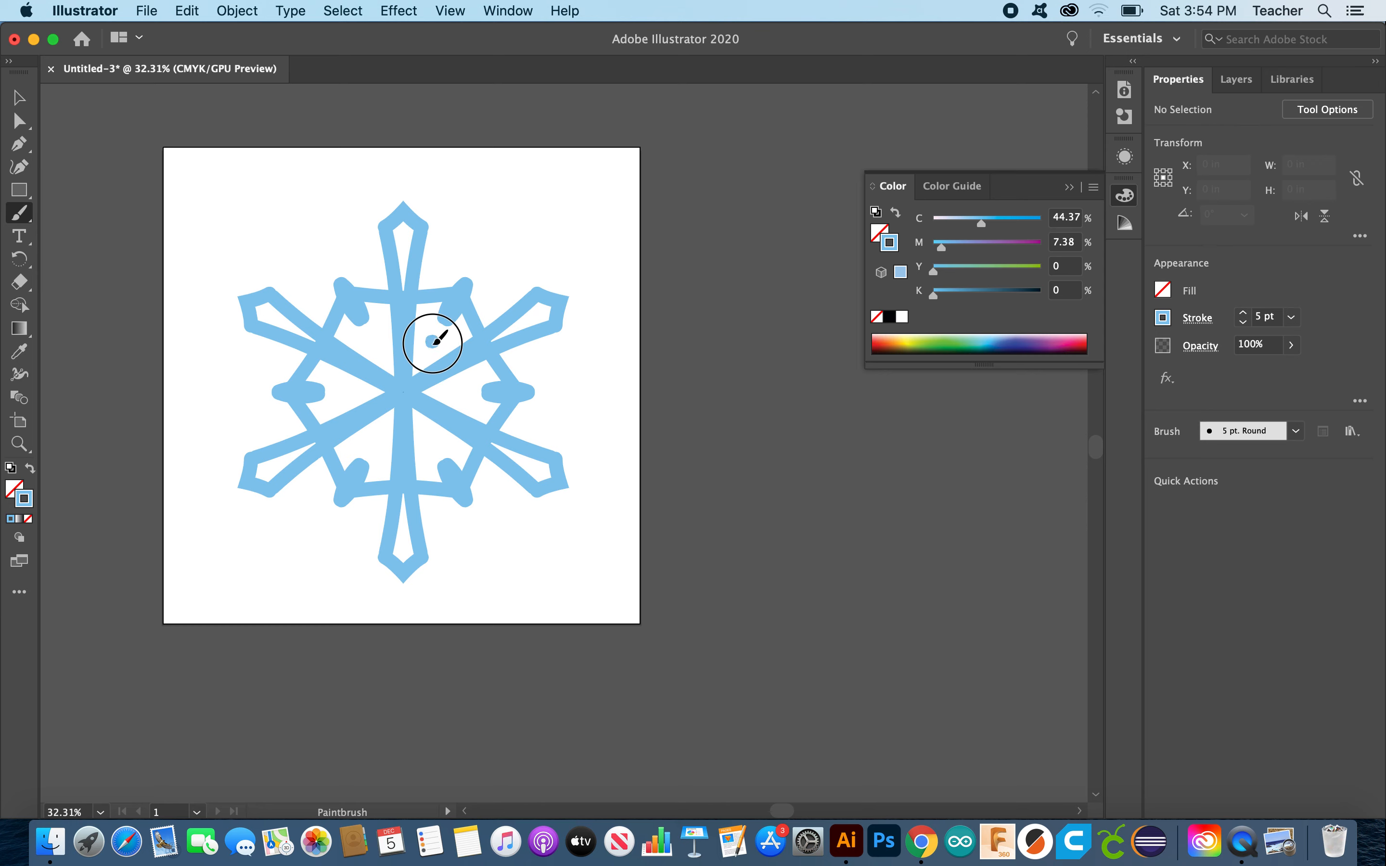
drag(434, 343, 405, 378)
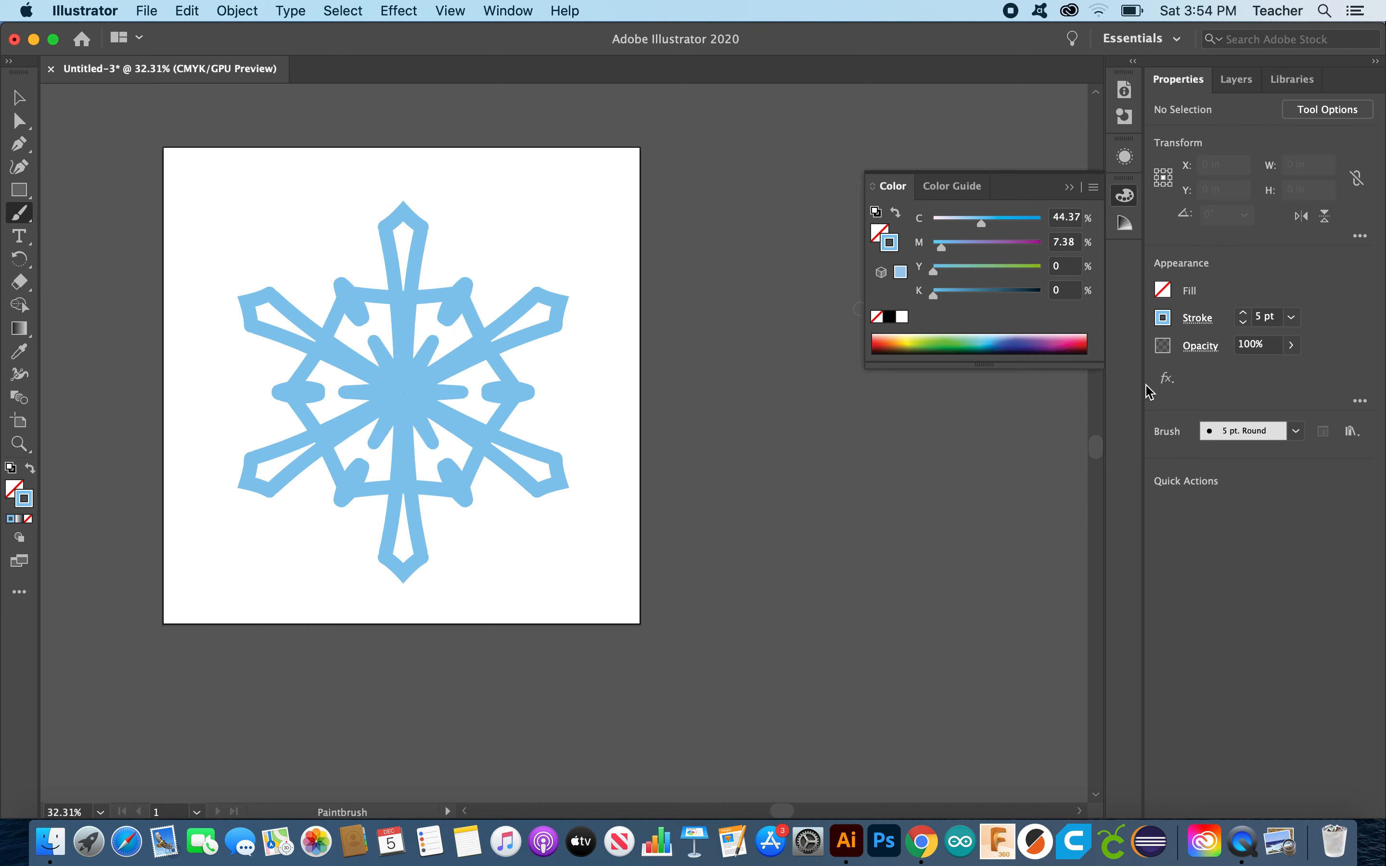
Step: At 3 pt brush weight, paint V-shaped branches on the top arm, discarding the last tip extension
click(1242, 324)
drag(446, 244, 416, 295)
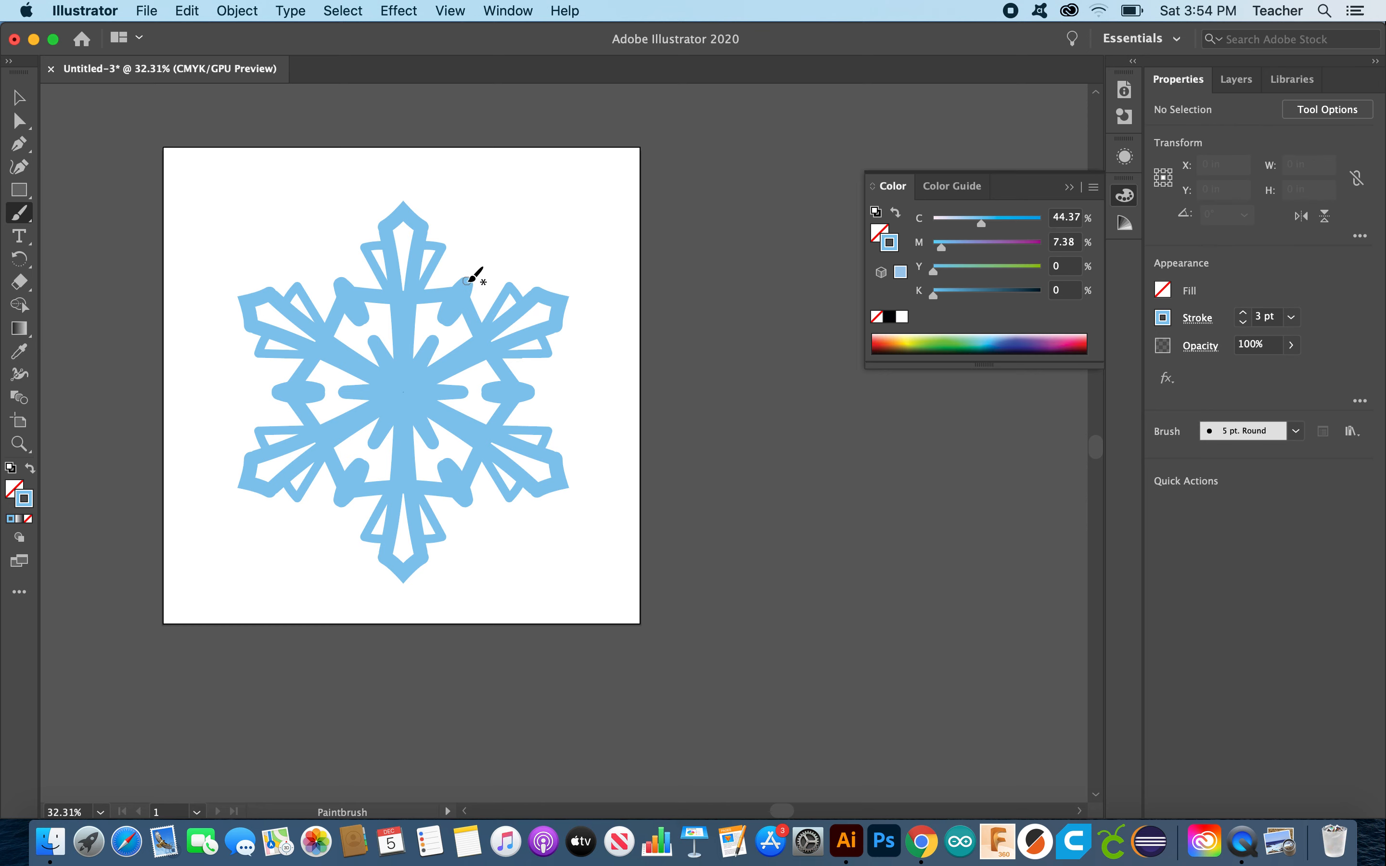
drag(467, 281, 476, 264)
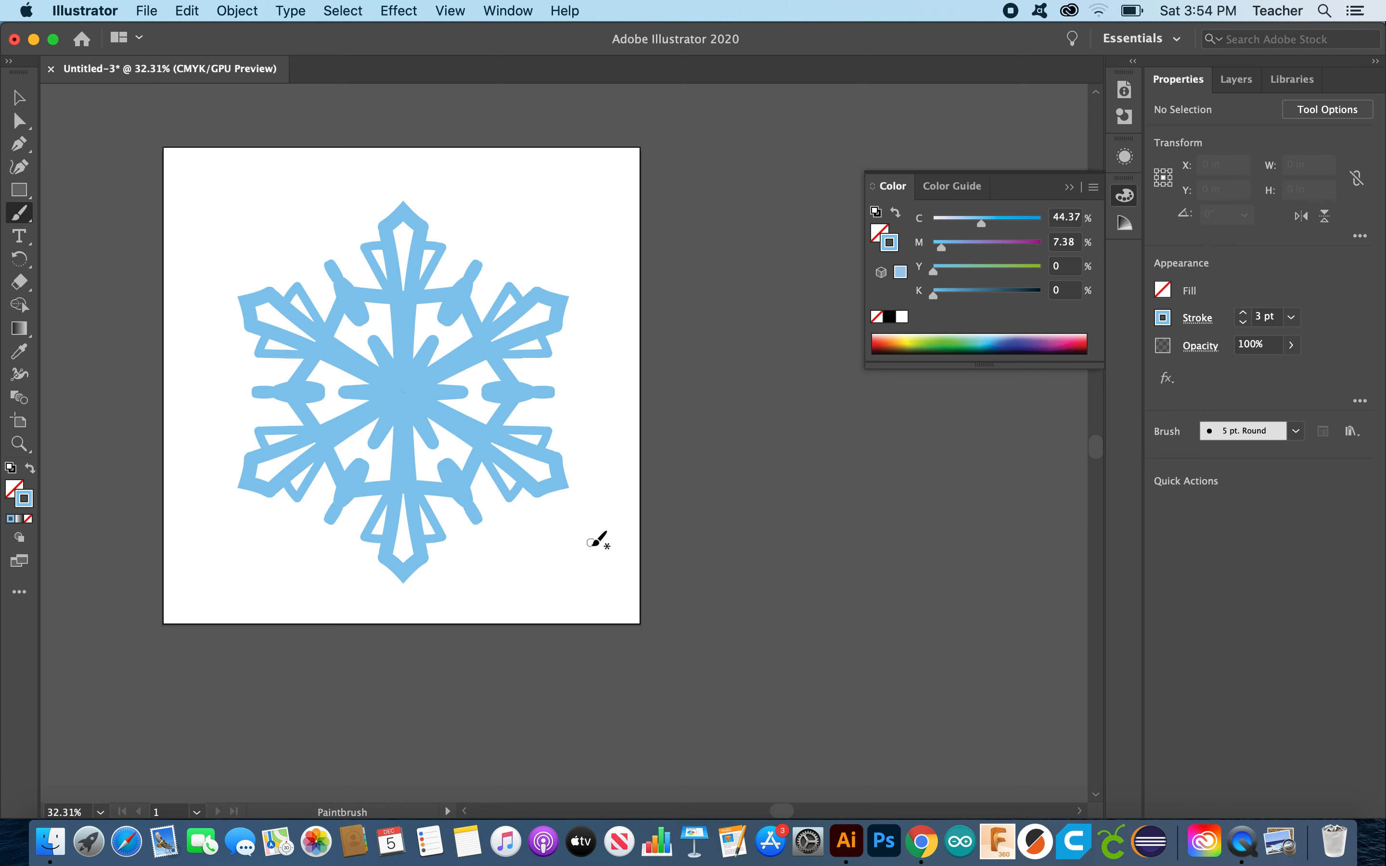
key(super+z)
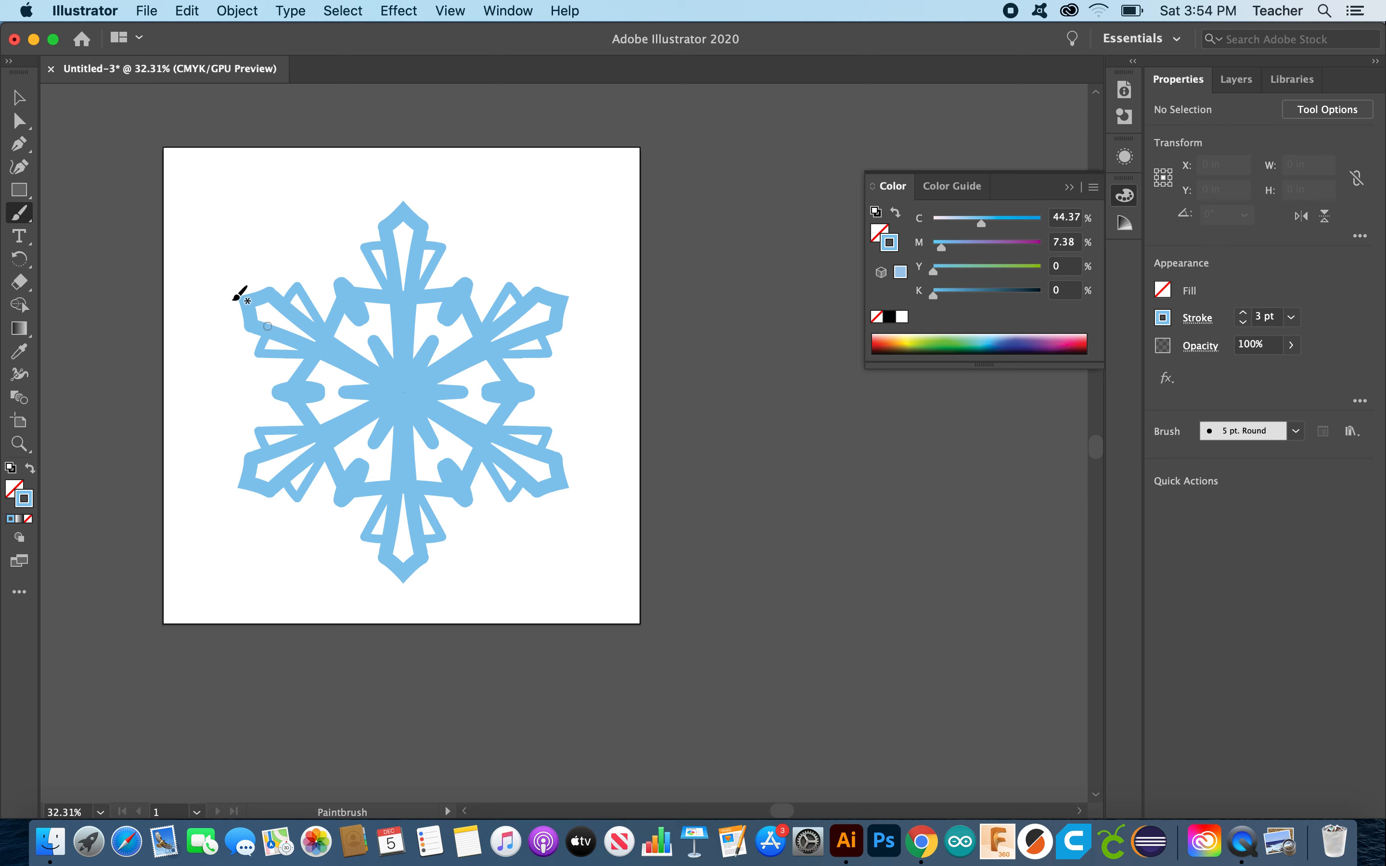
Step: Thin the small centre stroke to 4 pt and shorten the short centre line segment
click(19, 97)
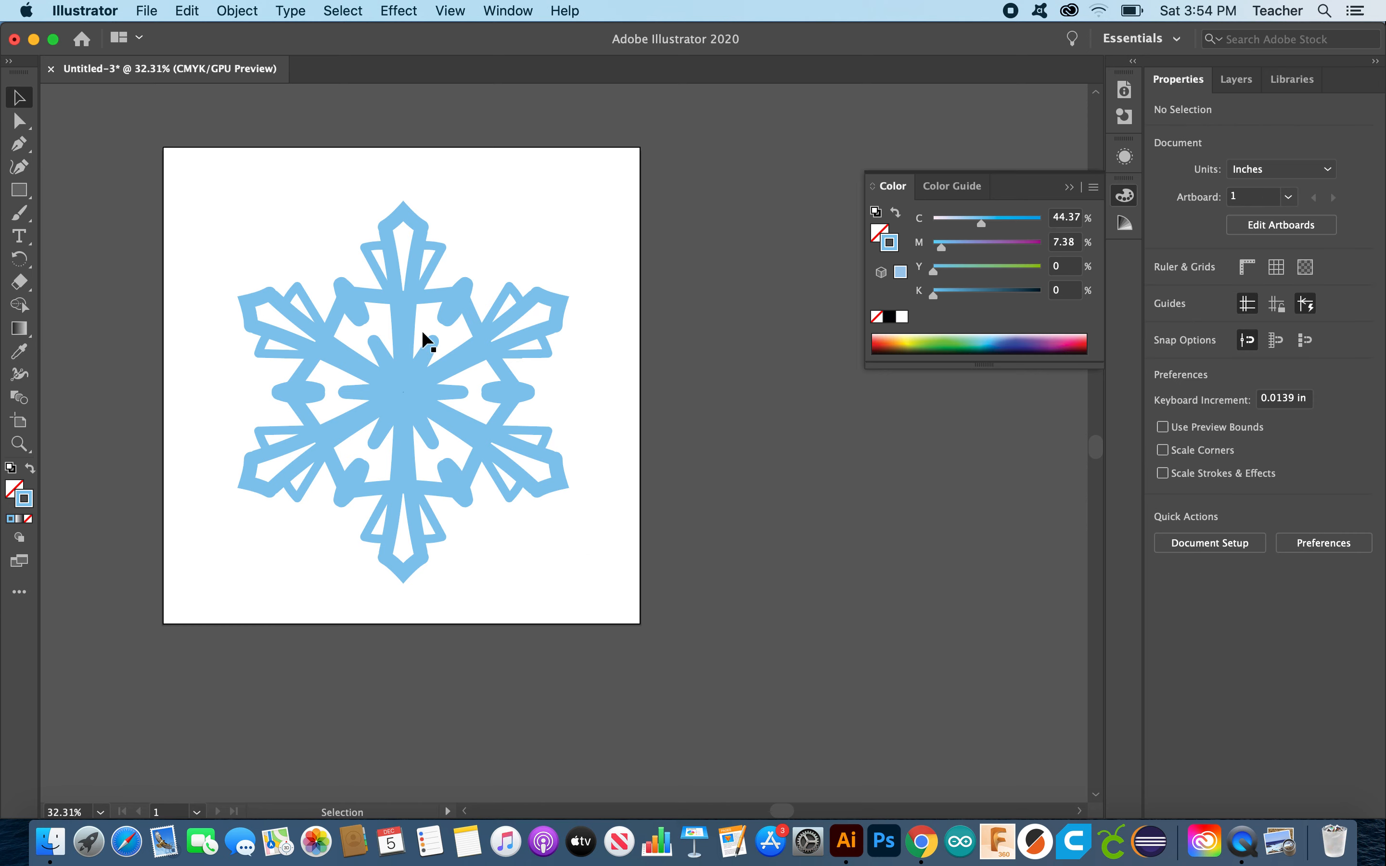
click(430, 343)
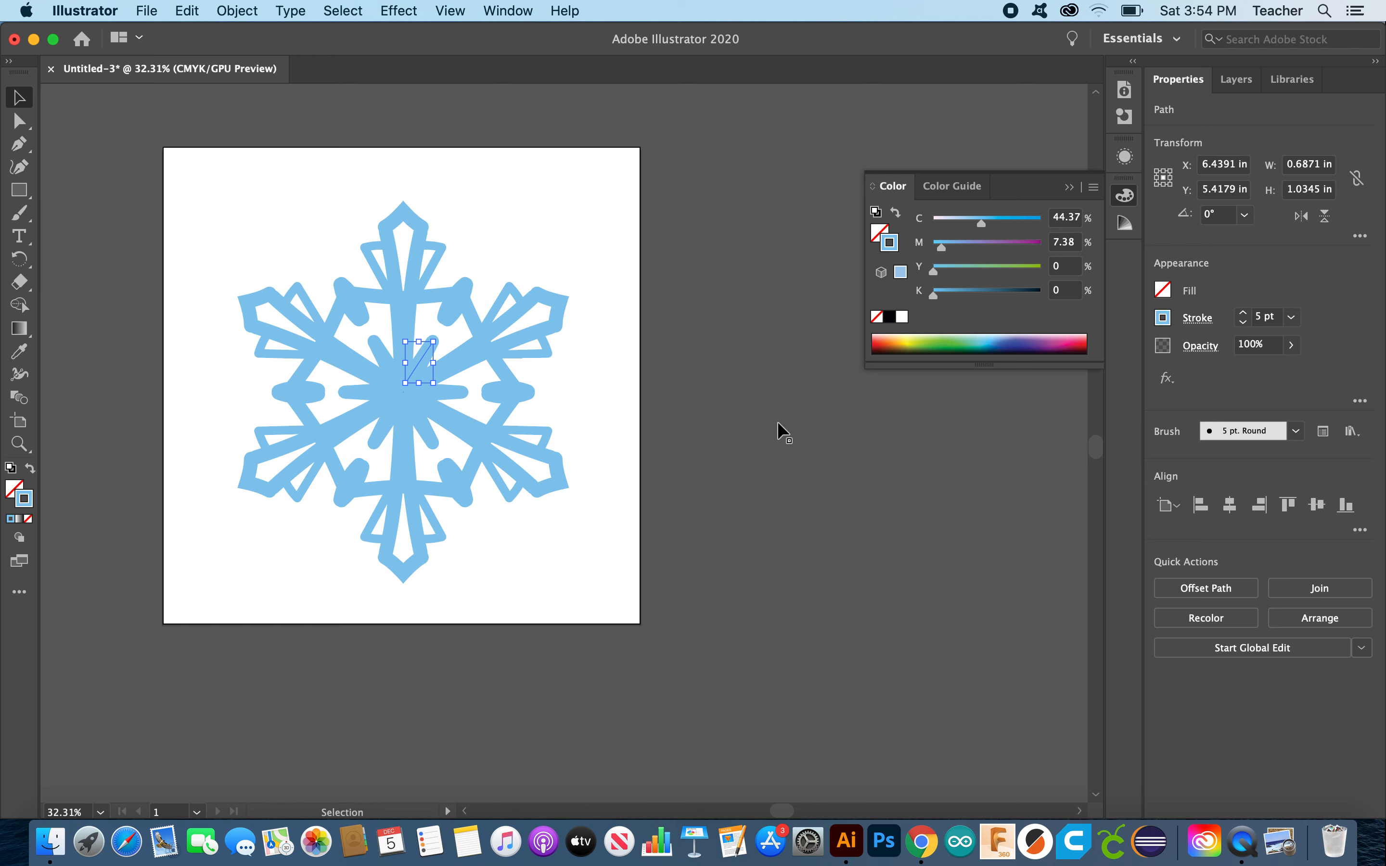
click(1244, 323)
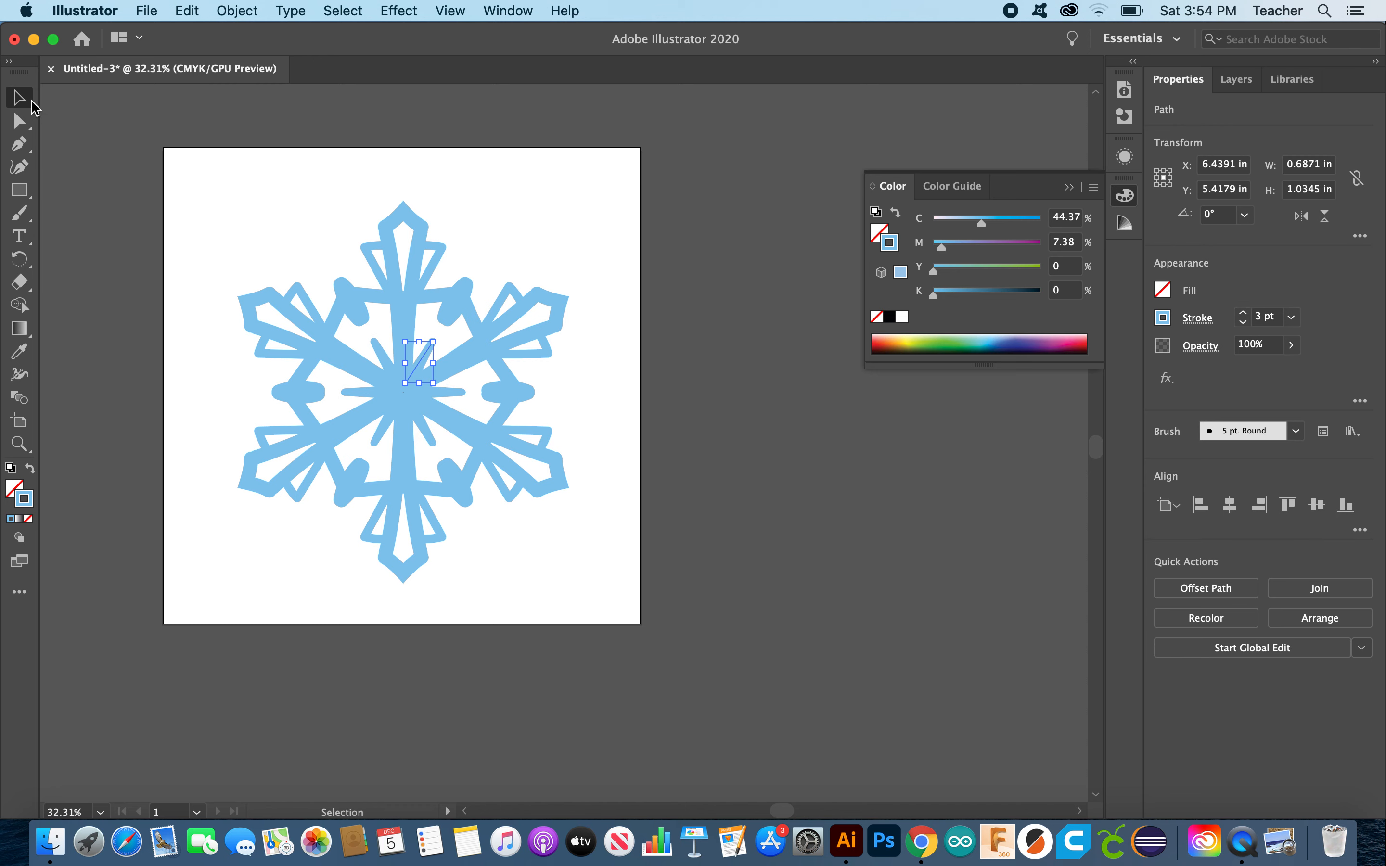
click(92, 147)
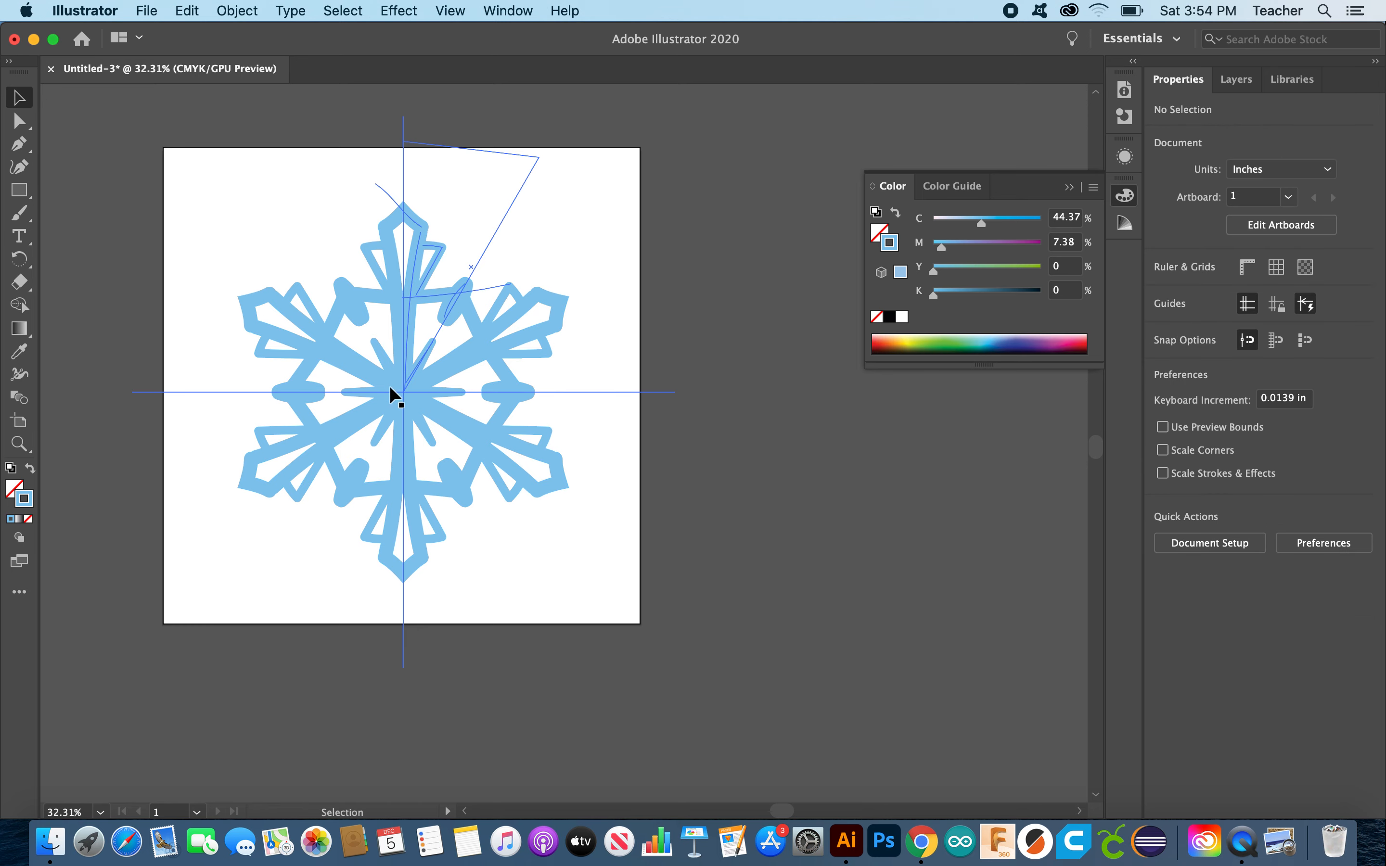
click(409, 377)
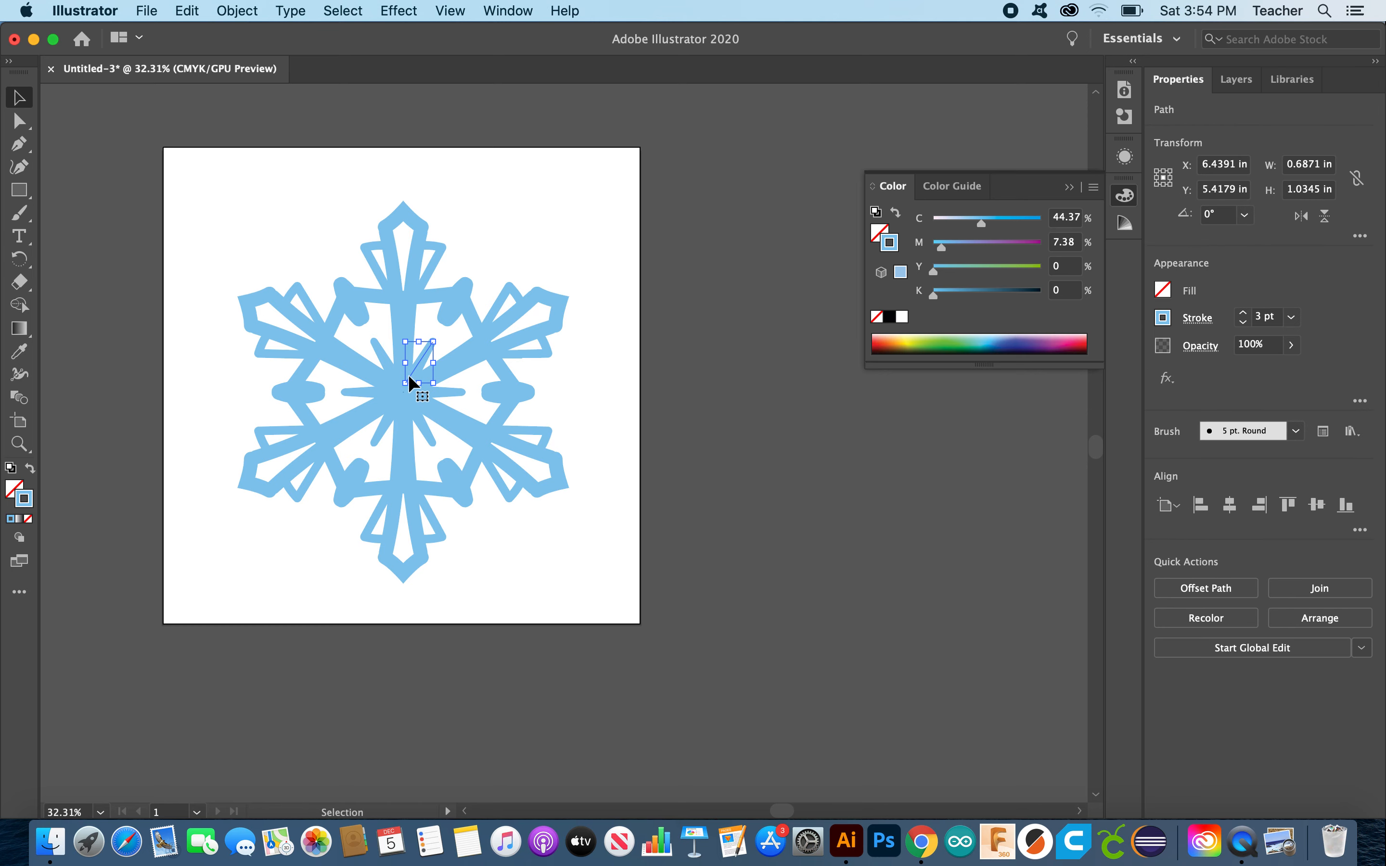
drag(406, 383, 404, 363)
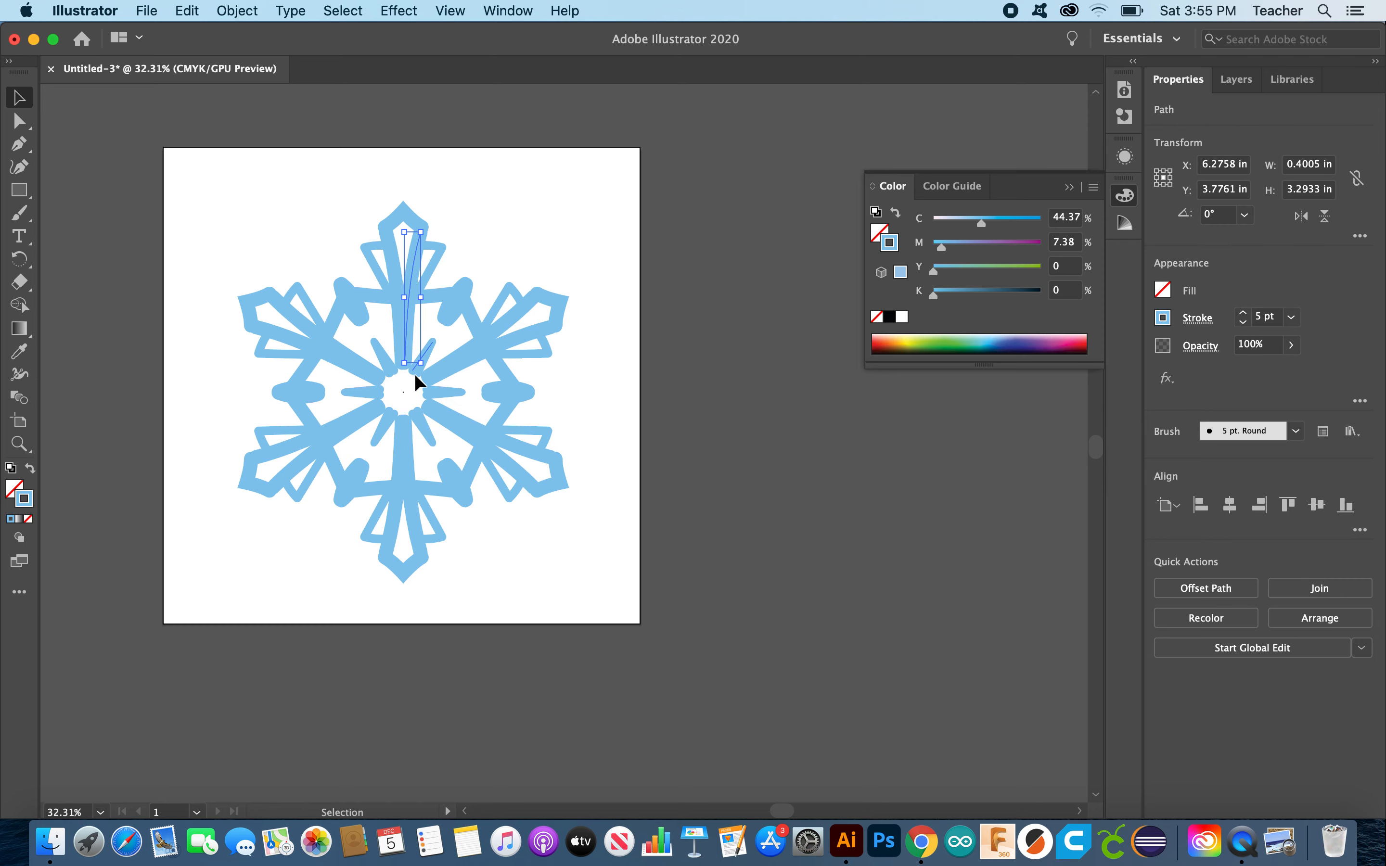
Step: Stretch the small inner path down to the snowflake centre, then select the diagonal blue spoke
key(super+a)
click(433, 342)
drag(413, 371, 403, 390)
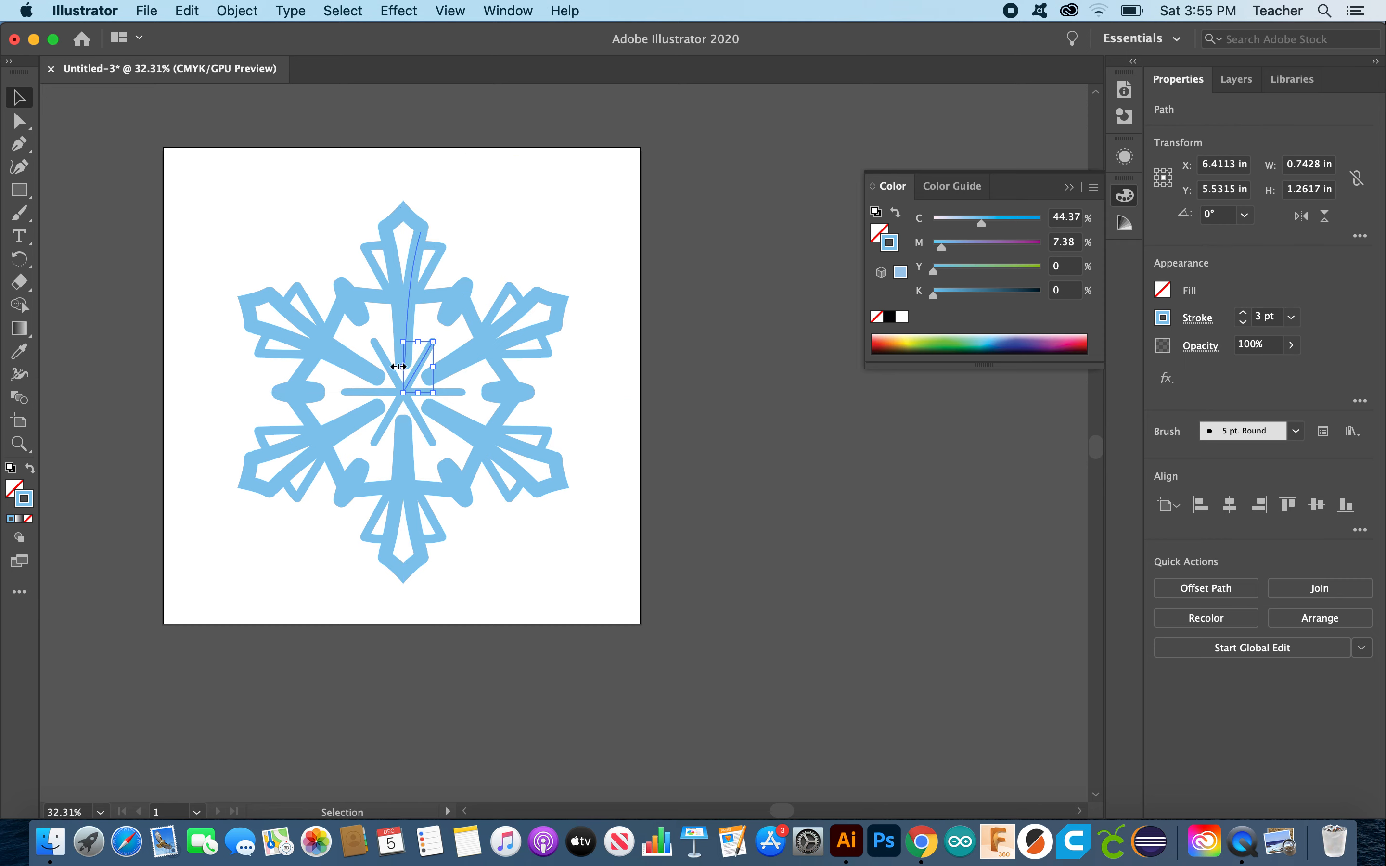
click(781, 399)
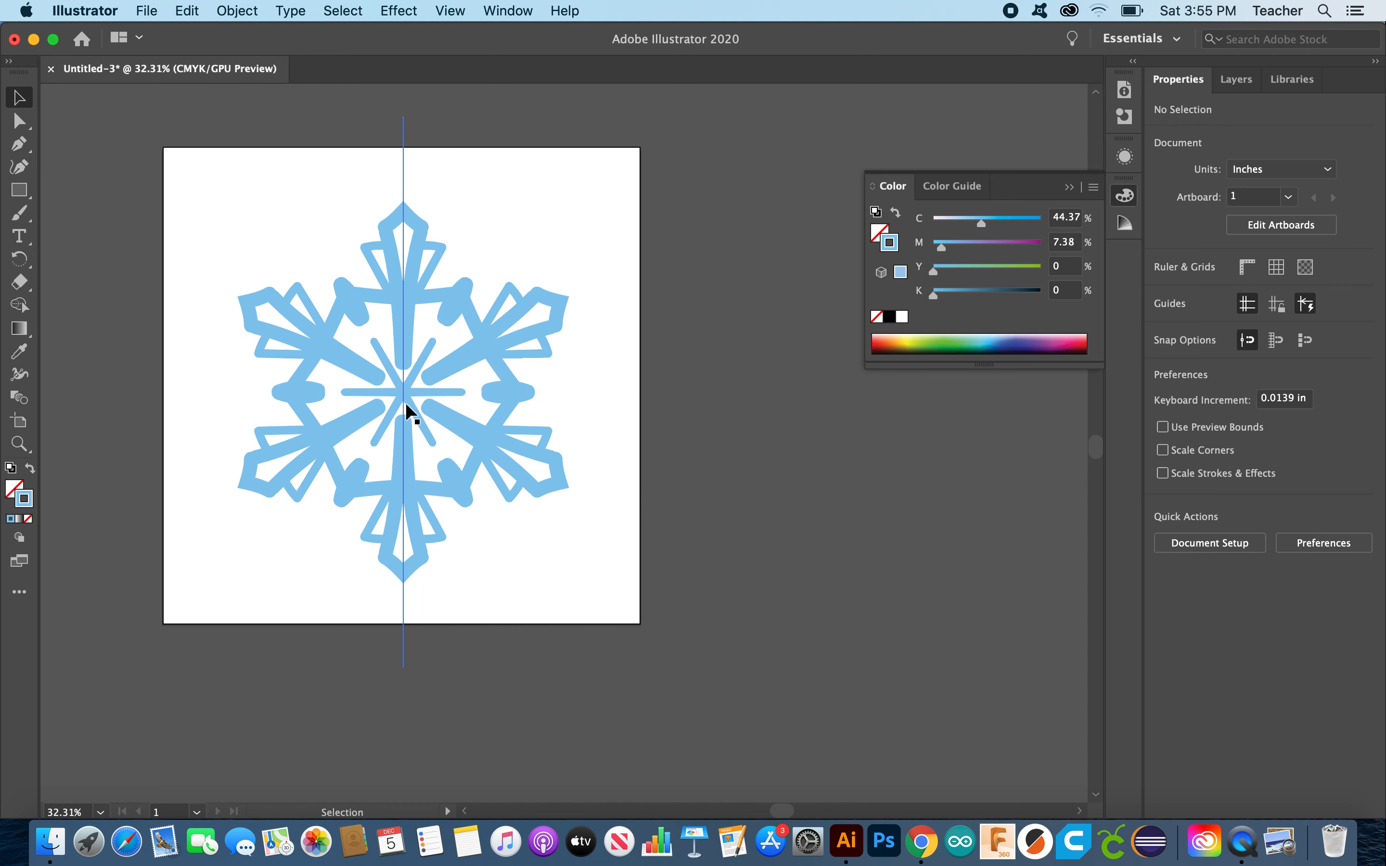
click(398, 387)
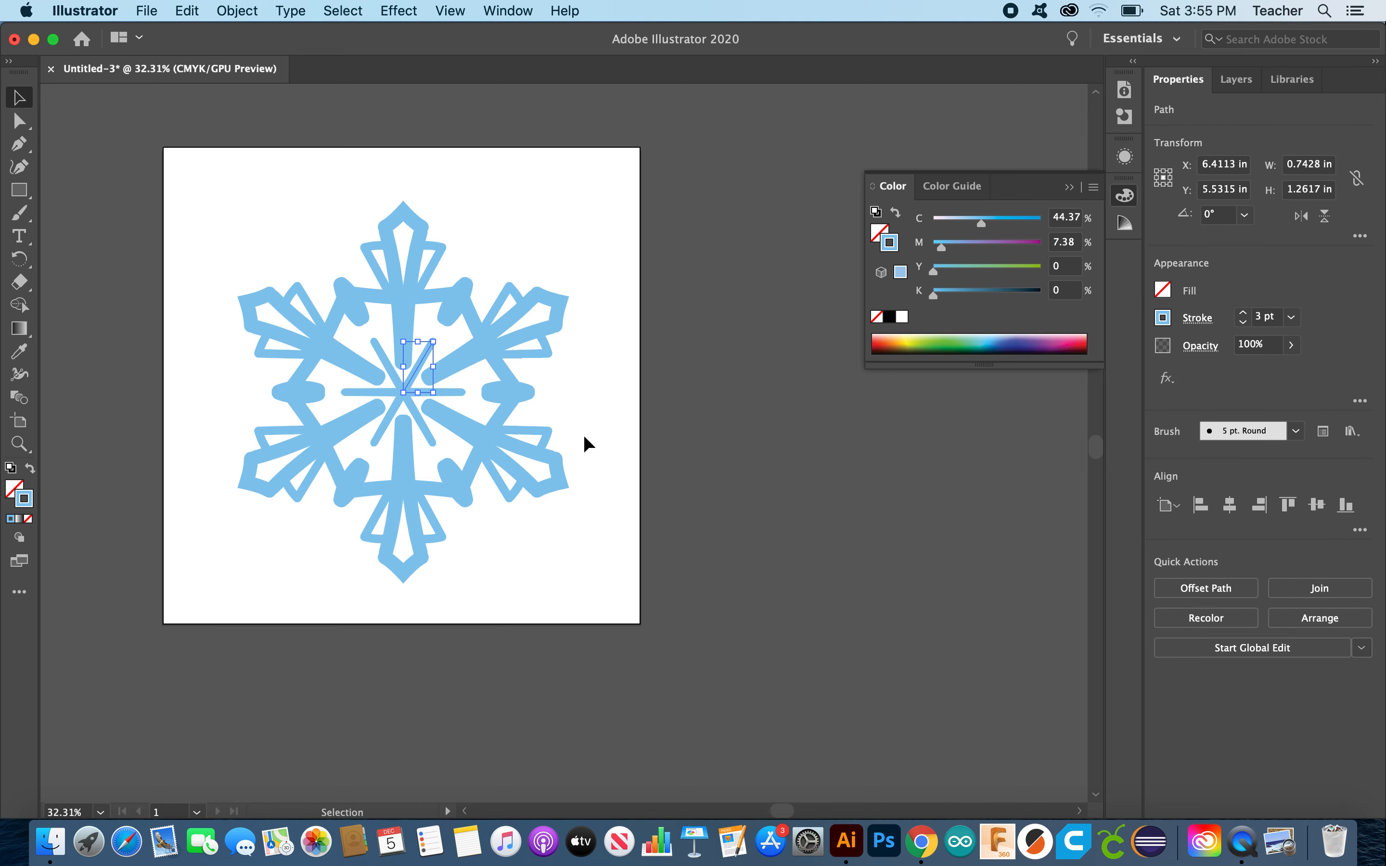
click(19, 215)
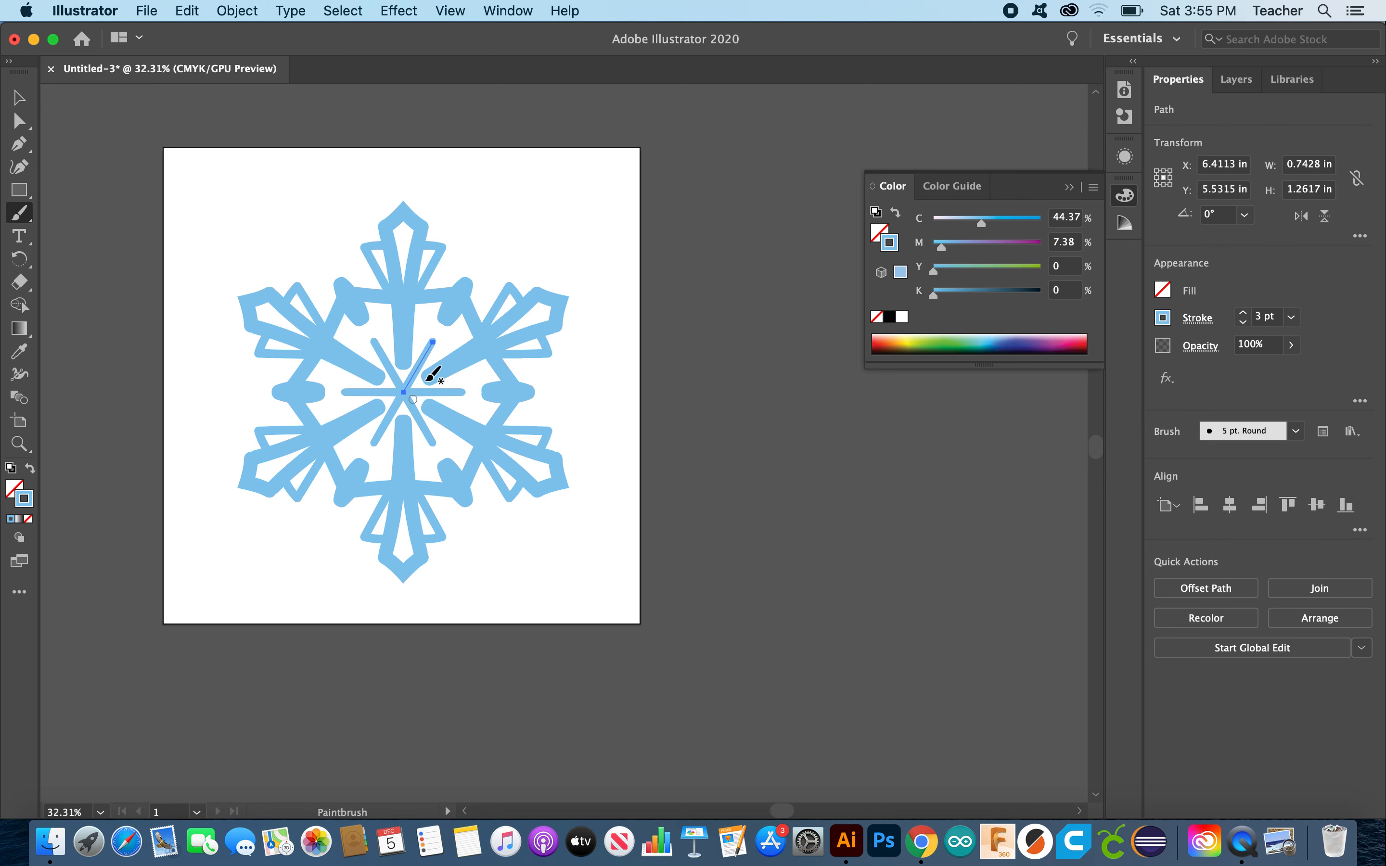
Step: Try a looping stroke around the centre, compare it with undo and redo, and discard it
drag(417, 364, 415, 360)
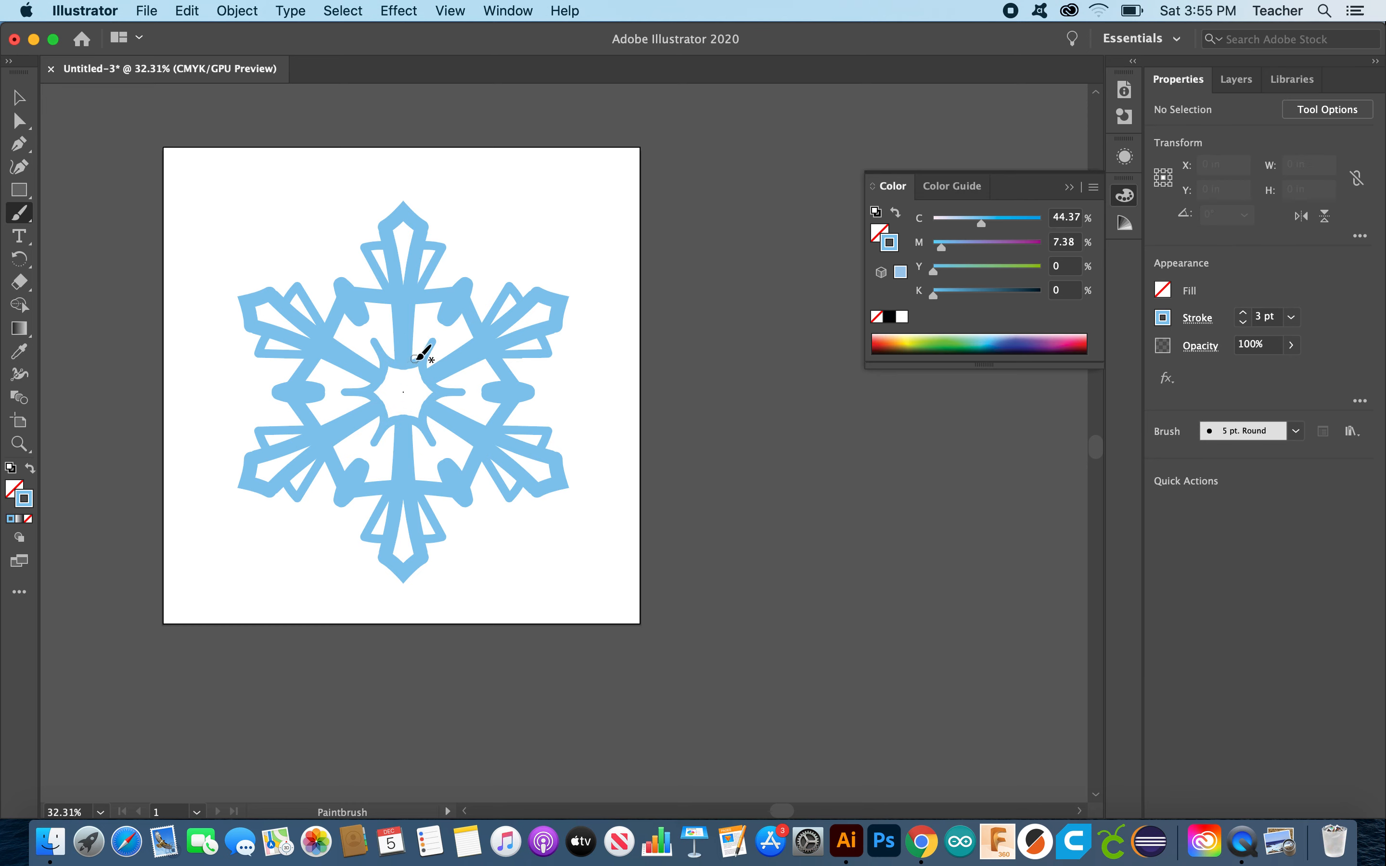
key(super+z)
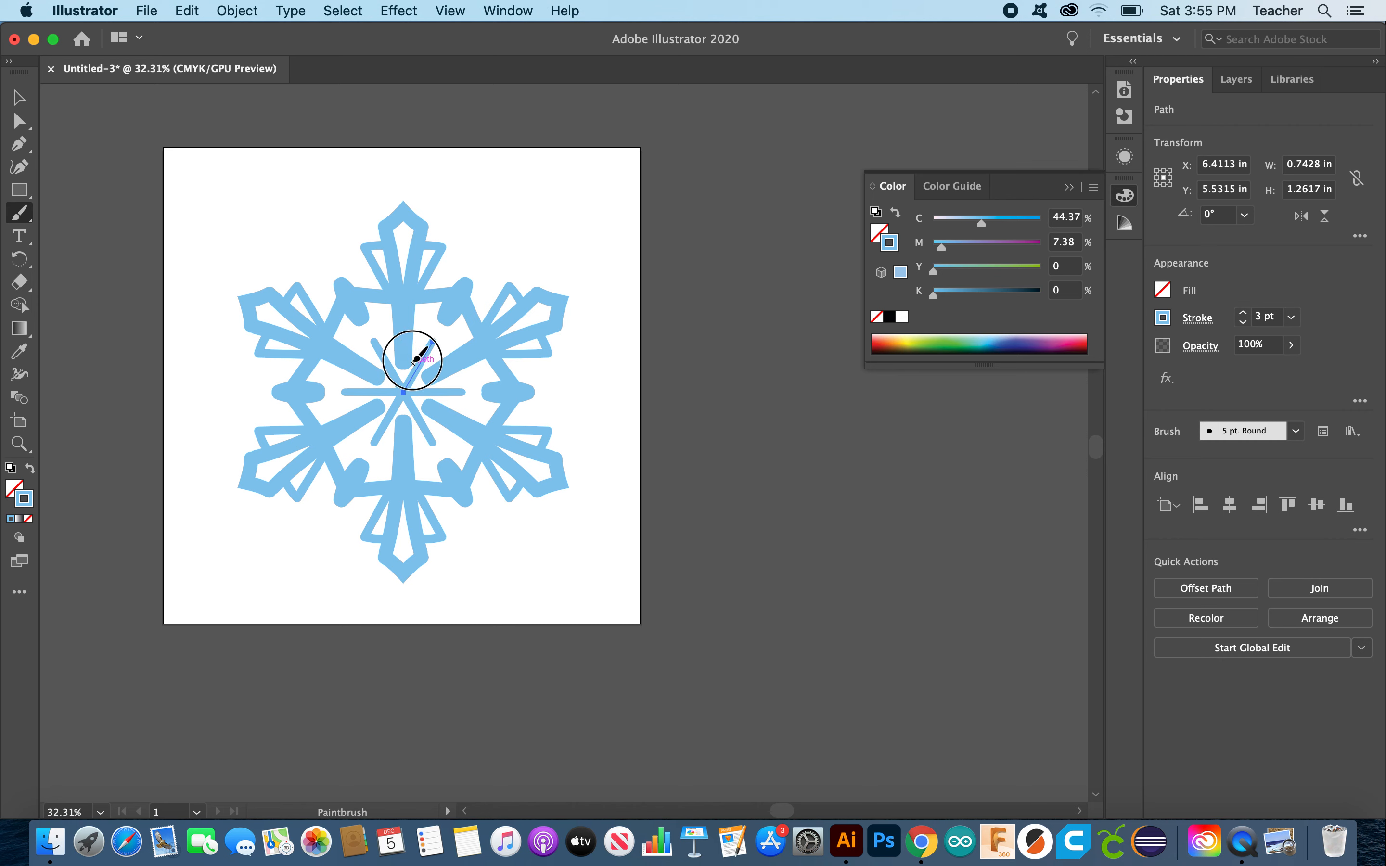
key(shift+super+z)
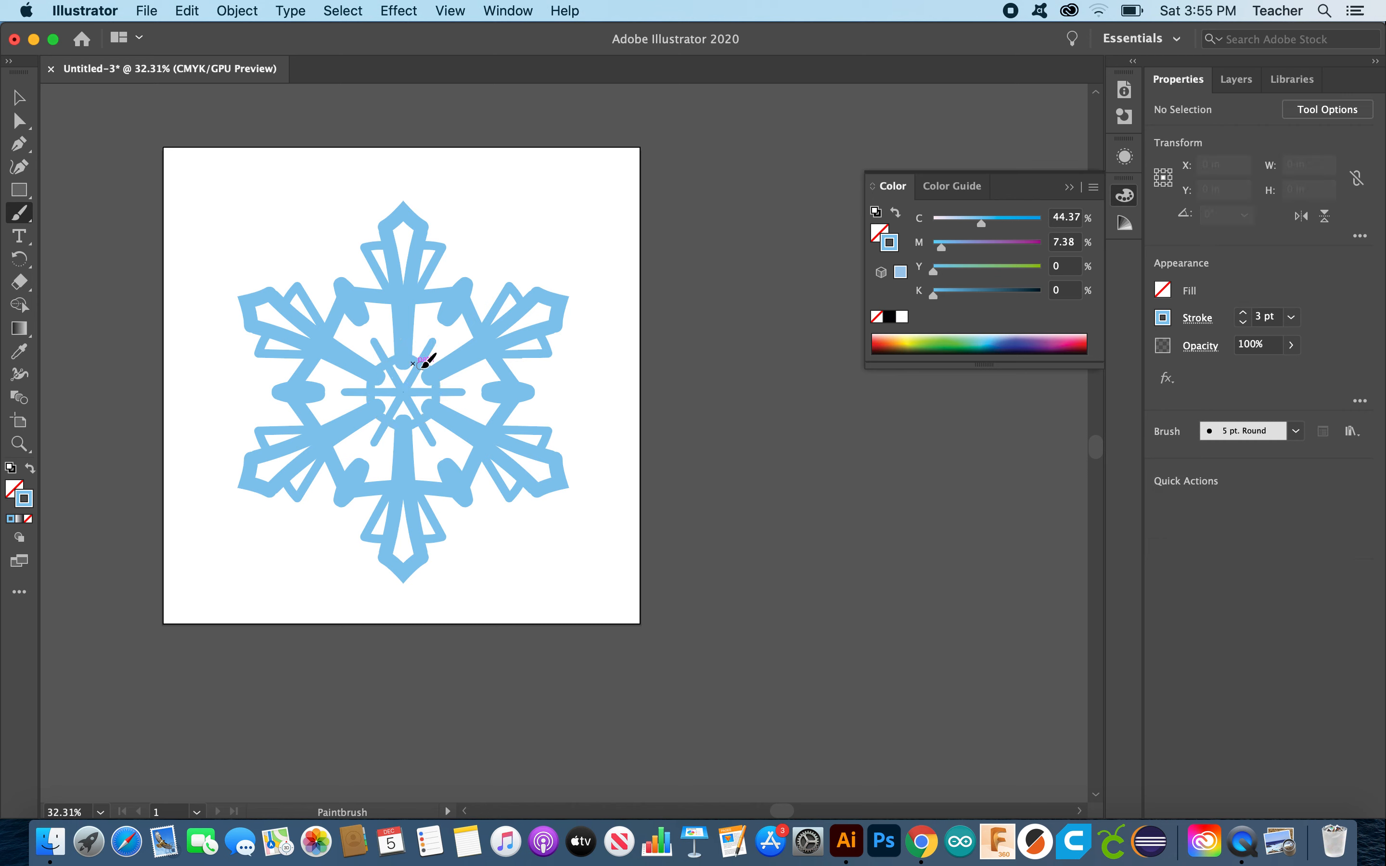
key(super+z)
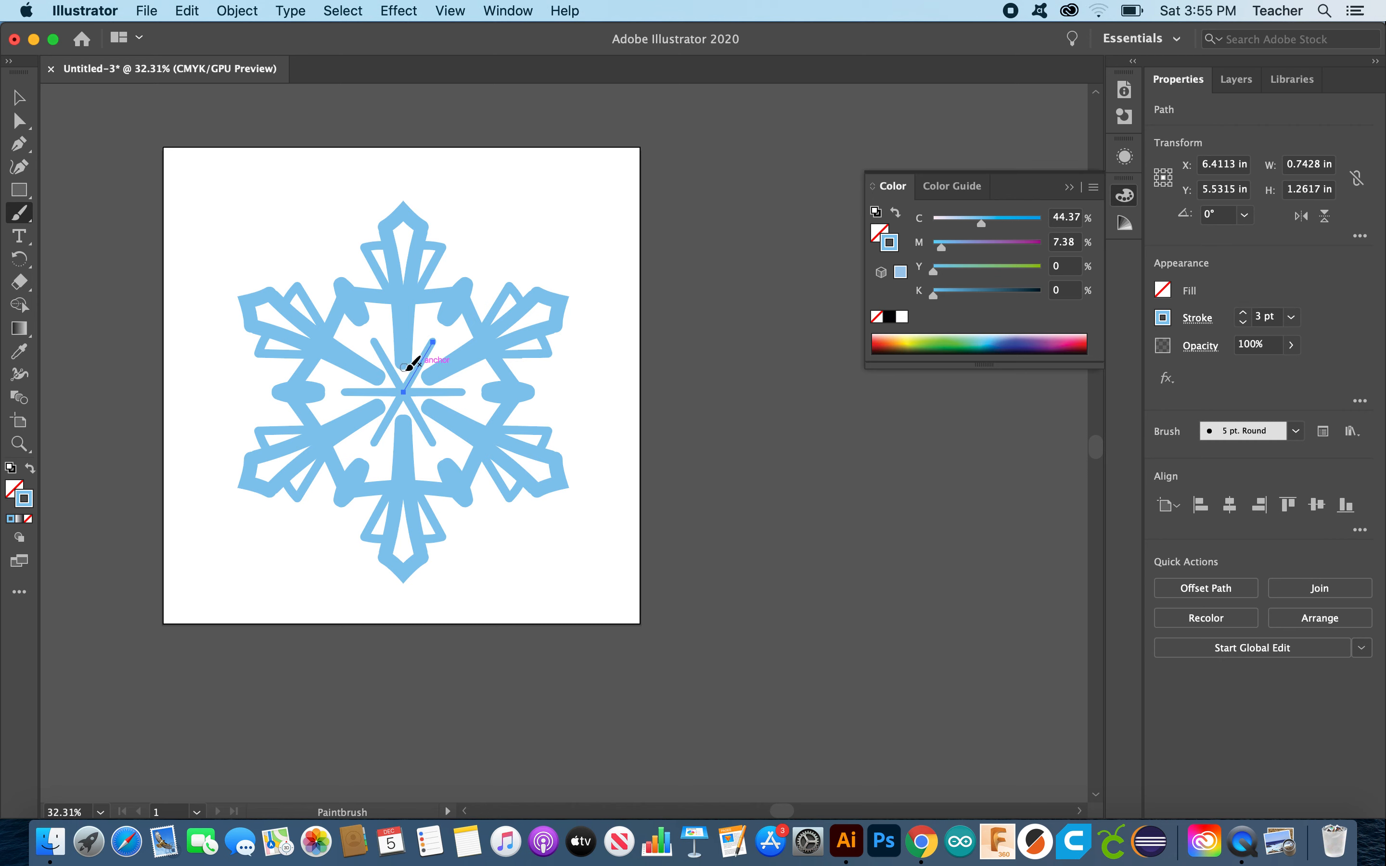
key(shift+super+z)
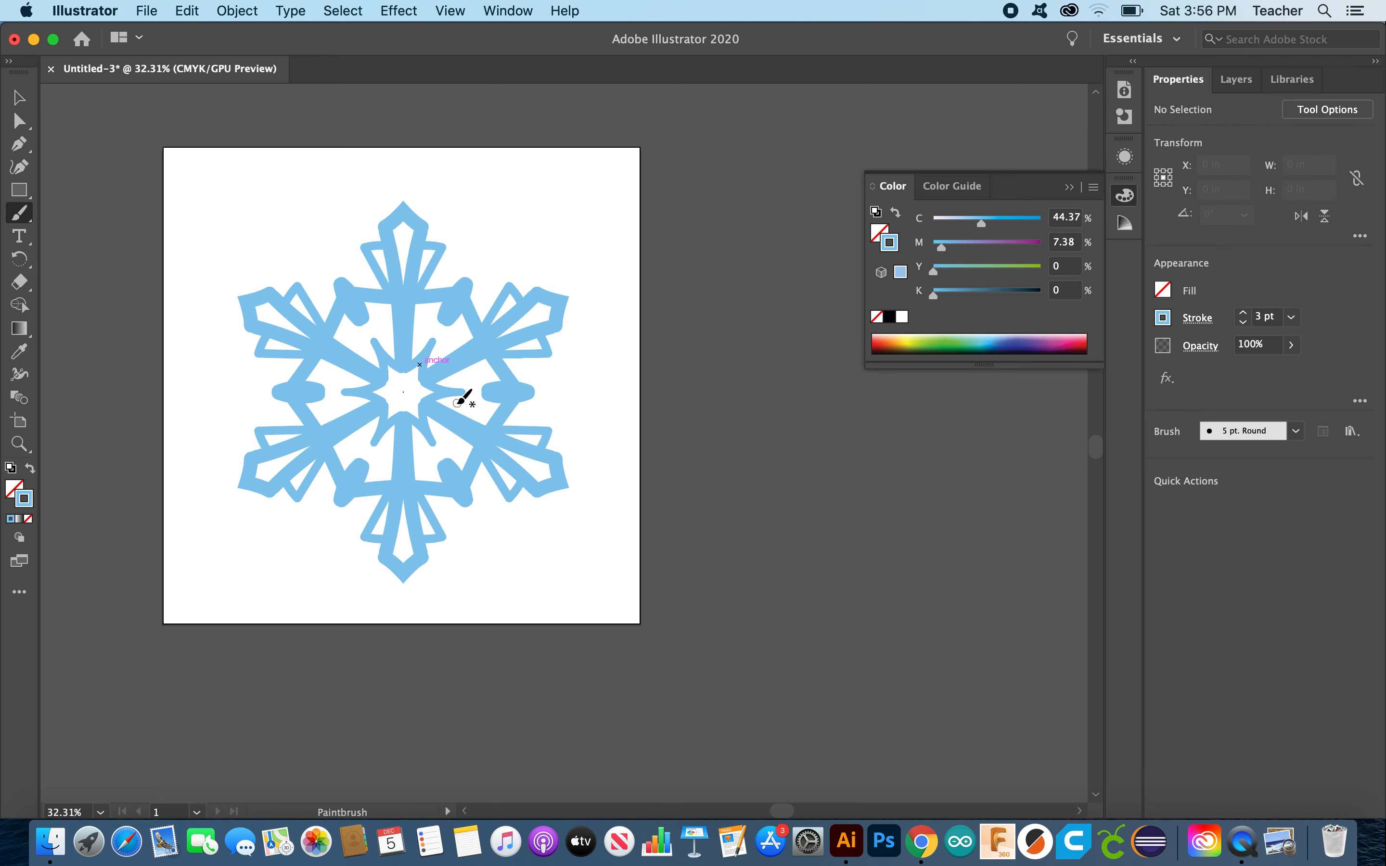
key(super+z)
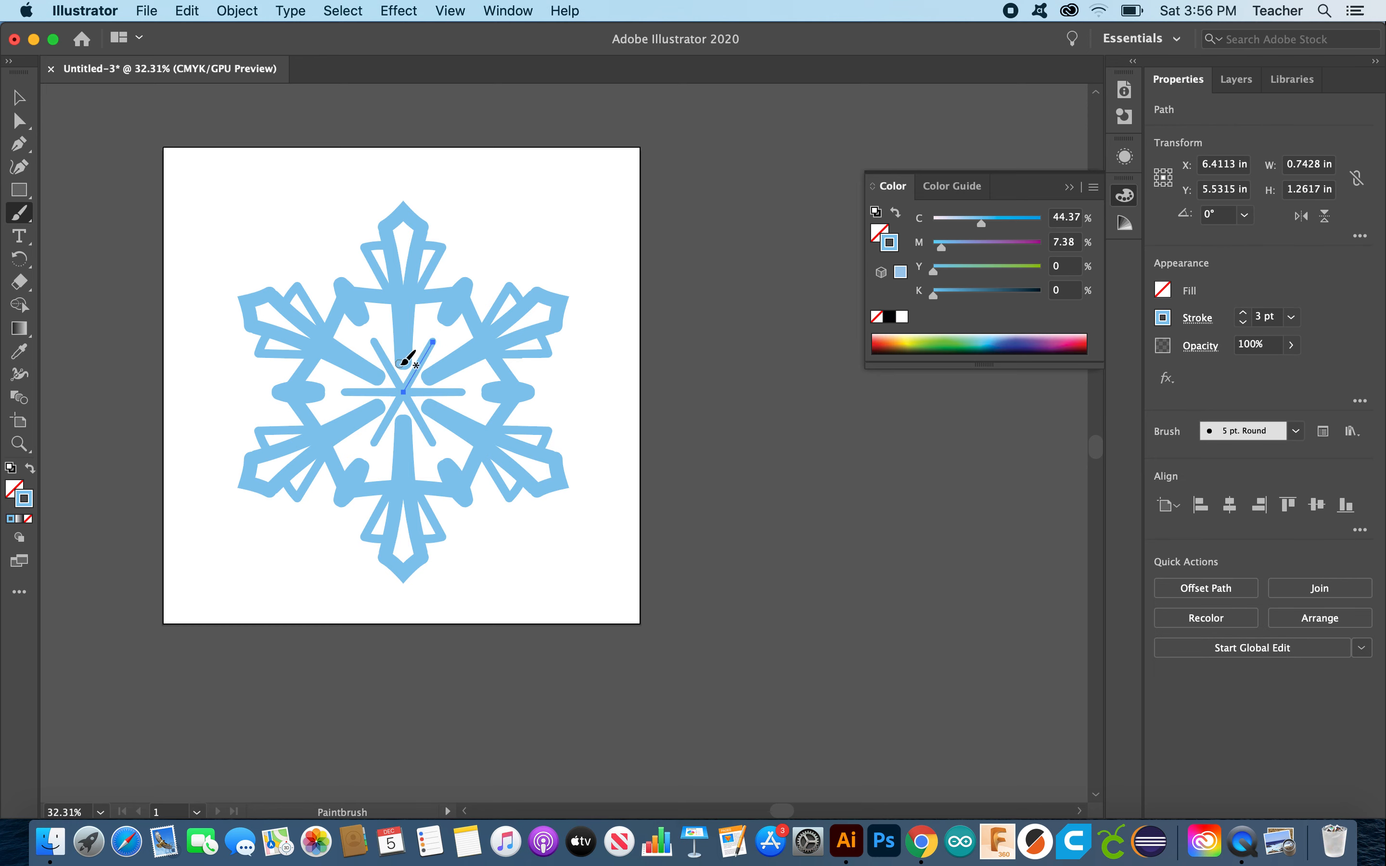
Step: Paint a six-pointed star around the snowflake centre after discarding a ring attempt
click(20, 96)
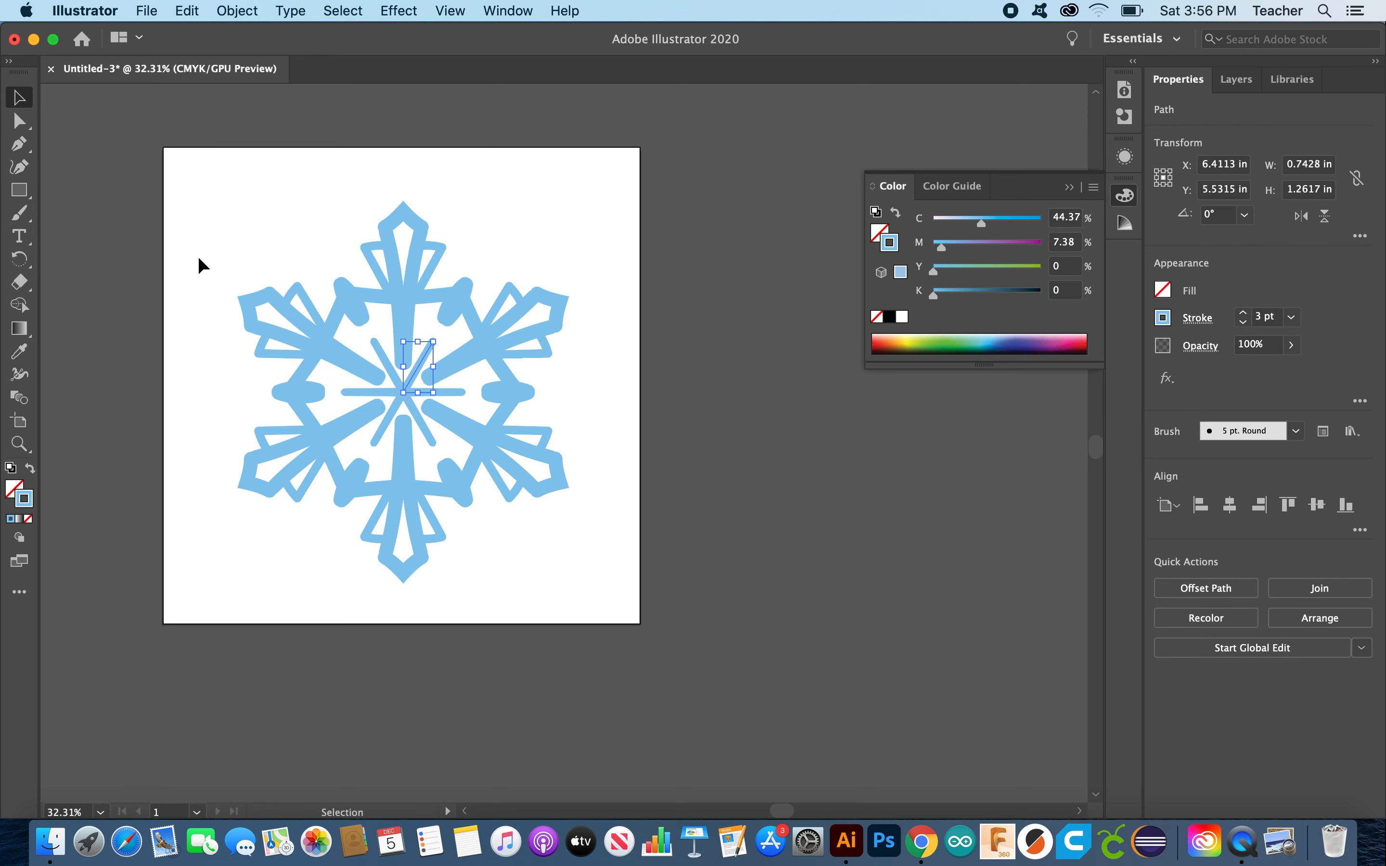
click(18, 213)
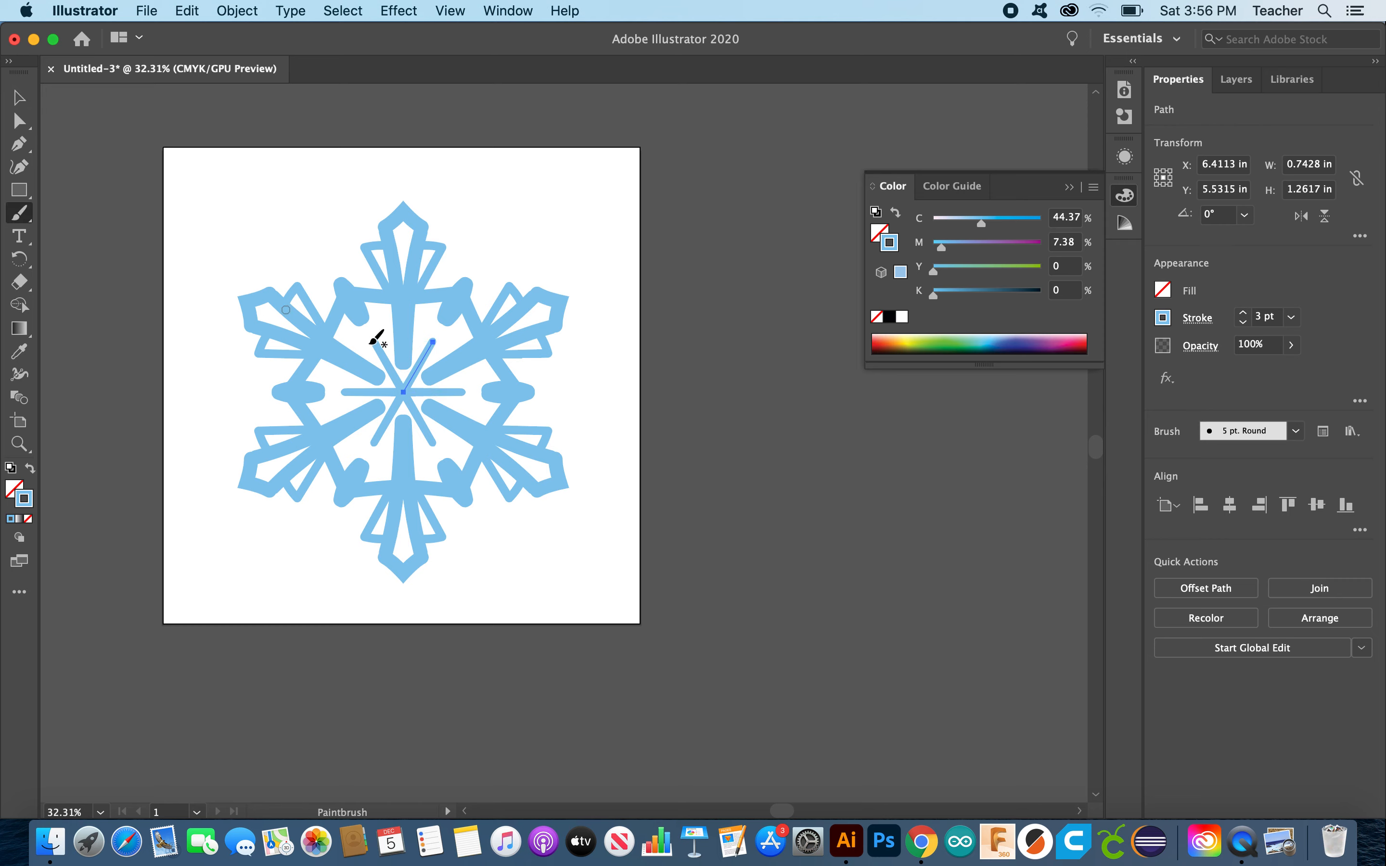
click(19, 97)
click(211, 195)
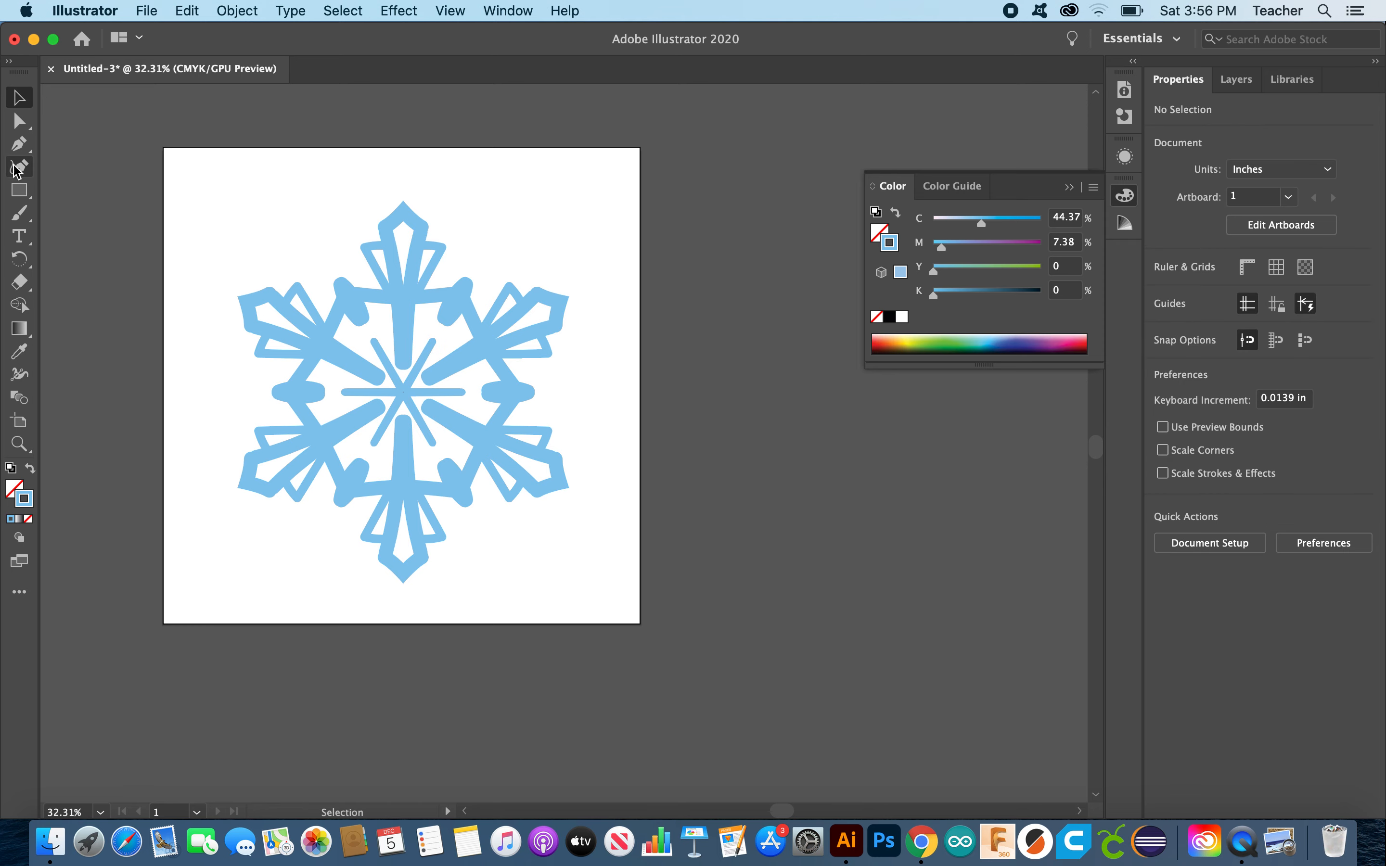
click(20, 214)
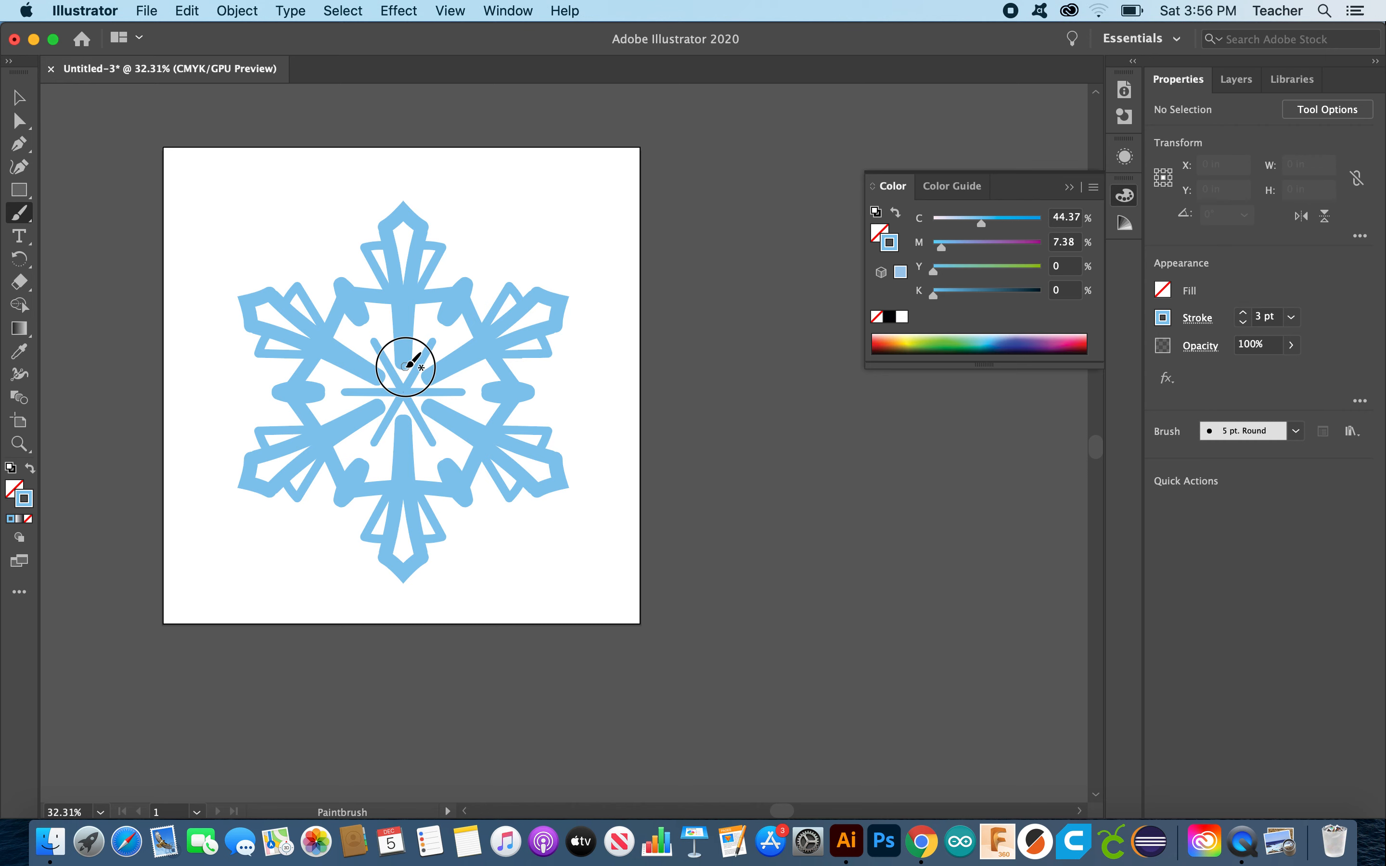
drag(421, 365, 418, 365)
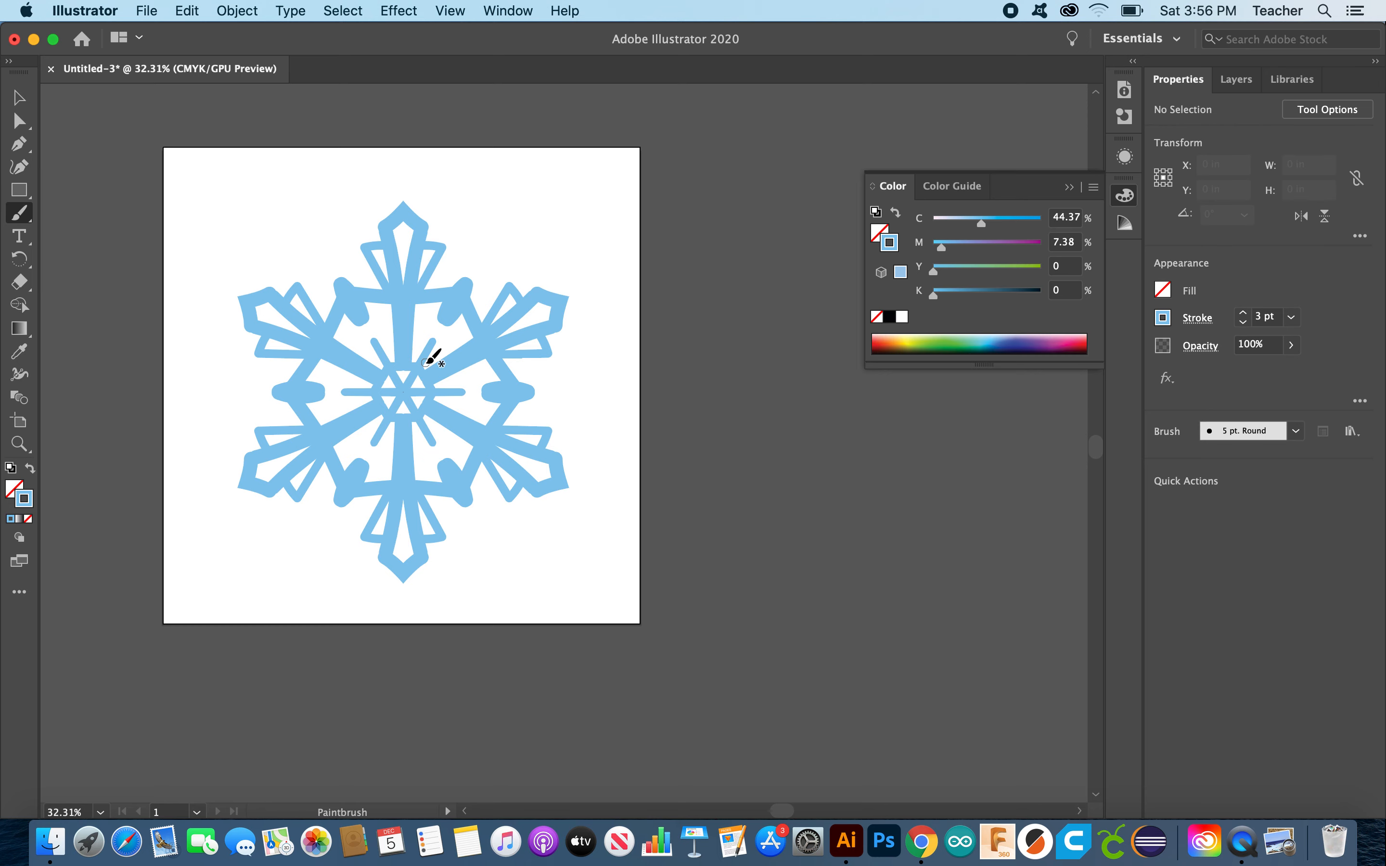
key(super+z)
mouse_move(406, 358)
mouse_down()
mouse_move(412, 372)
mouse_move(428, 346)
mouse_up()
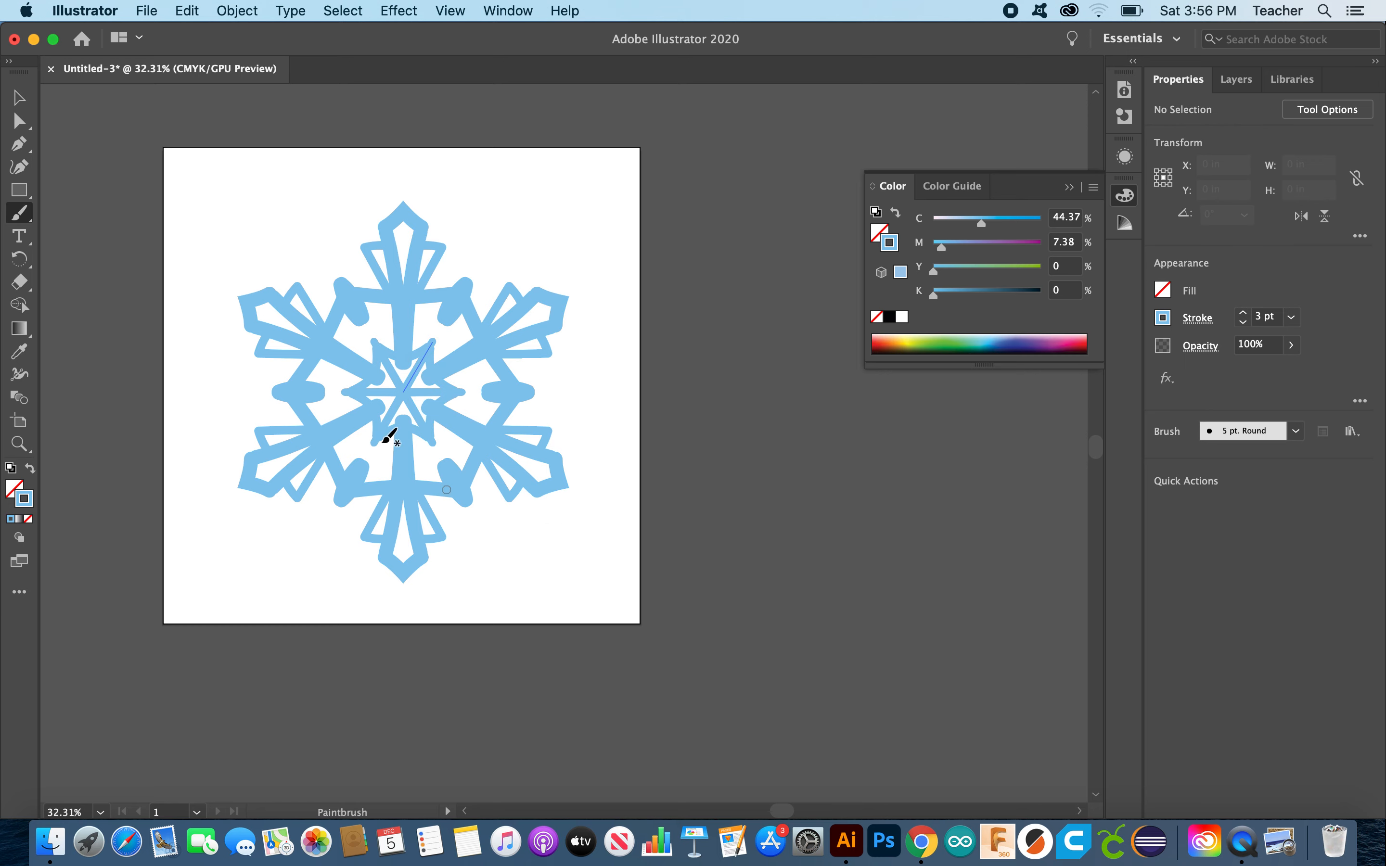
click(18, 99)
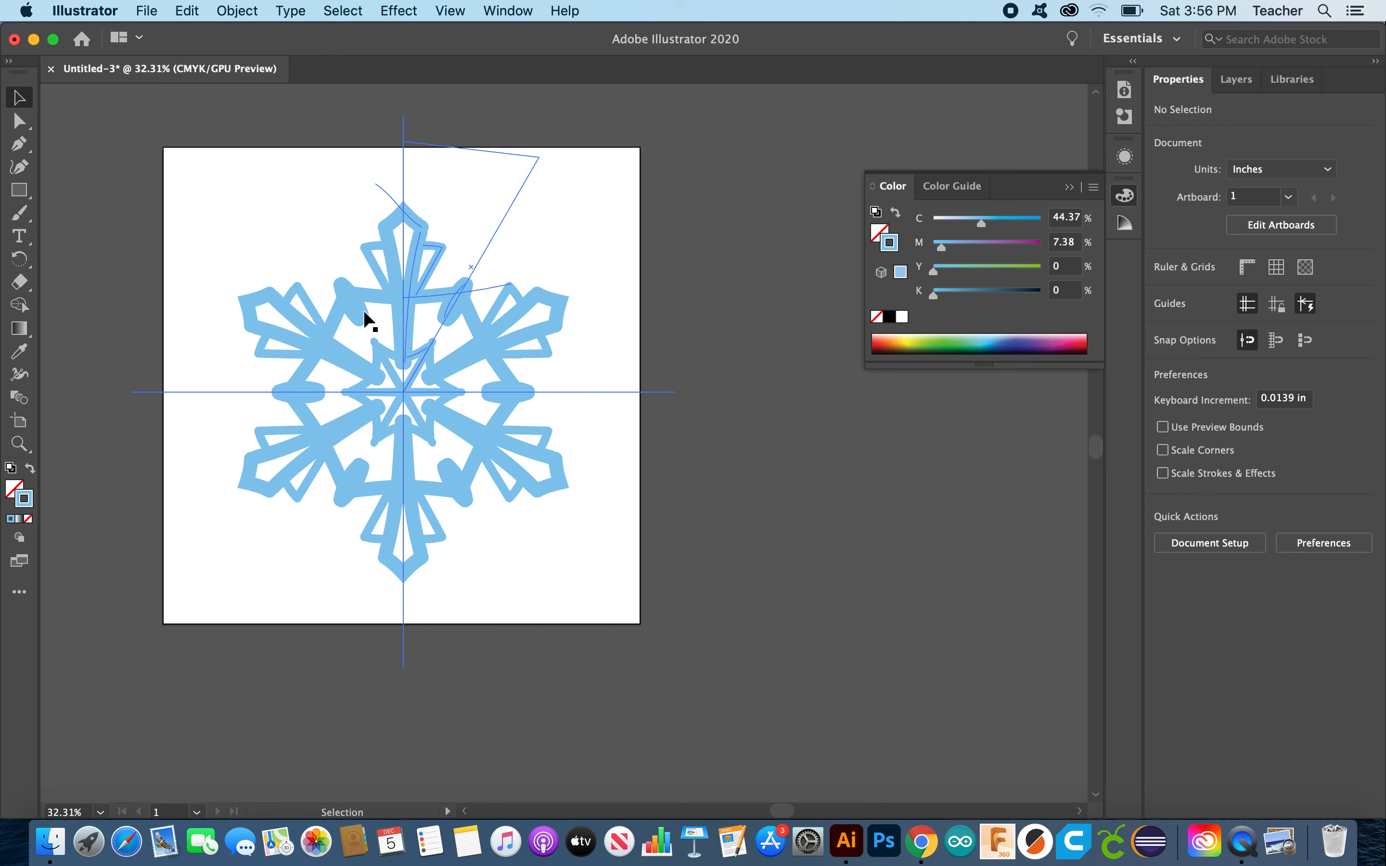
Step: Select the whole snowflake artwork and target Layer 1 in the Layers panel
drag(102, 114, 685, 652)
click(761, 525)
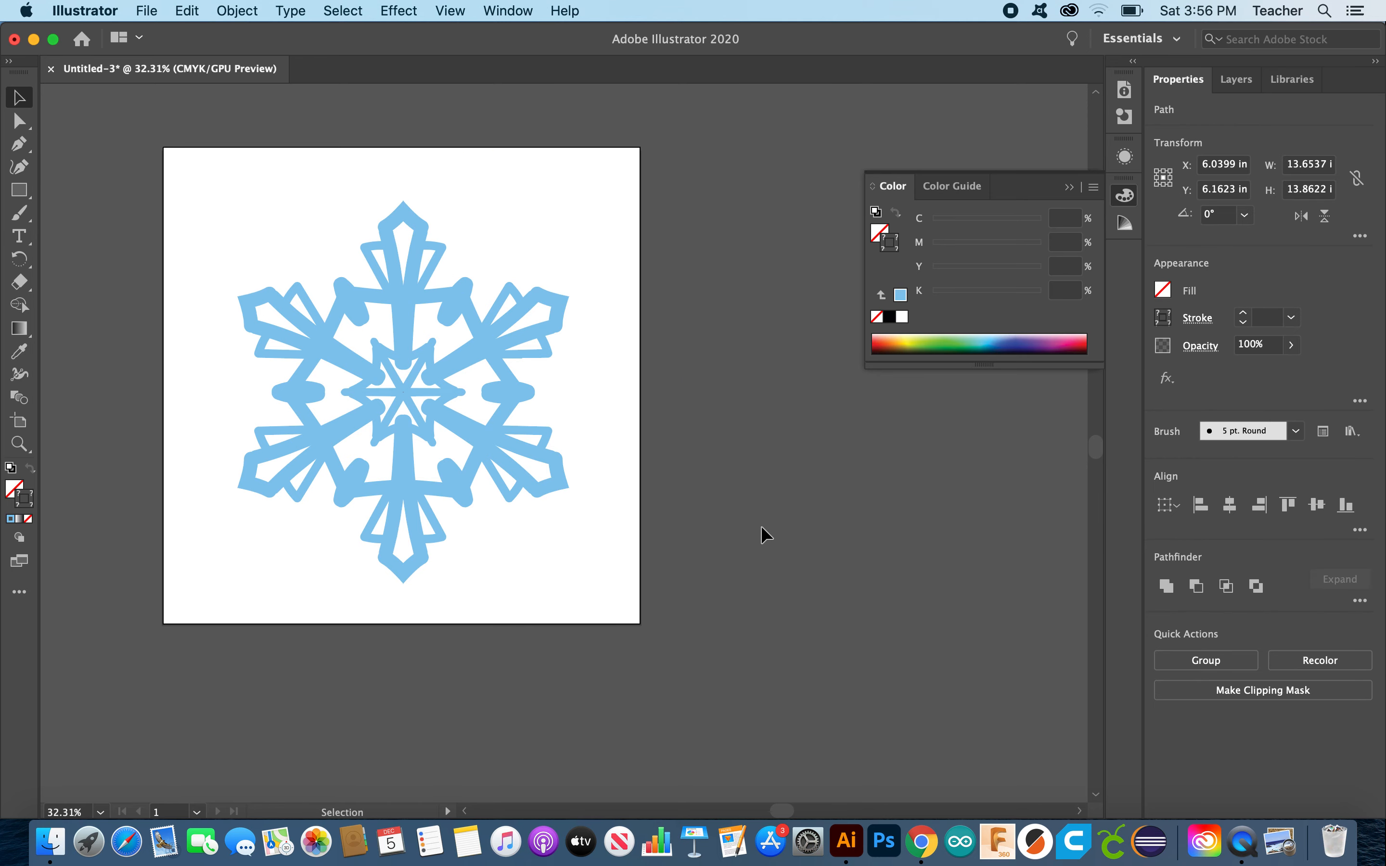
drag(355, 191, 523, 404)
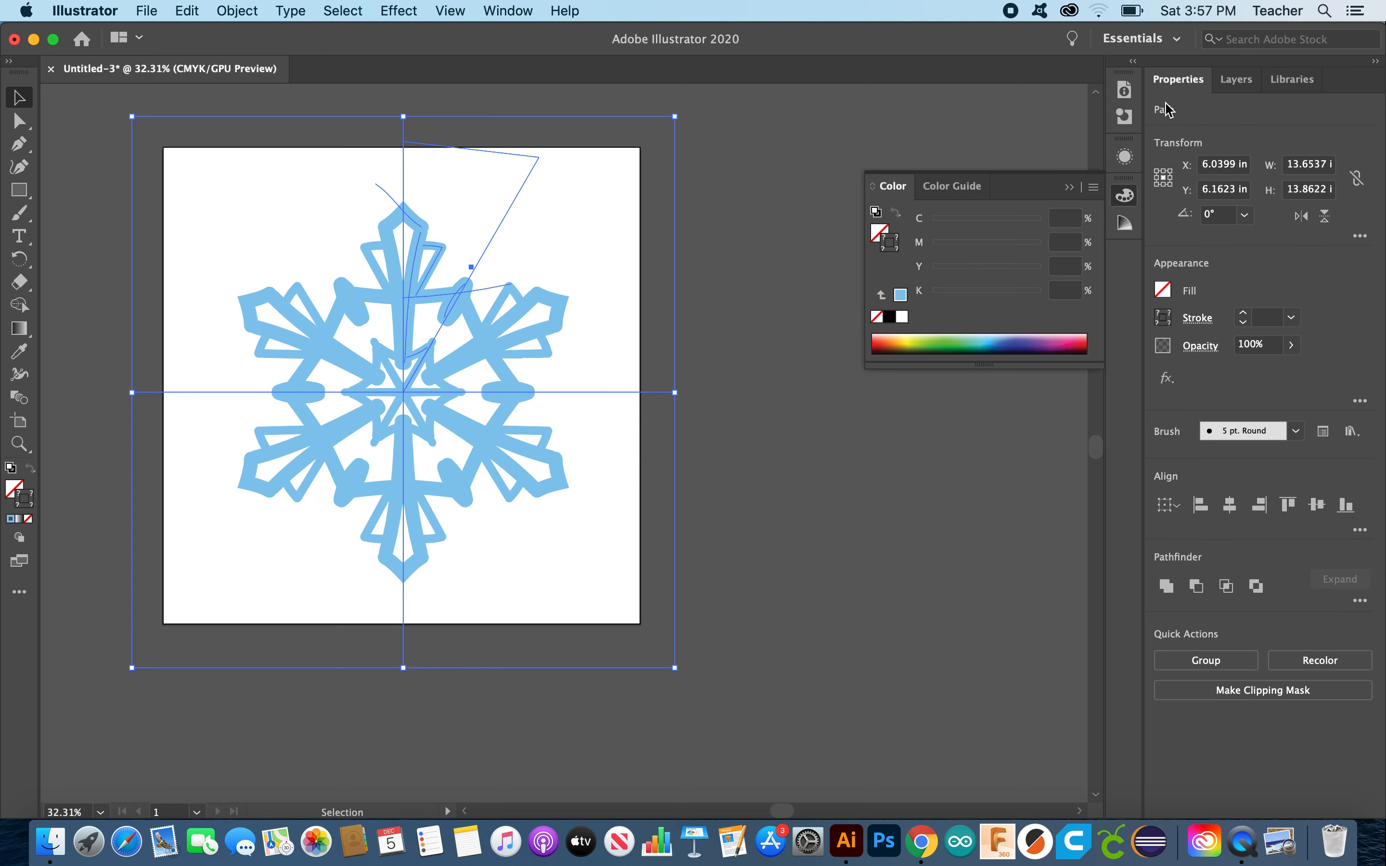
click(1236, 79)
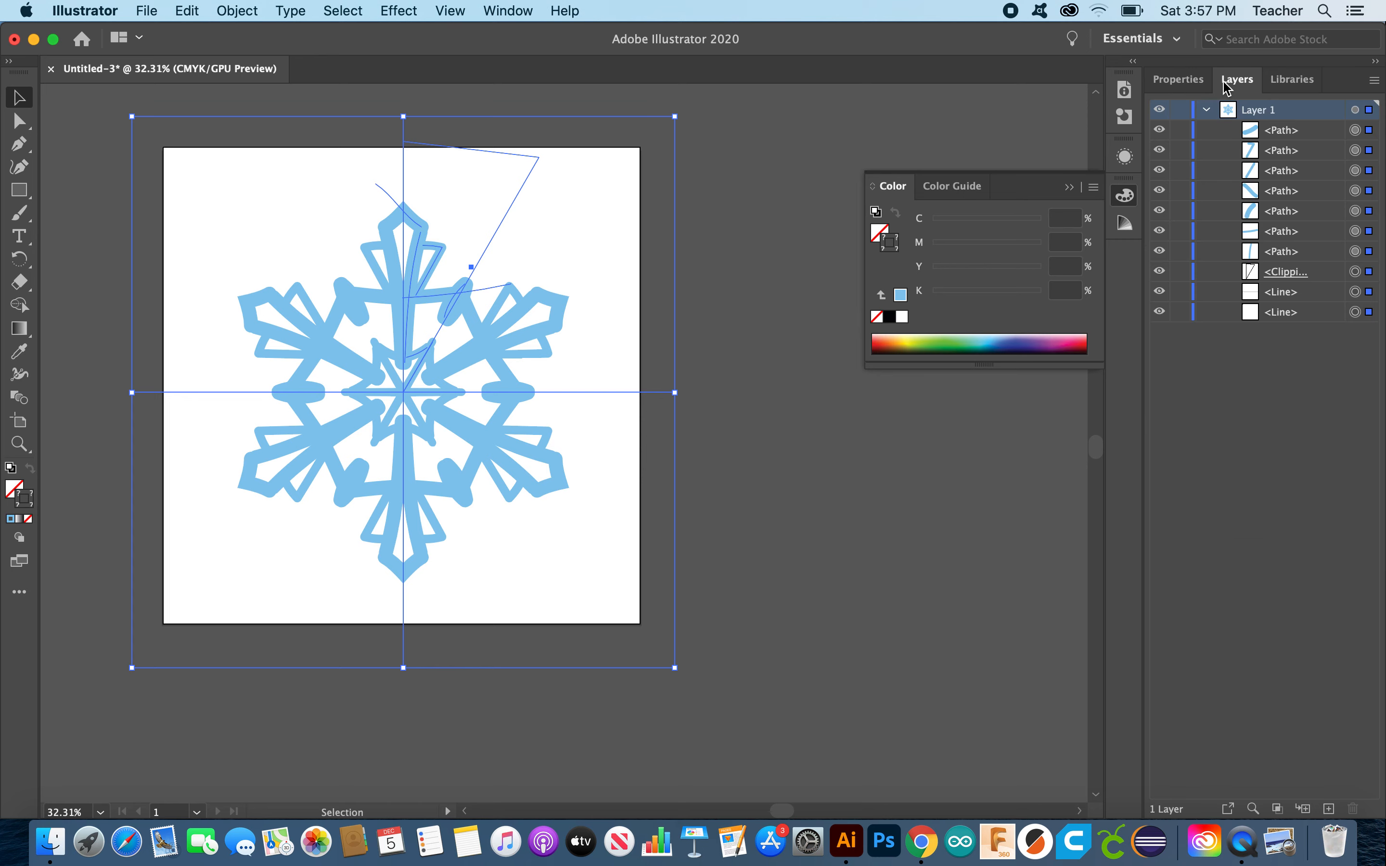
click(1355, 109)
Step: Apply Object > Expand Appearance to the repeated snowflake artwork
click(248, 7)
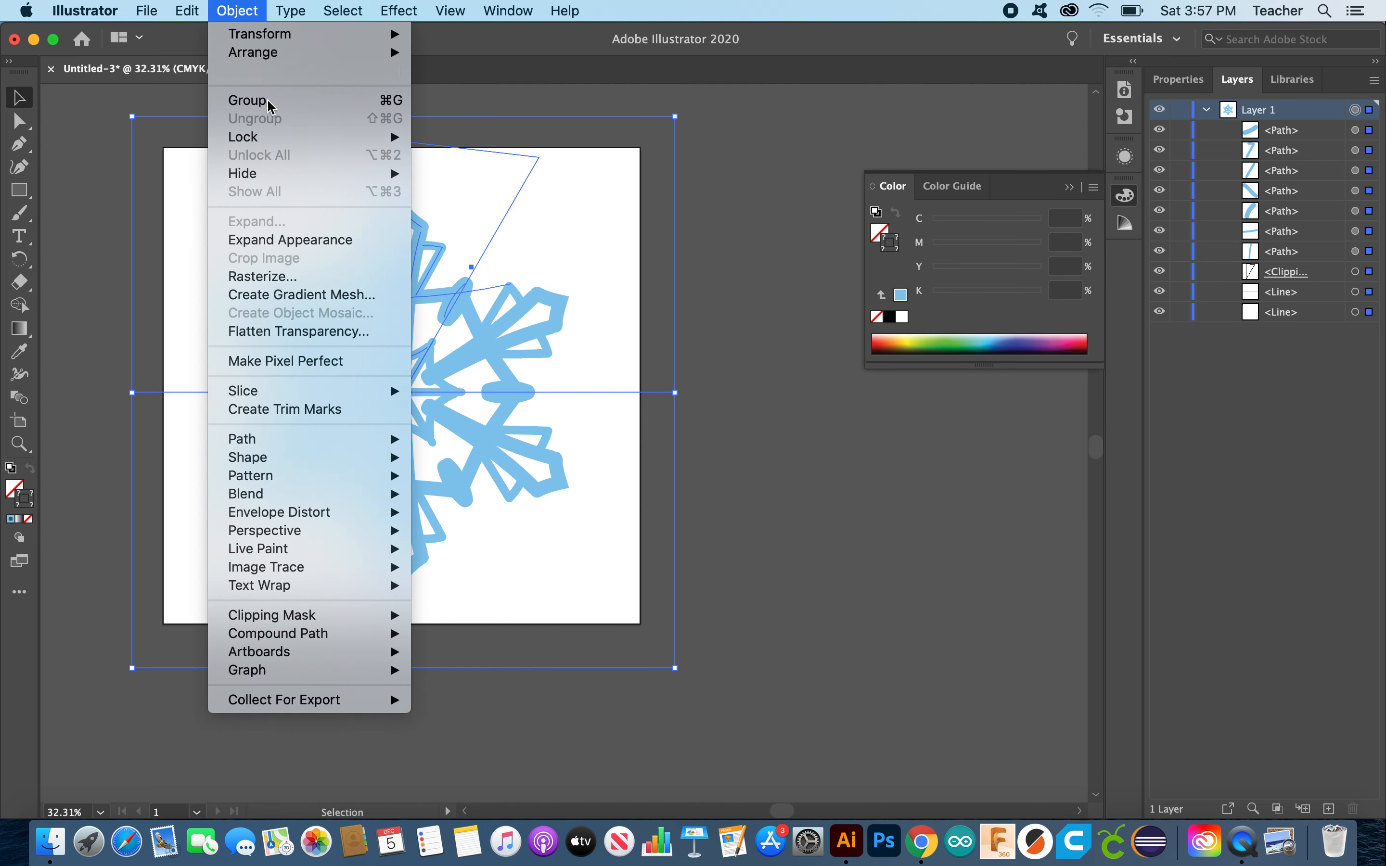
click(308, 241)
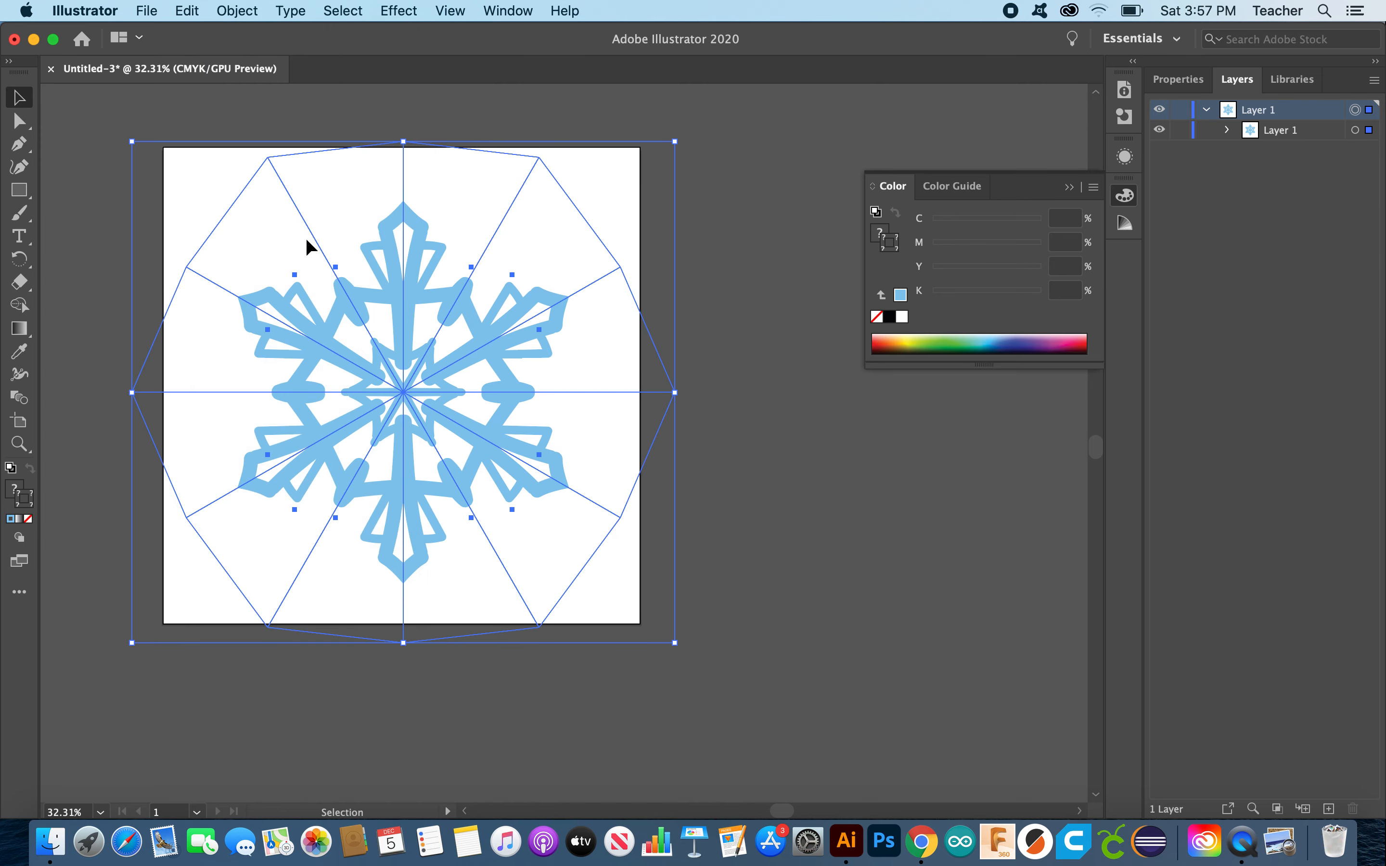
click(775, 424)
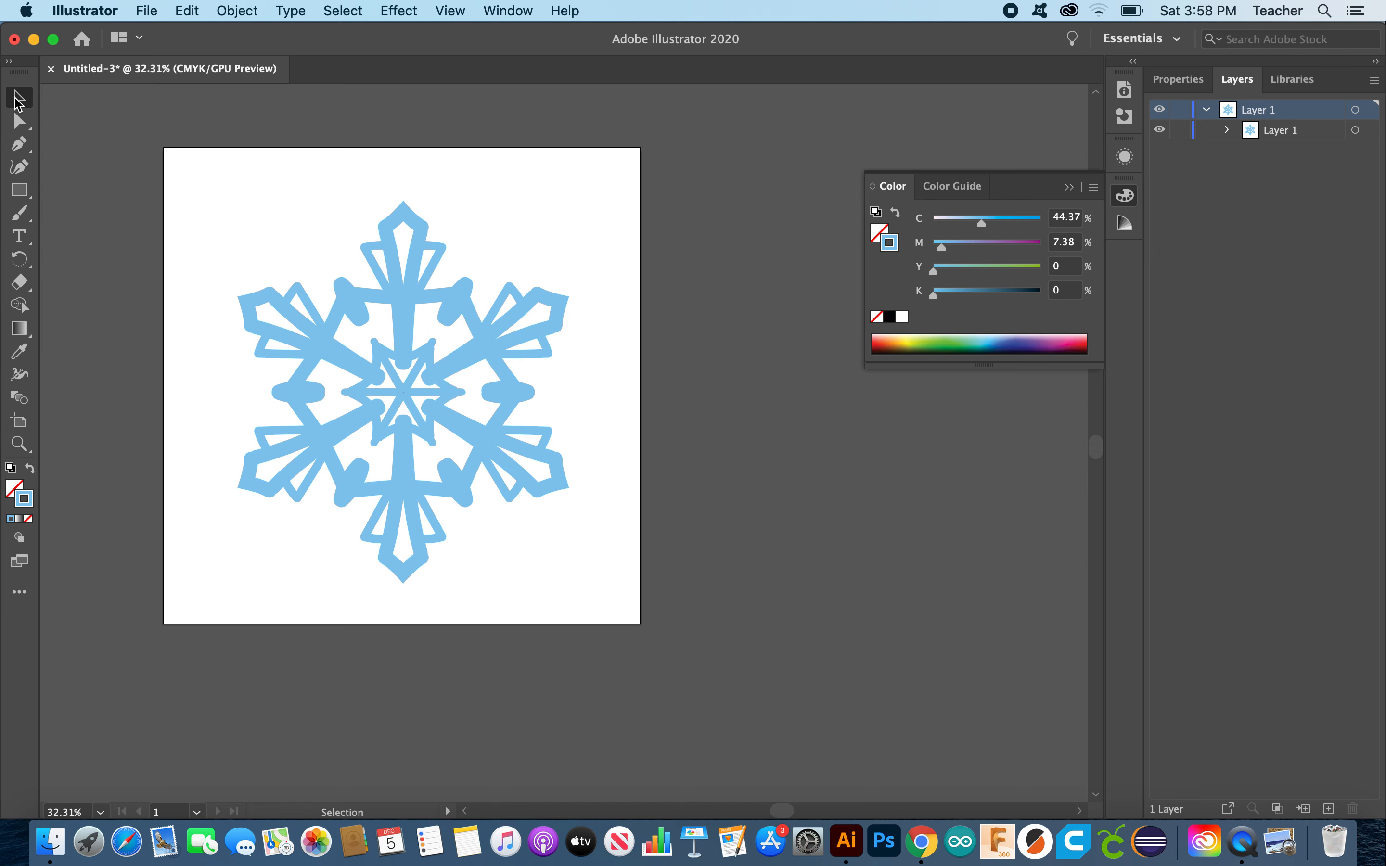
Step: Reselect the snowflake and expand Layer 1's sublayer to reveal its six groups
drag(170, 166, 476, 238)
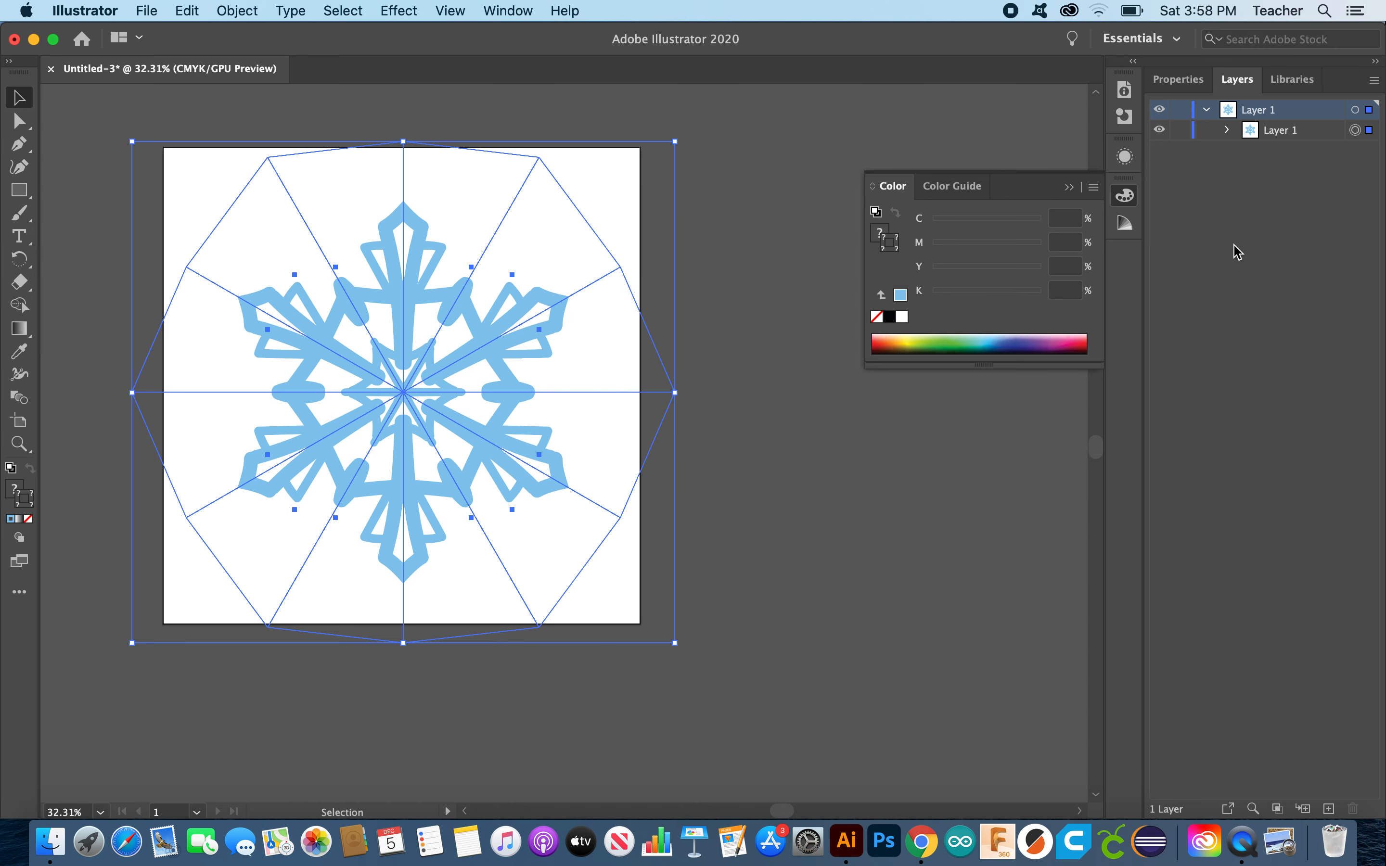
click(1205, 111)
click(1355, 109)
click(1205, 111)
click(1228, 130)
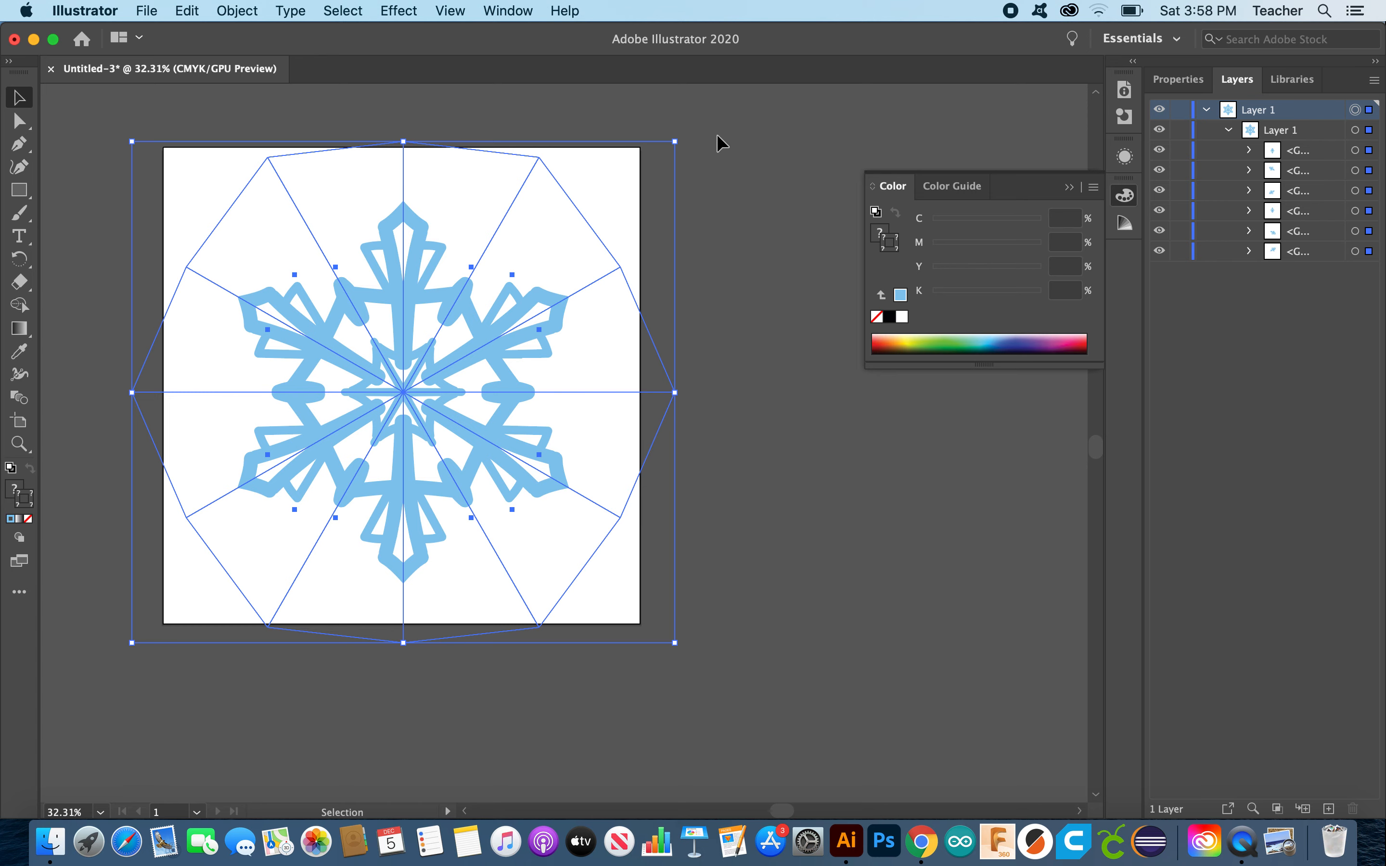
Step: Merge the snowflake's overlapping shapes into a single shape using the Pathfinder
click(1168, 87)
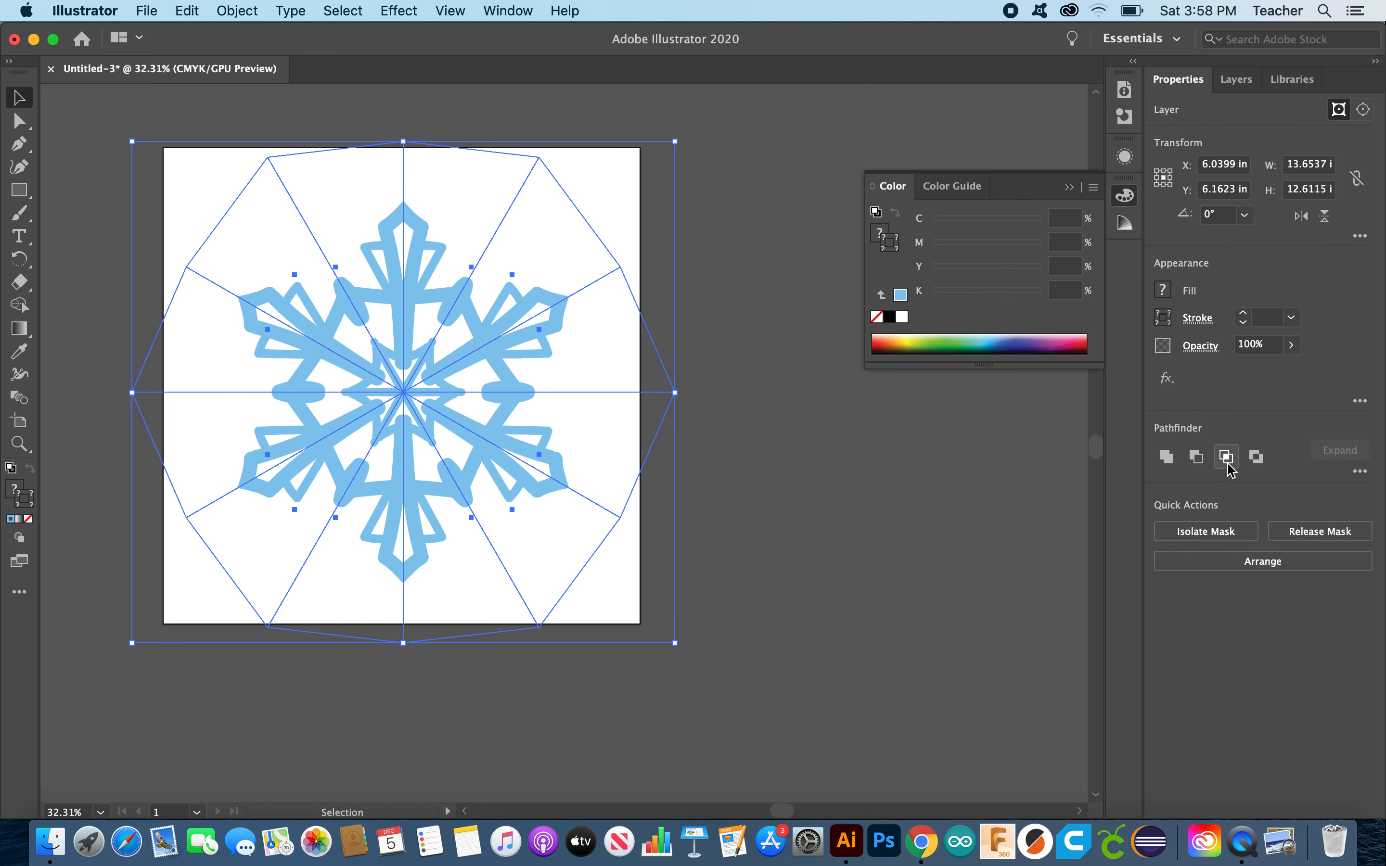
click(1359, 472)
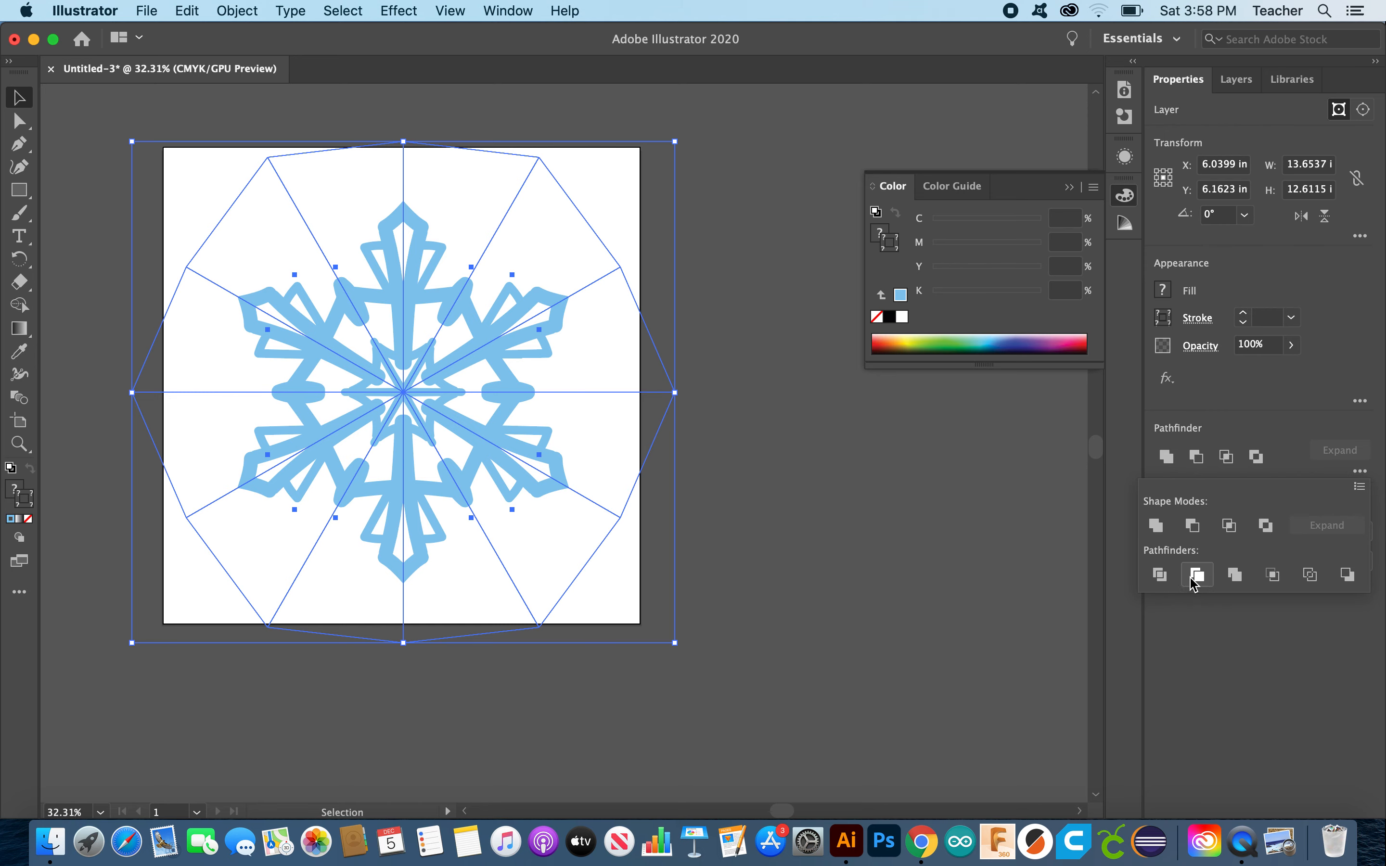
click(1233, 575)
click(716, 595)
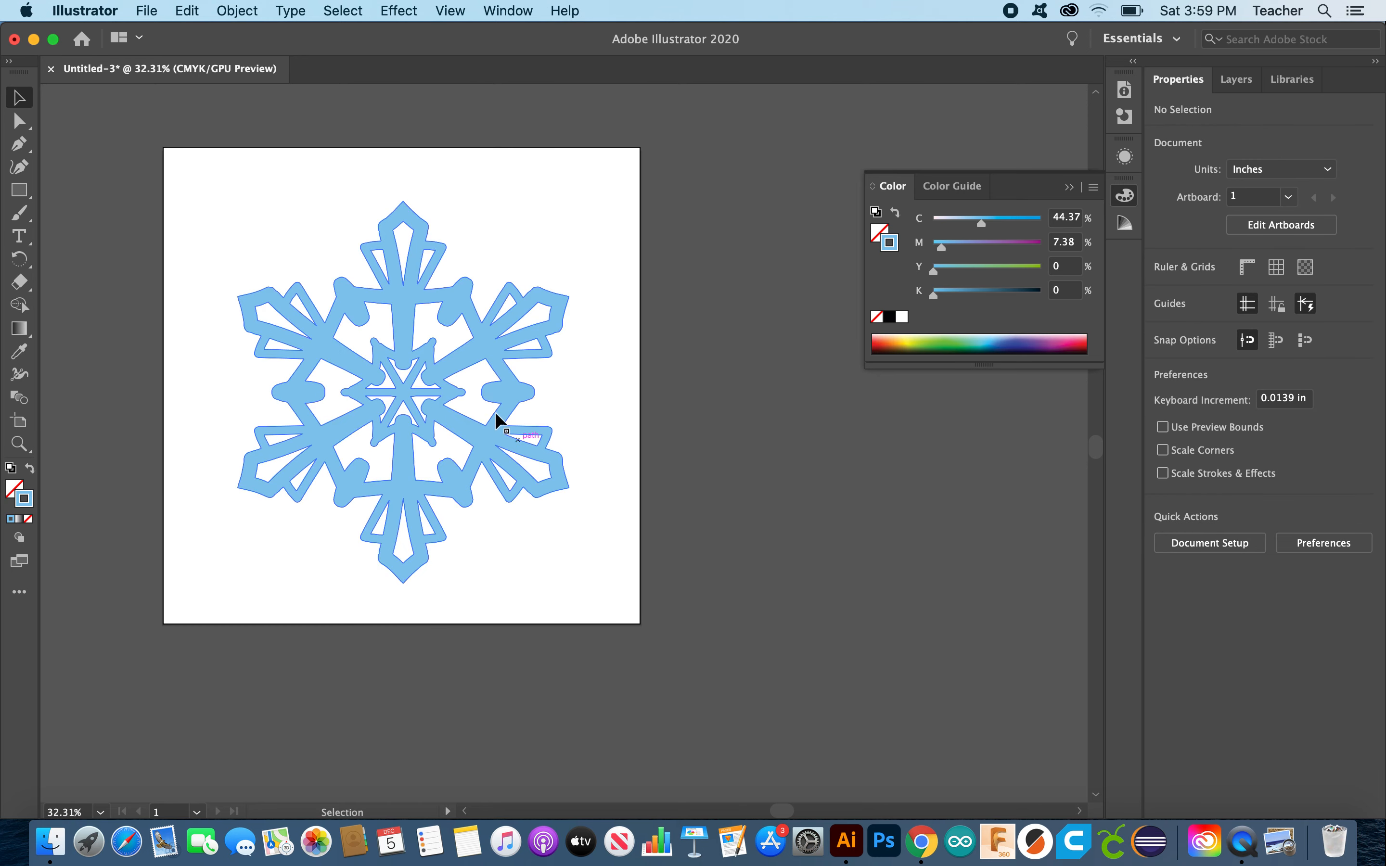
Step: Reposition the merged snowflake onto the artboard and deselect it
click(513, 394)
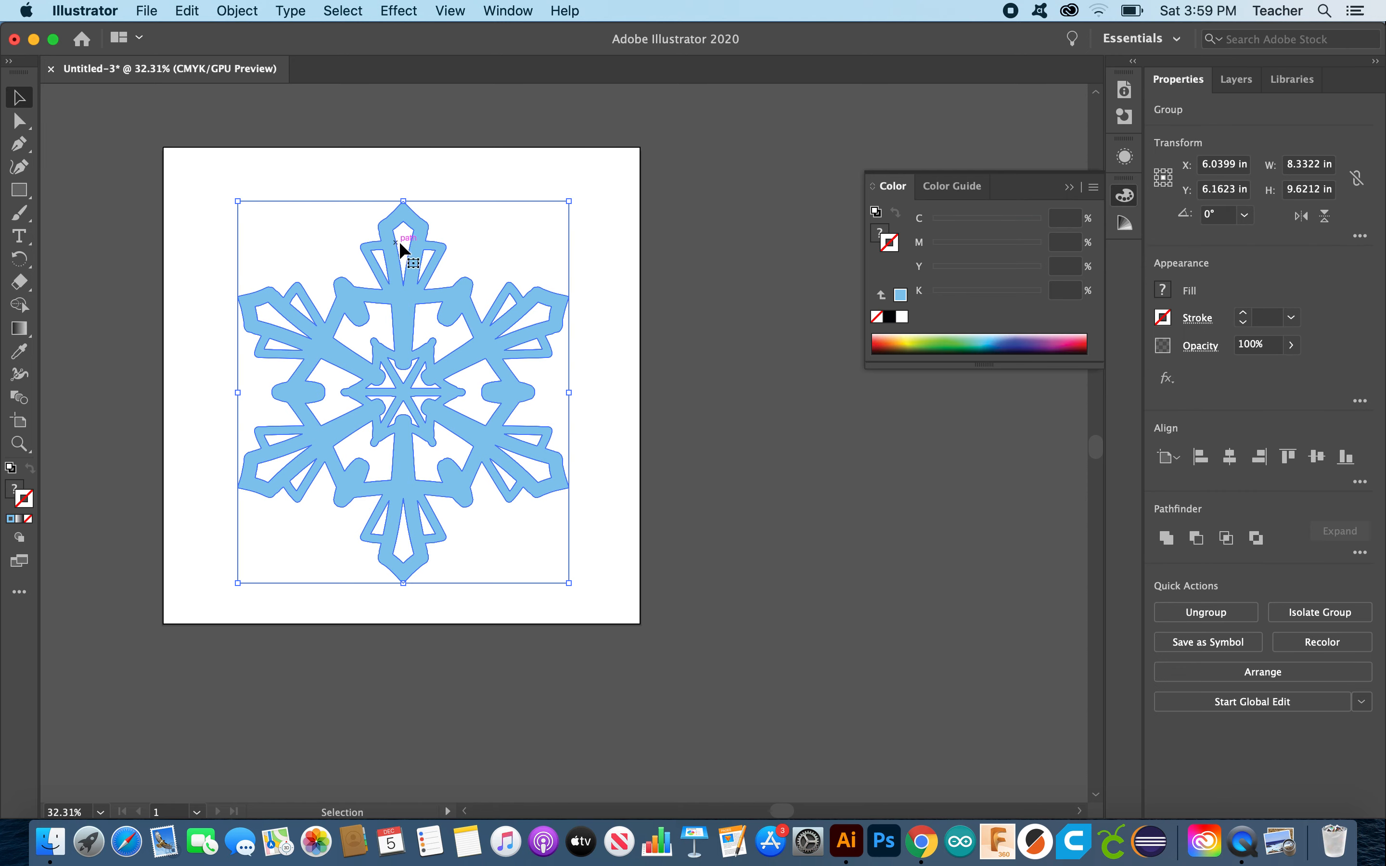
click(447, 177)
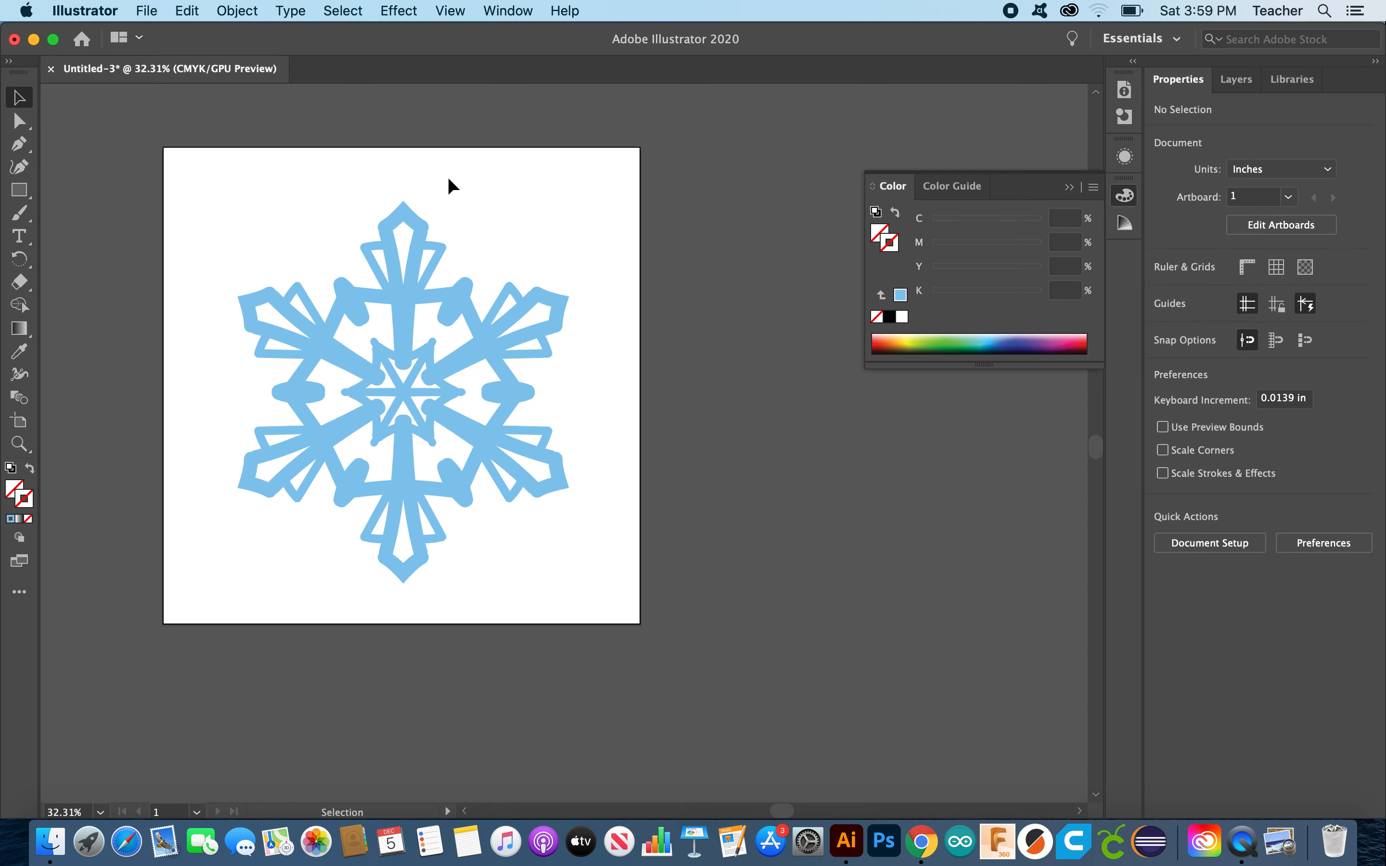
drag(337, 150, 483, 220)
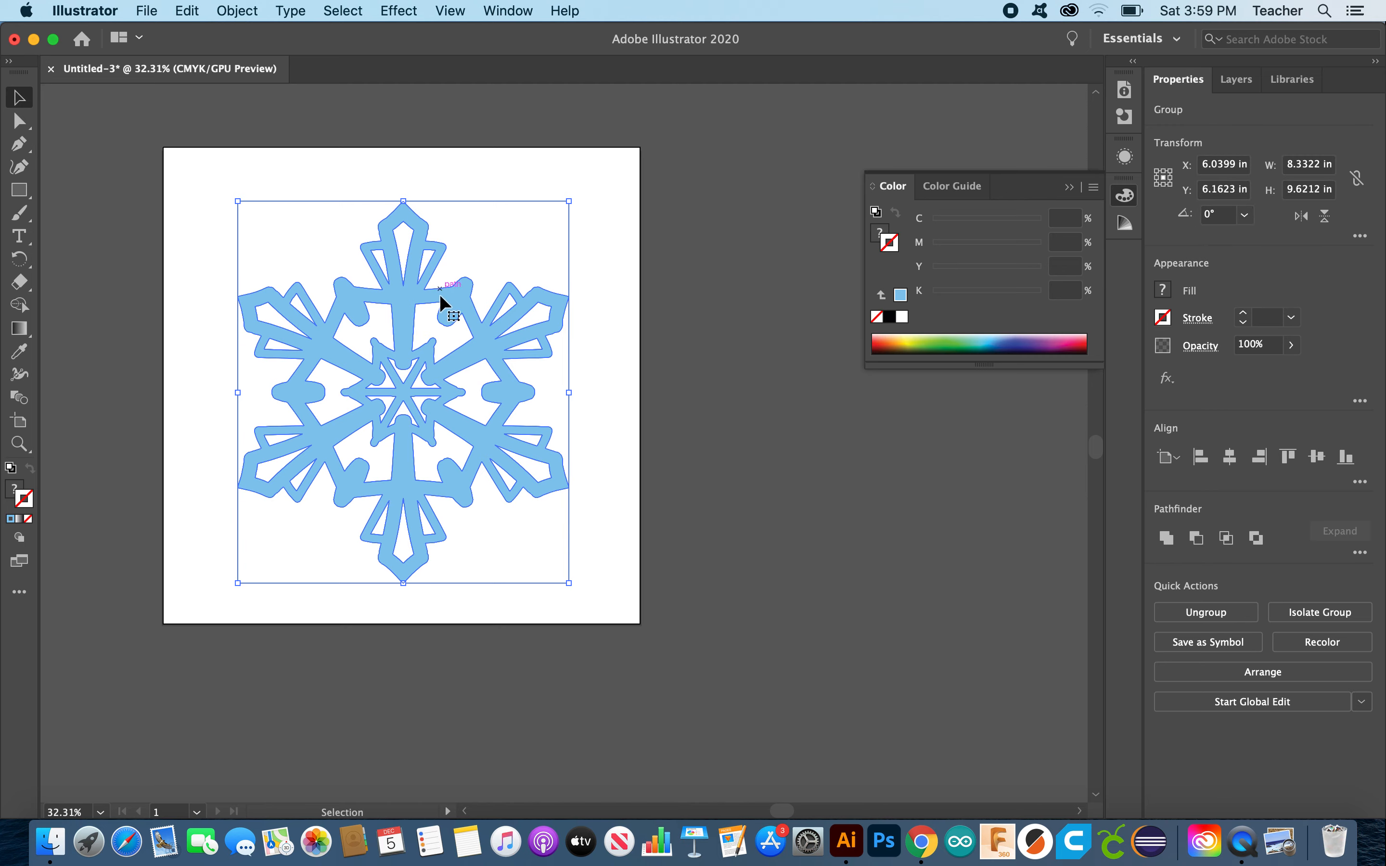
drag(452, 299, 488, 346)
click(958, 518)
click(765, 510)
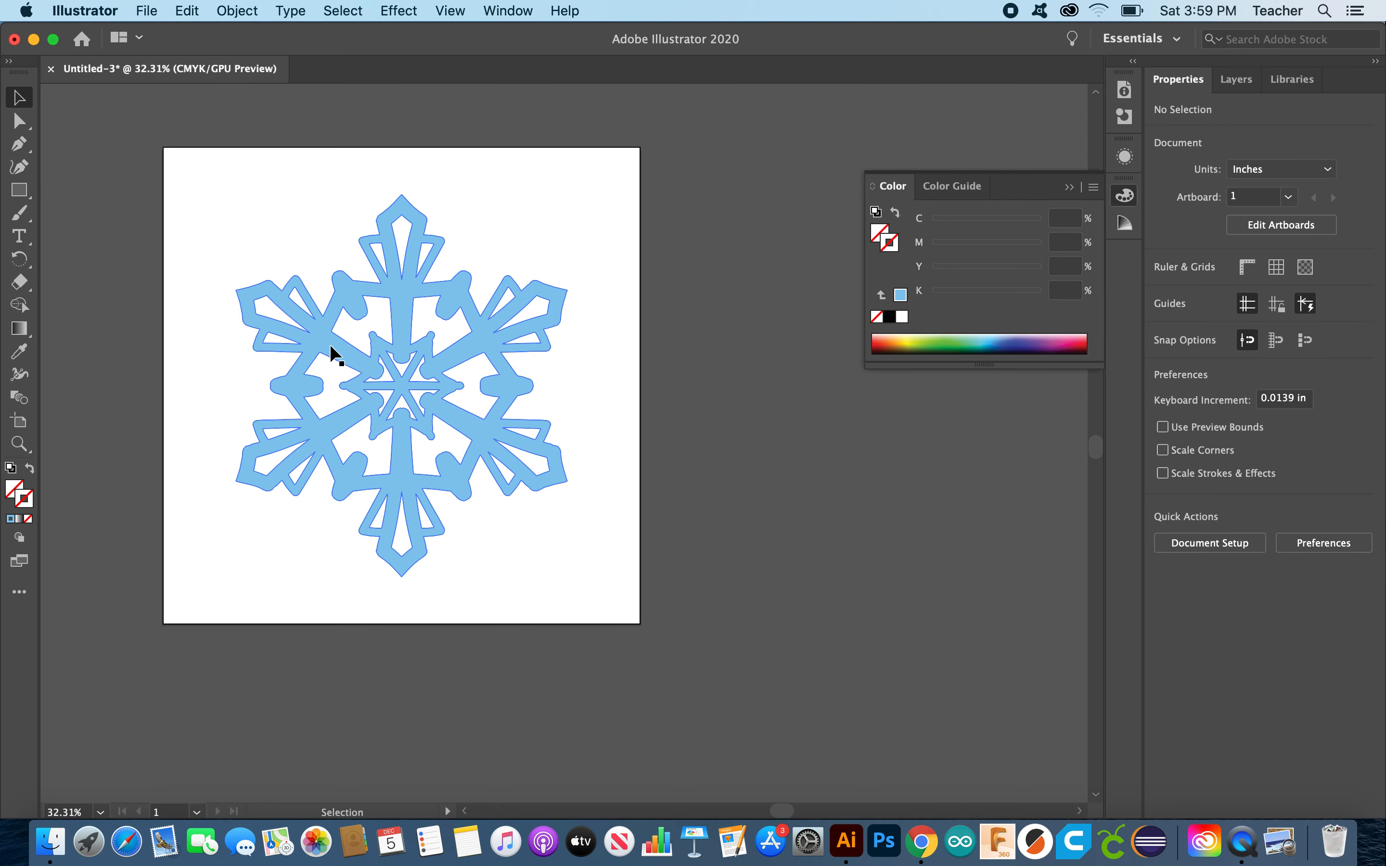
click(150, 10)
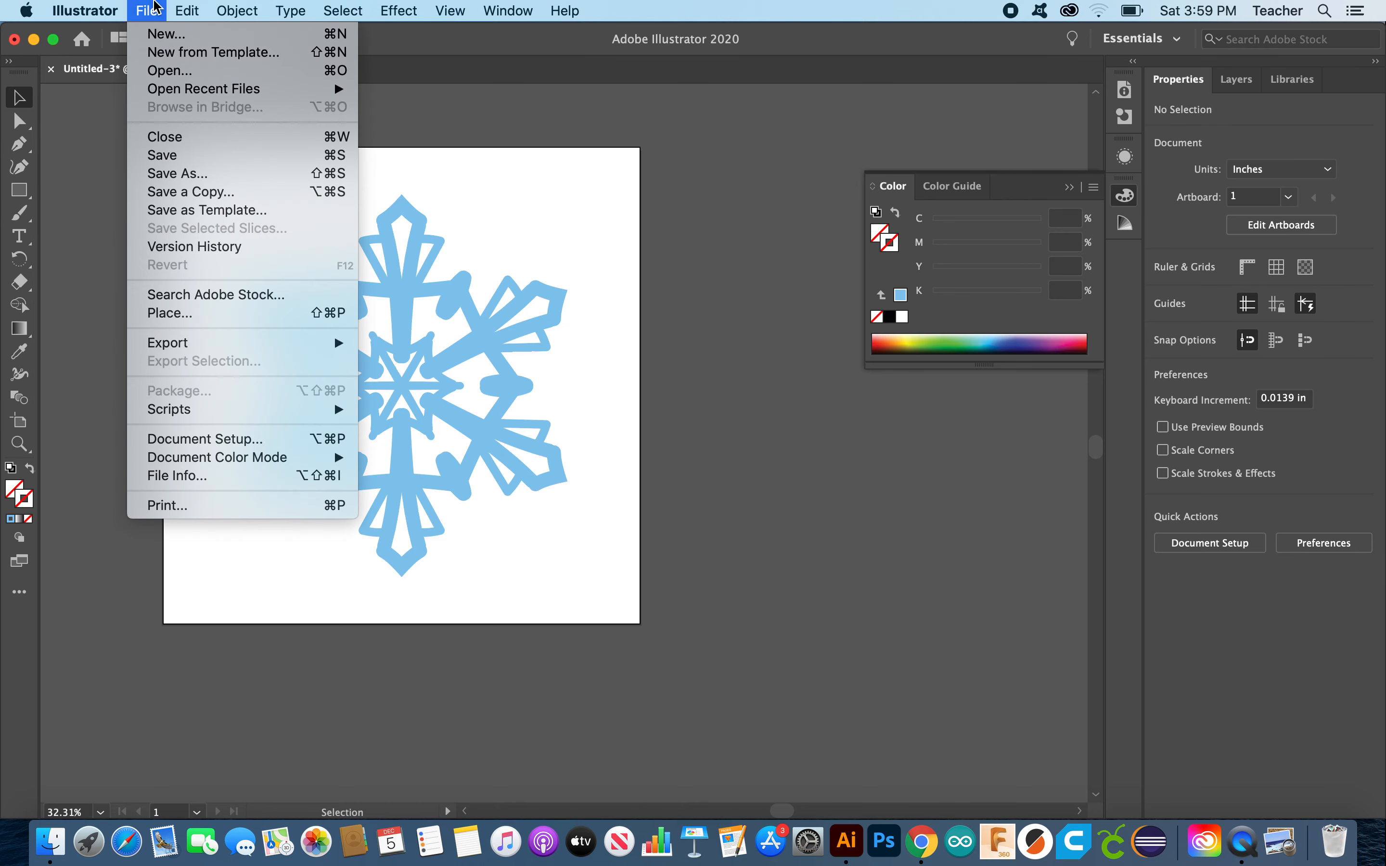
Step: Save the document on the computer as Snowflake3.ai with the default Illustrator options
click(168, 174)
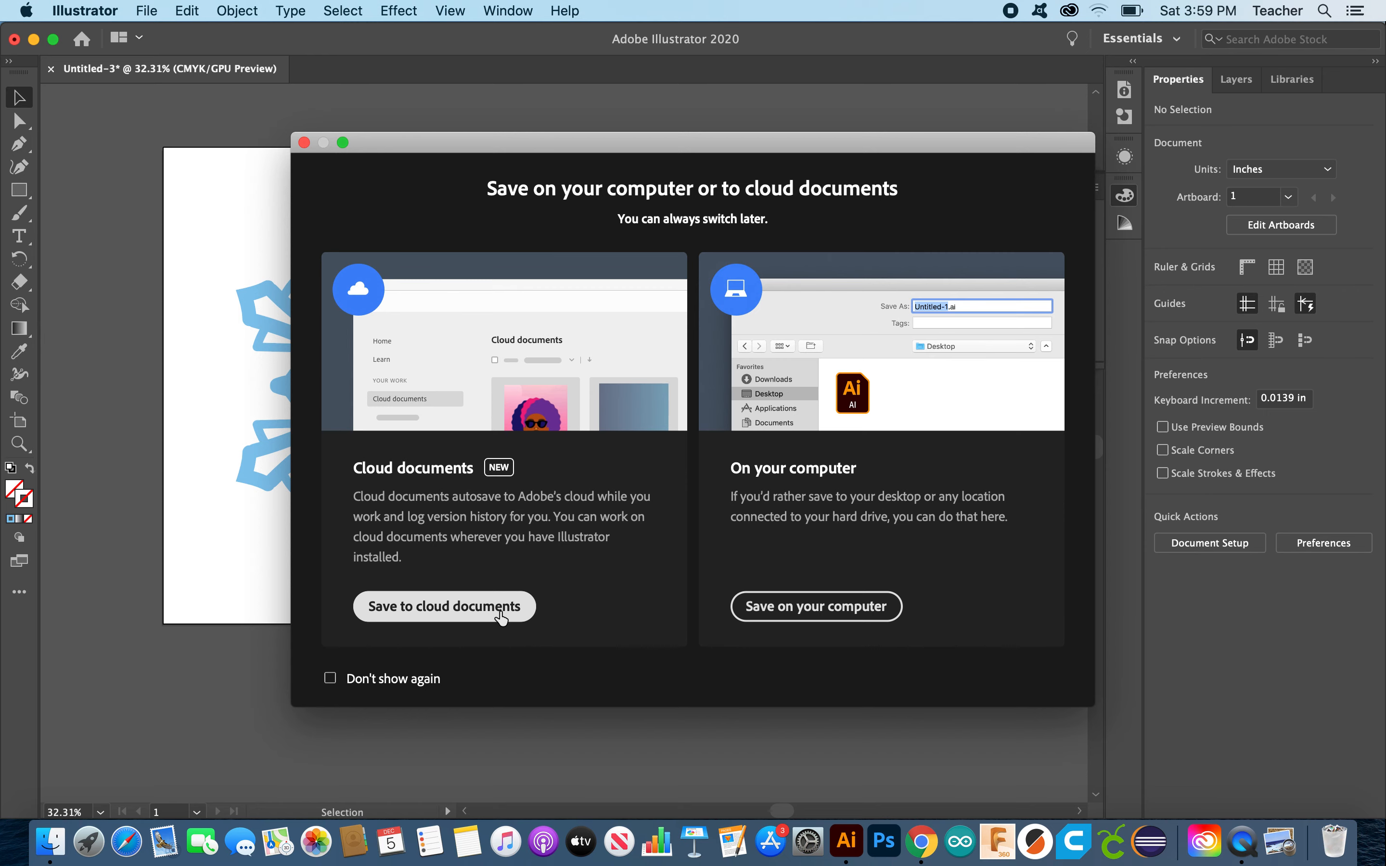
click(767, 608)
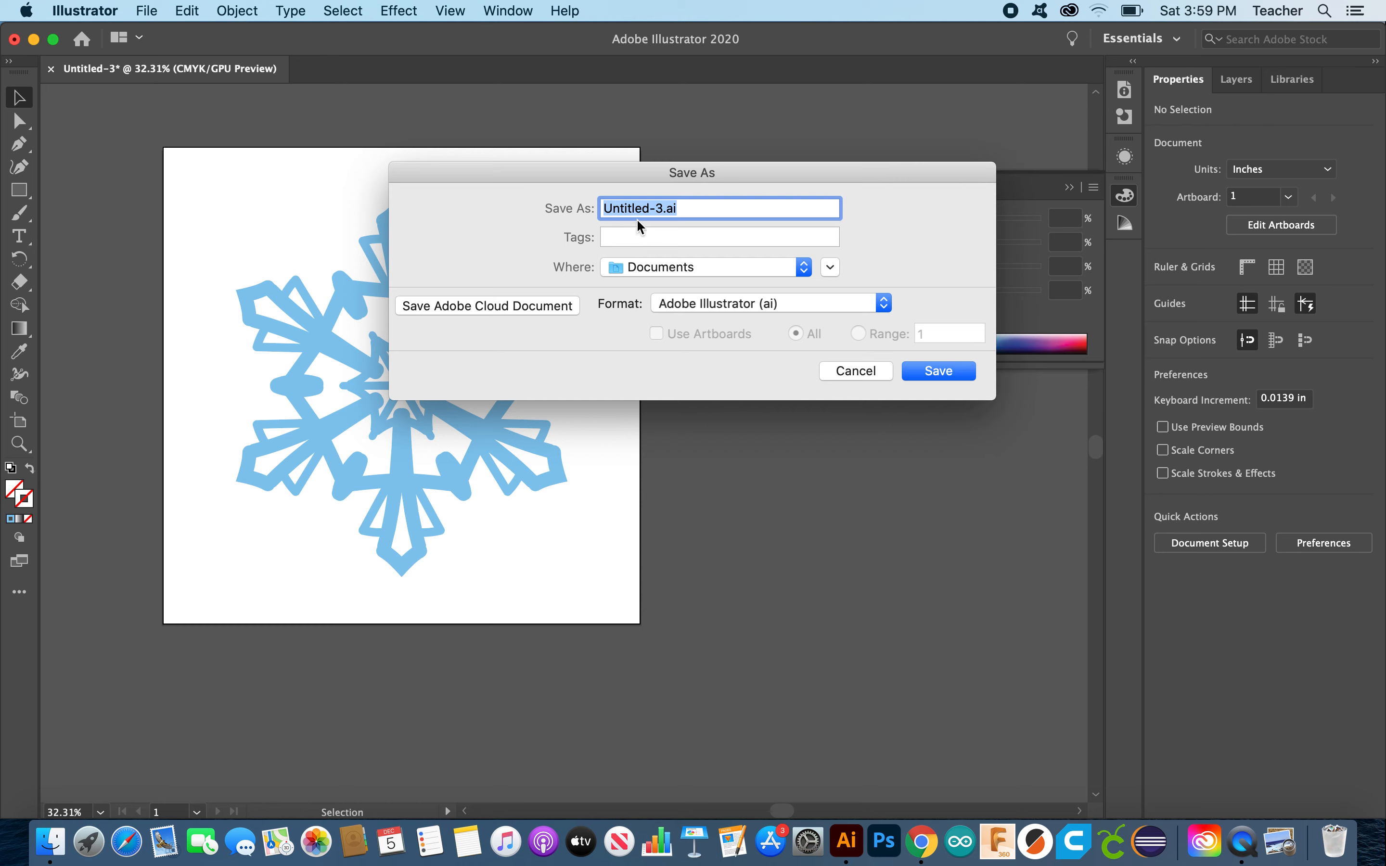
mouse_move(661, 205)
mouse_down()
mouse_move(630, 203)
mouse_move(641, 211)
mouse_up()
click(642, 209)
key(BackSpace)
key(BackSpace)
key(BackSpace)
key(BackSpace)
key(BackSpace)
key(BackSpace)
key(BackSpace)
key(BackSpace)
key(BackSpace)
key(BackSpace)
text(Snowflake1)
key(BackSpace)
text(3)
click(927, 375)
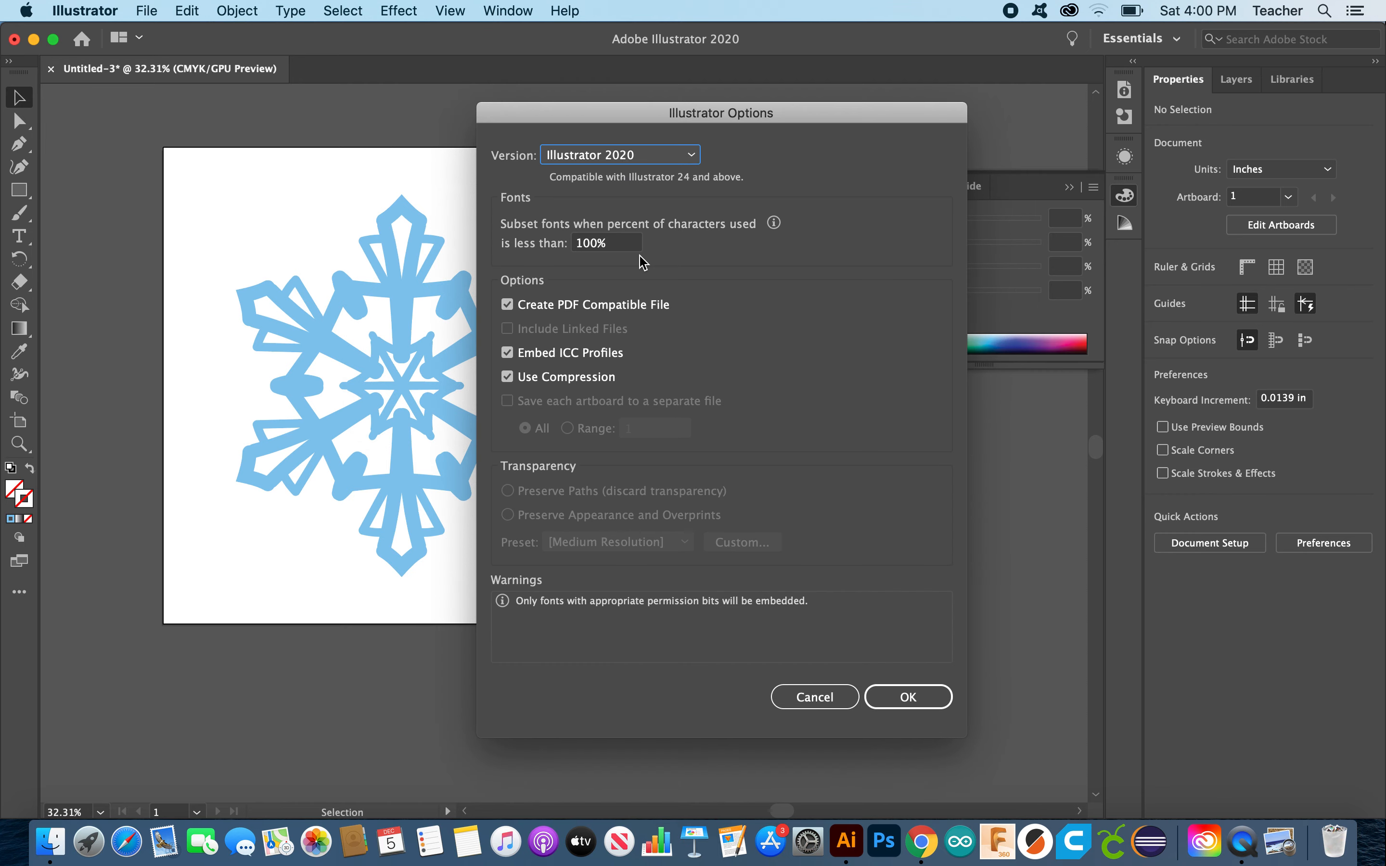
click(900, 707)
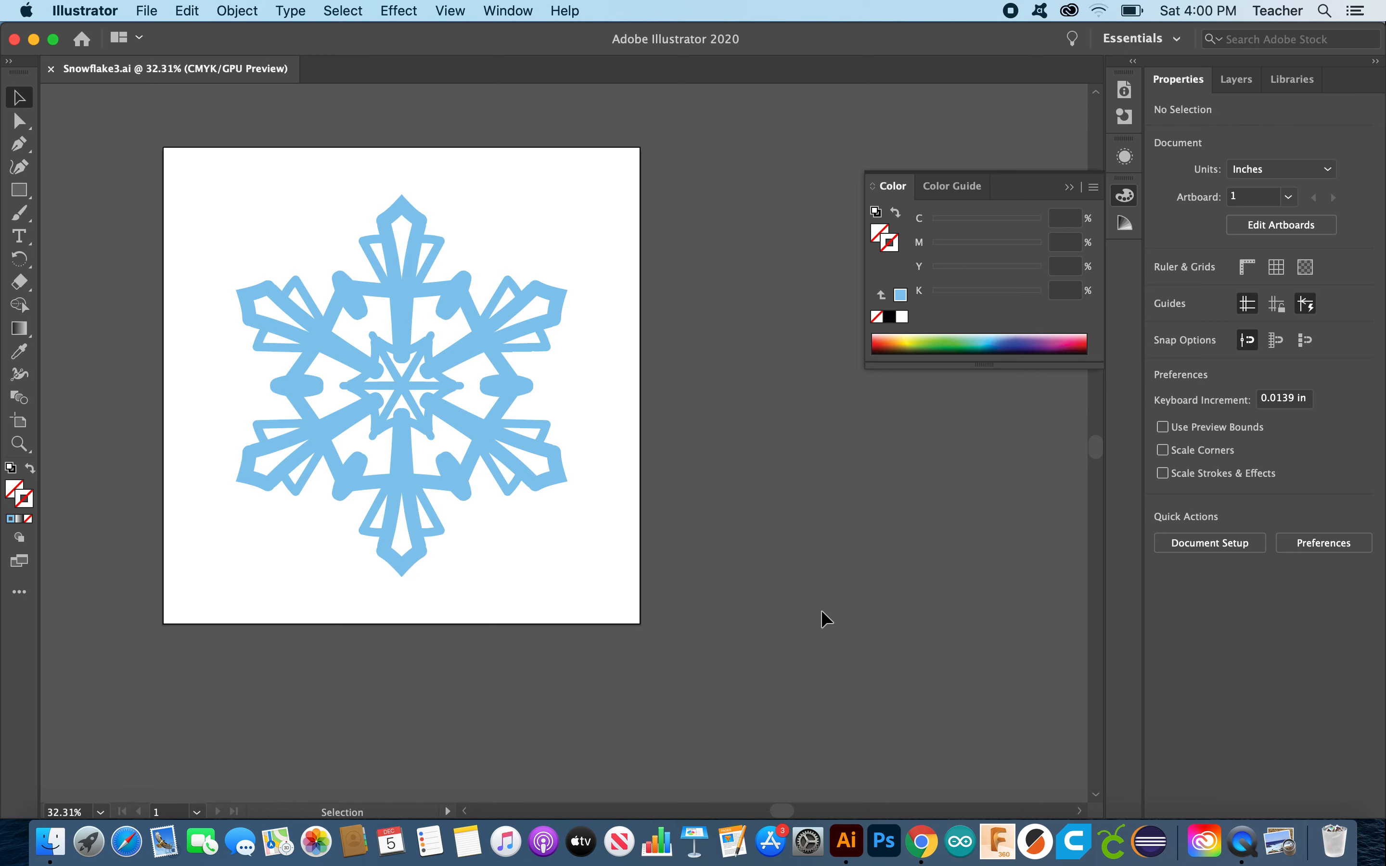
Step: Save the snowflake in SVG format as Snowflake3.svg, accepting the default SVG options
click(235, 10)
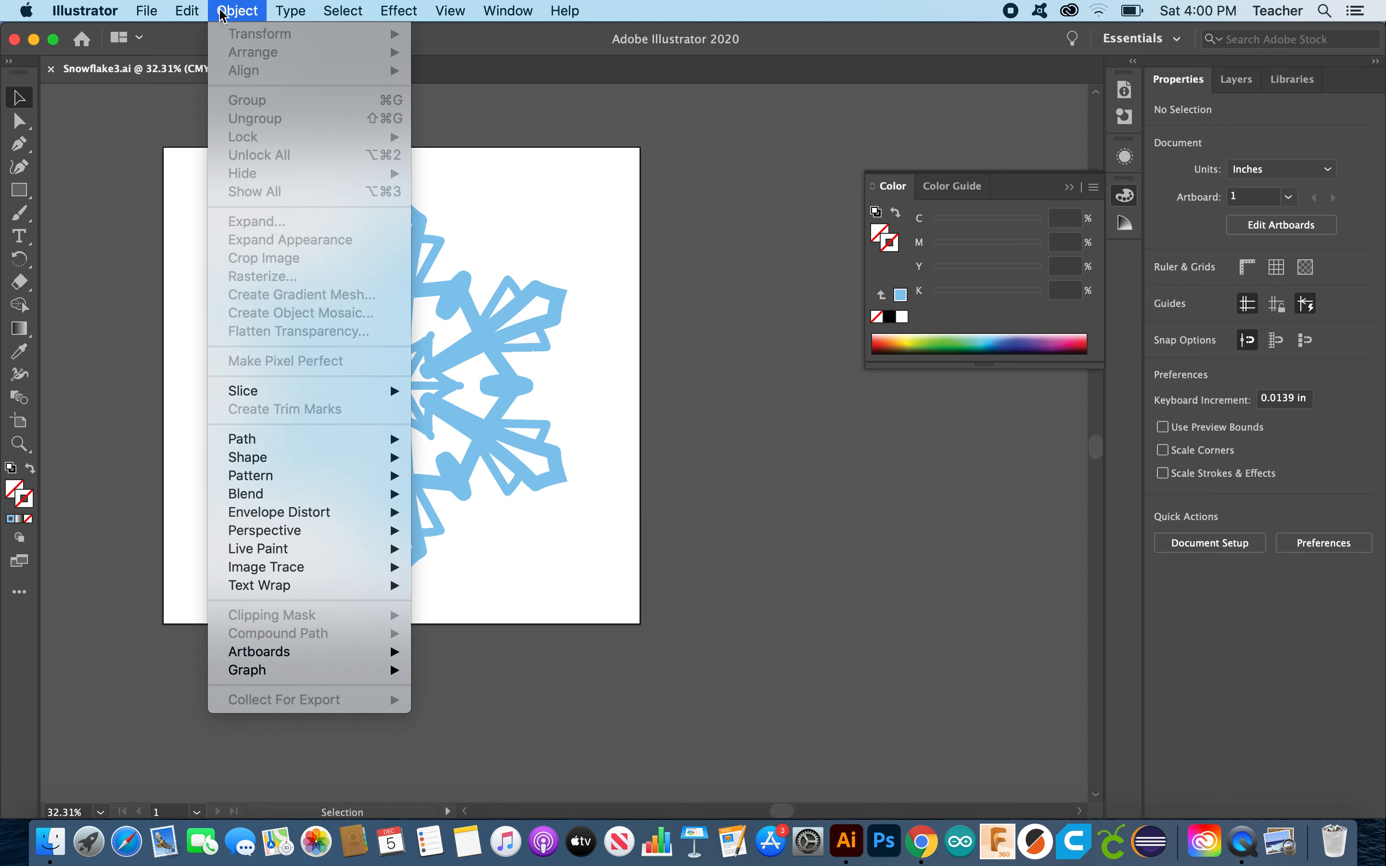
mouse_move(156, 6)
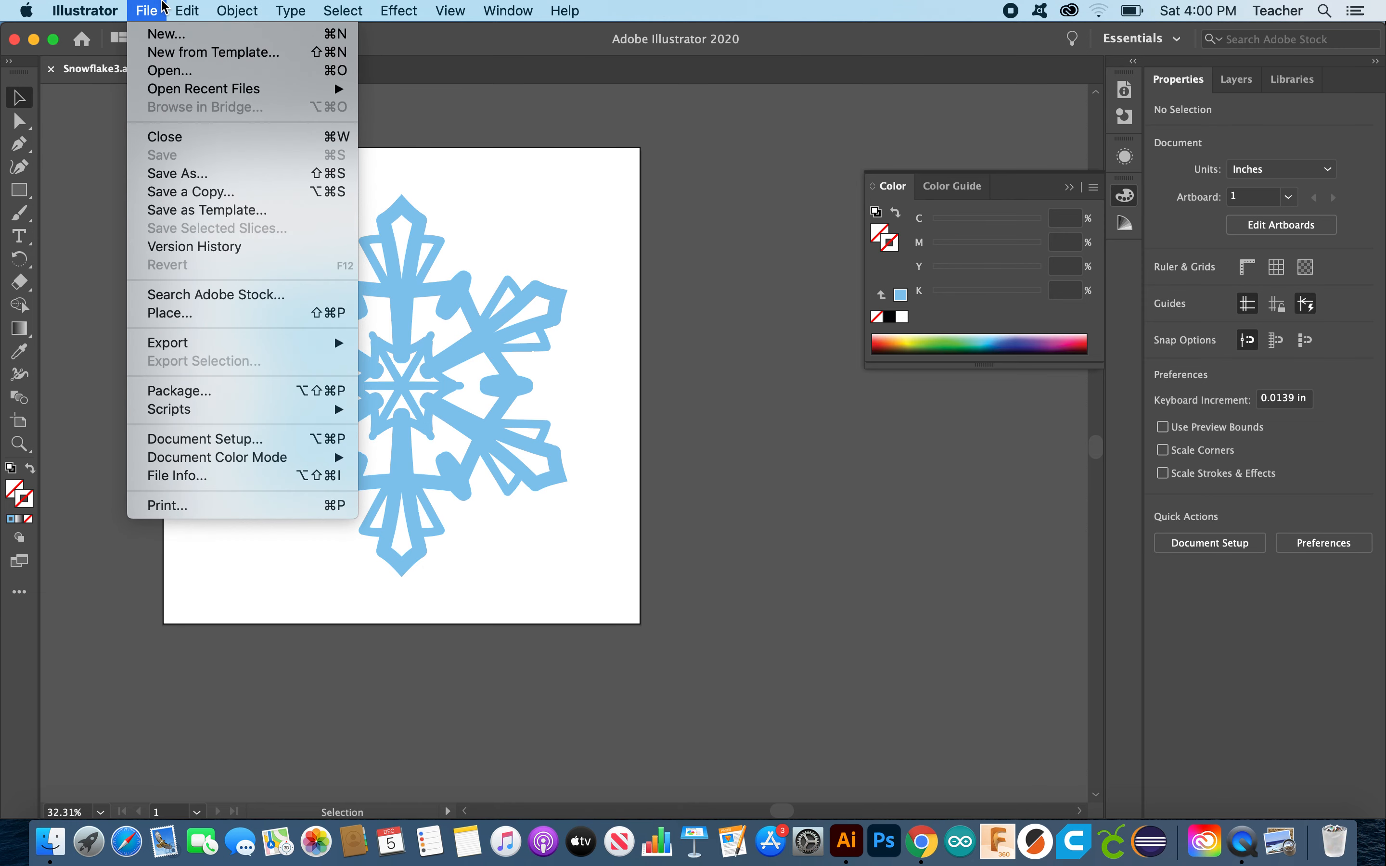
click(180, 173)
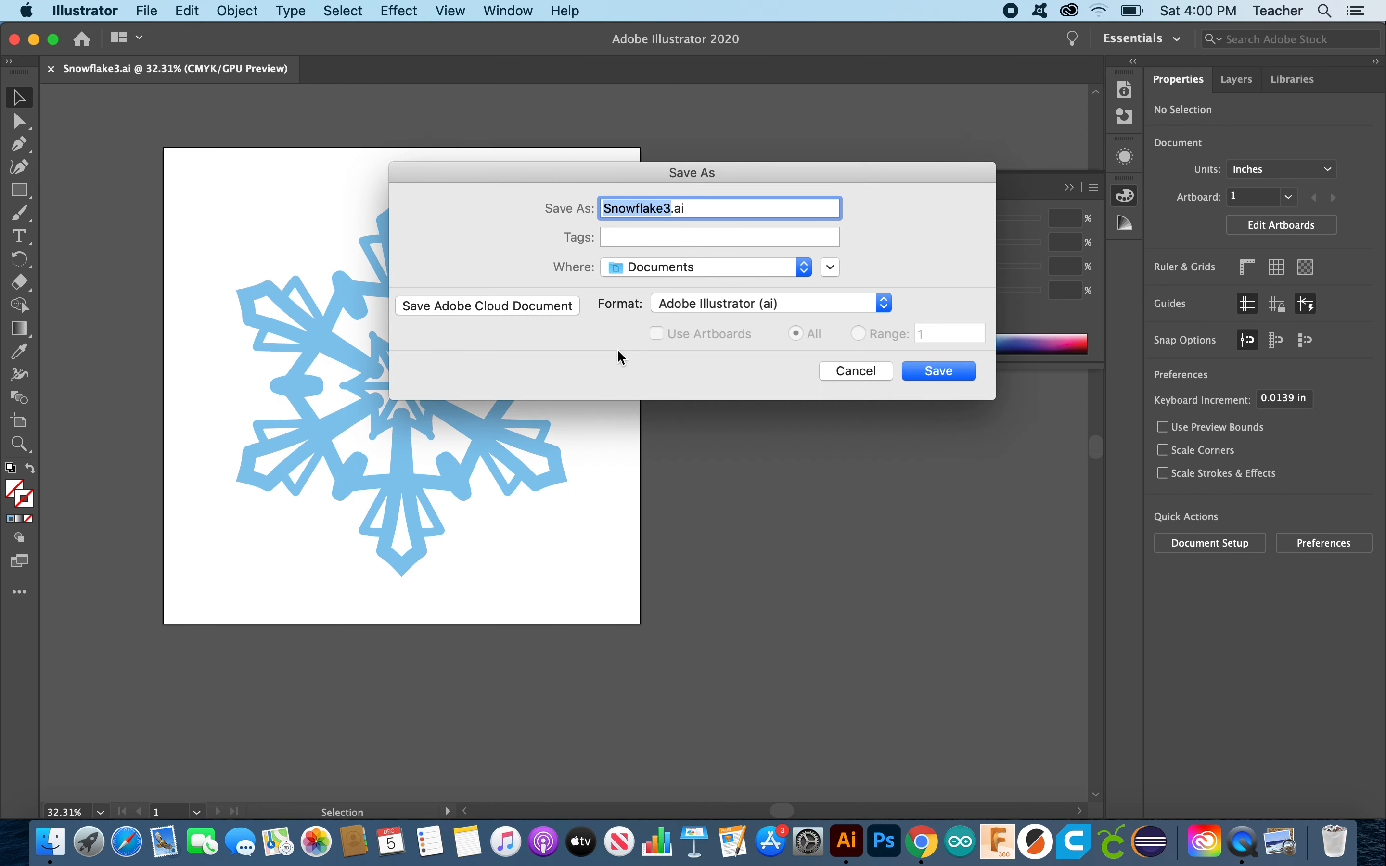
key(super+a)
click(724, 307)
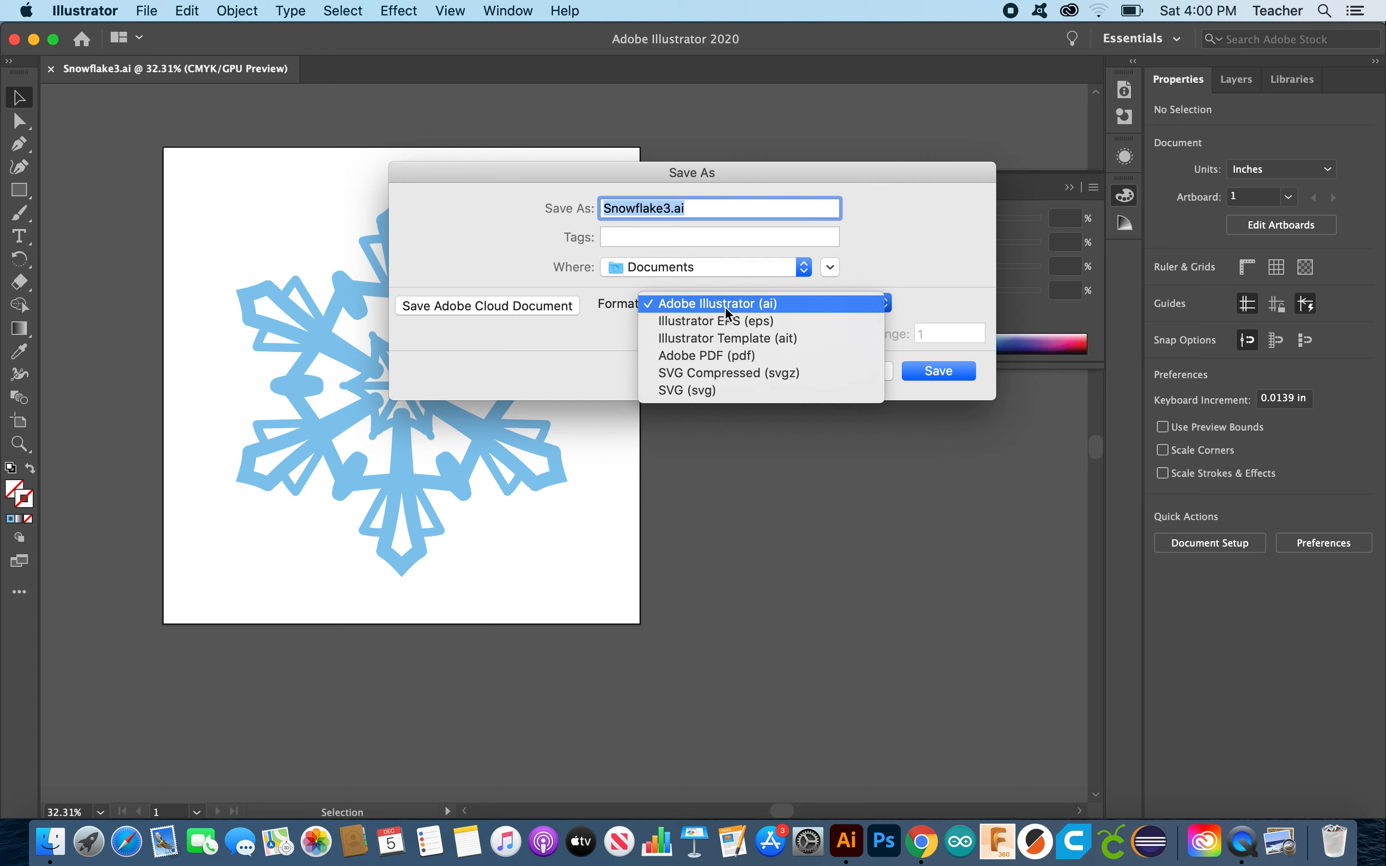
click(725, 393)
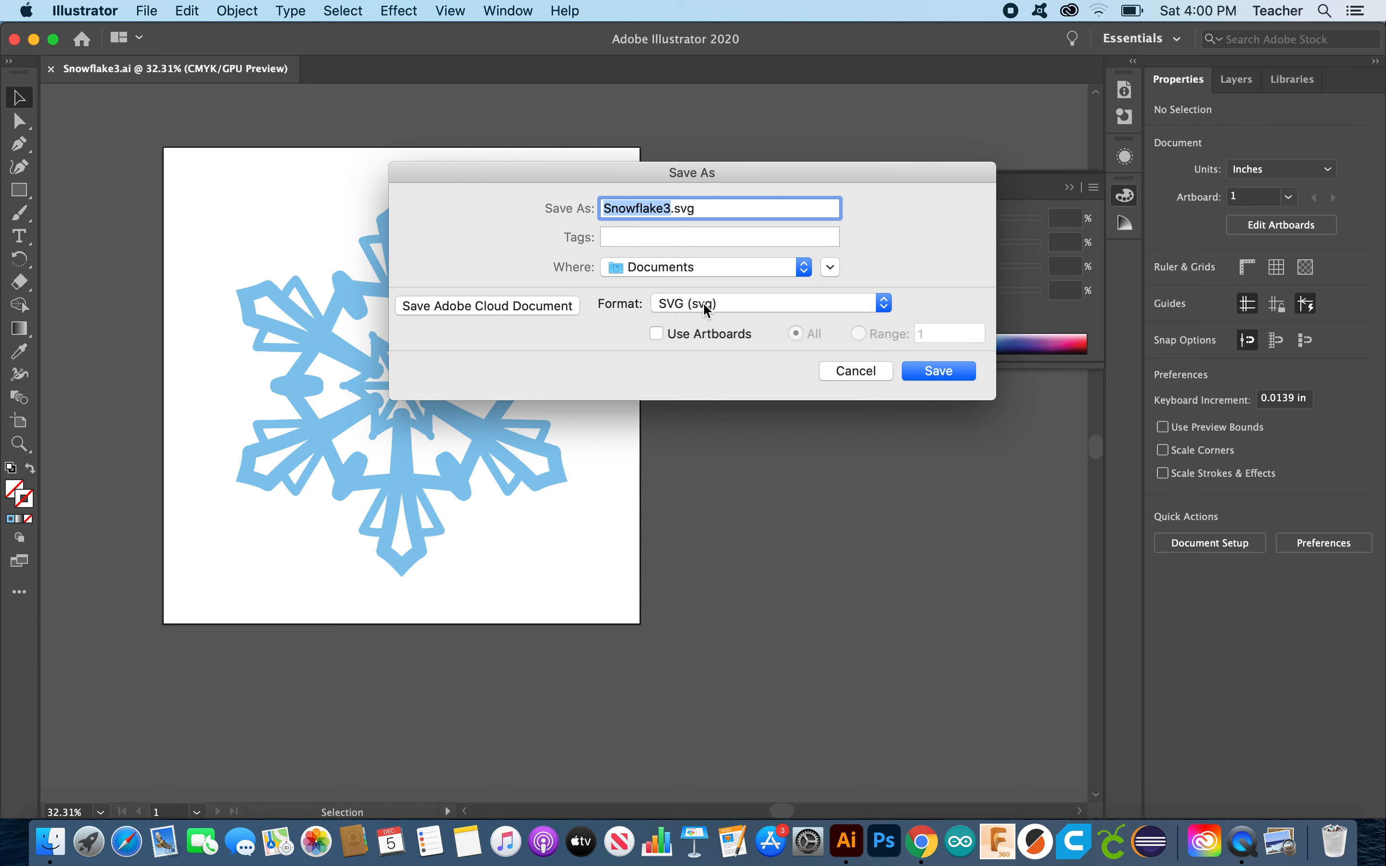
click(946, 375)
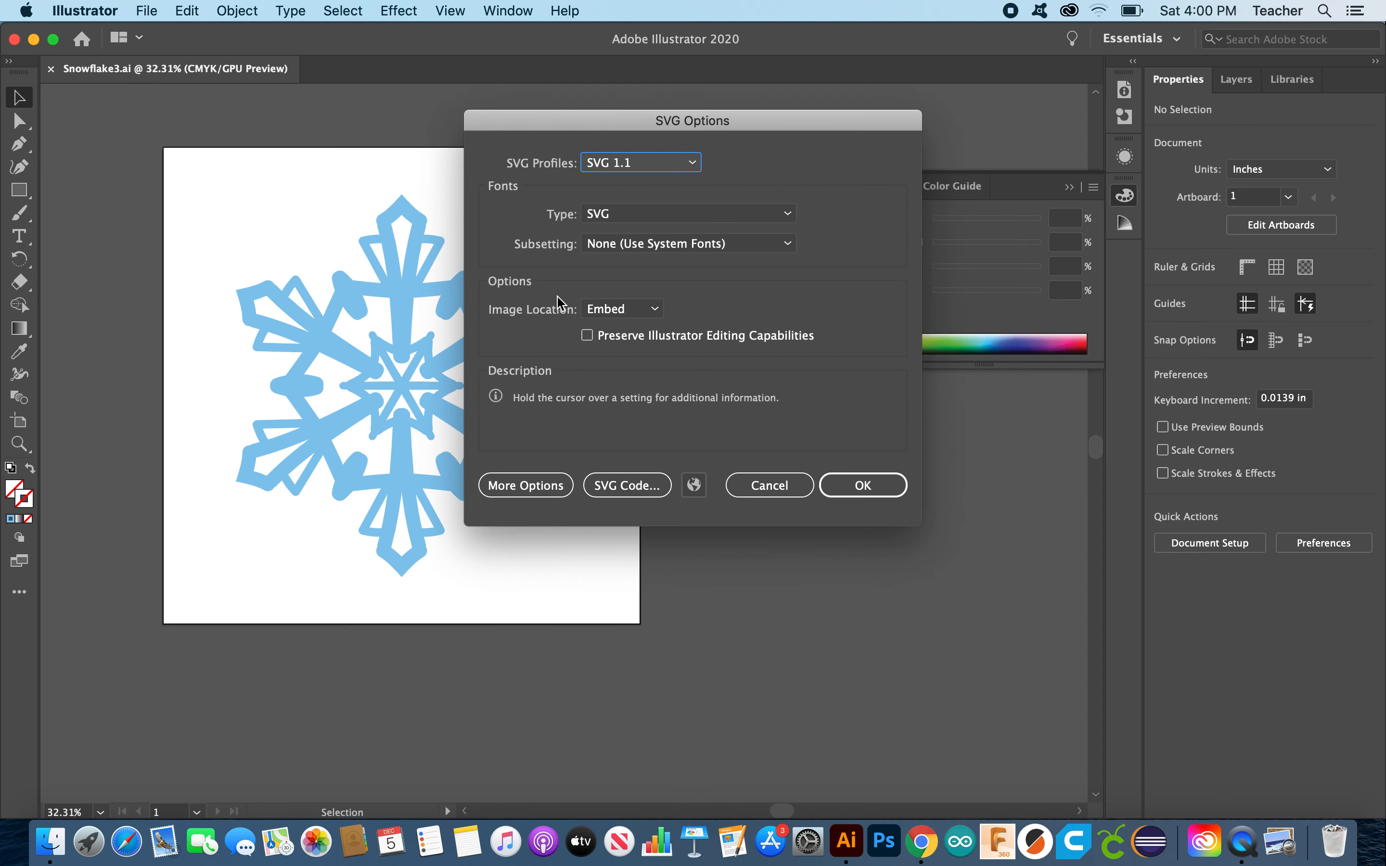
click(845, 484)
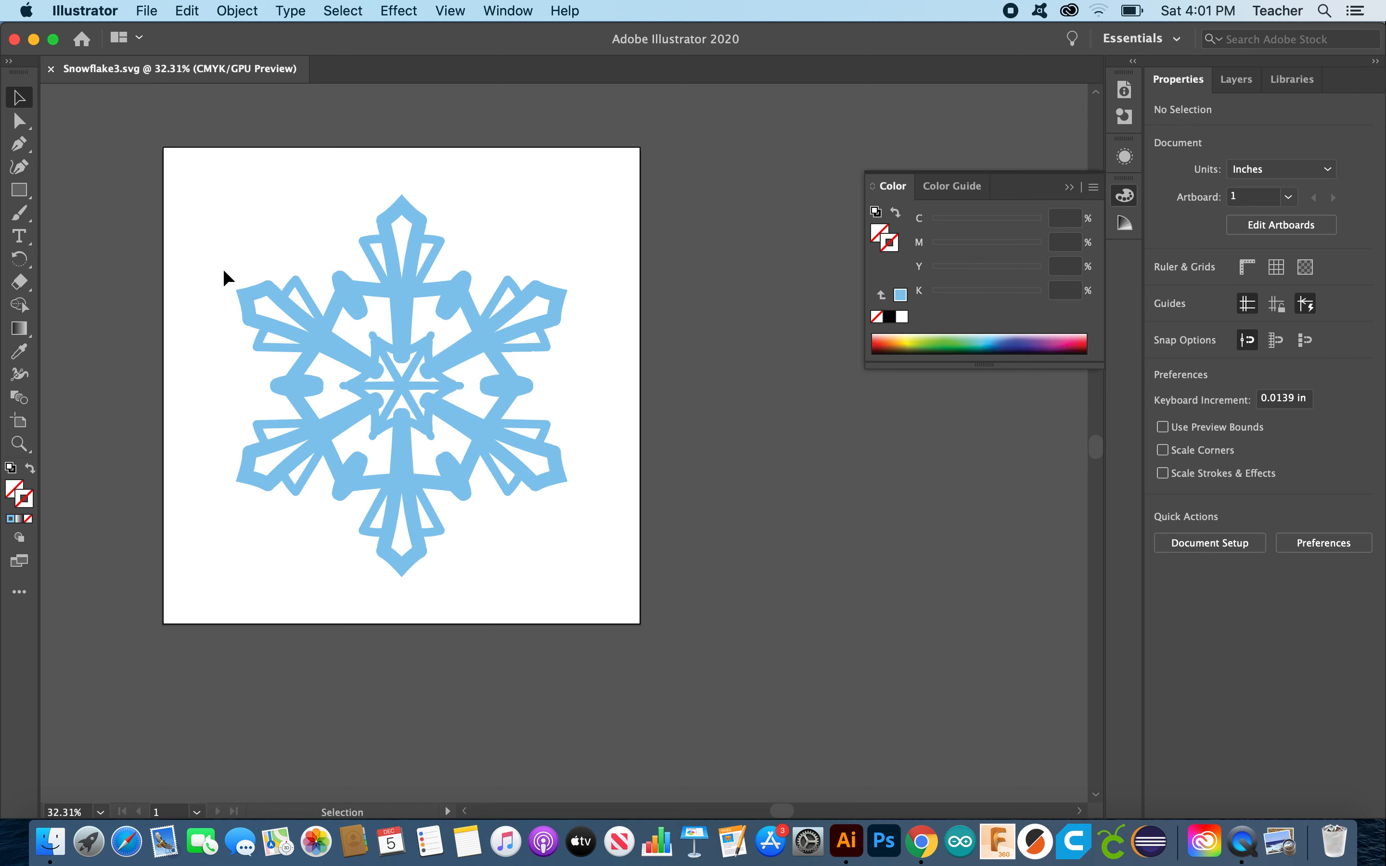
Step: Reset the snowflake to default fill and stroke, then set fill to None for black outlines
drag(119, 149, 716, 625)
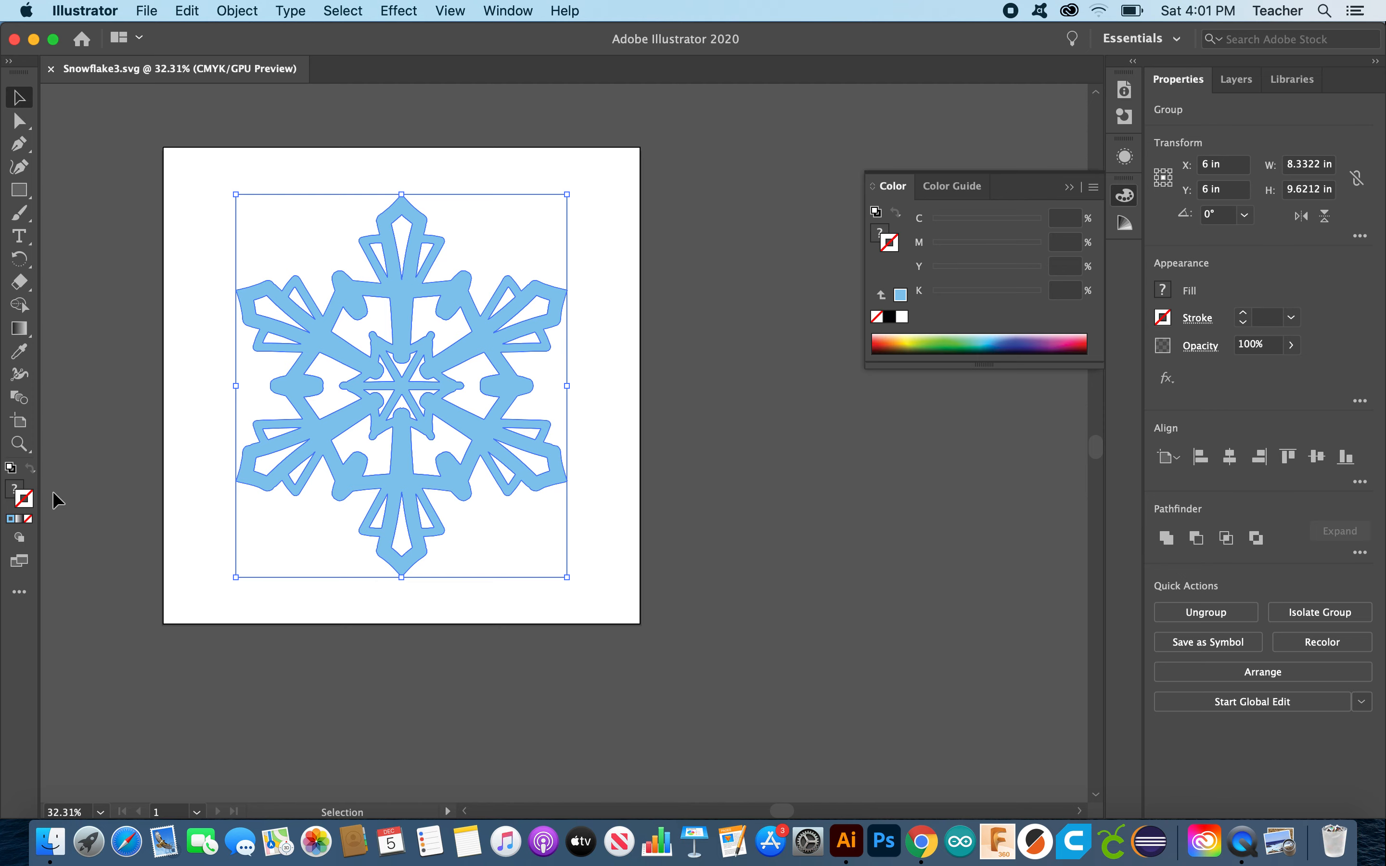
drag(436, 384, 846, 578)
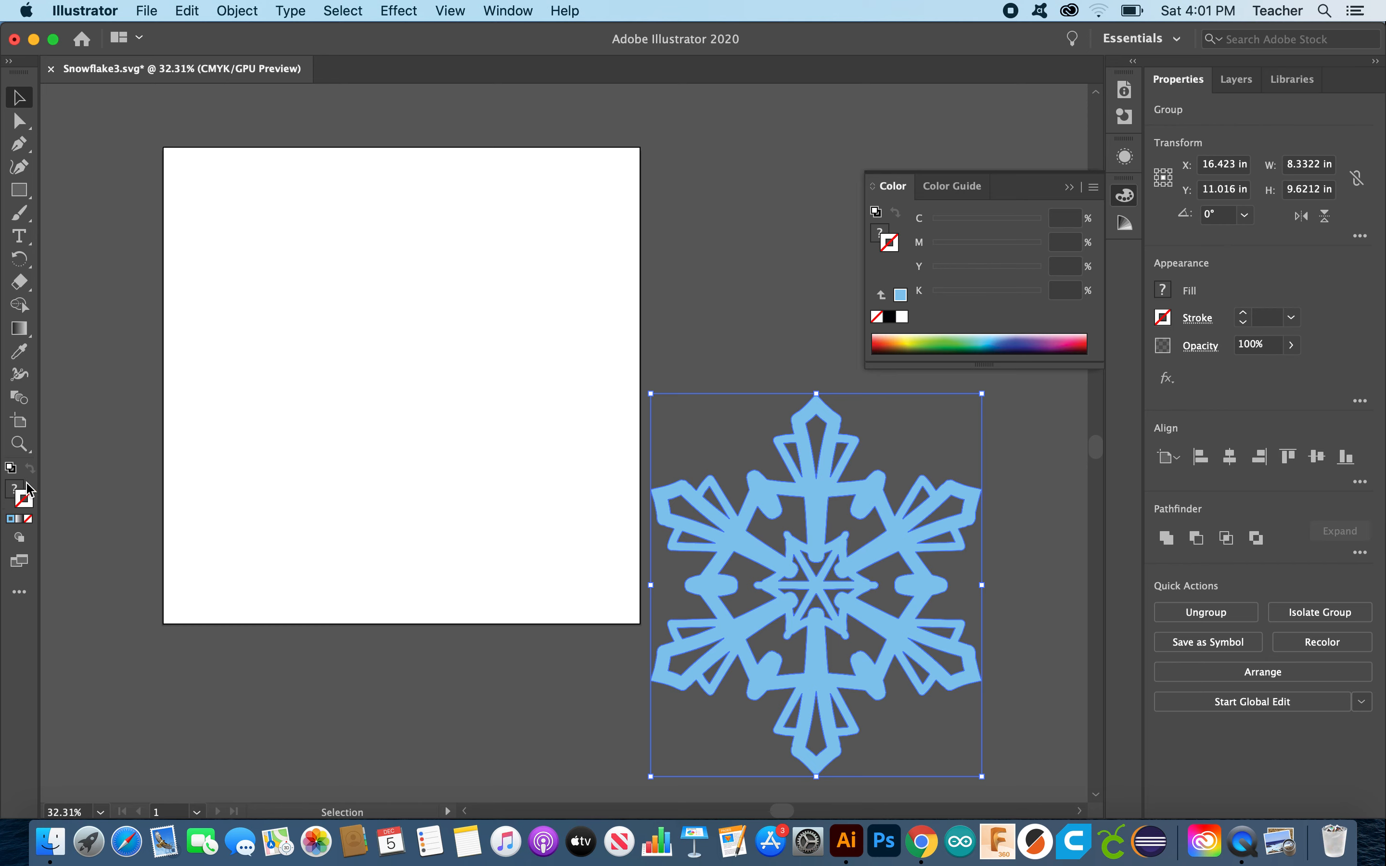
click(10, 468)
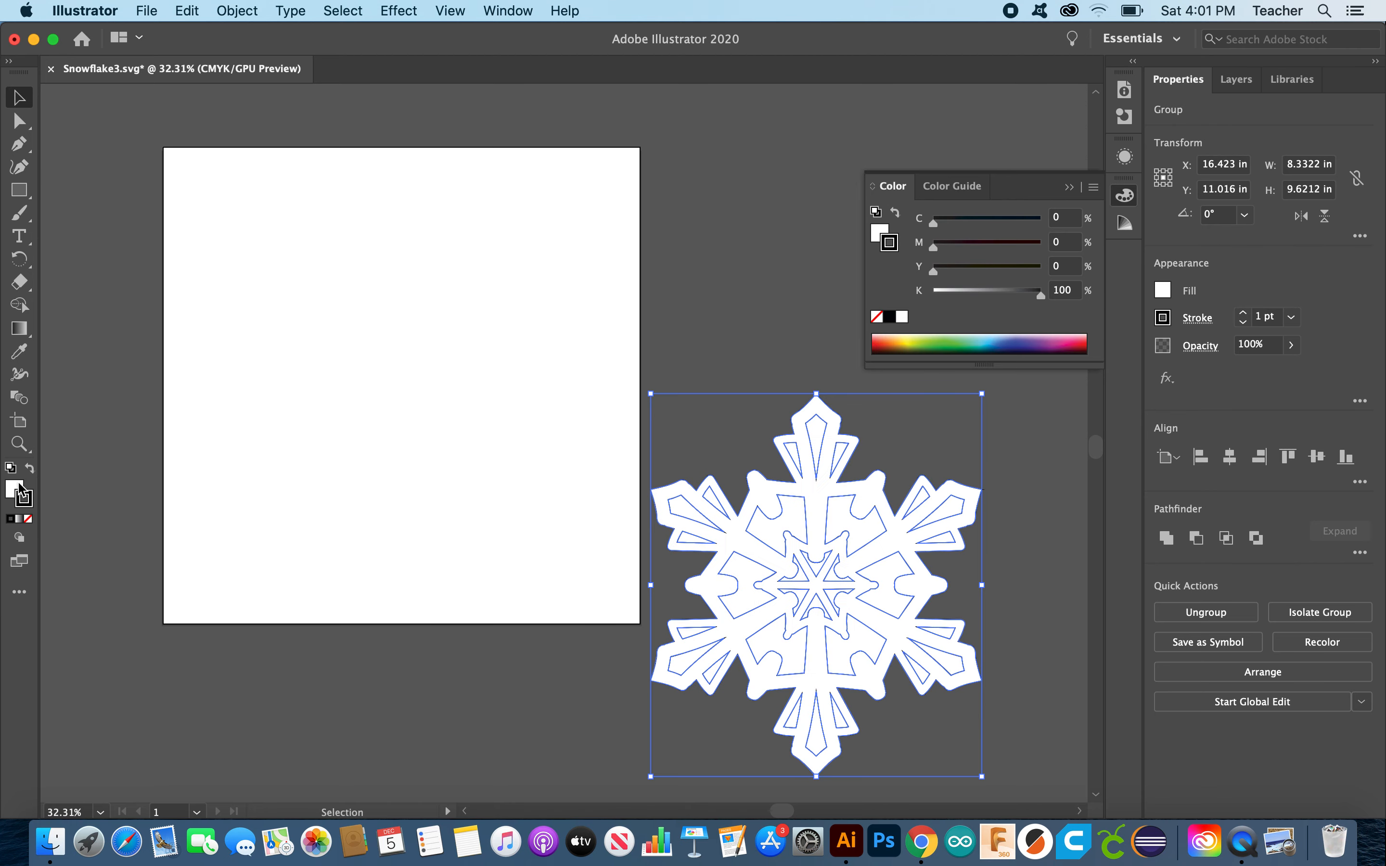
click(28, 518)
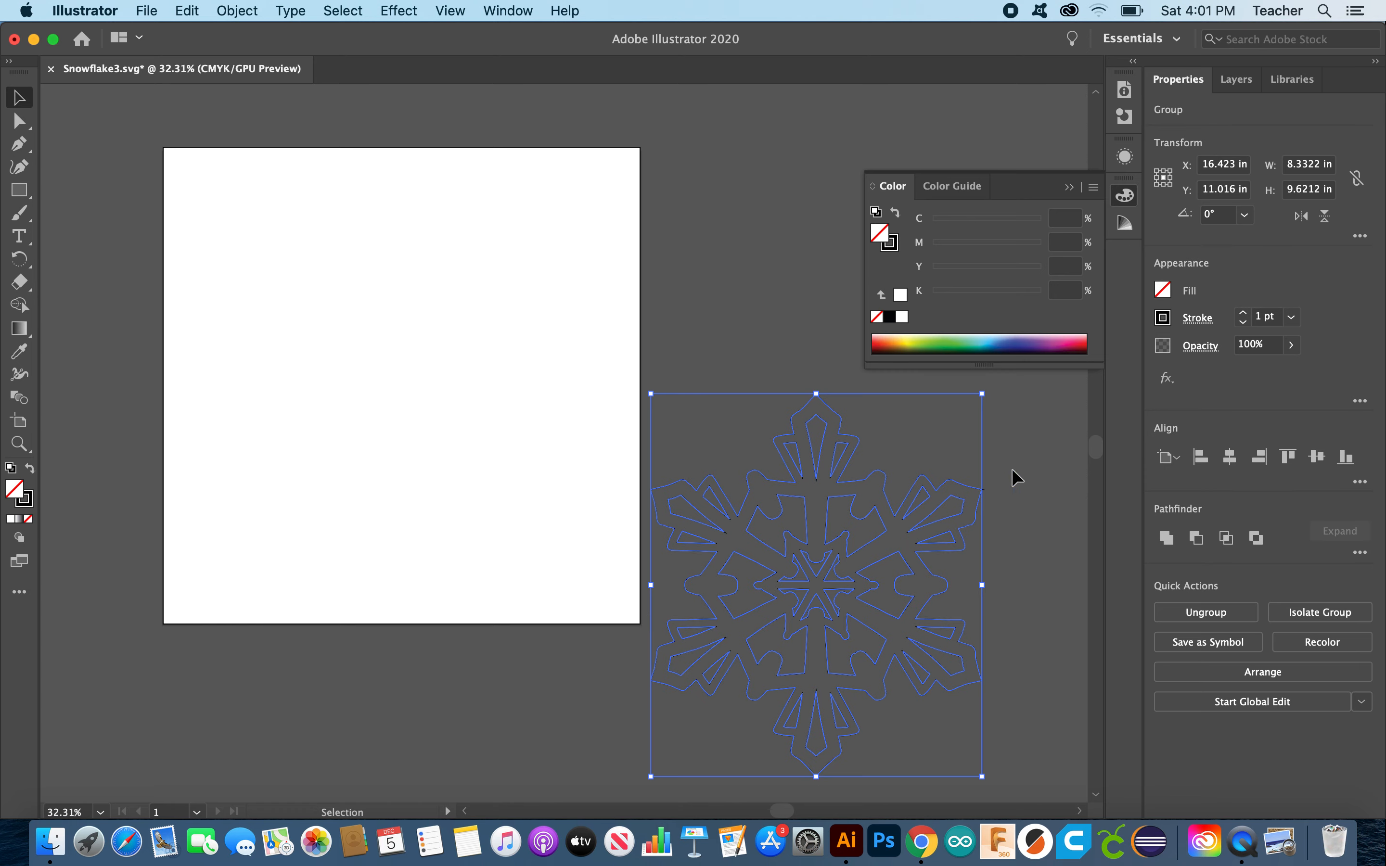
click(1072, 521)
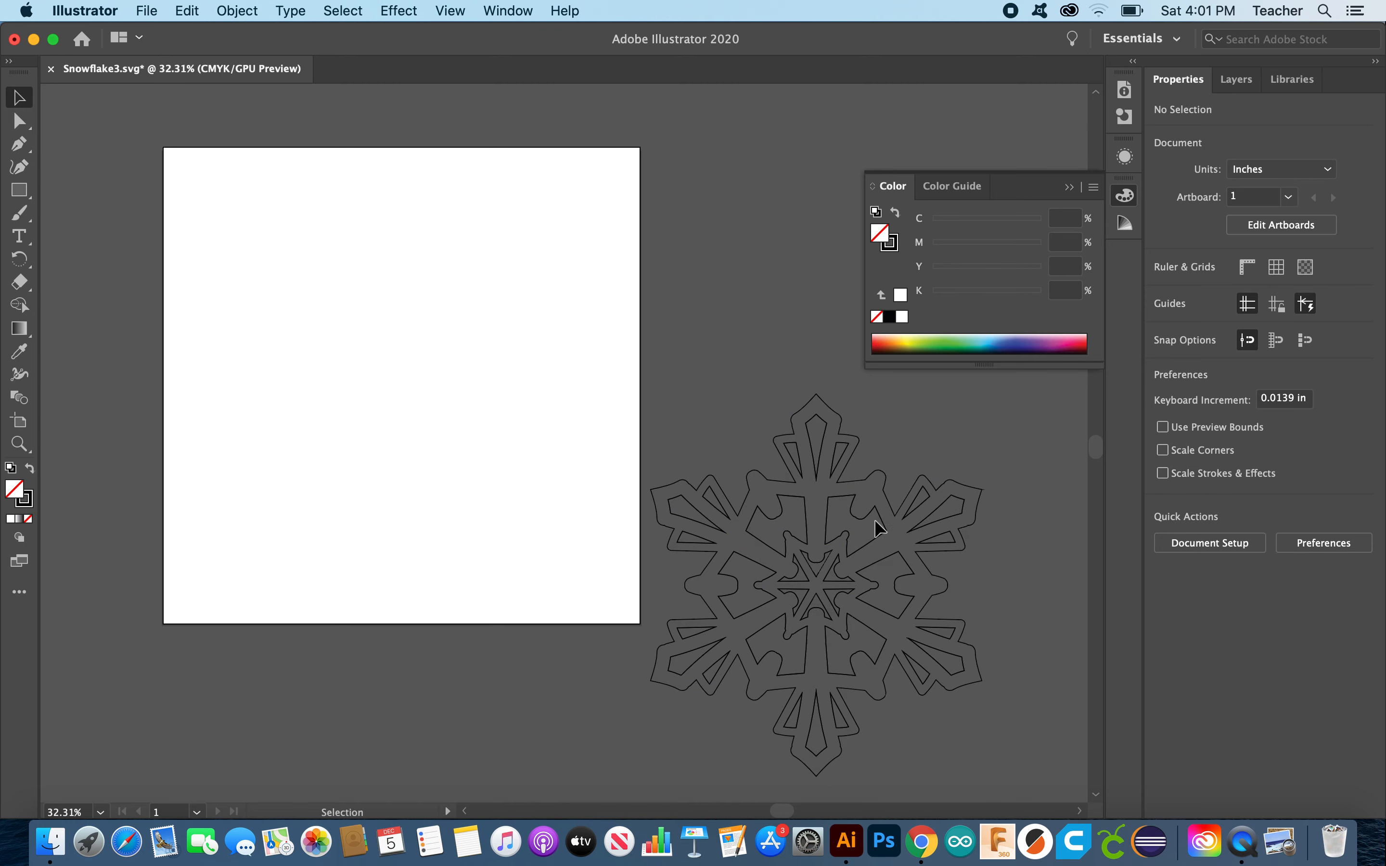
Step: Move the outlined snowflake back onto the artboard and check its stroke and fill colours
drag(885, 532, 473, 329)
click(698, 442)
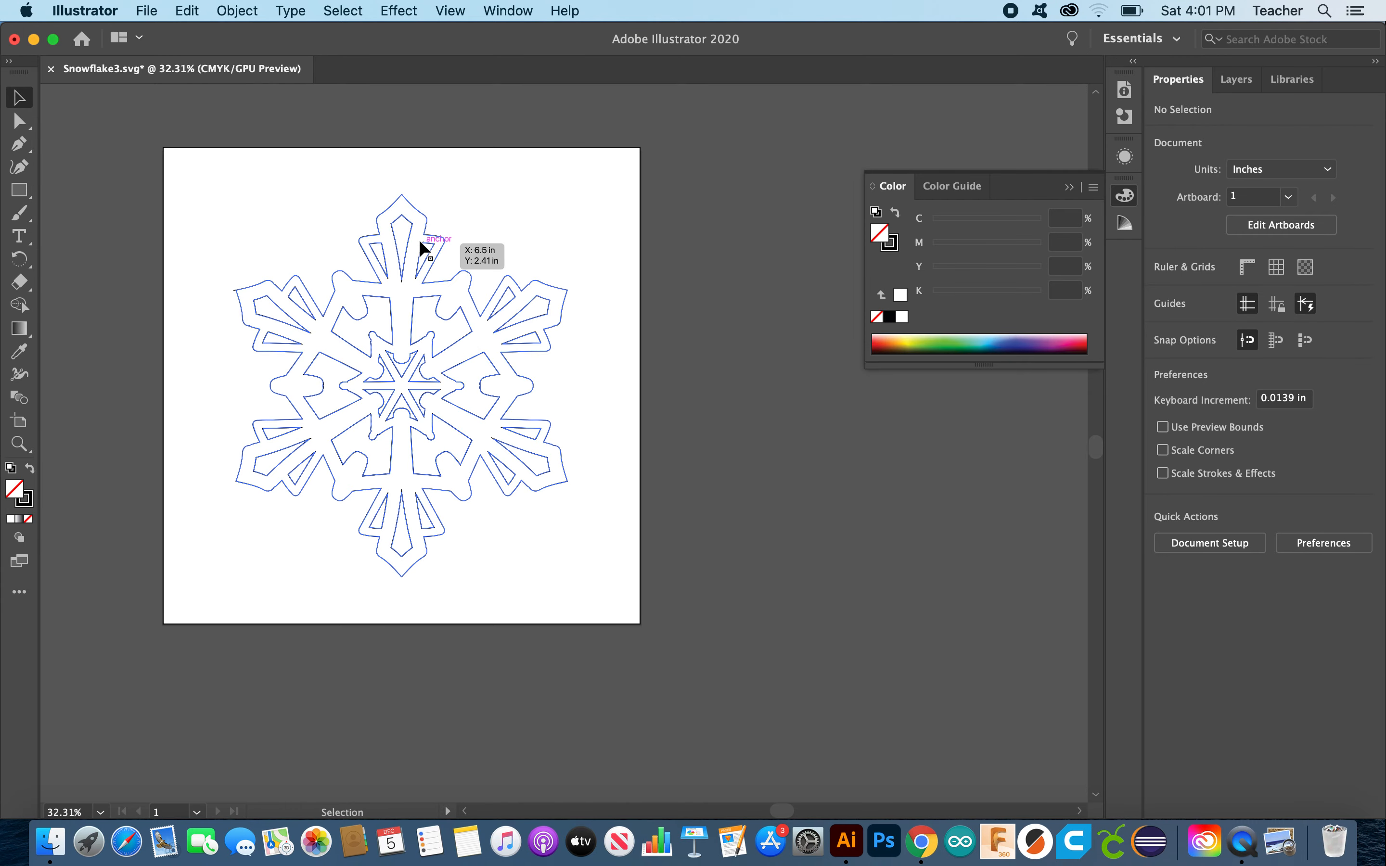
click(28, 503)
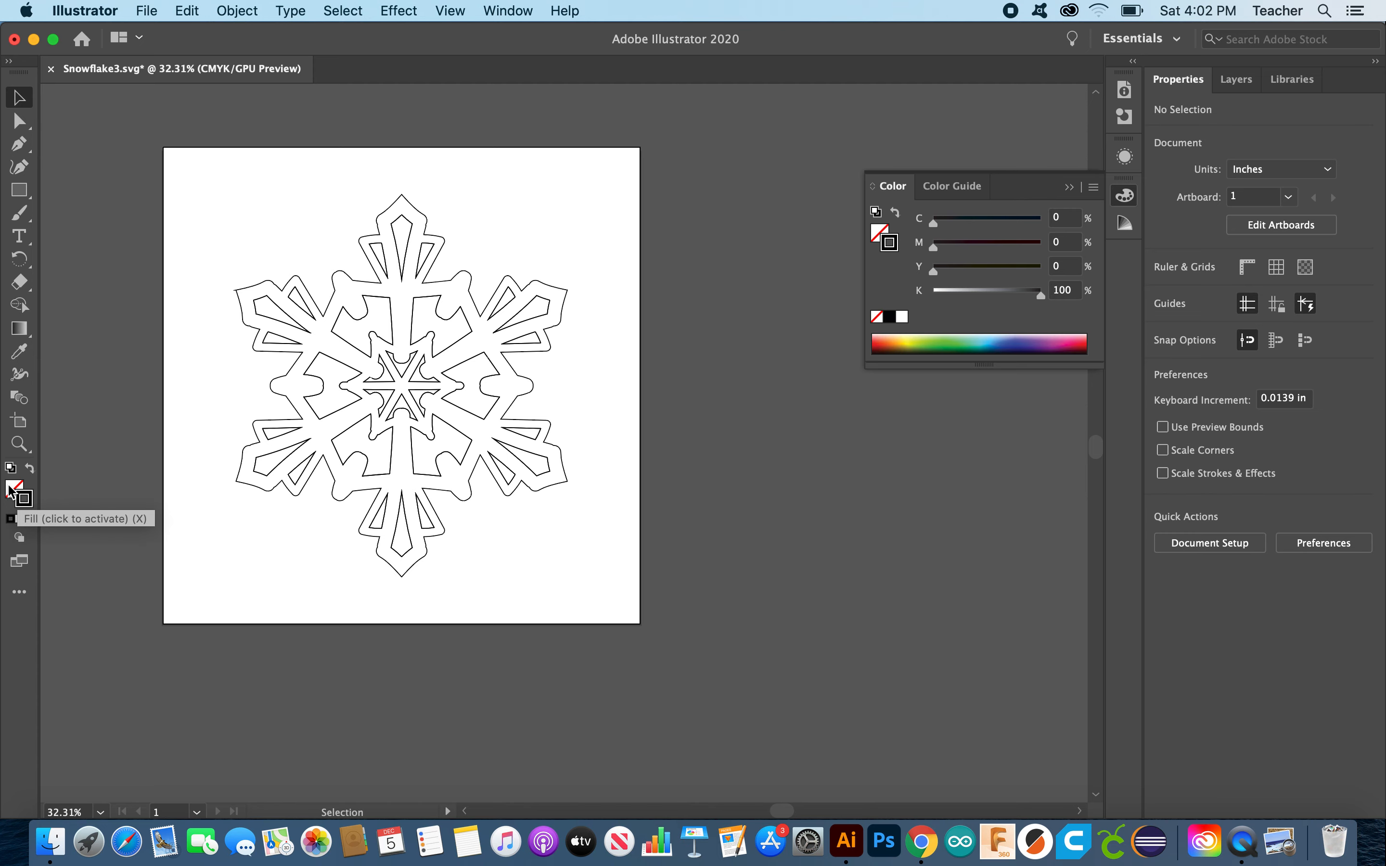
click(13, 491)
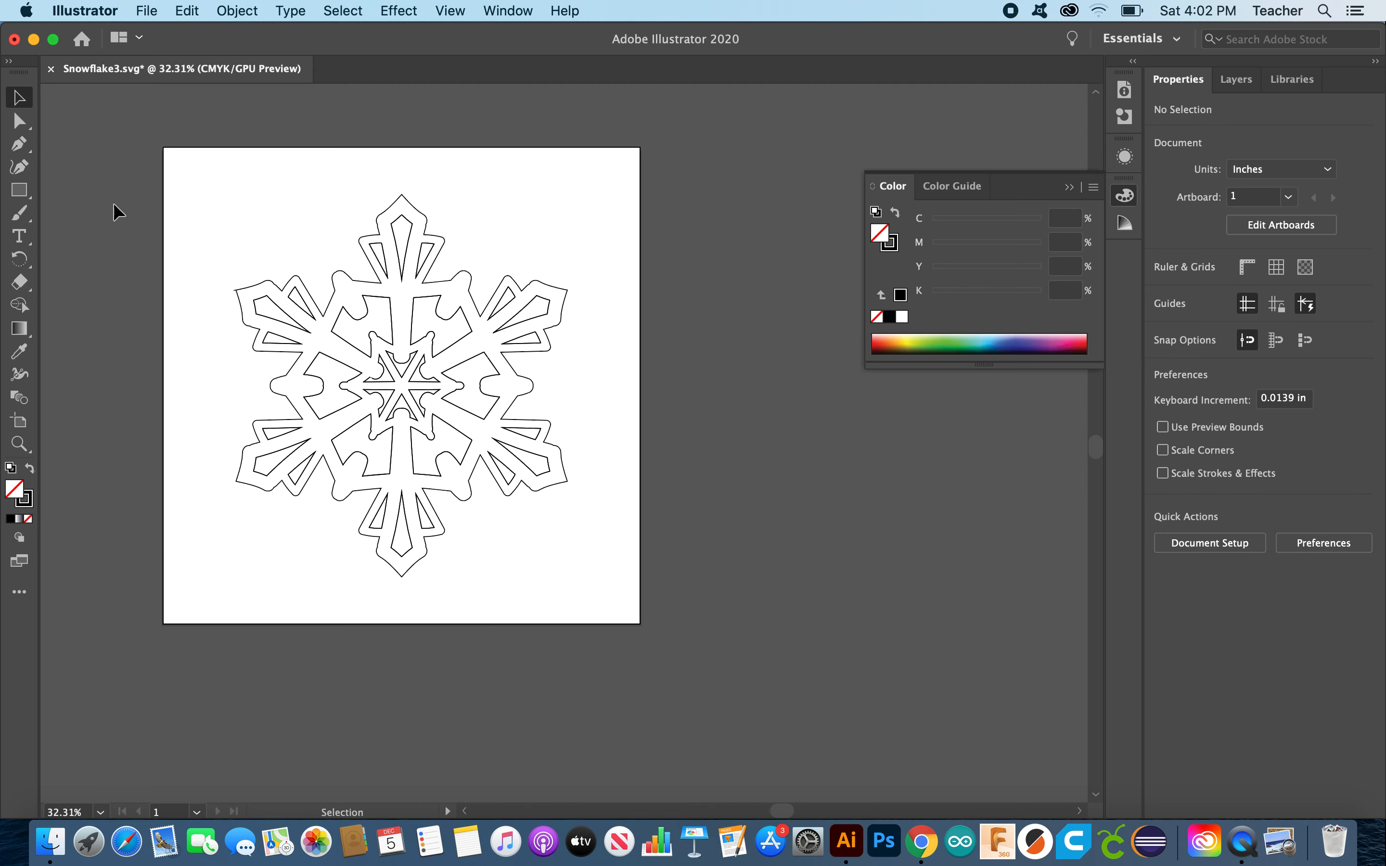
click(161, 7)
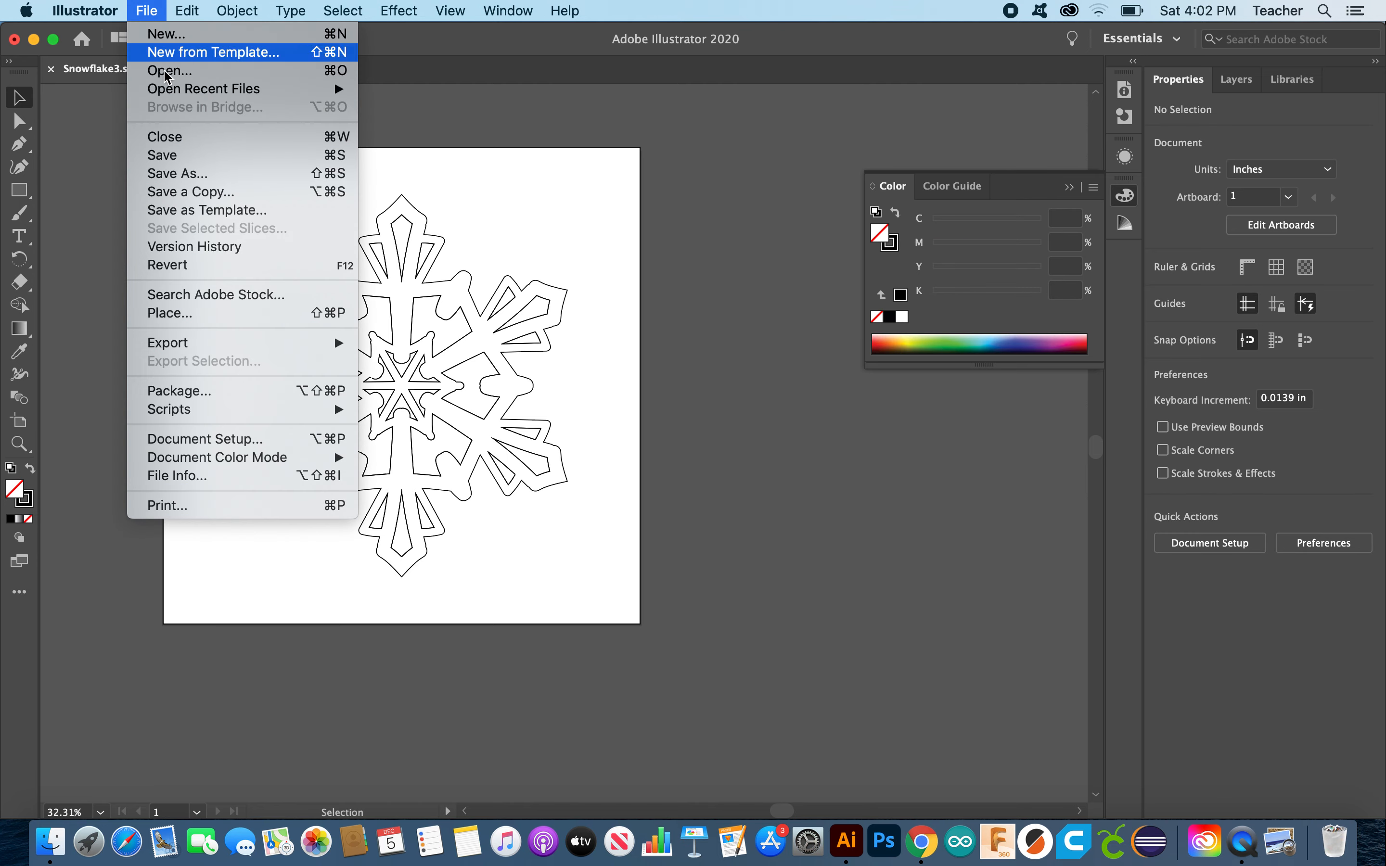
Step: Overwrite Snowflake3.svg with the outline version, confirming replacement and the SVG 1.1 options
click(187, 174)
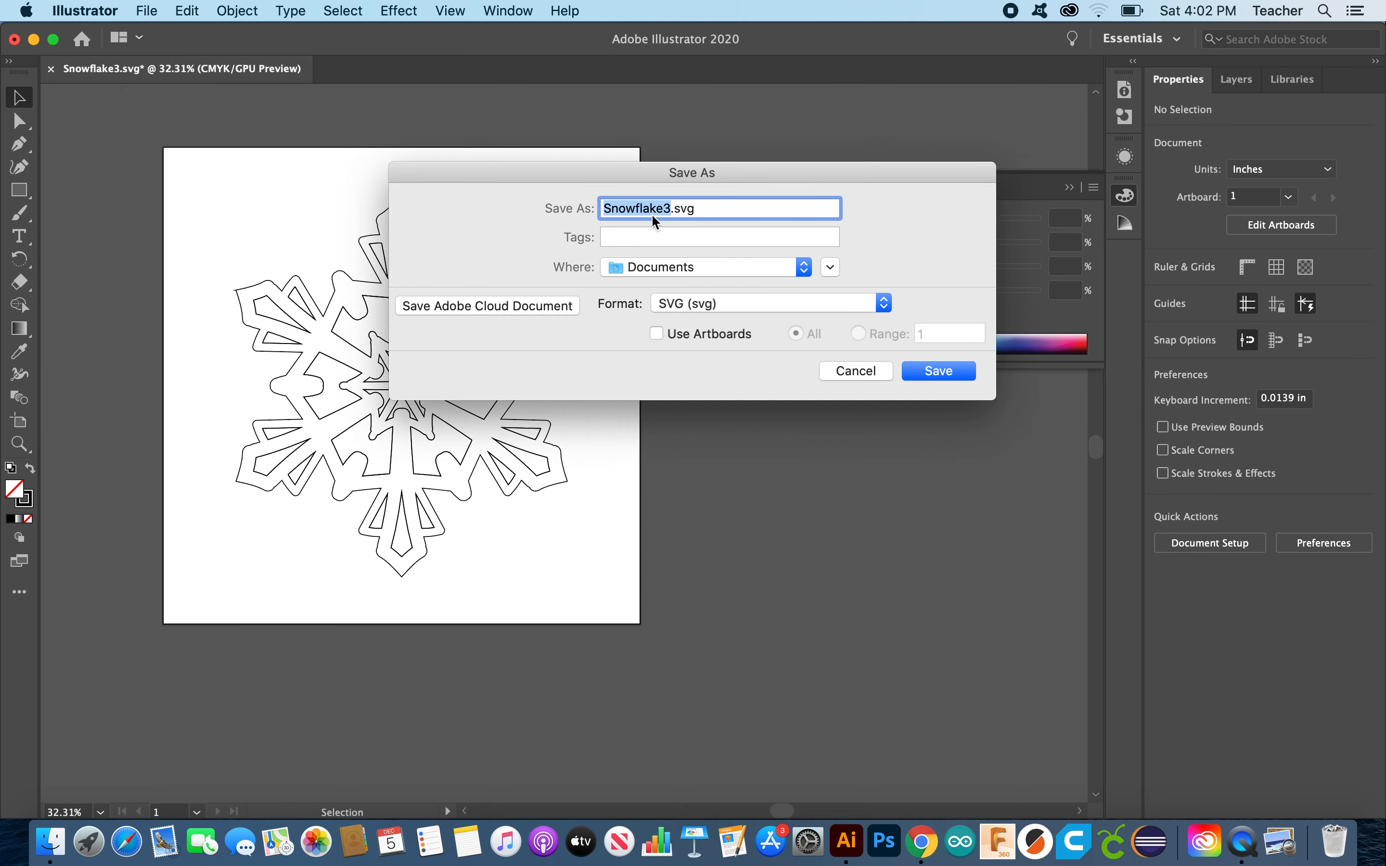
click(952, 373)
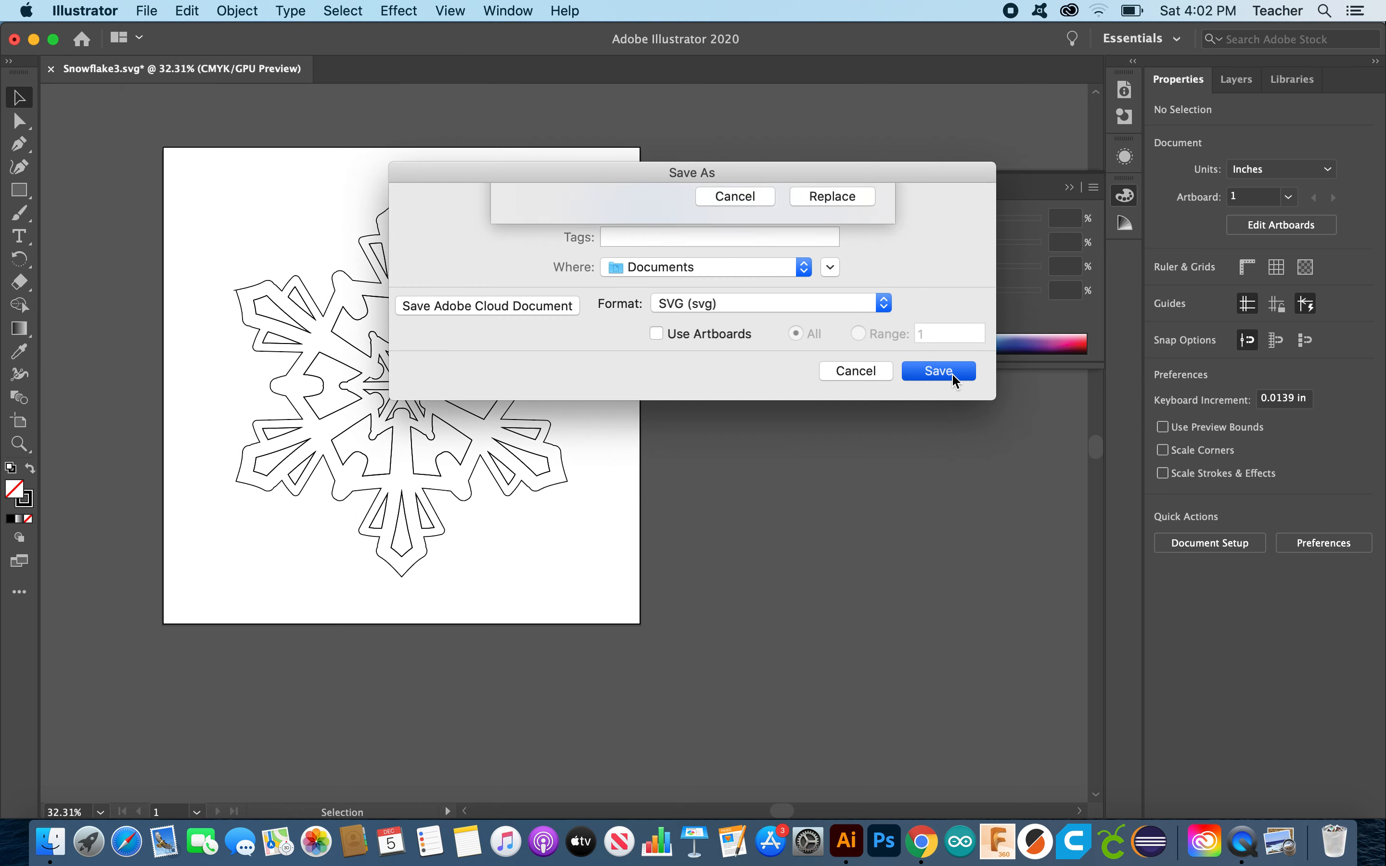
click(823, 298)
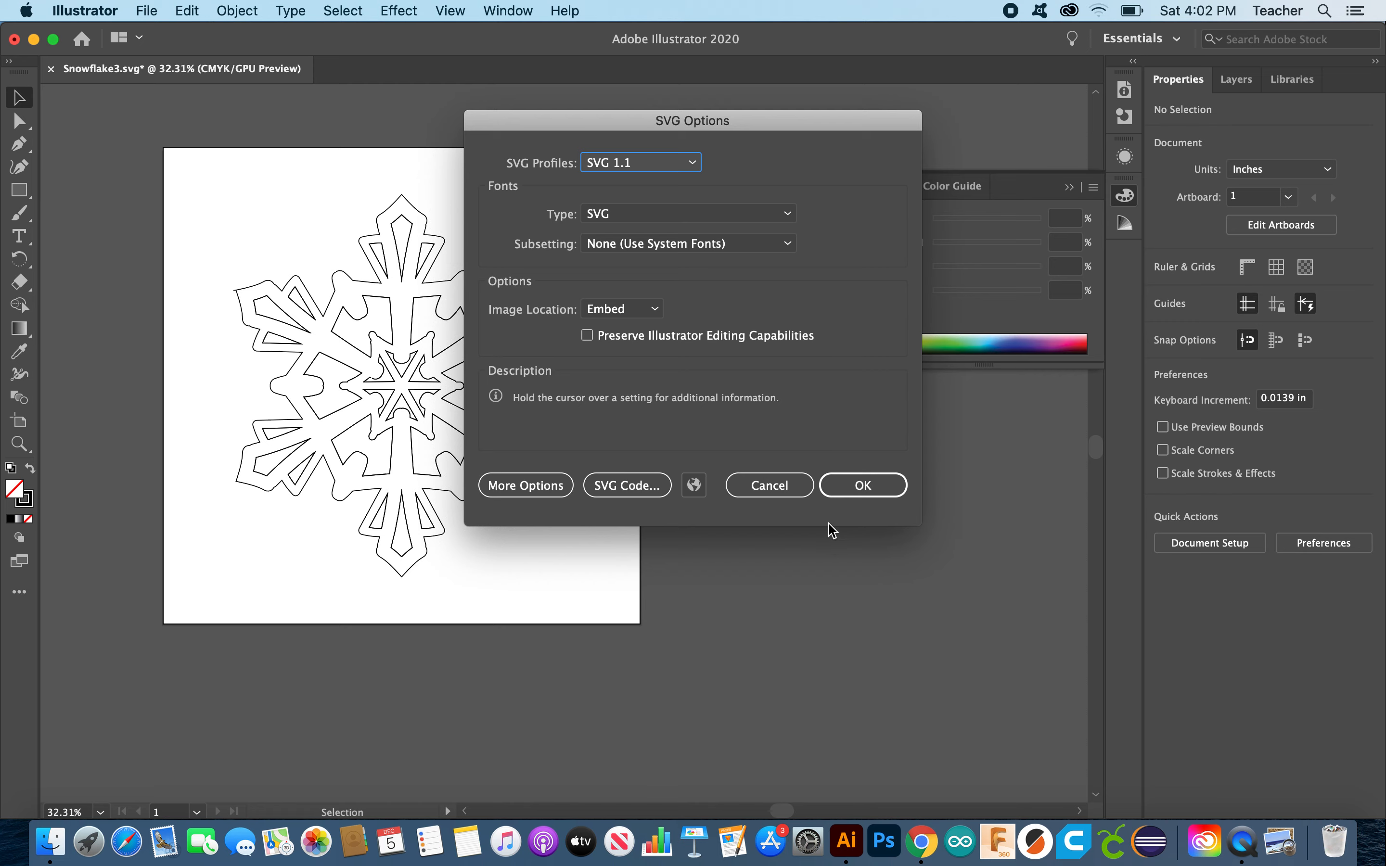
click(856, 486)
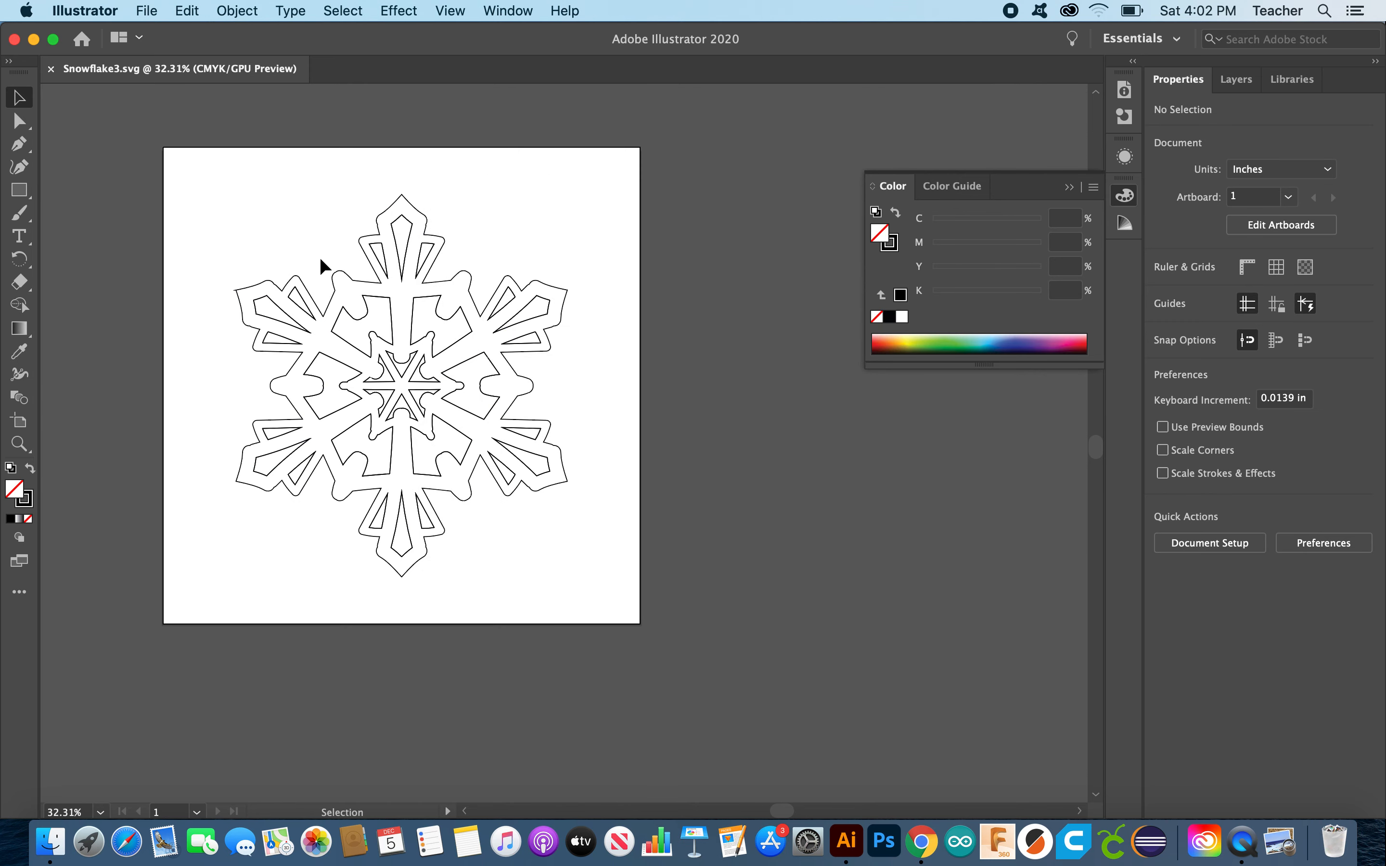